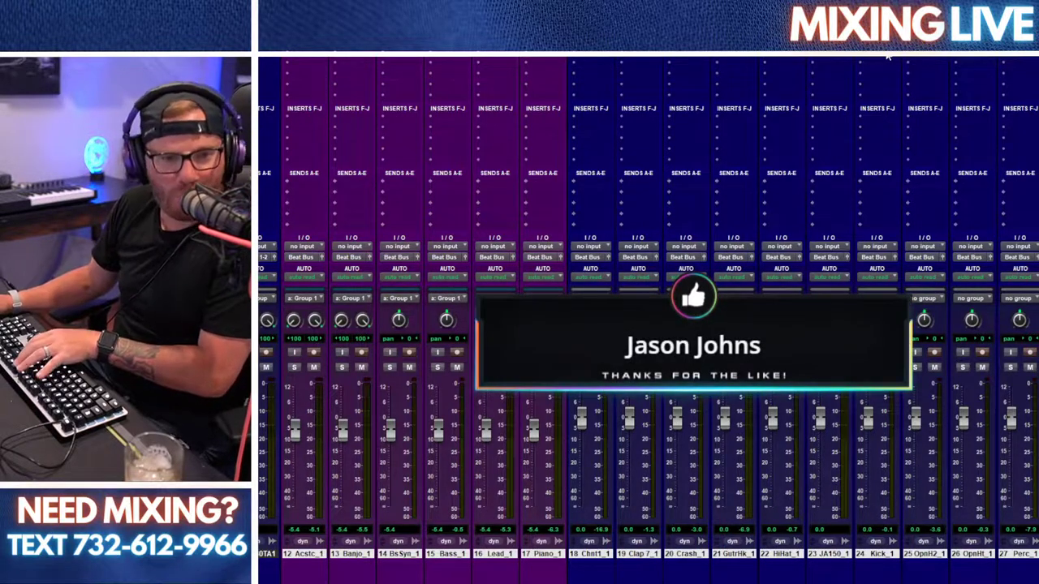
Step: Open the VU Meter on the Beat Bus and play the session to monitor the beat's level
left_click(887, 57)
left_click(875, 61)
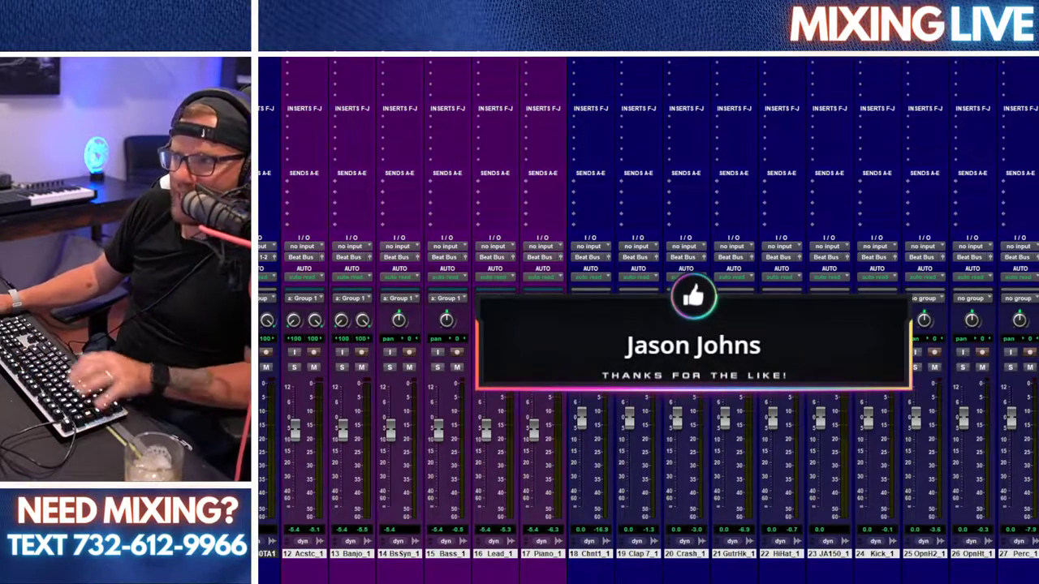
key("ctrl+equal")
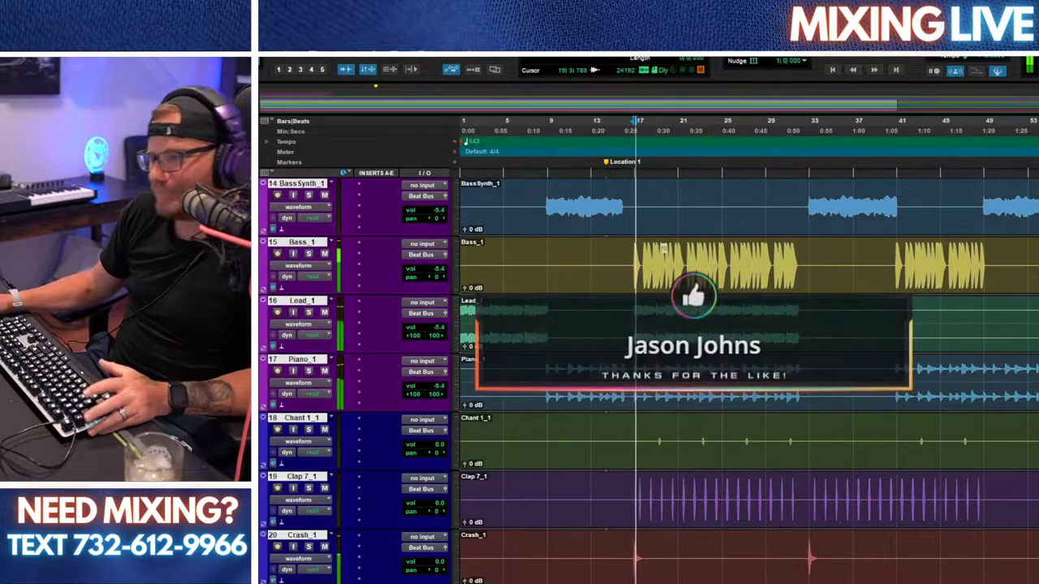
scroll(644, 269, "down", 3)
key("ctrl+equal")
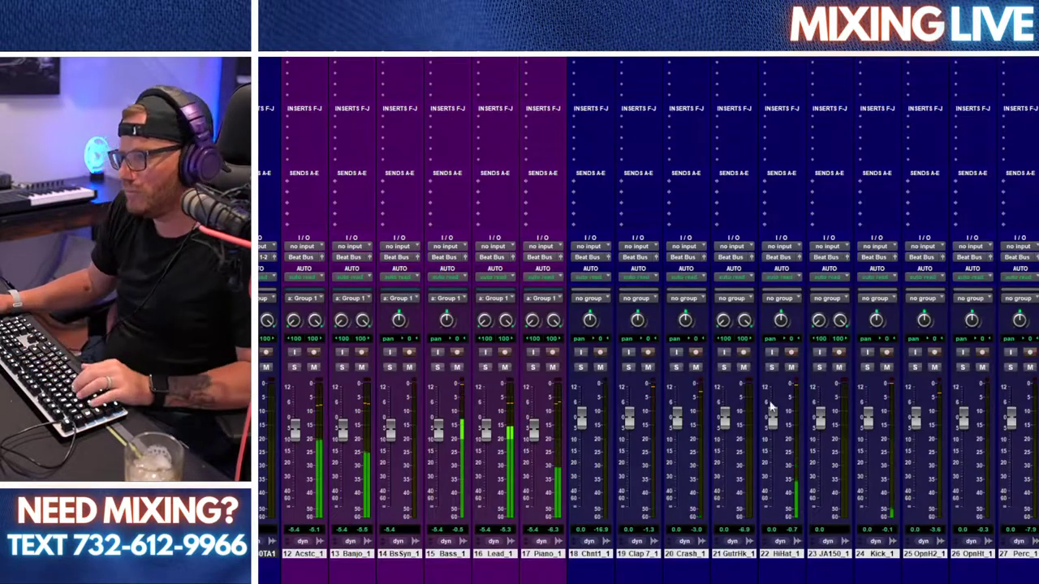
scroll(557, 132, "left", 5)
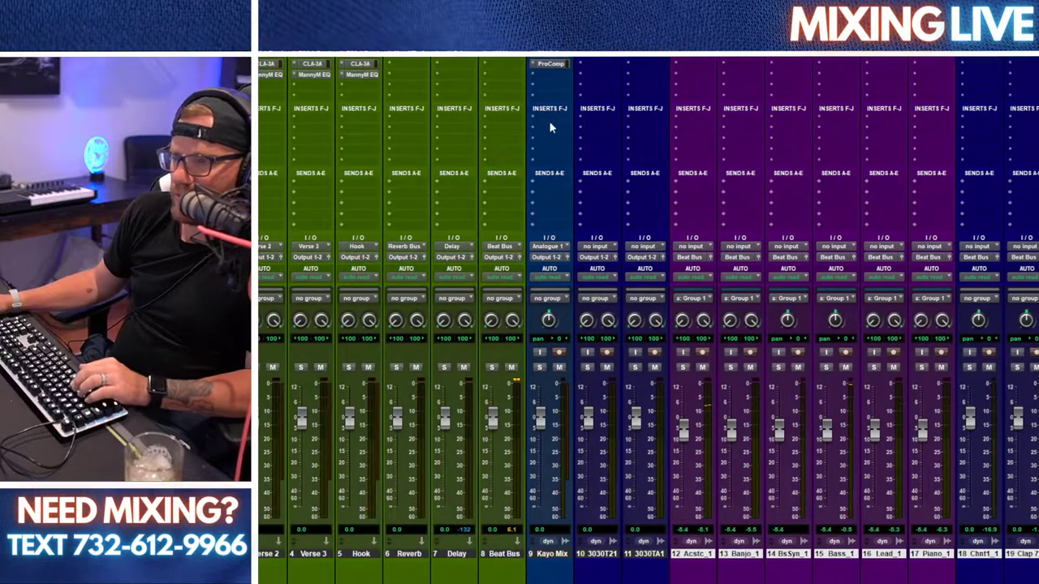
left_click(501, 59)
key("space")
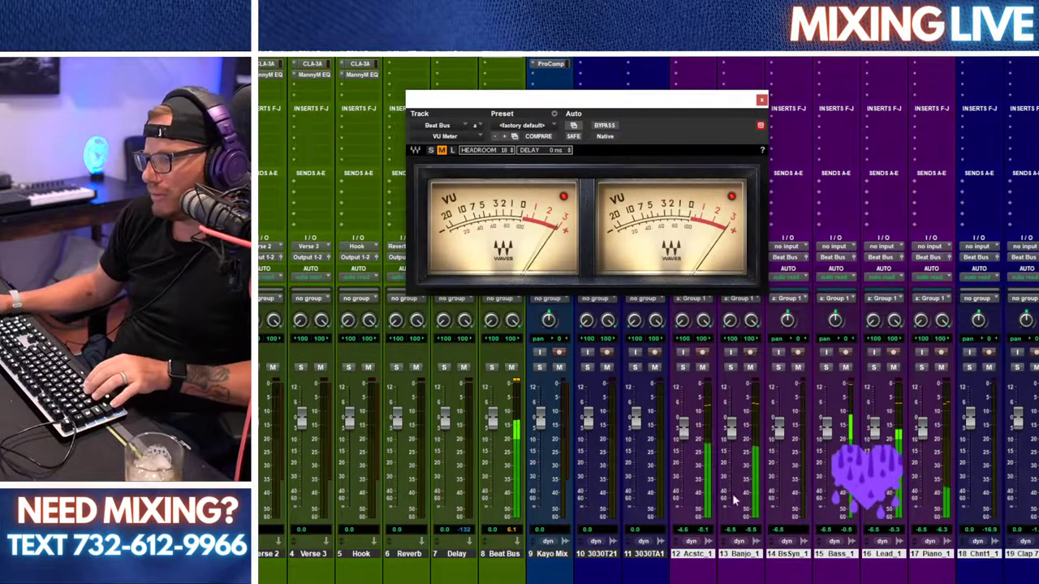
Step: Group the selected beat tracks and lower their faders, bringing instrument tracks 12 to 17 to -13.1 dB and the other beat tracks to -9.9 dB
key("ctrl+g")
key("Return")
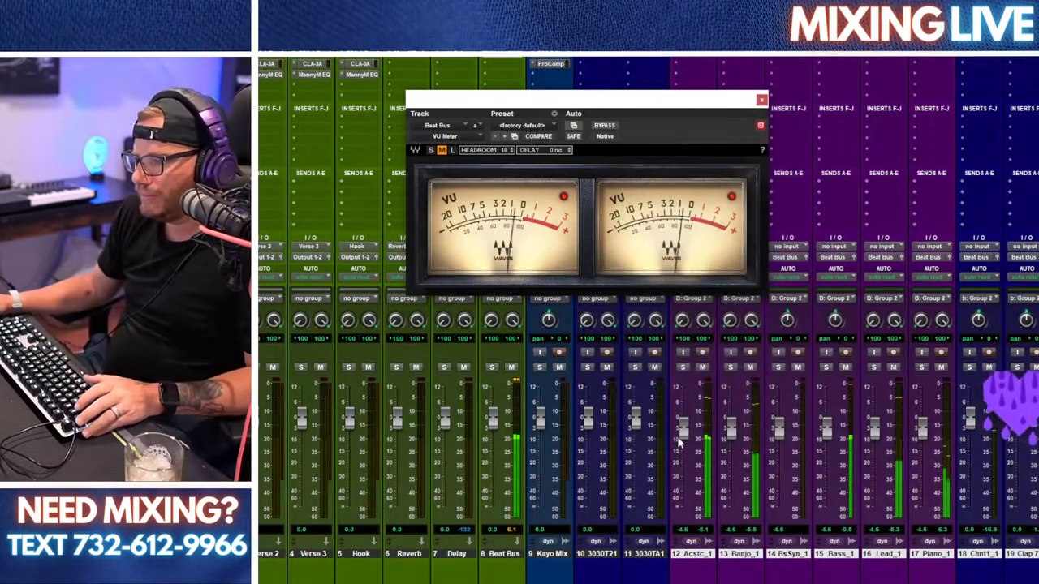
left_click_drag(685, 448, 685, 459)
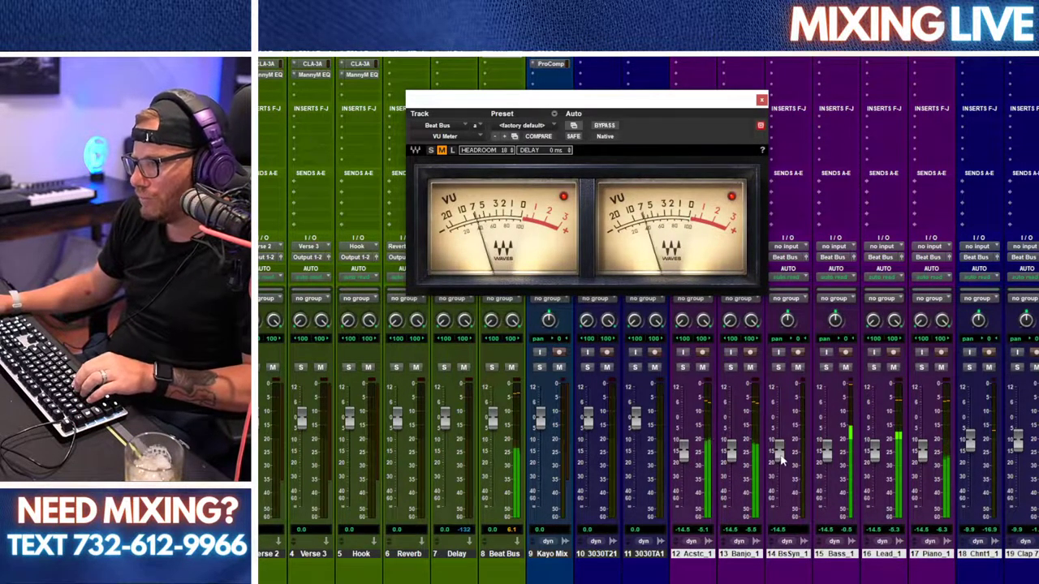
key("ctrl+shift+g")
left_click_drag(780, 455, 781, 455)
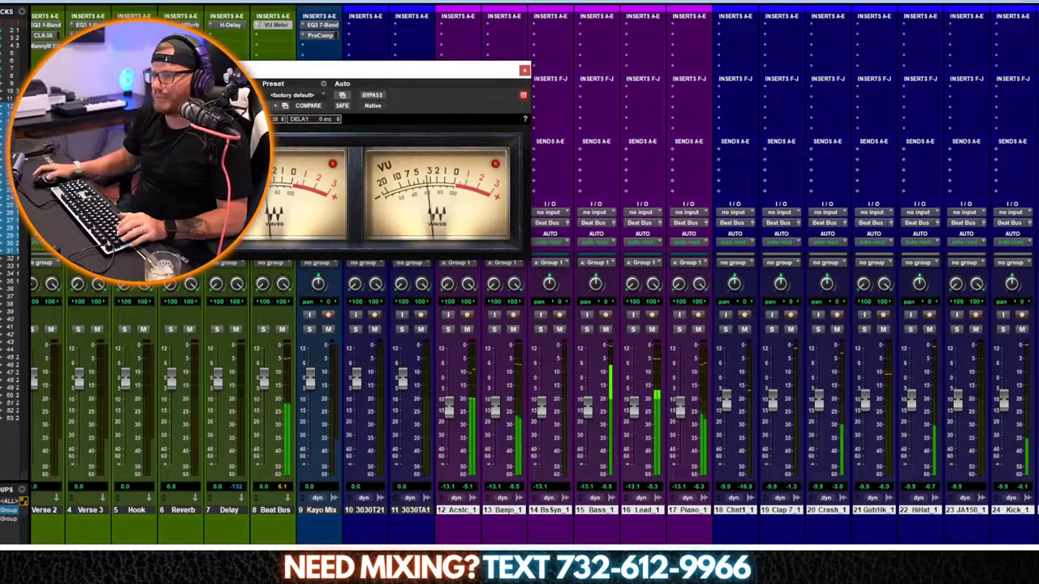
Step: Check the lowered beat level on the Beat Bus VU Meter during playback and close the meter
left_click_drag(469, 79, 629, 104)
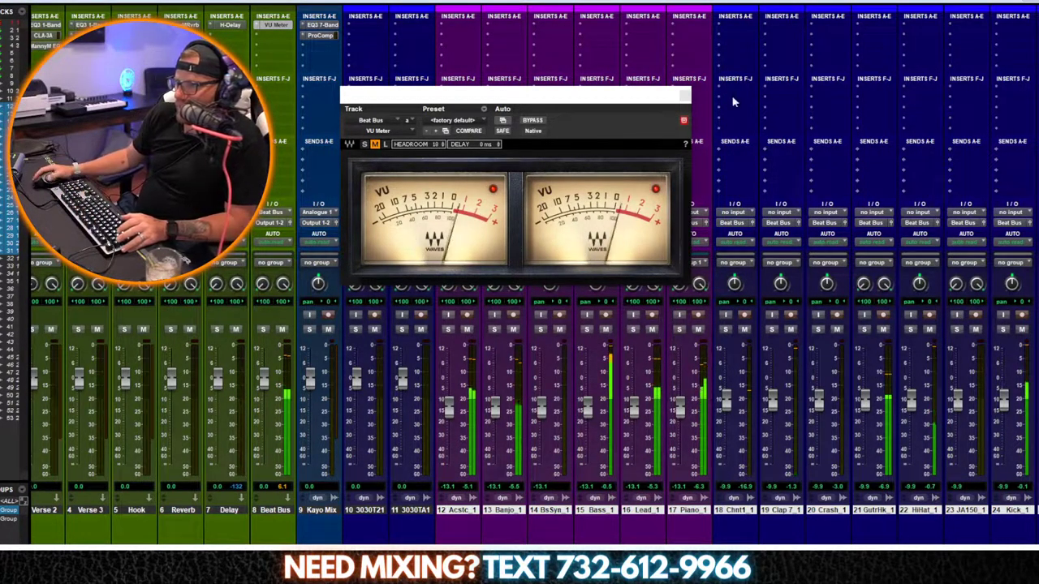
left_click(642, 87)
left_click(561, 6)
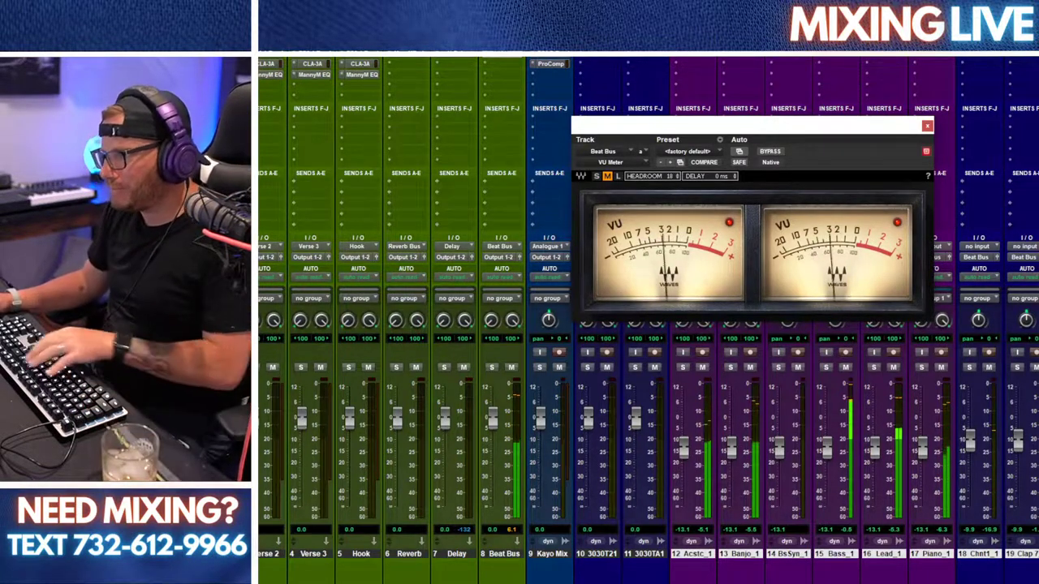
left_click(927, 126)
Step: Find the verse 1 vocal track in the timeline and select its clip from bar 17 to bar 33
key("ctrl+equal")
scroll(955, 208, "down", 10)
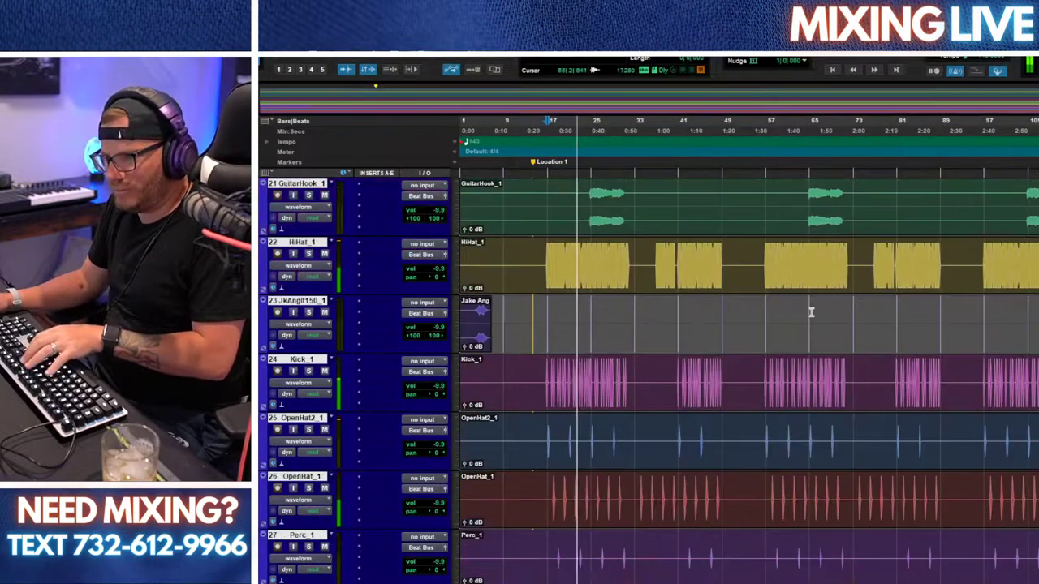
scroll(771, 324, "down", 8)
scroll(771, 324, "up", 1)
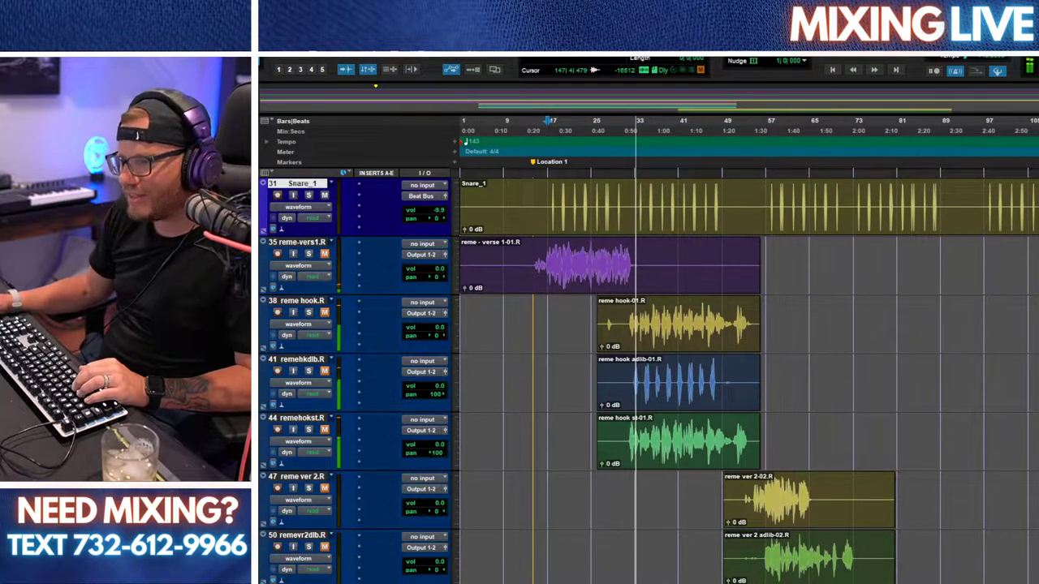
scroll(487, 349, "up", 1)
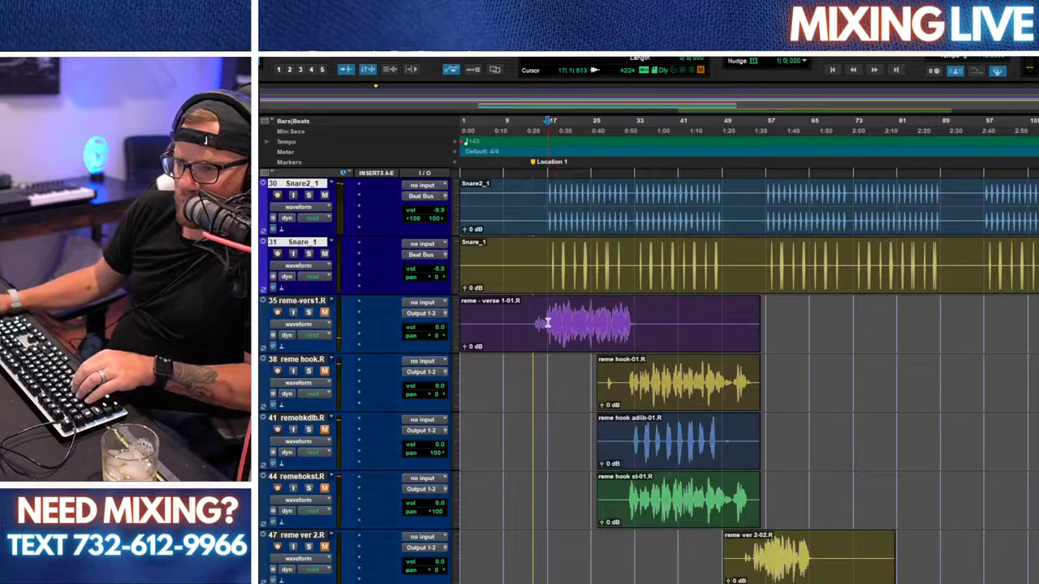
left_click_drag(548, 322, 624, 339)
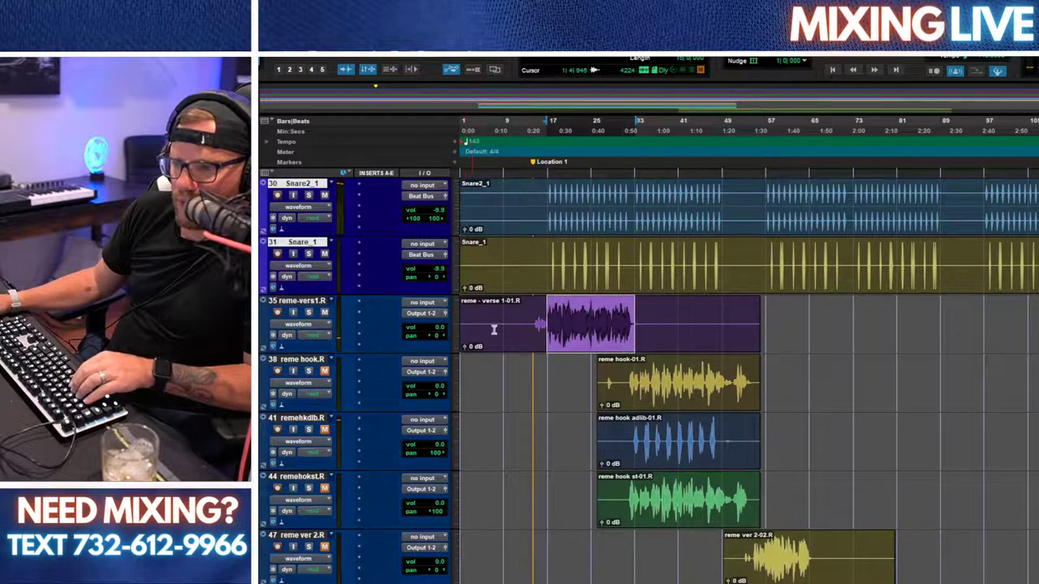
Step: Play back the verse 1 vocal against the beat and reselect the passage from bar 17 onward
key("t")
key("t")
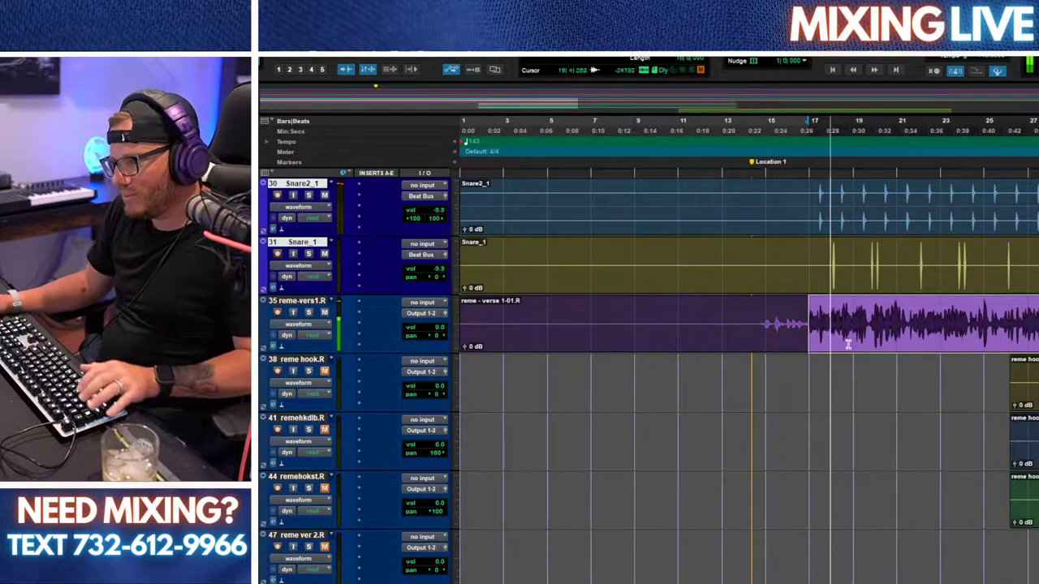
key("space")
left_click_drag(813, 335, 1038, 334)
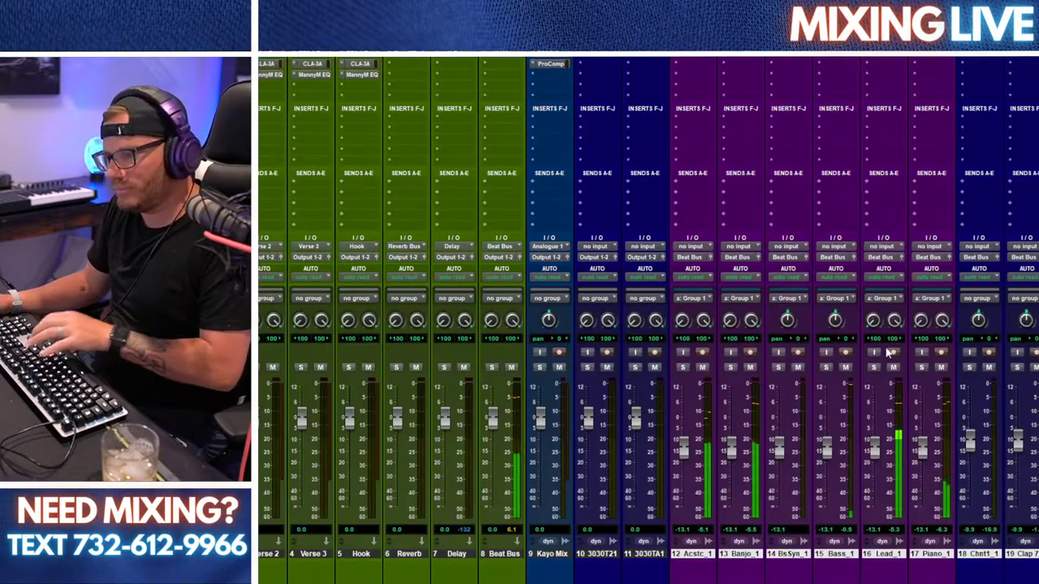
Step: Insert the mono Pro Compressor plug-in on the verse 1 vocal track
key("ctrl+equal")
scroll(649, 320, "right", 10)
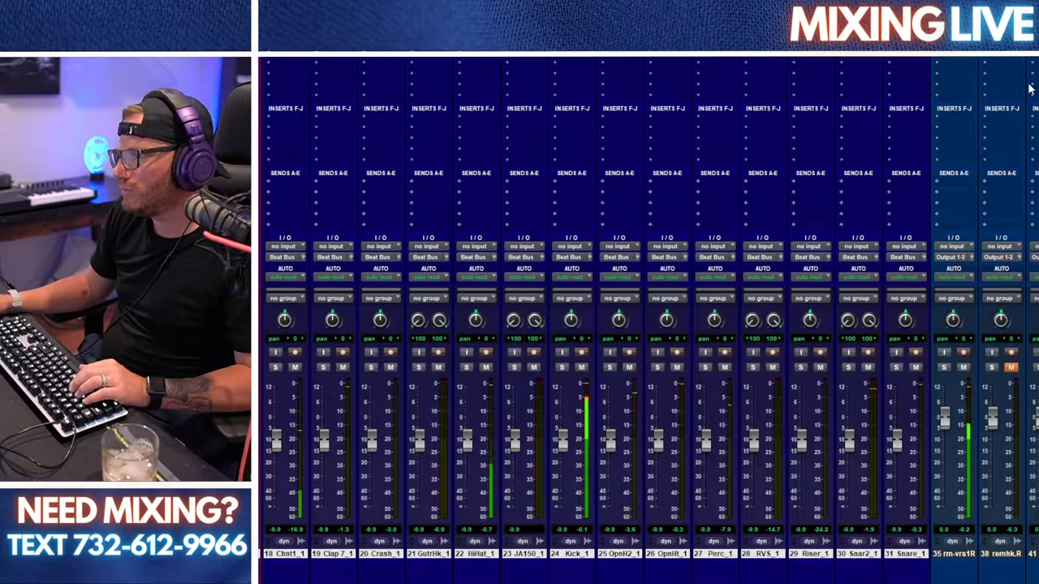
left_click(1029, 90)
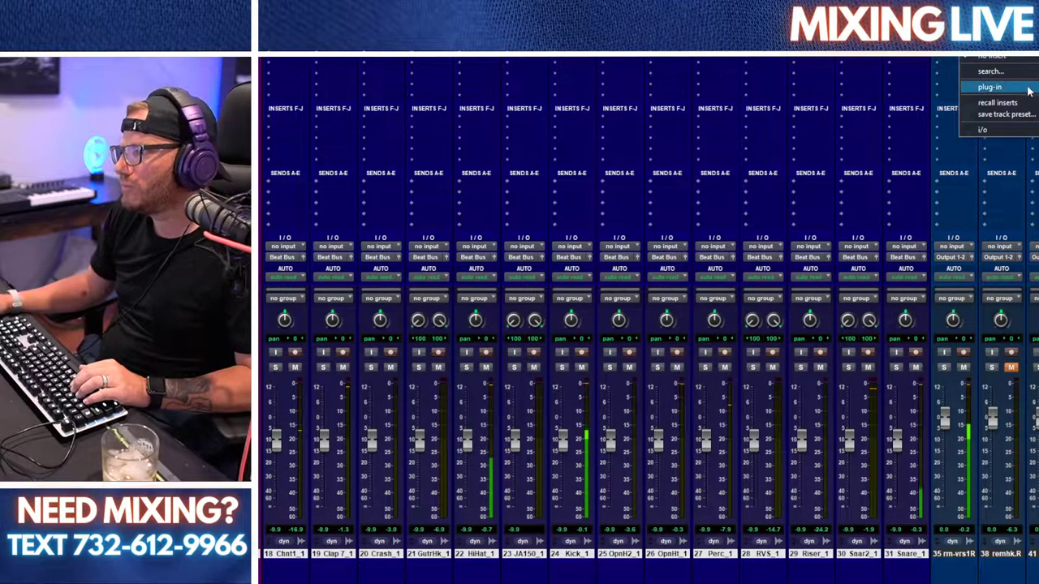
mouse_move(990, 87)
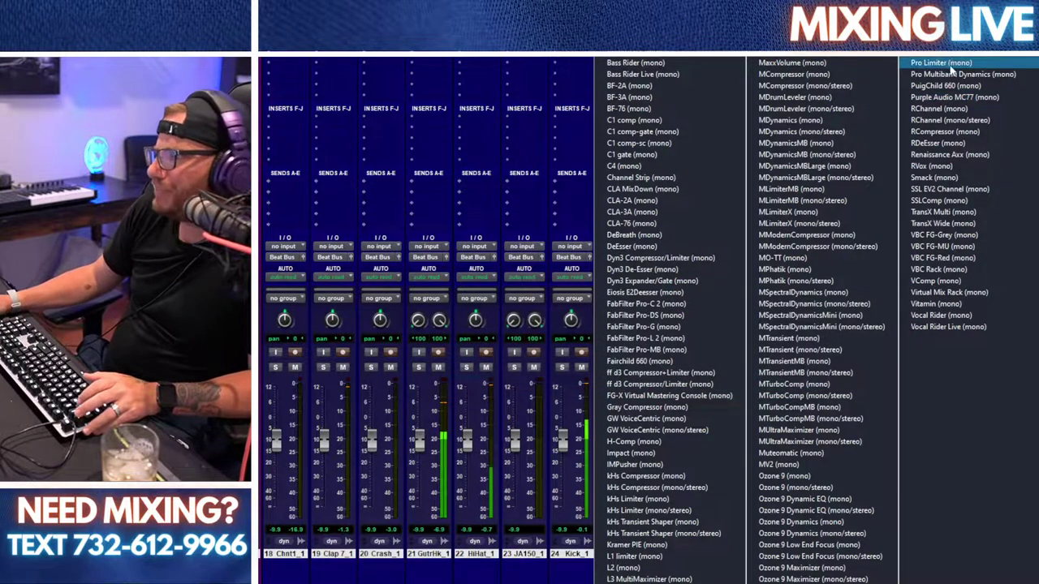
left_click(951, 63)
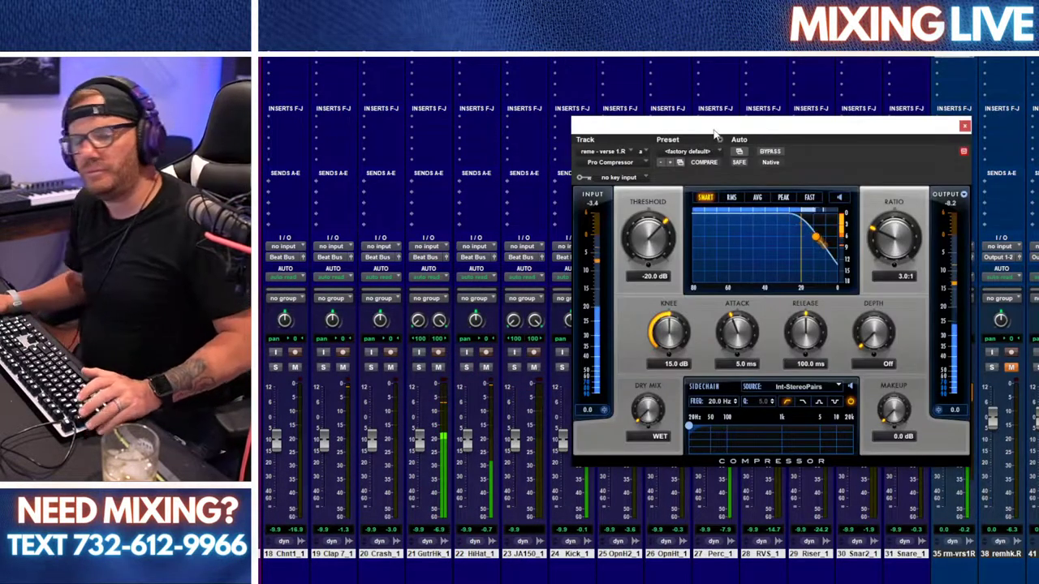
Step: Replace the Pro Compressor on the verse 1 vocal track with the mono BF-3A compressor
left_click(625, 162)
mouse_move(659, 196)
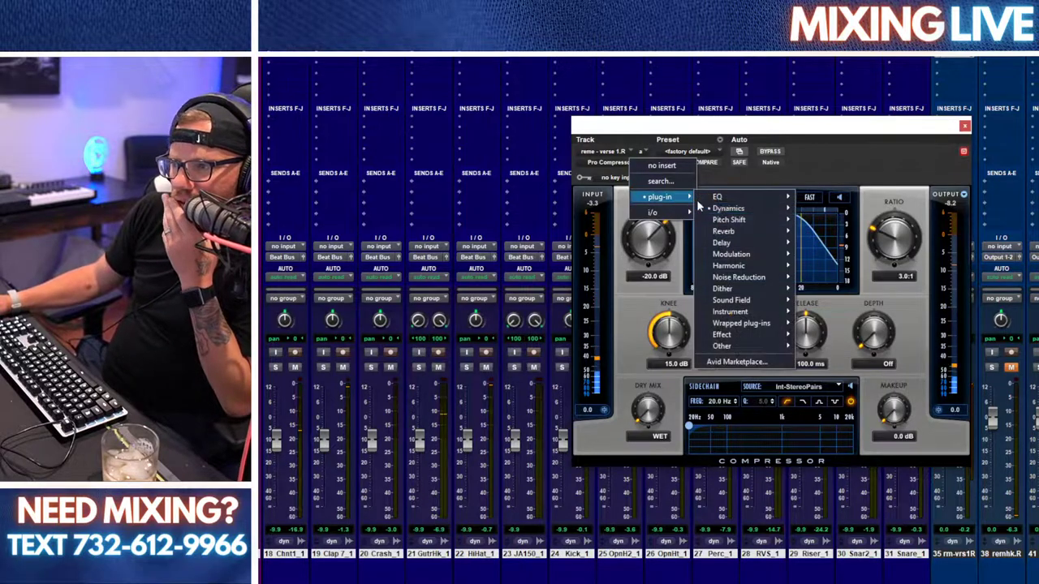
mouse_move(733, 213)
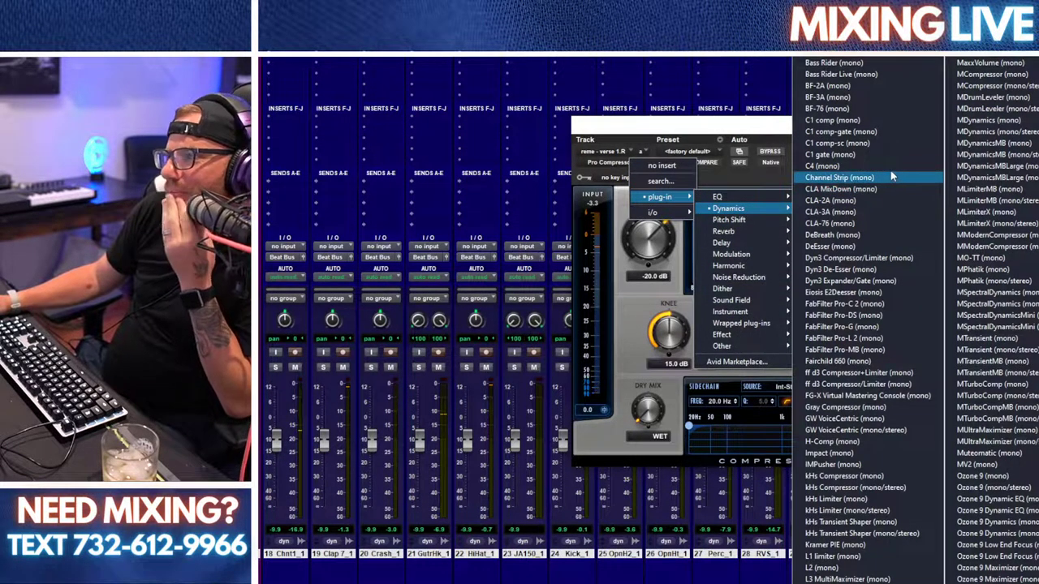
left_click(869, 98)
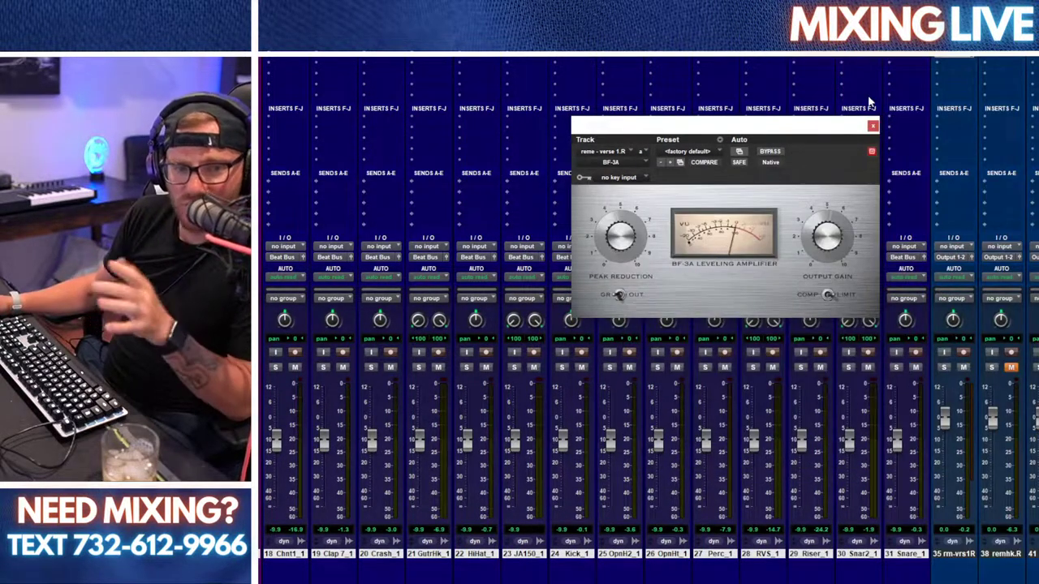
Step: Play the verse 1 vocal with the beat and raise the Peak Reduction on its BF-3A
key("ctrl+equal")
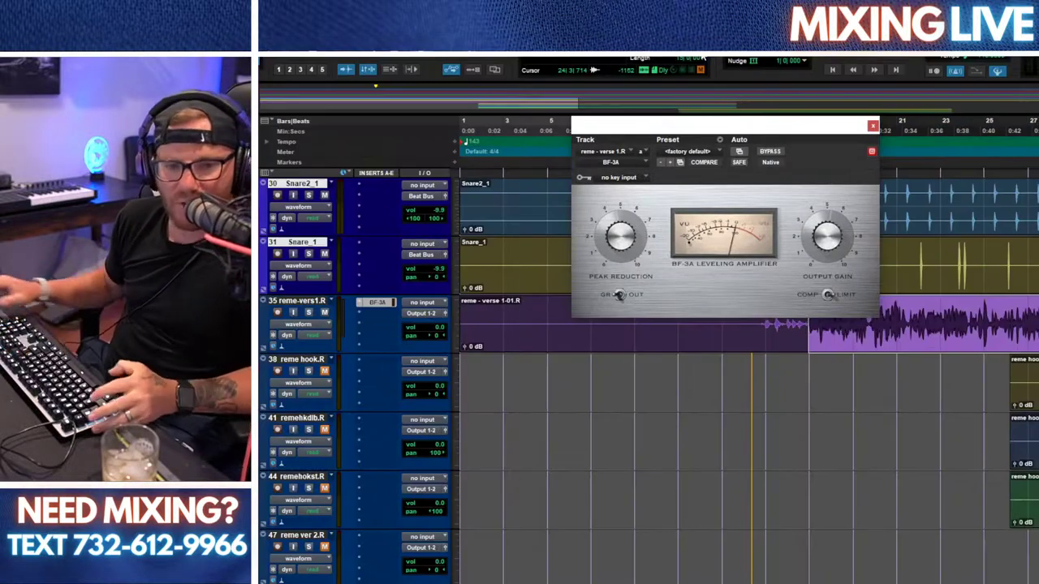
left_click_drag(684, 131, 699, 321)
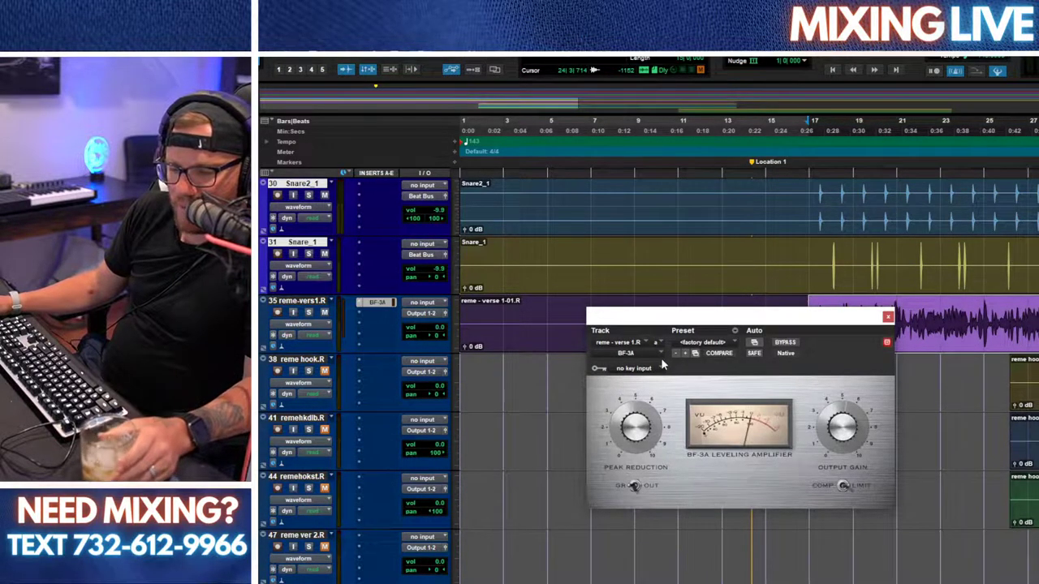
key("space")
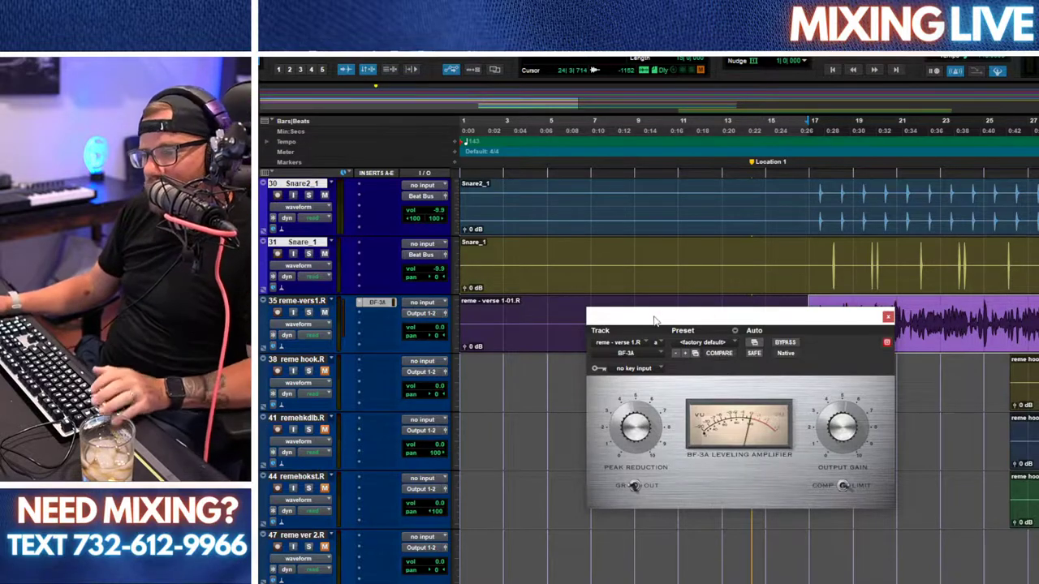
key("space")
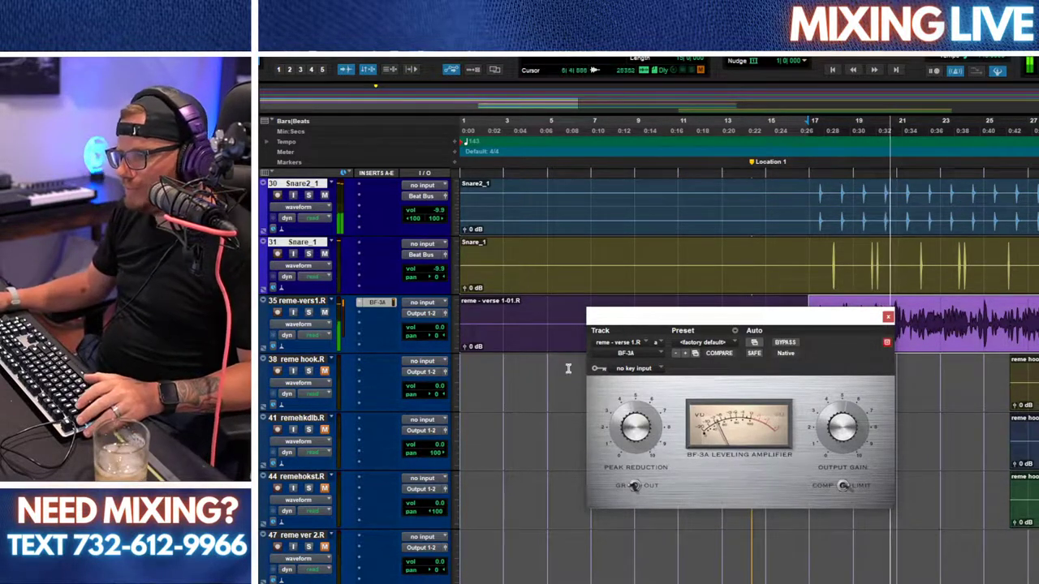
left_click_drag(628, 420, 623, 395)
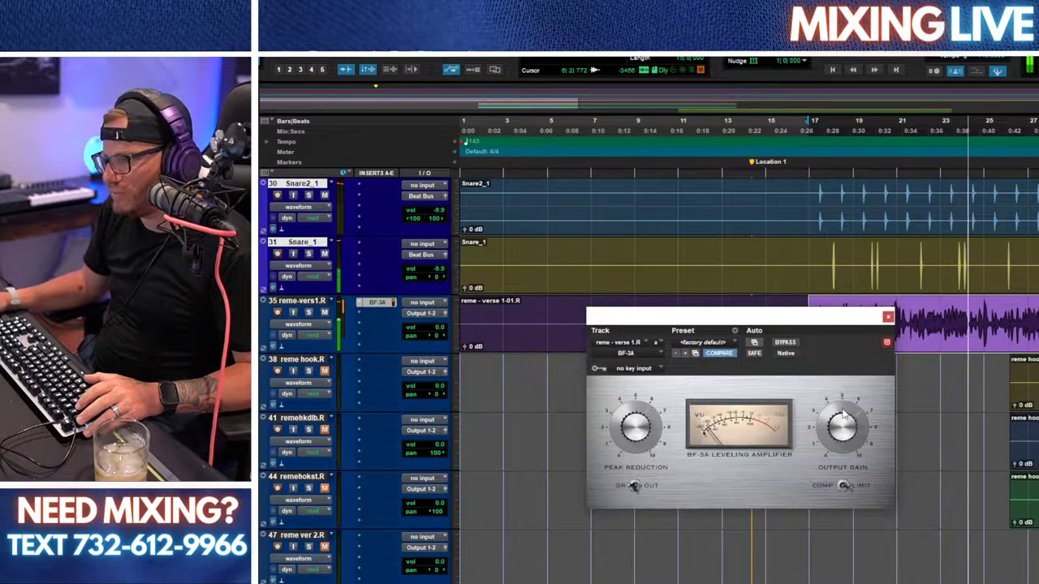
Step: Listen to the compressed verse from about bar 11 and bring up the vocal's BF-3A over the mixer
left_click_drag(837, 316, 791, 278)
left_click(692, 223)
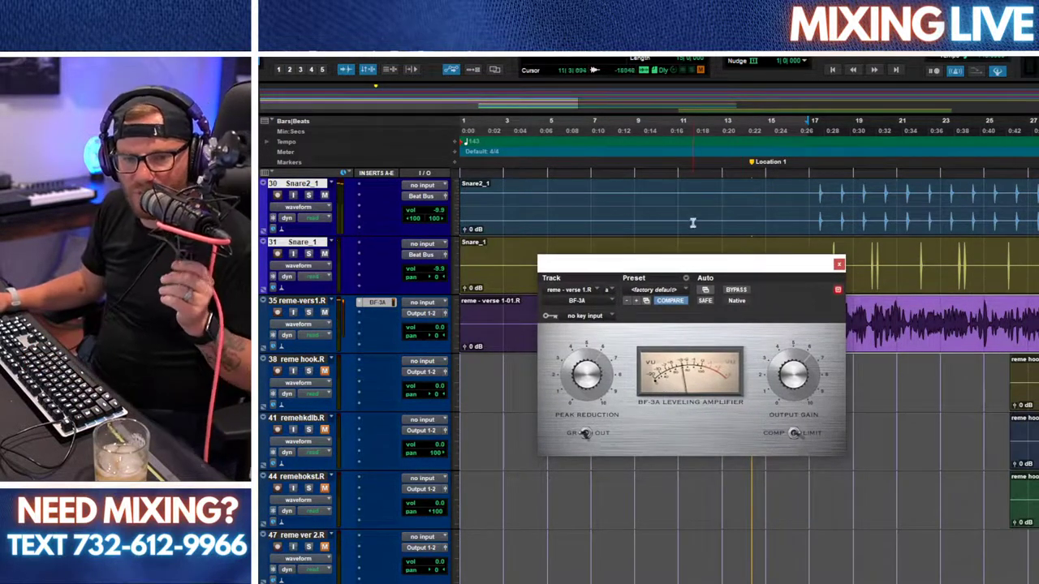
left_click_drag(711, 267, 654, 207)
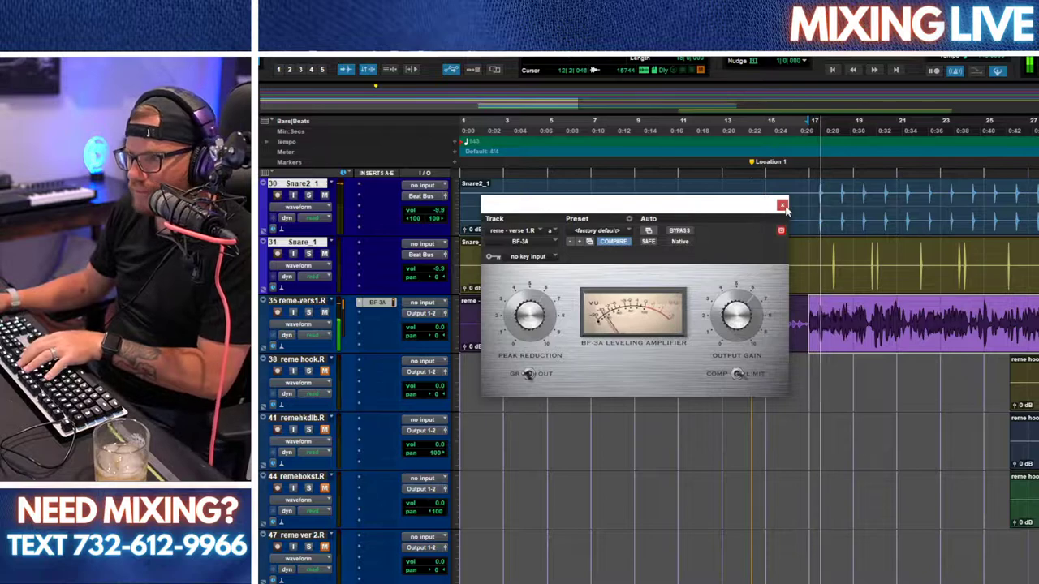
key("ctrl+equal")
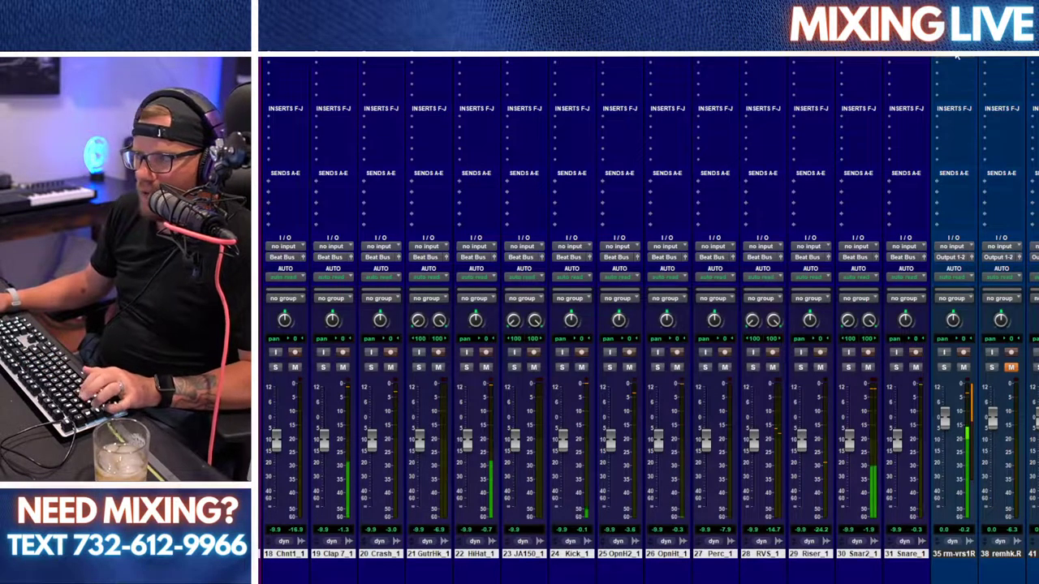
left_click(955, 52)
key("space")
left_click_drag(363, 2, 535, 115)
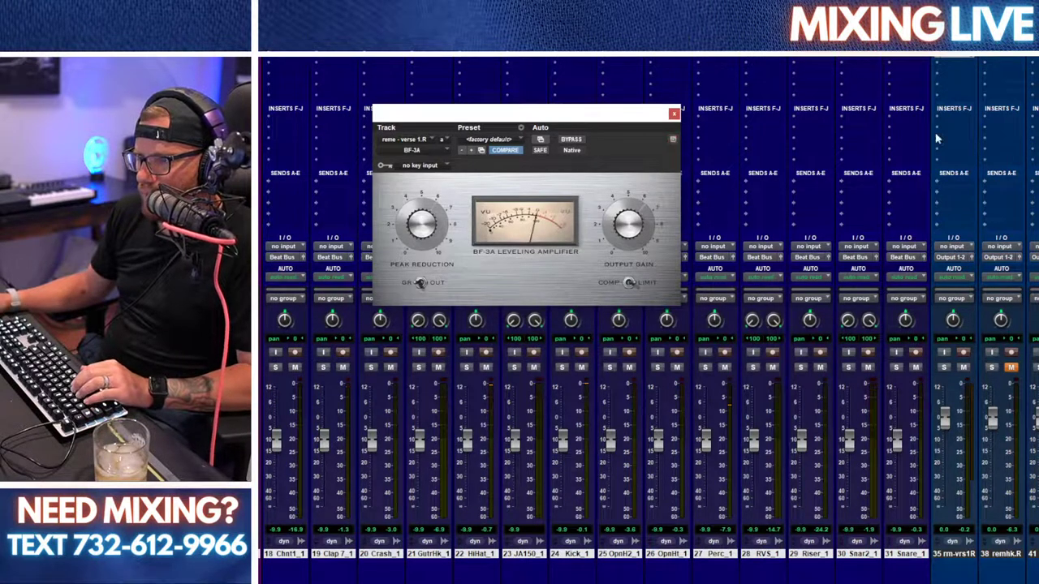
Step: Insert a mono EQ3 7-Band after the BF-3A on the verse 1 vocal track and set its low-mid band's Q to 10
left_click(960, 72)
mouse_move(994, 98)
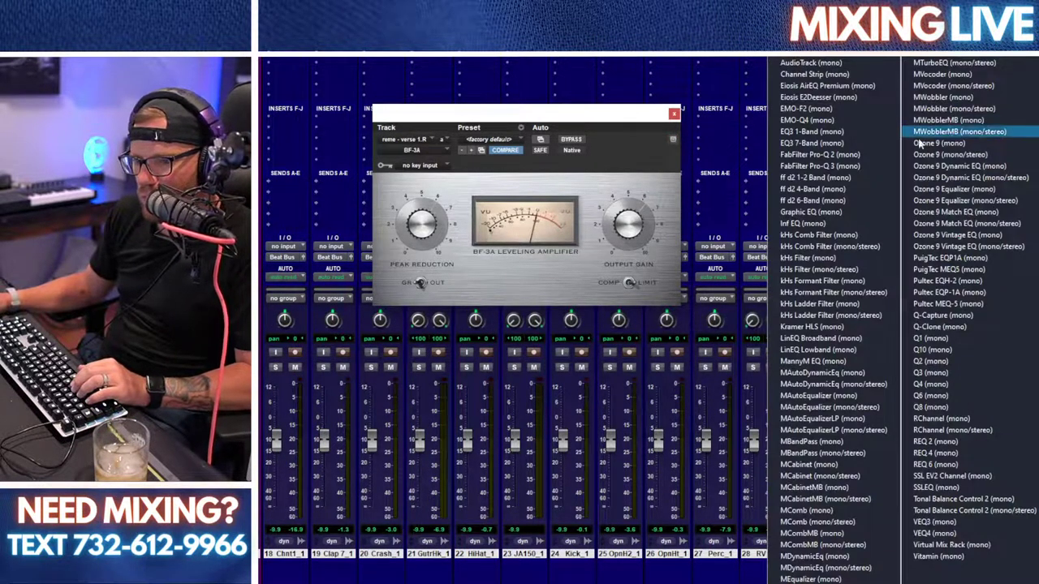
left_click(838, 144)
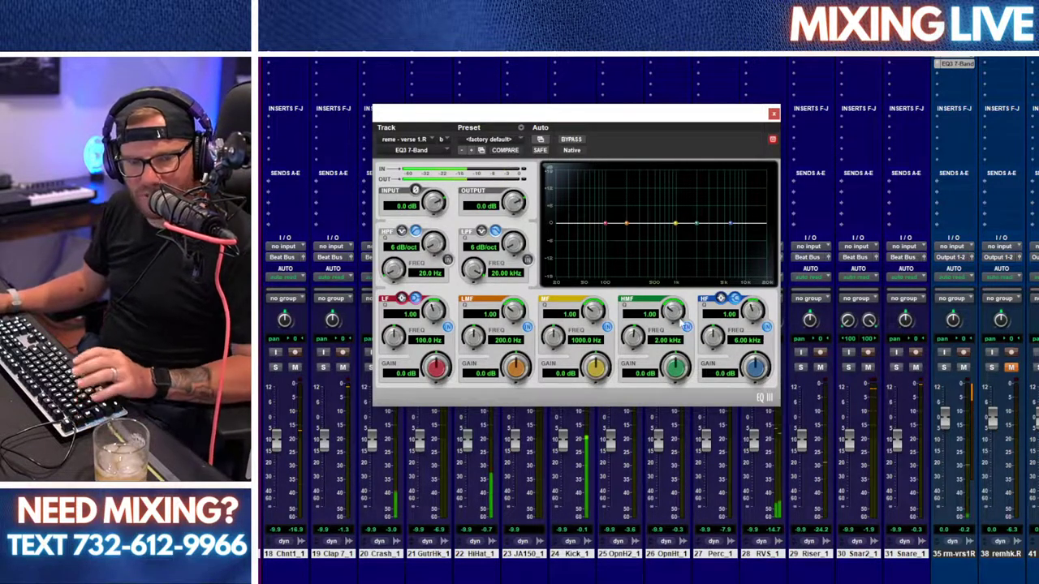
left_click_drag(515, 311, 533, 295)
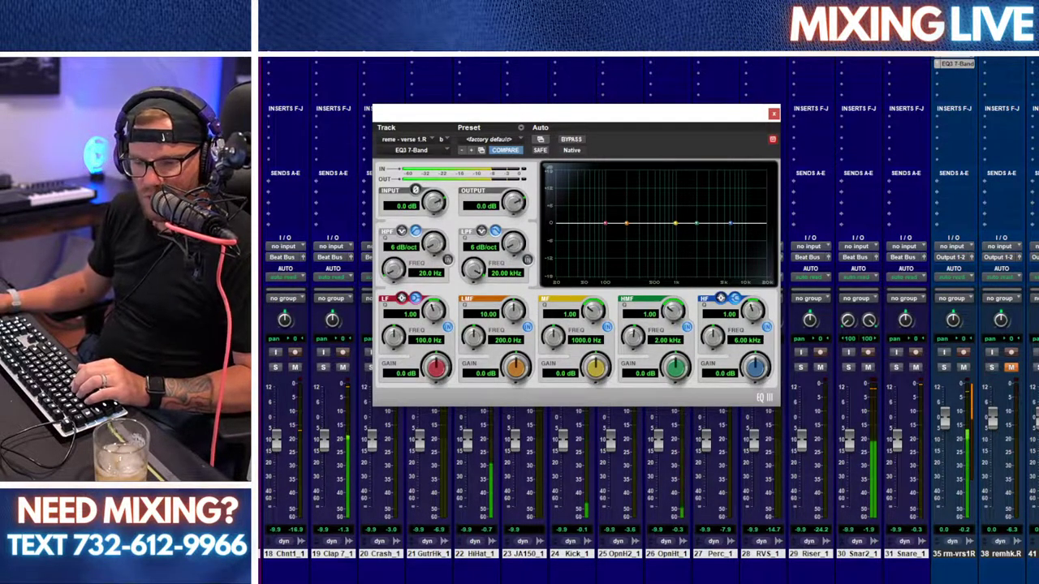
Step: Boost the EQ3's low-mid band by 18 dB and compare the vocal with the BF-3A bypassed and active
left_click_drag(507, 371, 512, 318)
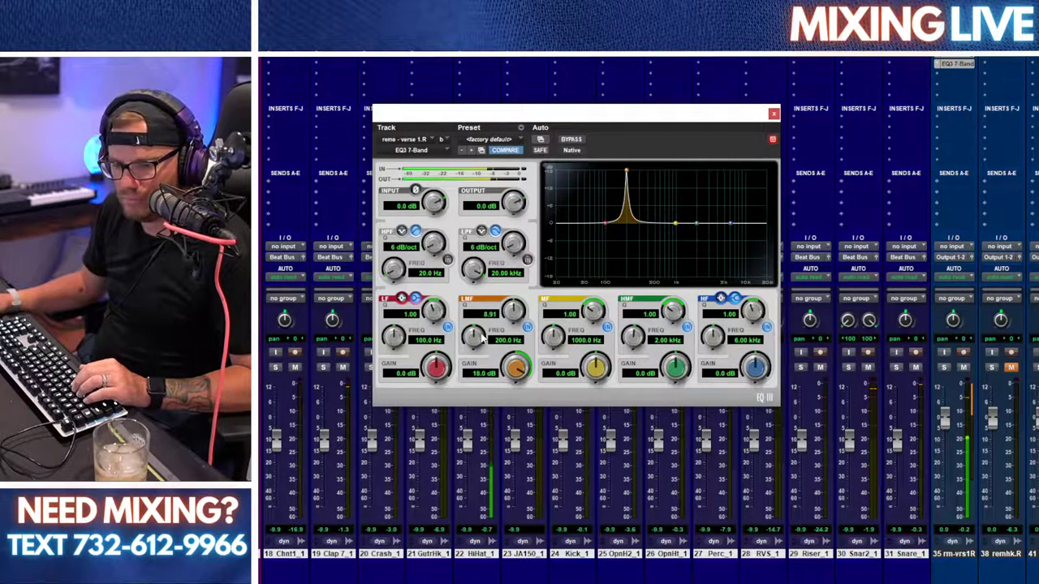
left_click_drag(681, 114, 968, 136)
left_click_drag(592, 114, 578, 94)
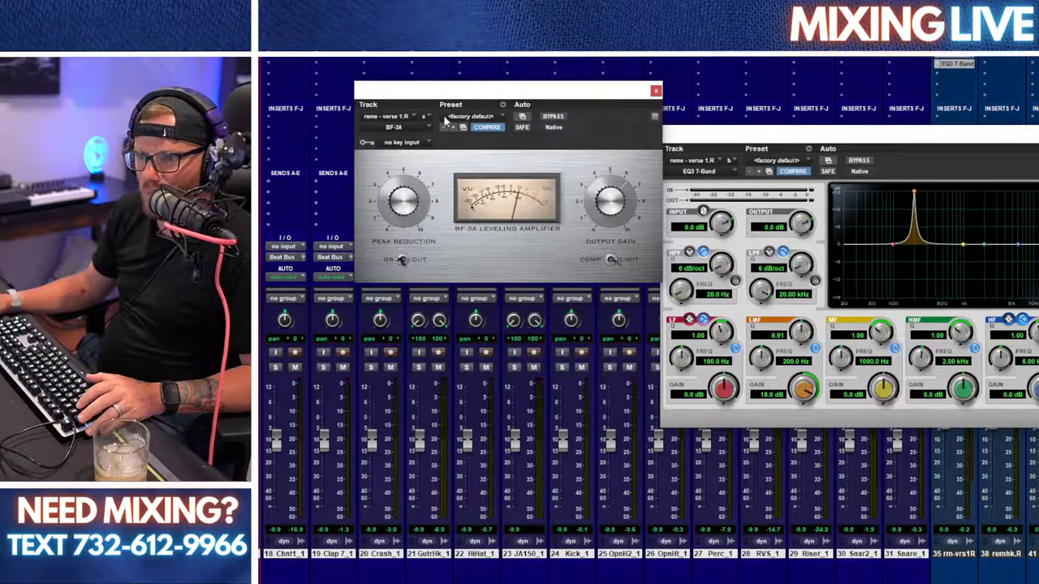
left_click_drag(780, 147, 791, 223)
left_click(557, 118)
left_click(558, 119)
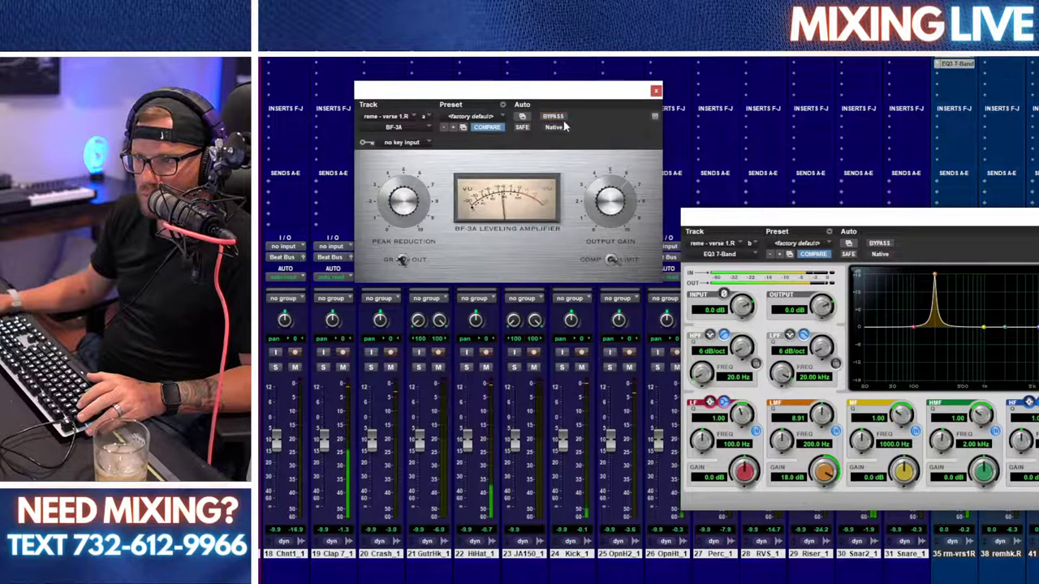
Step: Sweep the vocal EQ's low-mid band to 324.1 Hz and cut it to -5.9 dB with a Q of about 7
left_click_drag(820, 420, 820, 422)
mouse_move(784, 441)
left_mouse_down()
mouse_move(792, 426)
mouse_move(780, 469)
mouse_move(777, 456)
left_mouse_up()
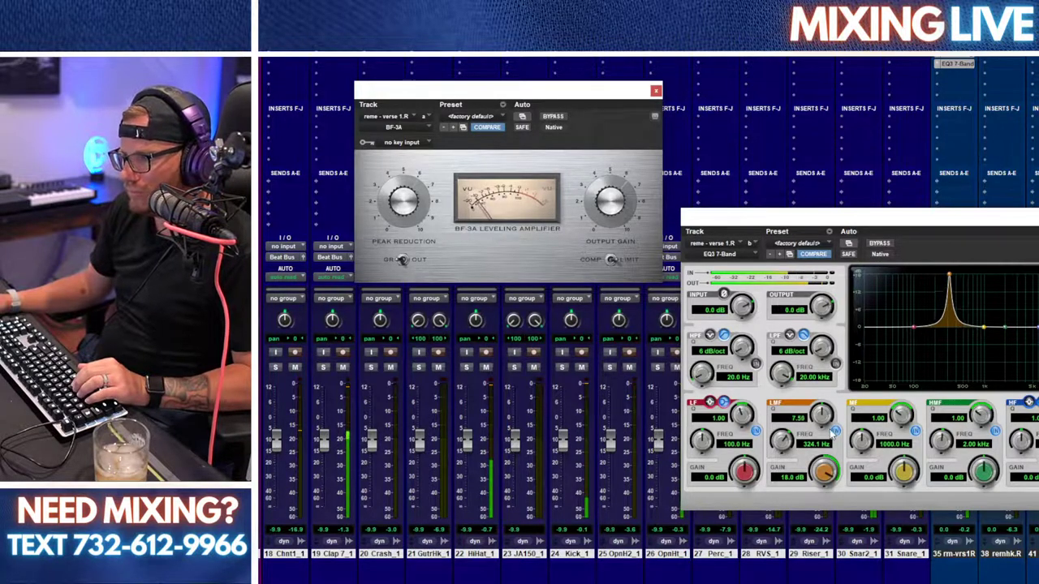
left_click_drag(832, 479, 840, 564)
left_click_drag(946, 214, 986, 96)
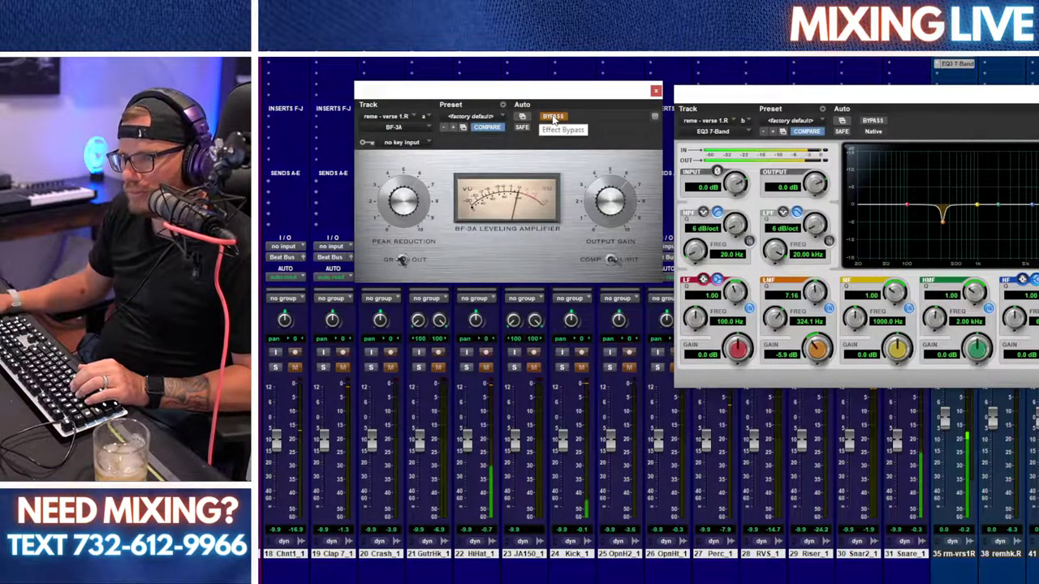
Step: Set the EQ3's high-mid band to Q 10, 3.28 kHz and -5.9 dB, slightly boost the high band, and close both vocal plug-ins
left_click_drag(998, 204, 998, 151)
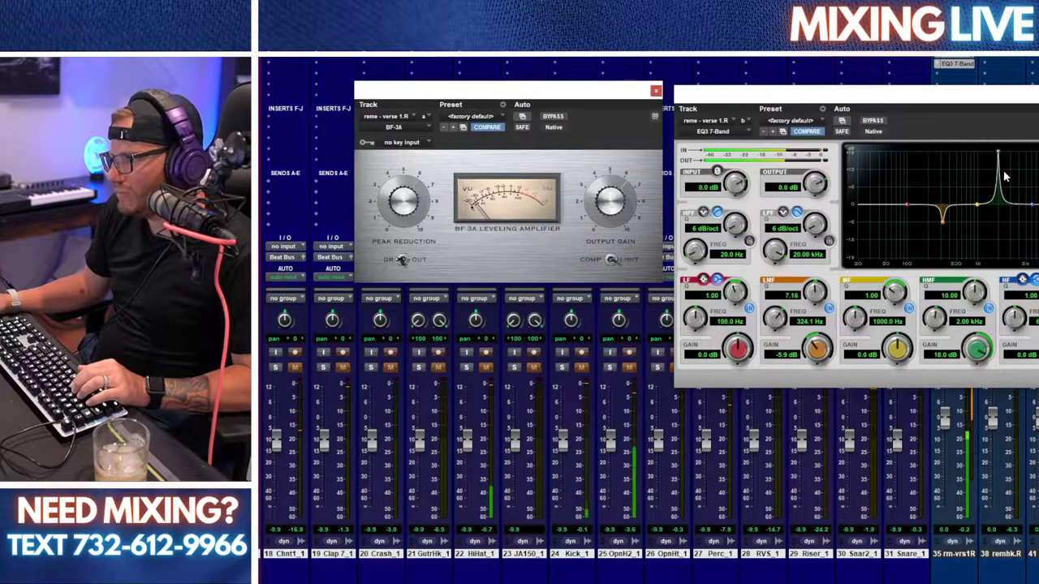
left_click_drag(938, 319, 943, 309)
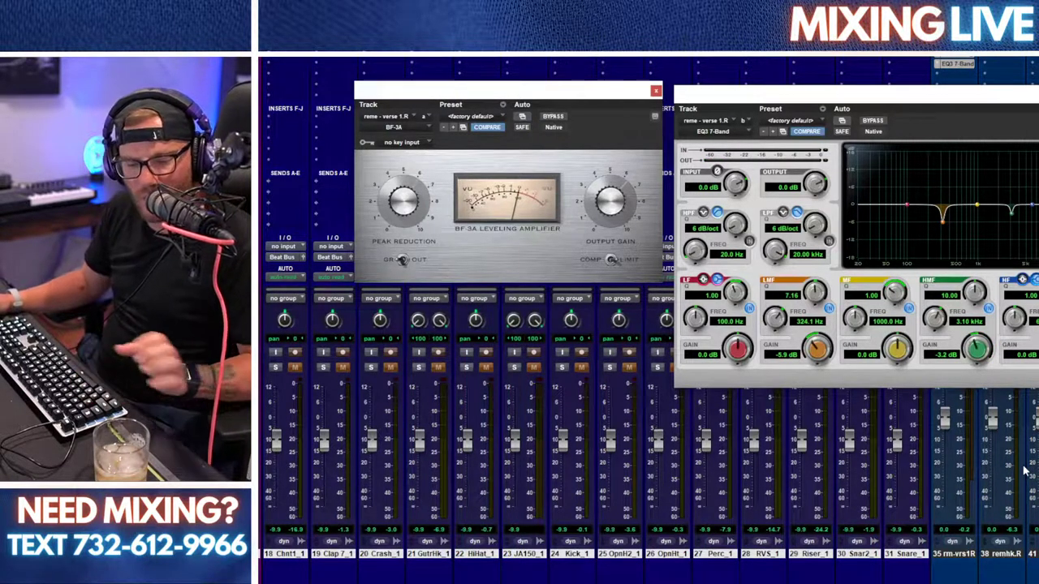
key("space")
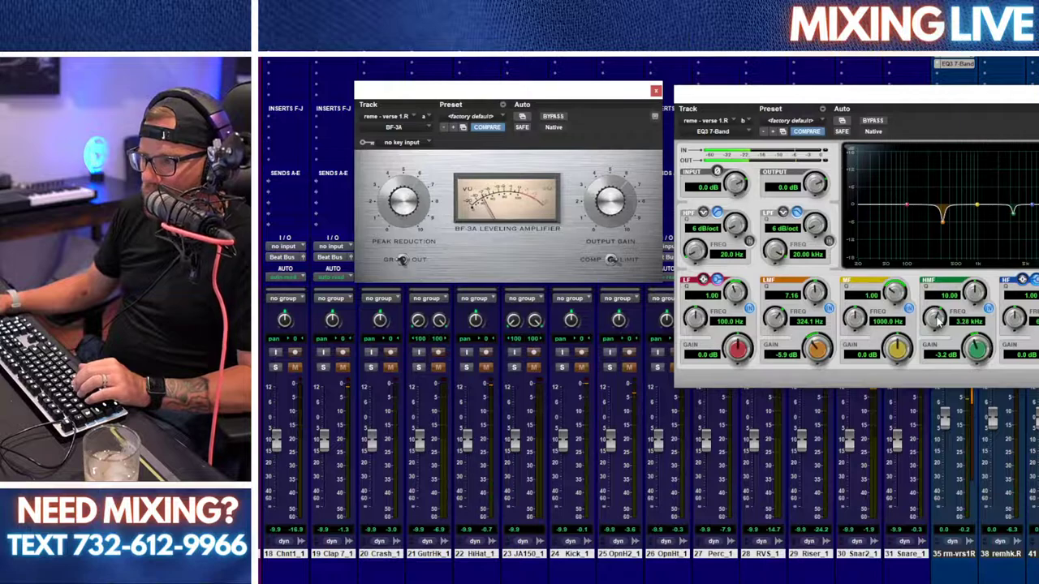
left_click_drag(977, 350, 978, 379)
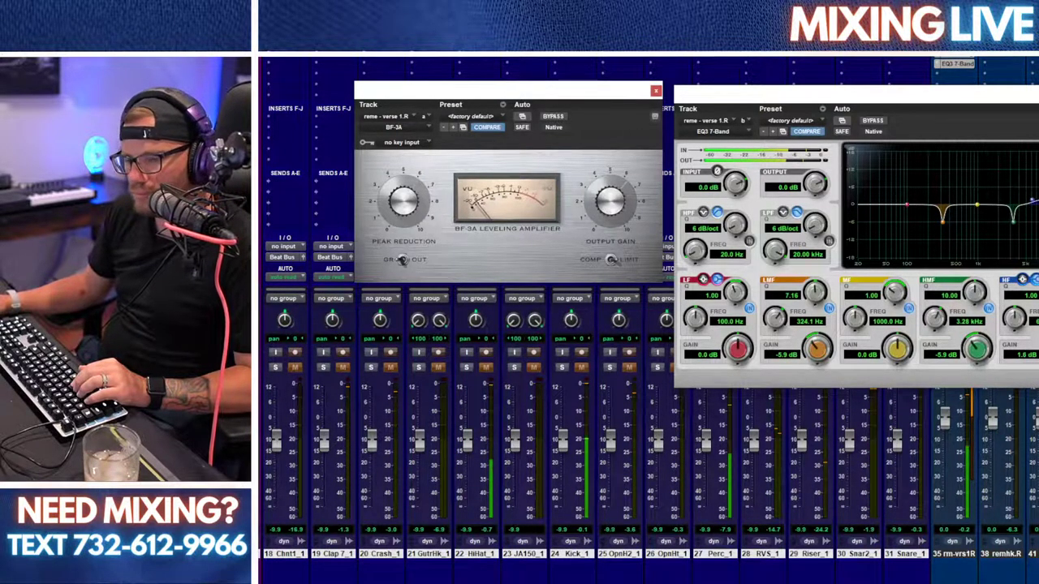
left_click(1037, 94)
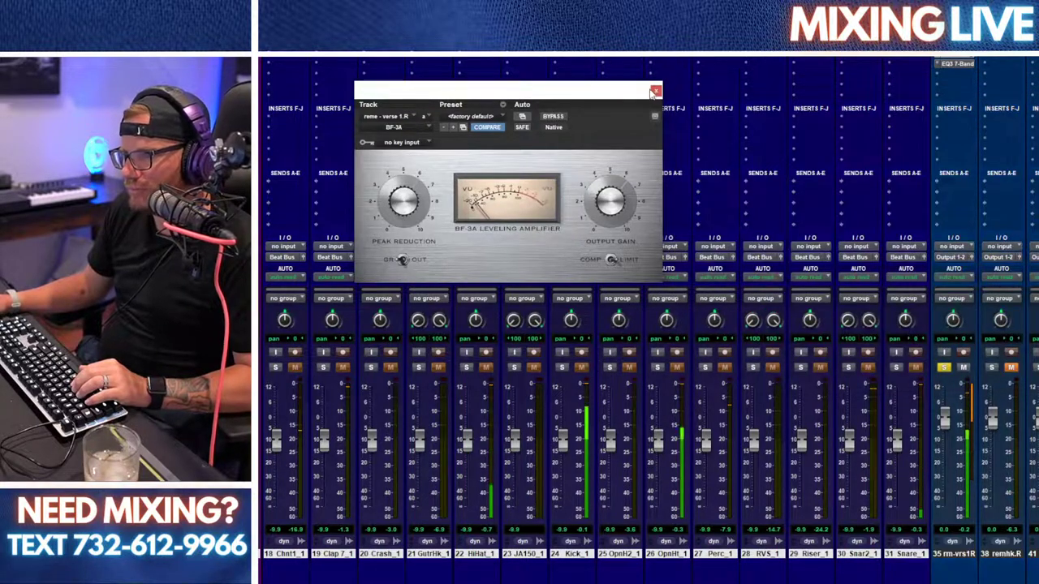
left_click(656, 91)
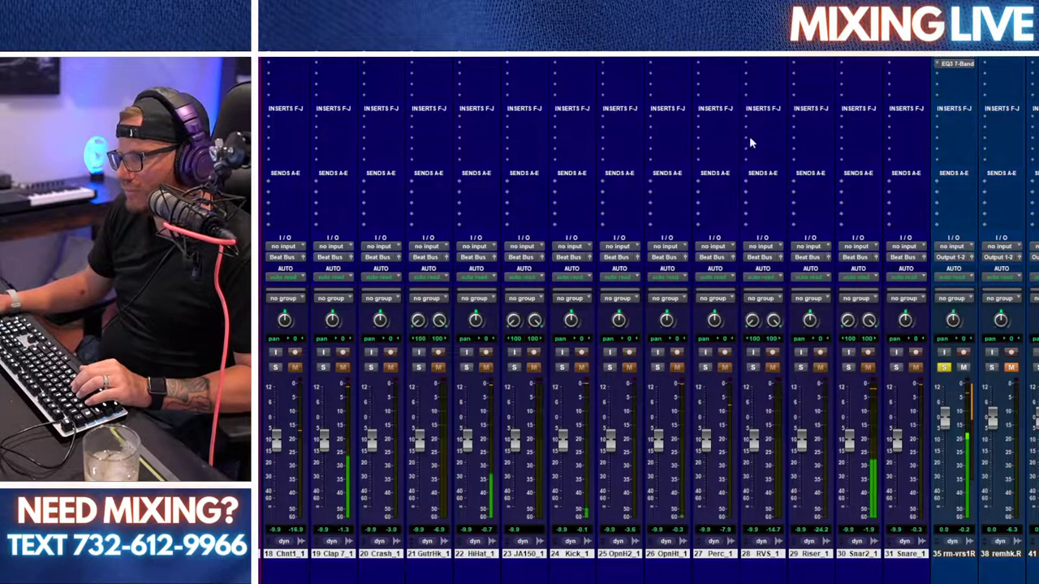
Step: Add a Reverb Bus send at 0 dB on the verse 1 vocal and bring up the Manny Marroquin Reverb on the Reverb track
left_click(957, 182)
left_click(1037, 229)
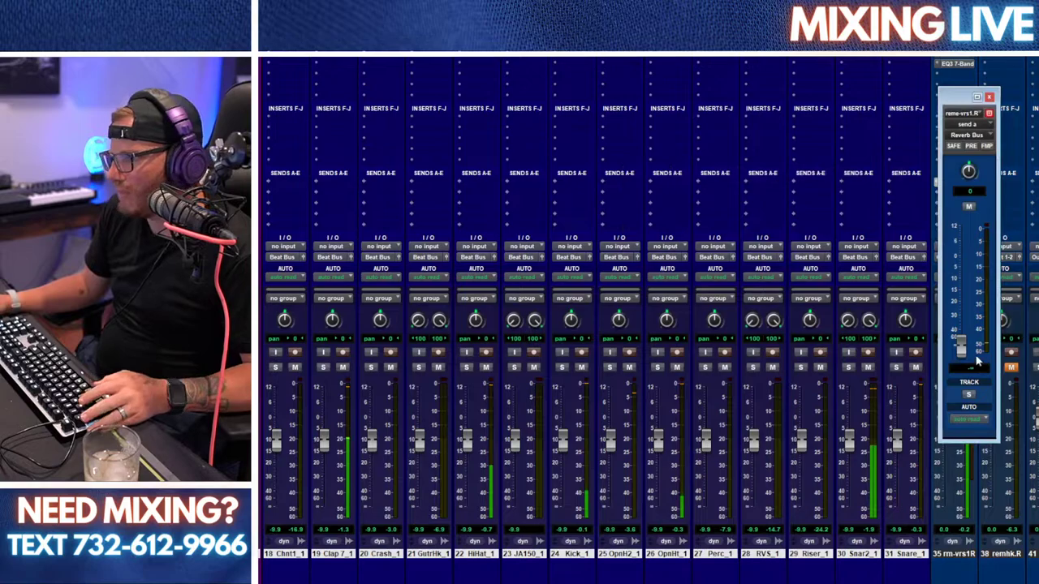
left_click(961, 349, "alt")
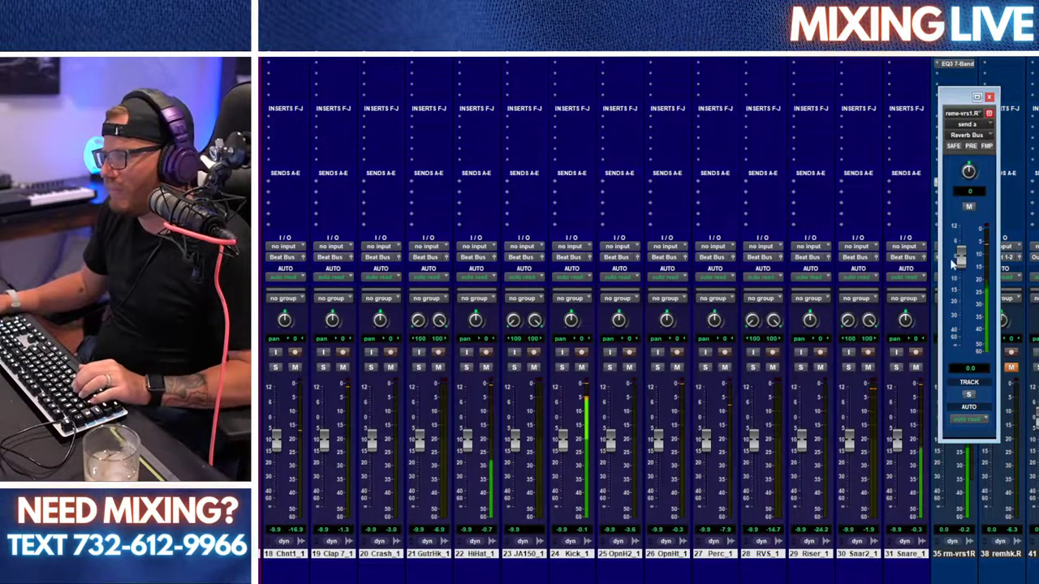
left_click_drag(832, 582, 398, 202)
left_click_drag(824, 583, 477, 583)
left_click(518, 53)
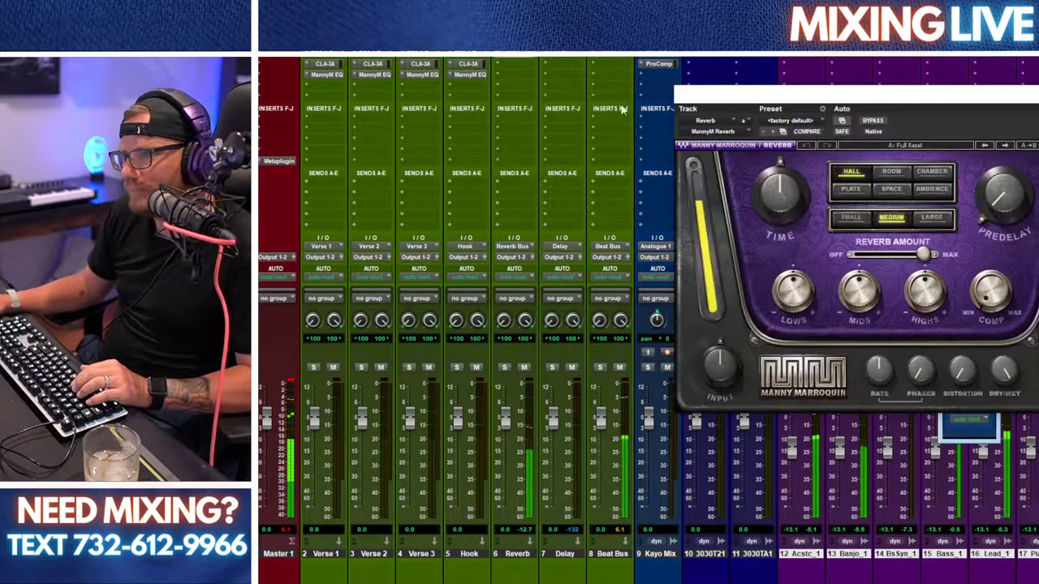
left_click_drag(908, 130, 676, 157)
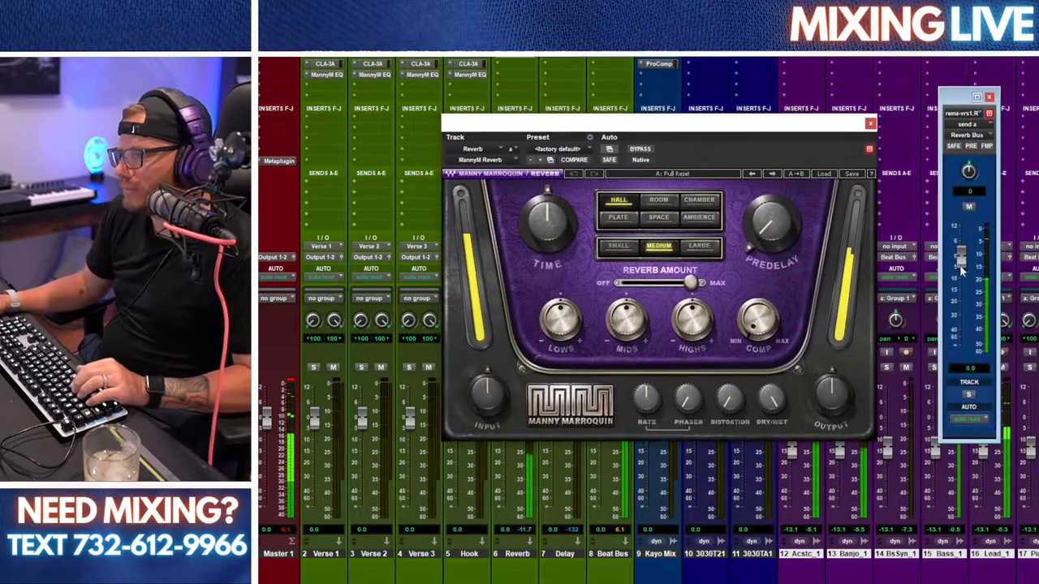
Step: Lower the verse 1 vocal's Reverb Bus send to about -18.5 dB during playback and close the reverb and send windows
left_click_drag(960, 305, 960, 297)
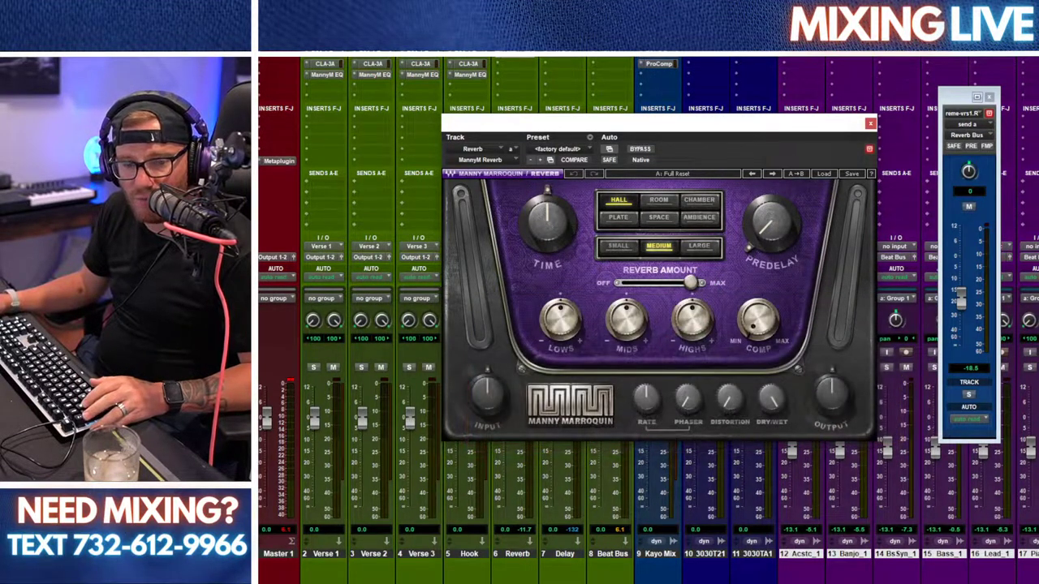
key("space")
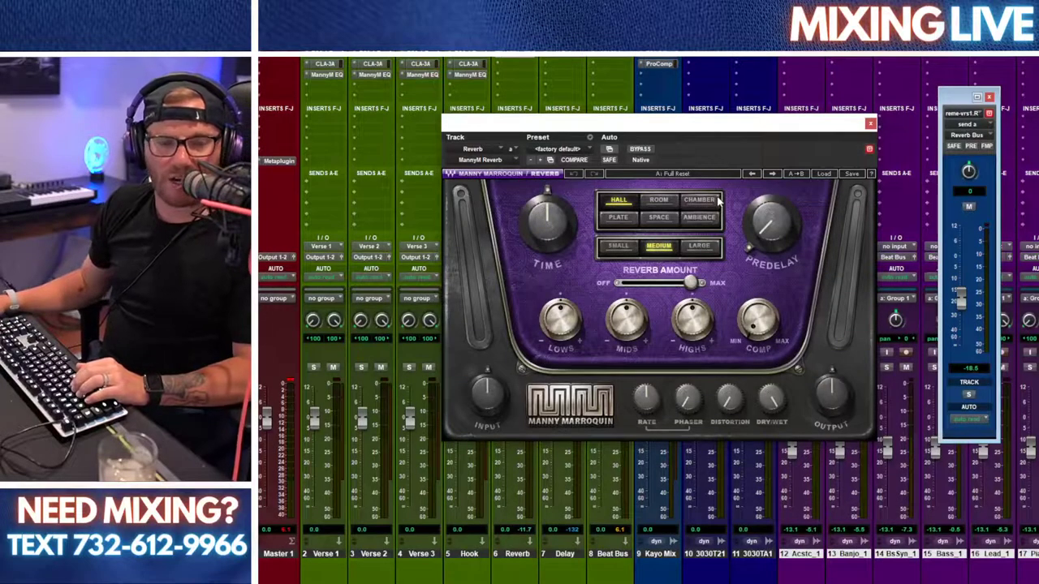
key("space")
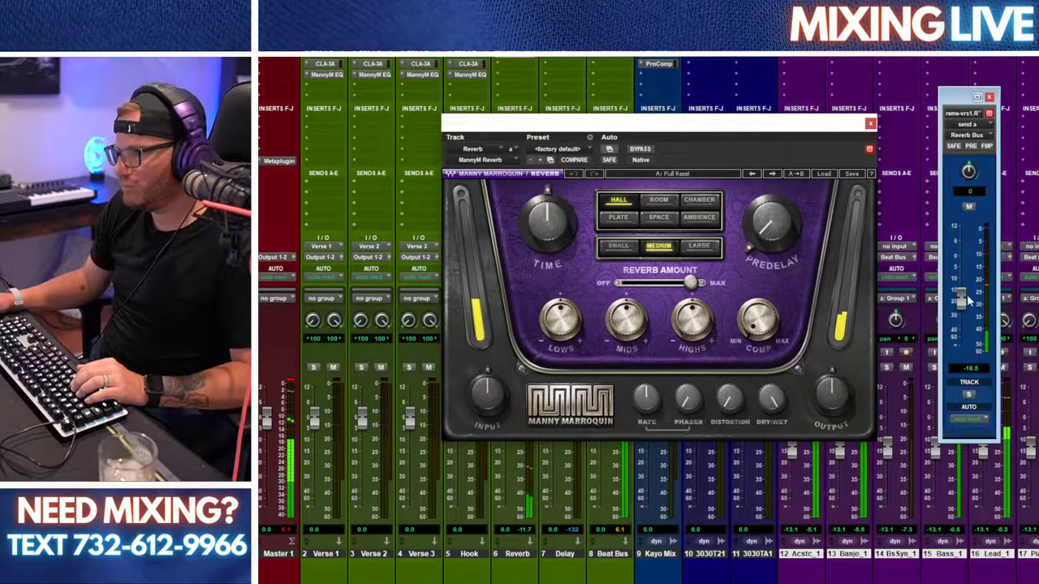
left_click(870, 124)
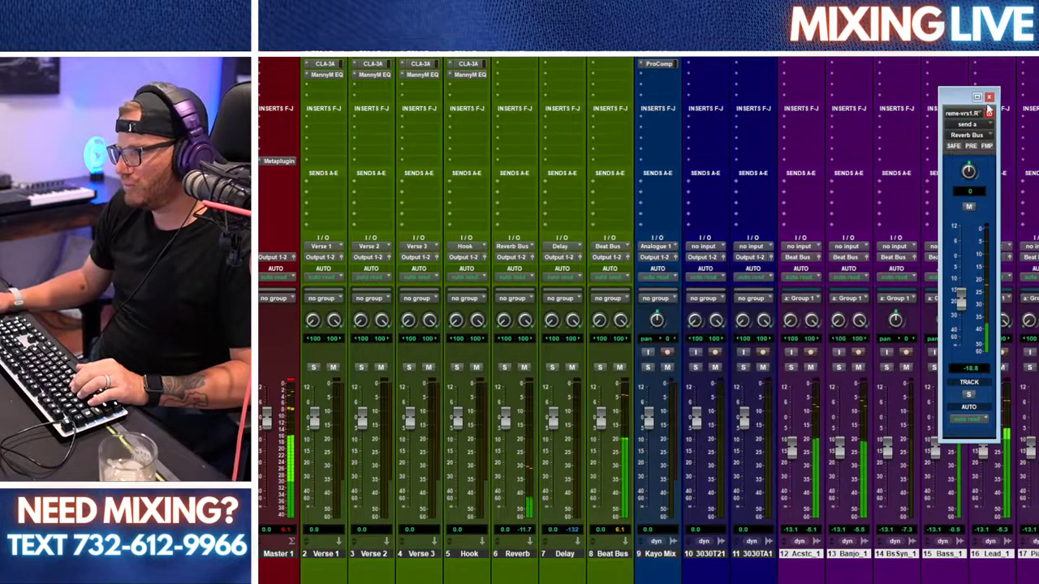
left_click(989, 96)
Step: Add a second send from the verse 1 vocal to the Delay bus at -17.7 dB and resume playback
scroll(648, 321, "right", 10)
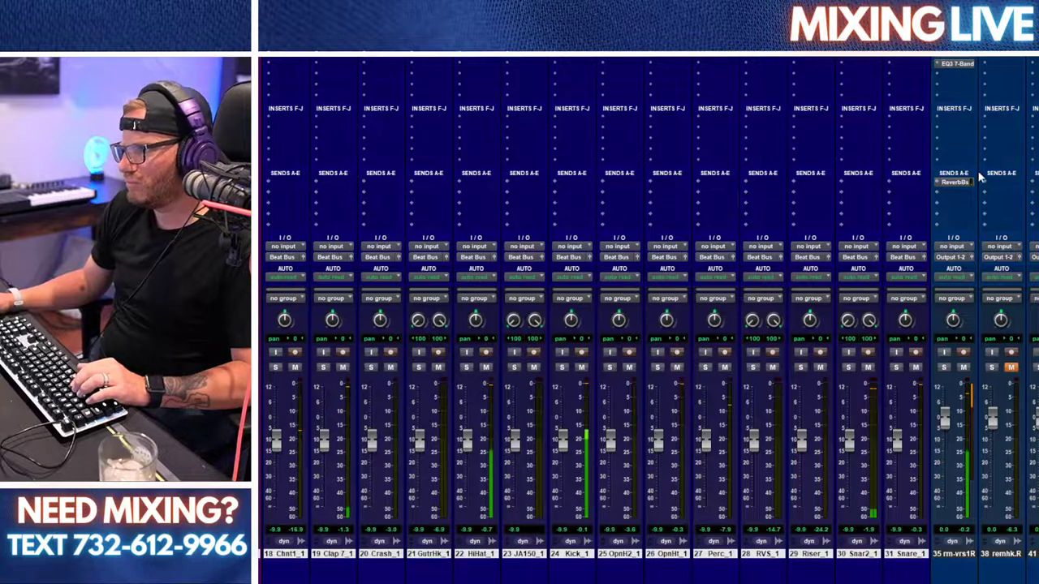
key("space")
left_click(944, 194)
mouse_move(995, 238)
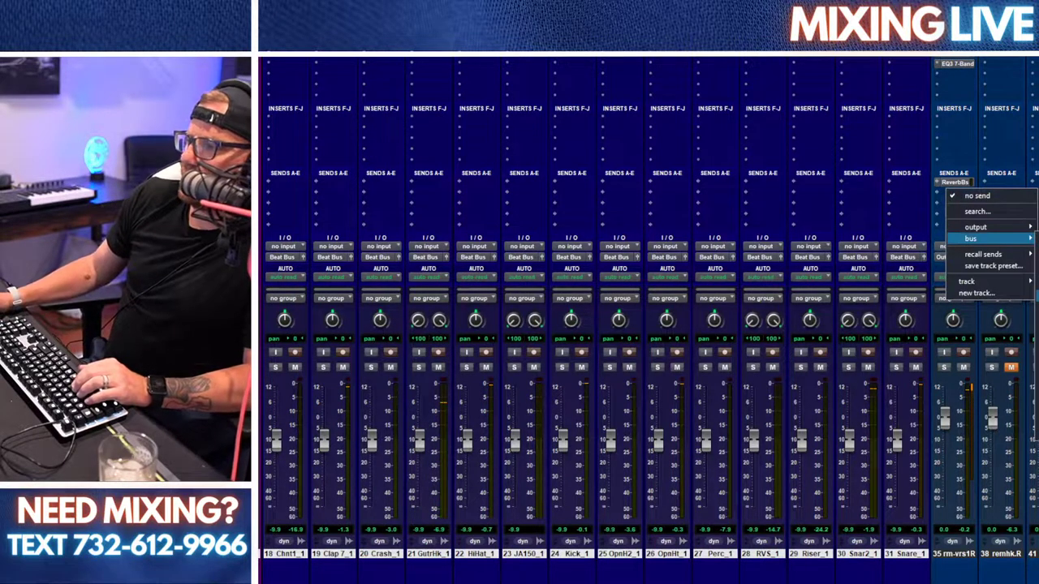
left_click(1037, 284)
left_click_drag(966, 342, 966, 300)
key("space")
Step: Set the Delay track's H-Delay to 1/4 note with Ping Pong and LoFi on, adjust its feedback, and close the delay and send windows
scroll(621, 94, "left", 15)
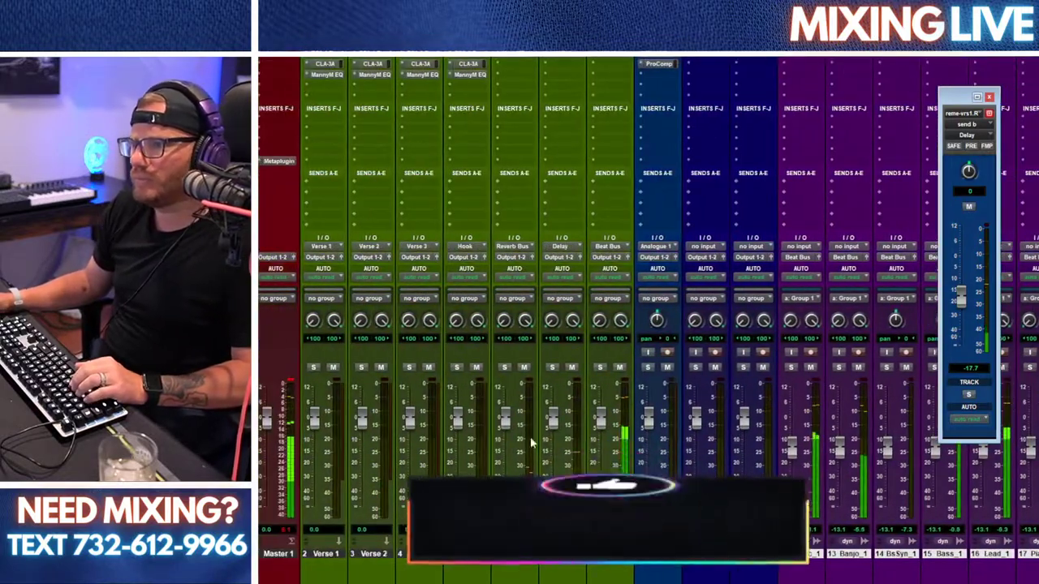
left_click(573, 55)
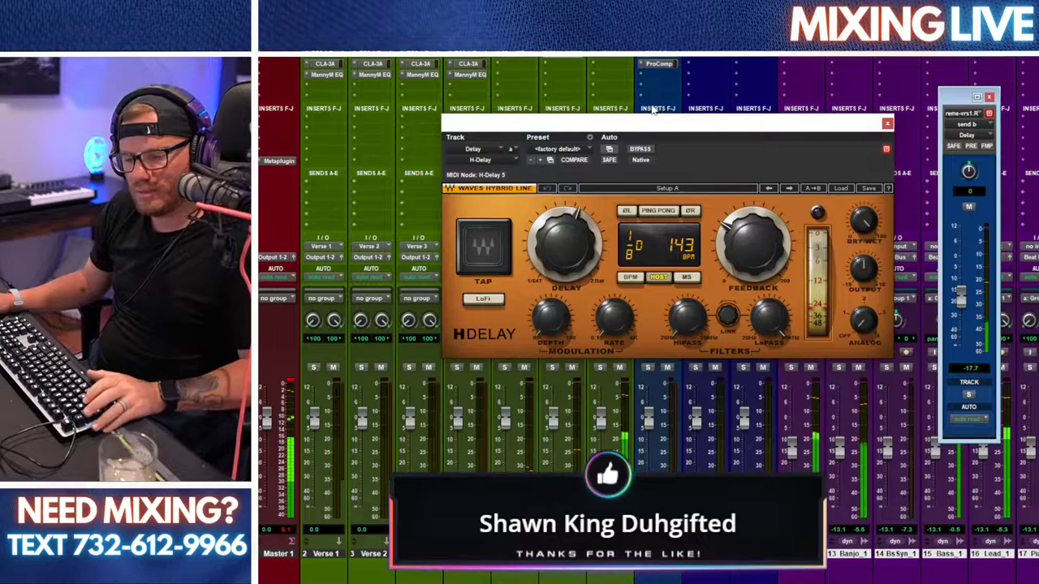
left_click(507, 239)
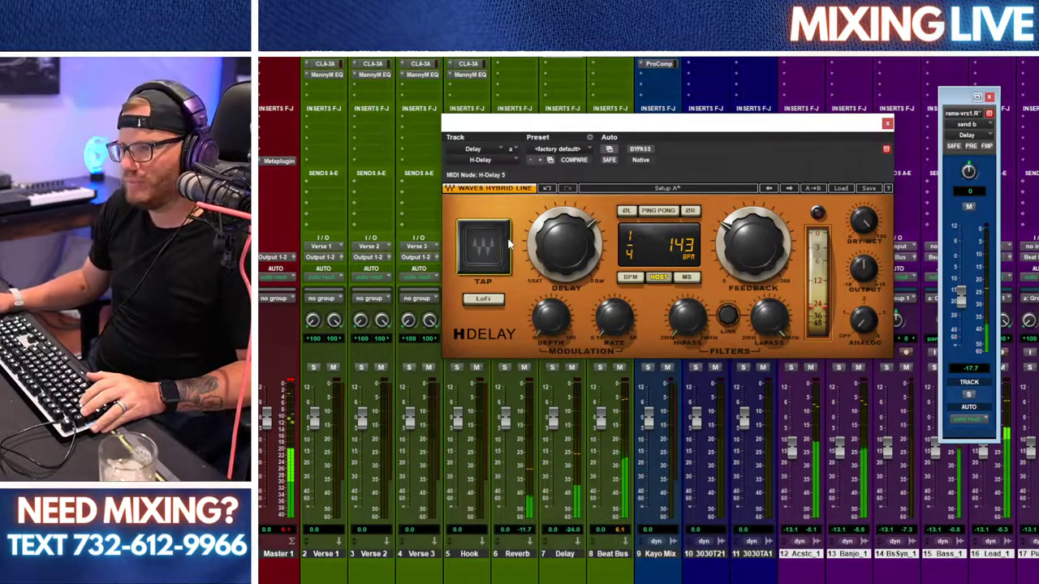
left_click(668, 212)
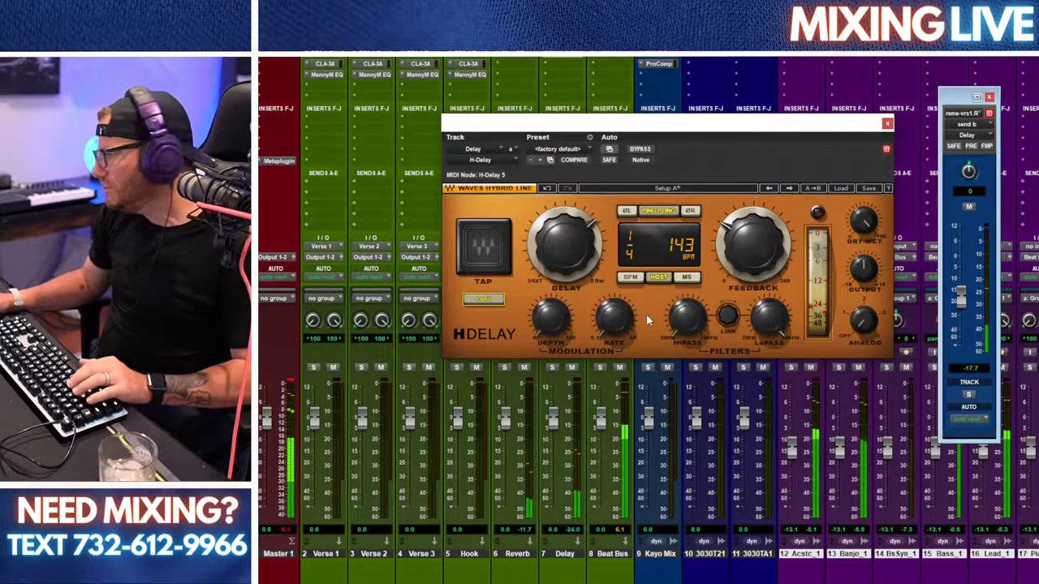
left_click(767, 259)
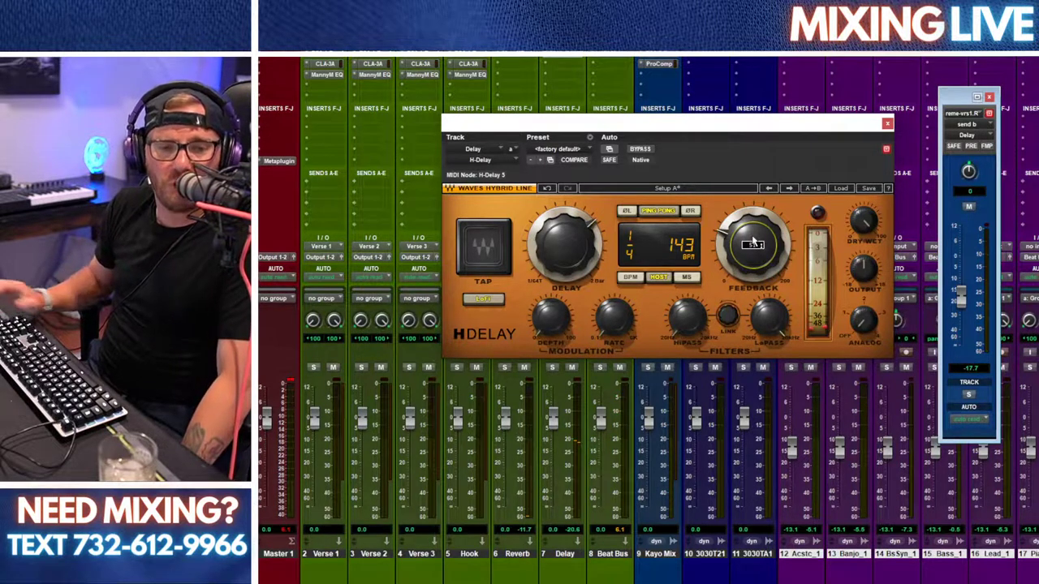
key("space")
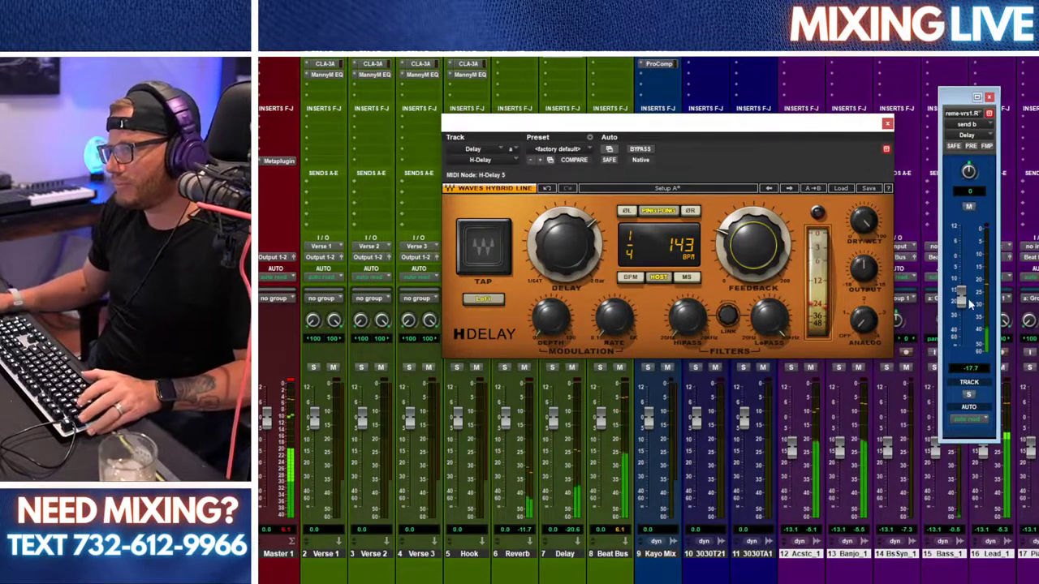
left_click(887, 123)
left_click(989, 96)
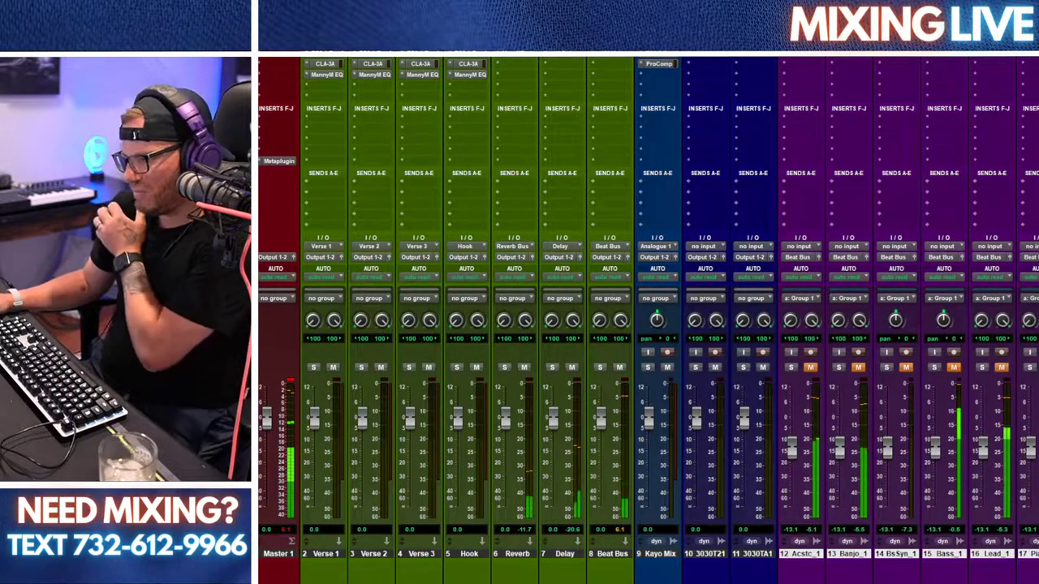
Step: Lower the verse 1 vocal's Delay send to about -20 dB
scroll(1022, 275, "right", 10)
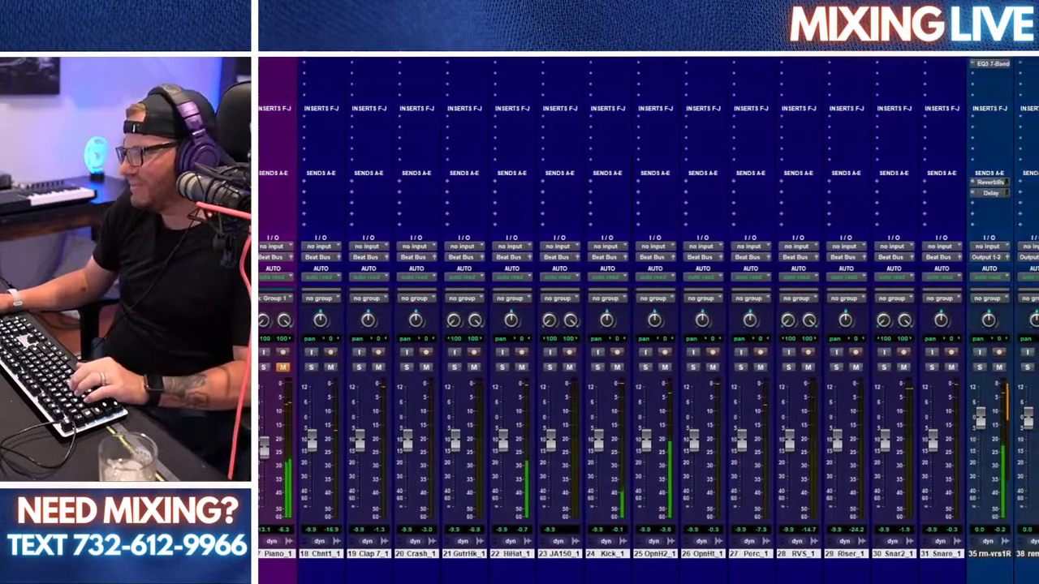
left_click(989, 193)
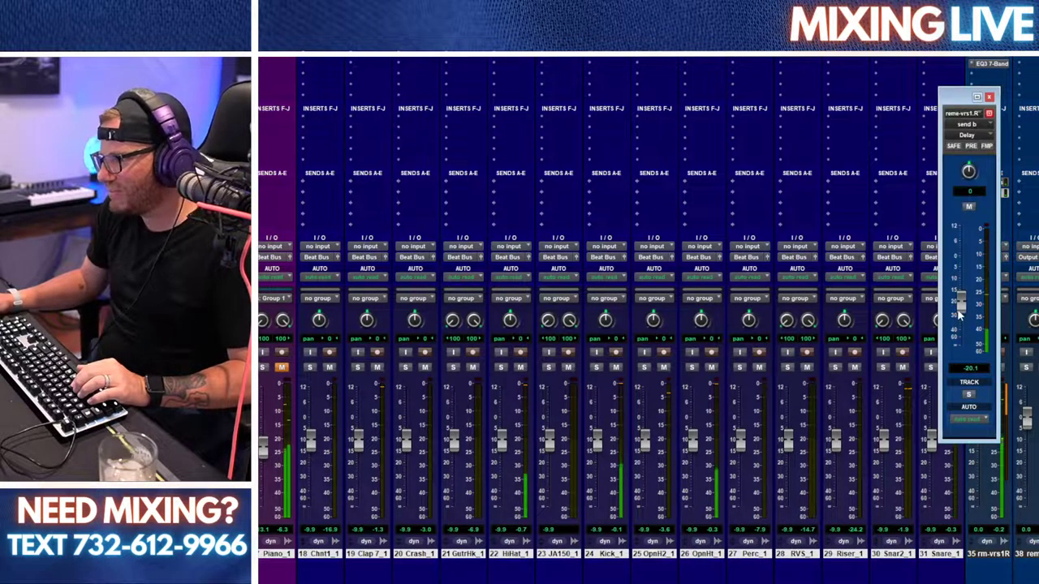
left_click_drag(958, 315, 959, 318)
left_click(989, 96)
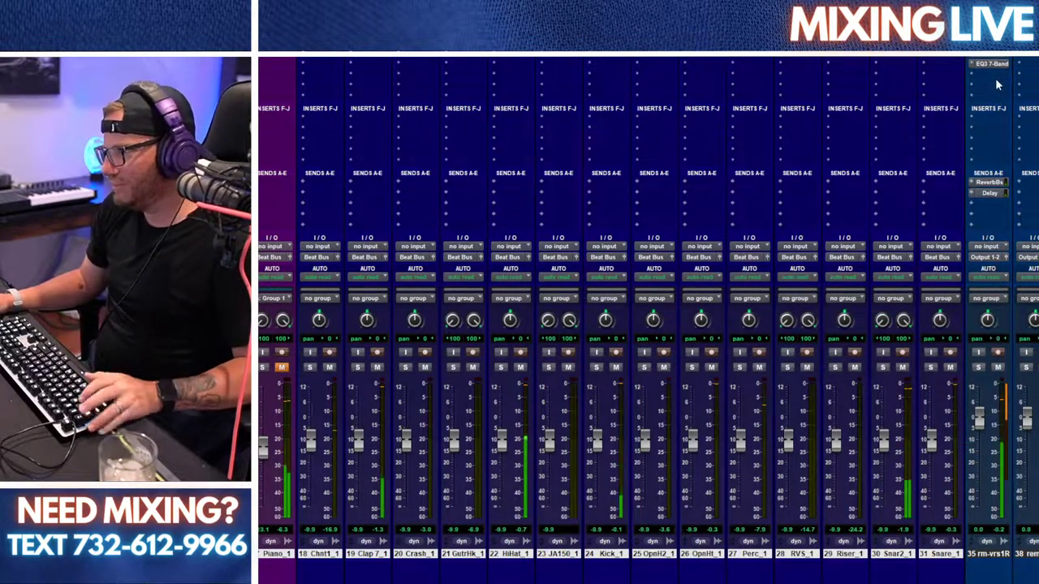
Step: Route the verse 1 vocal track's output to the Verse 1 bus
left_click(989, 257)
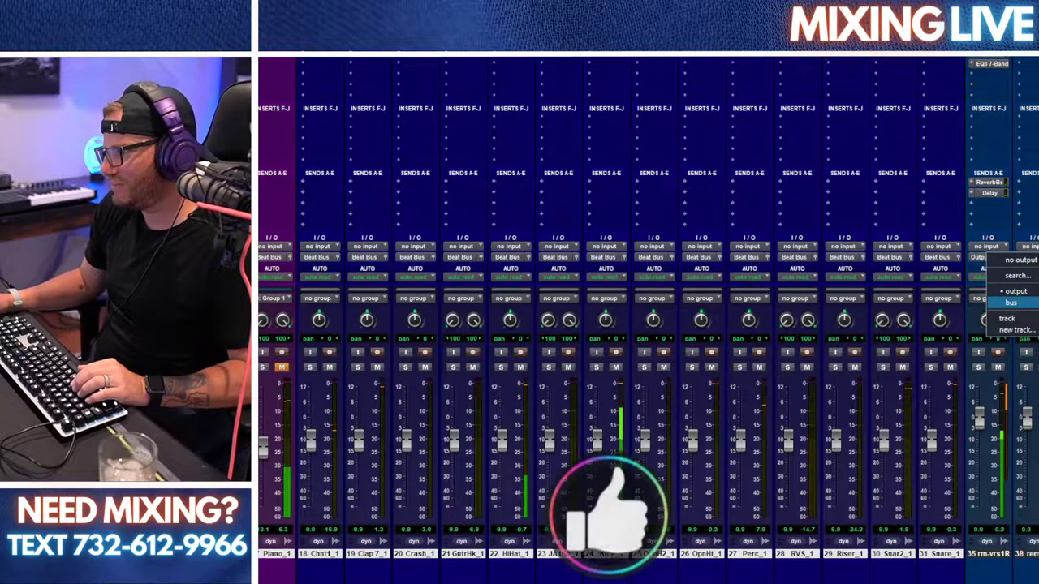
left_click(1032, 305)
Step: Adjust the Verse 1 bus's CLA-3A peak reduction and lower its Manny Marroquin EQ's 400 Hz gain to -1.2
left_click_drag(872, 579, 615, 581)
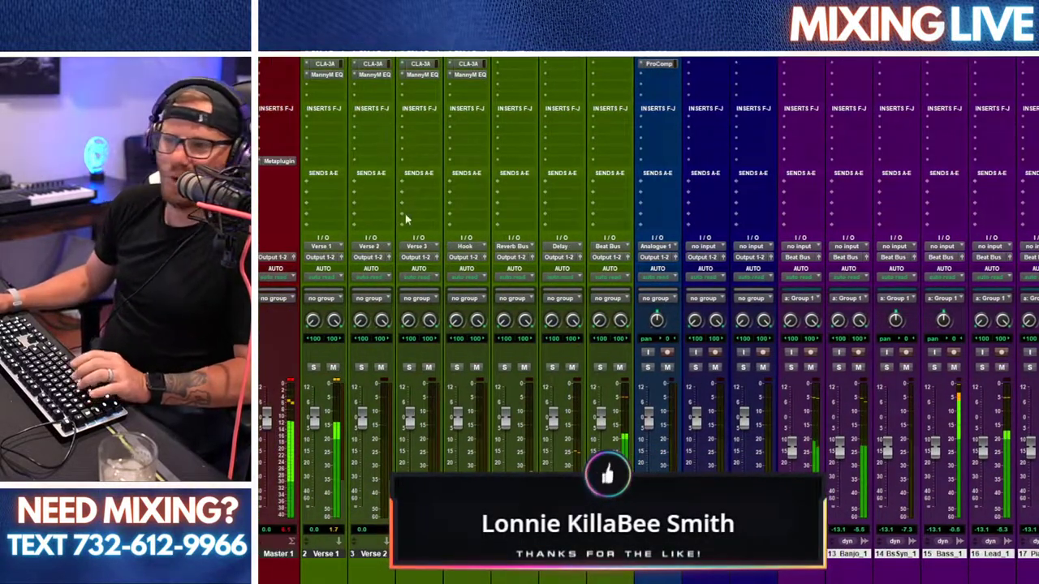
left_click(325, 65)
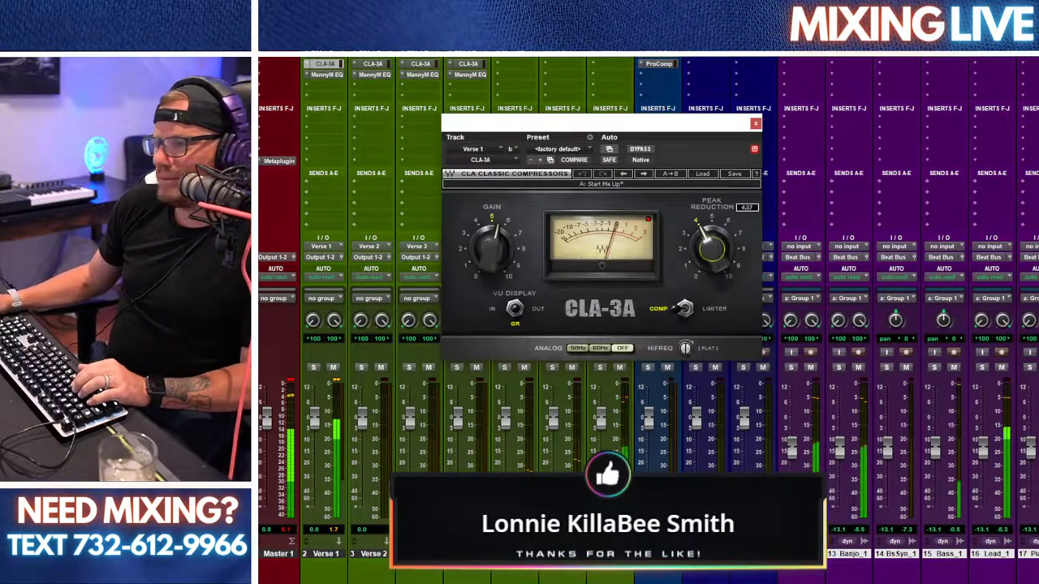
left_click(326, 75)
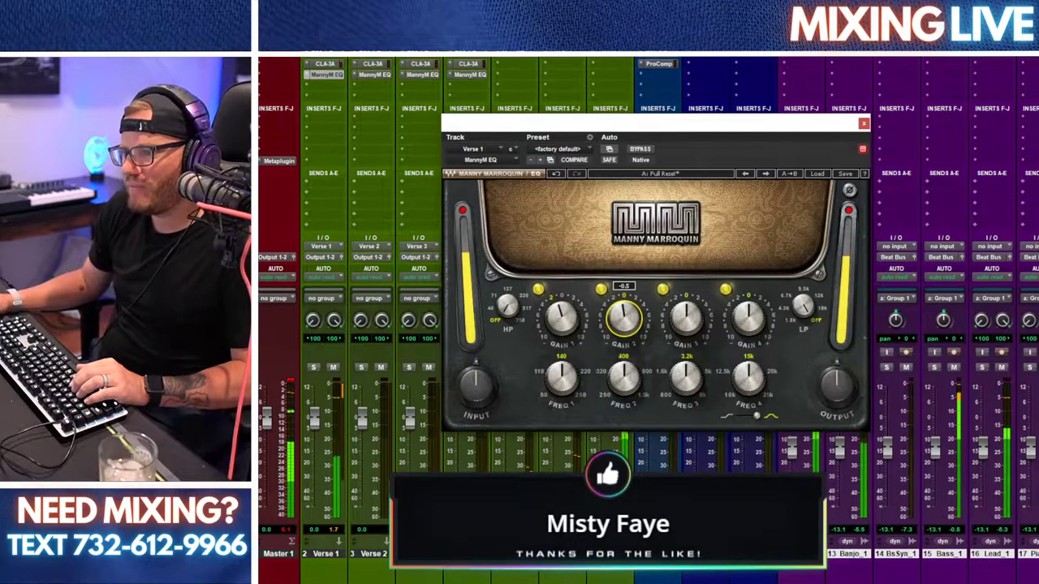
left_click_drag(624, 318, 624, 322)
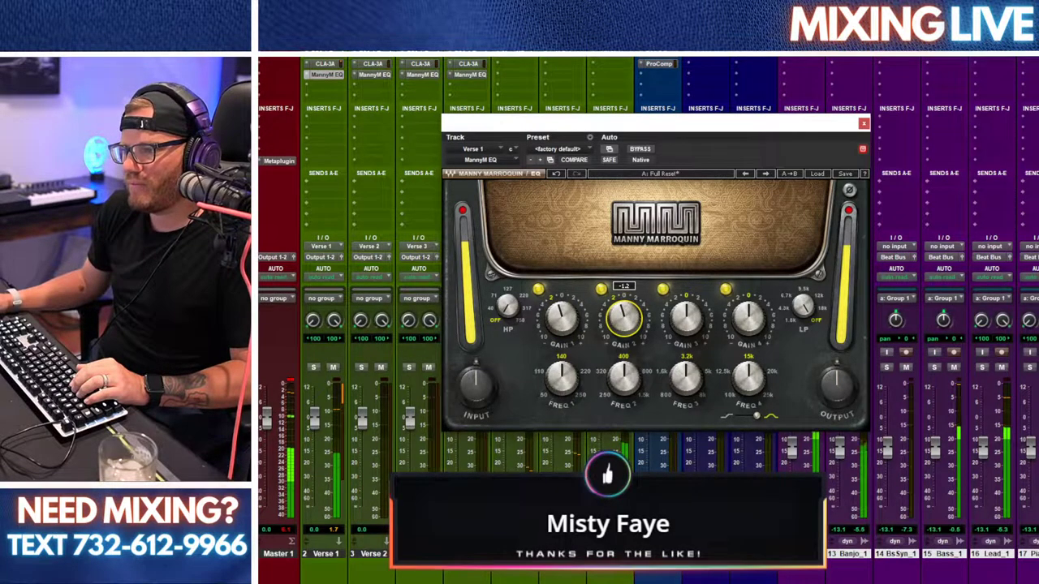
Step: Set the Verse 1 bus's CLA-3A gain to 5.40, boost its EQ's 15k band, and pause and resume playback
left_click(325, 64)
left_click_drag(496, 249, 497, 241)
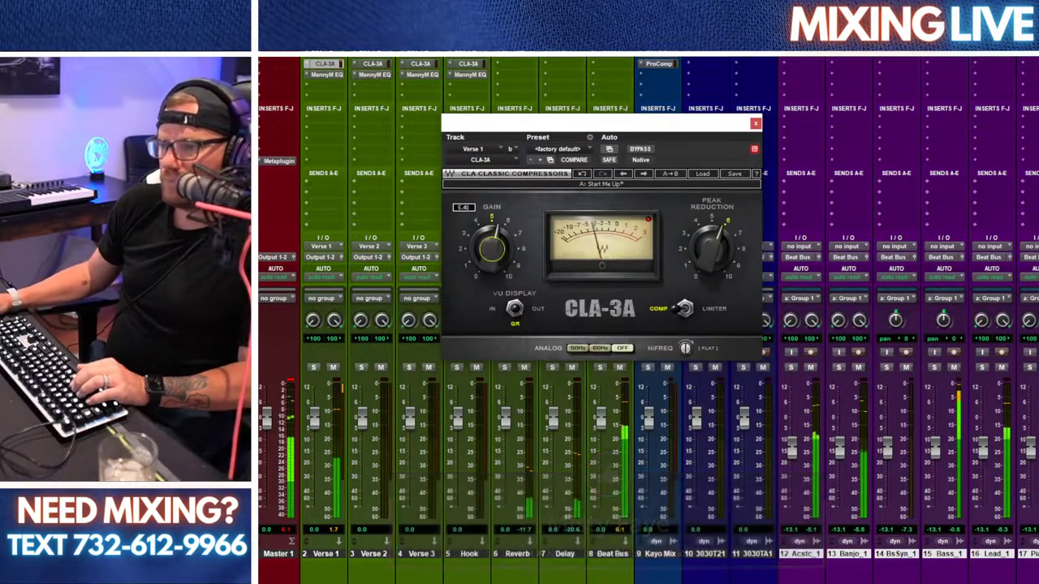
left_click(327, 75)
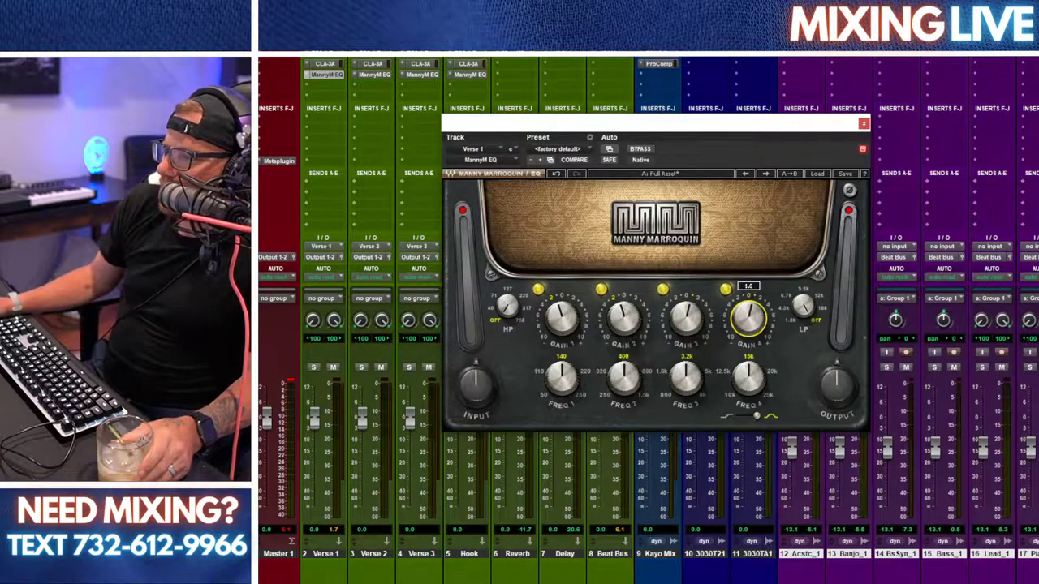
key("space")
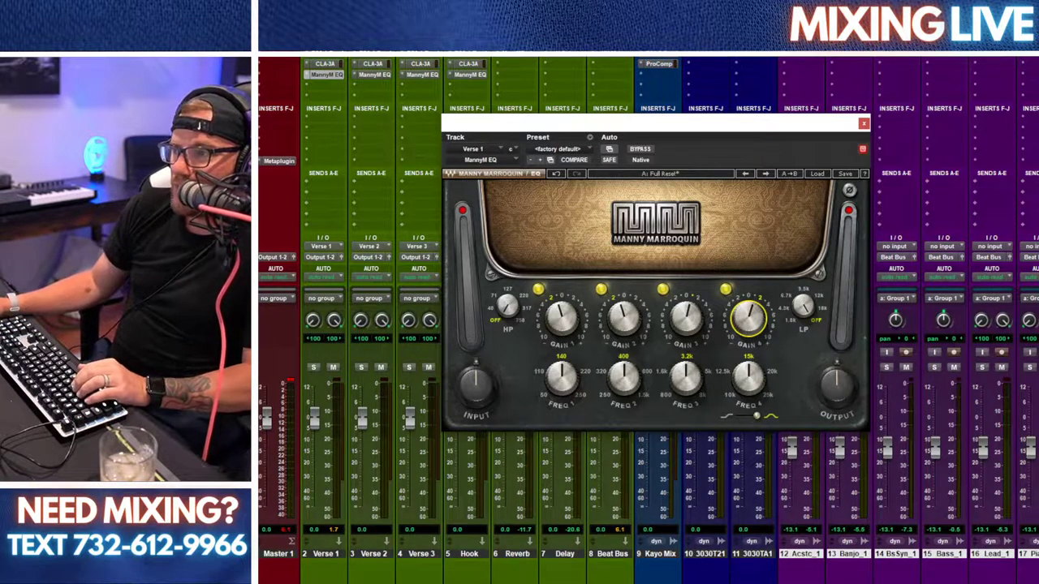
key("space")
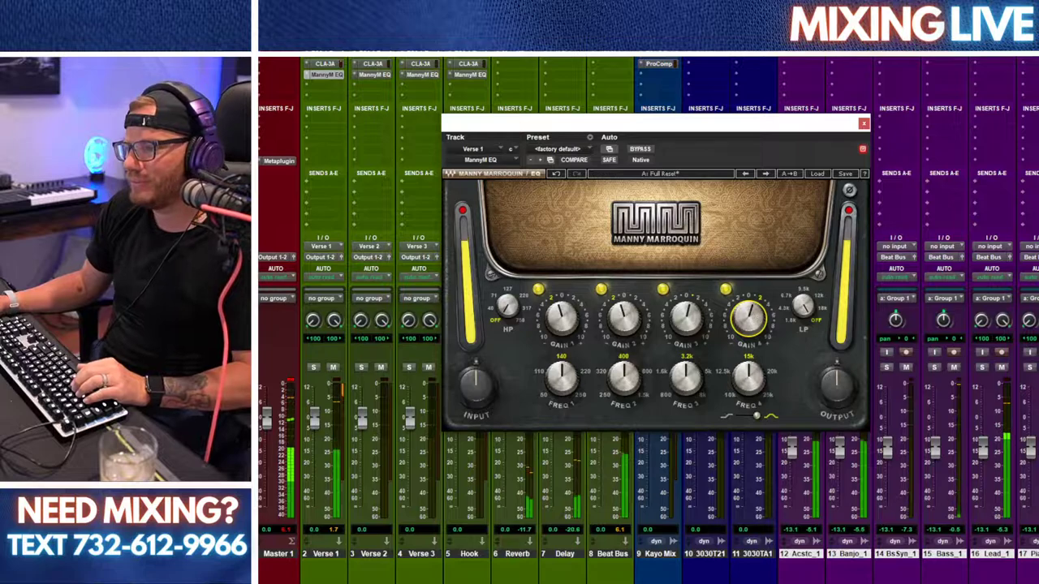
Step: Fine-tune the 3.2k gain on the Verse 1 bus's Manny Marroquin EQ during playback and close the EQ window
left_click(686, 318)
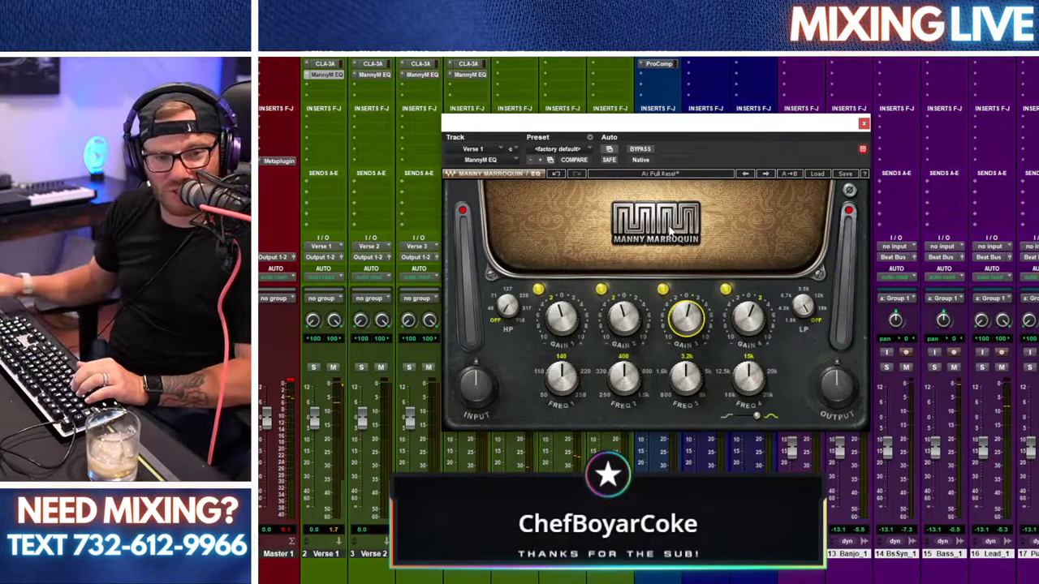
key("space")
left_click_drag(686, 319, 686, 318)
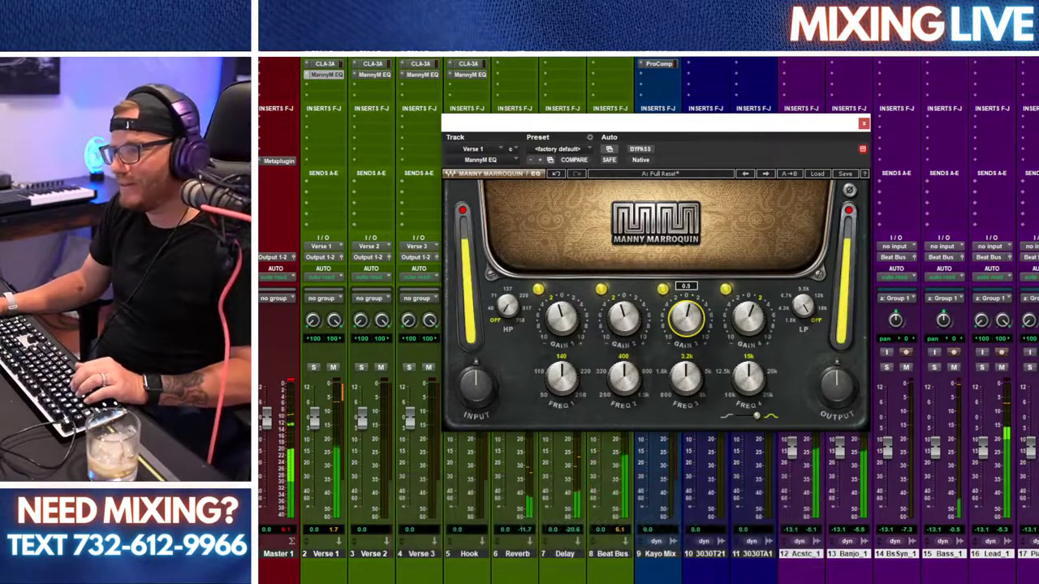
left_click(863, 124)
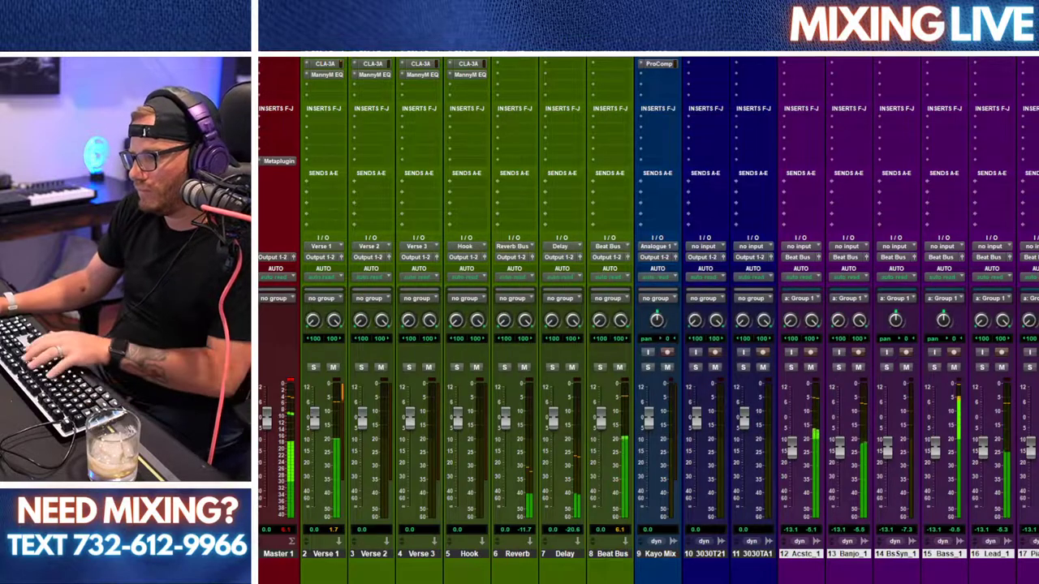
Step: Switch to the Edit window and restart playback just before the Location 1 marker, ahead of verse 1
scroll(719, 452, "right", 2)
key("ctrl+equal")
scroll(617, 410, "up", 10)
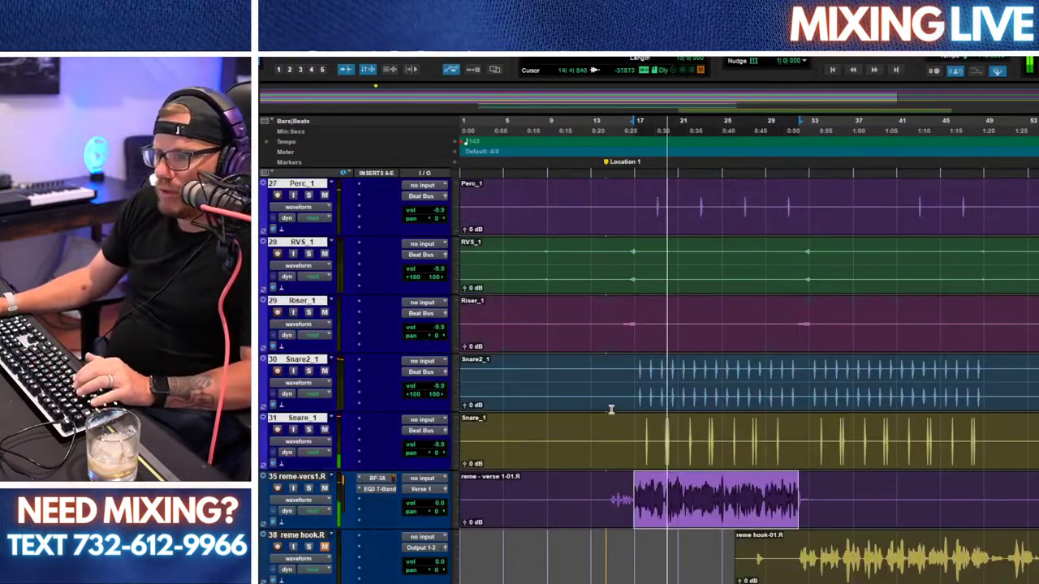
key("space")
scroll(625, 401, "up", 1)
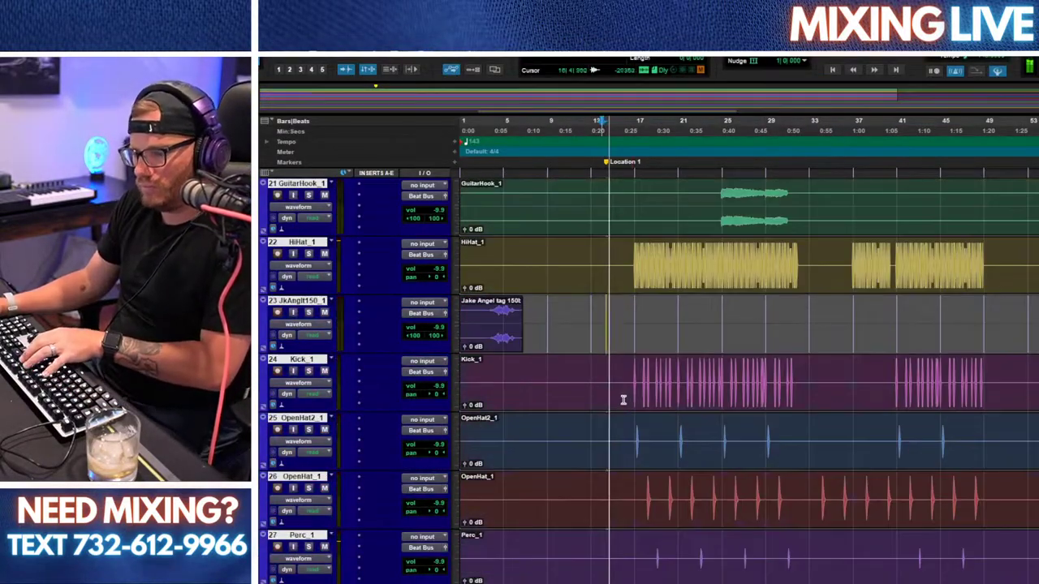
scroll(618, 385, "up", 2)
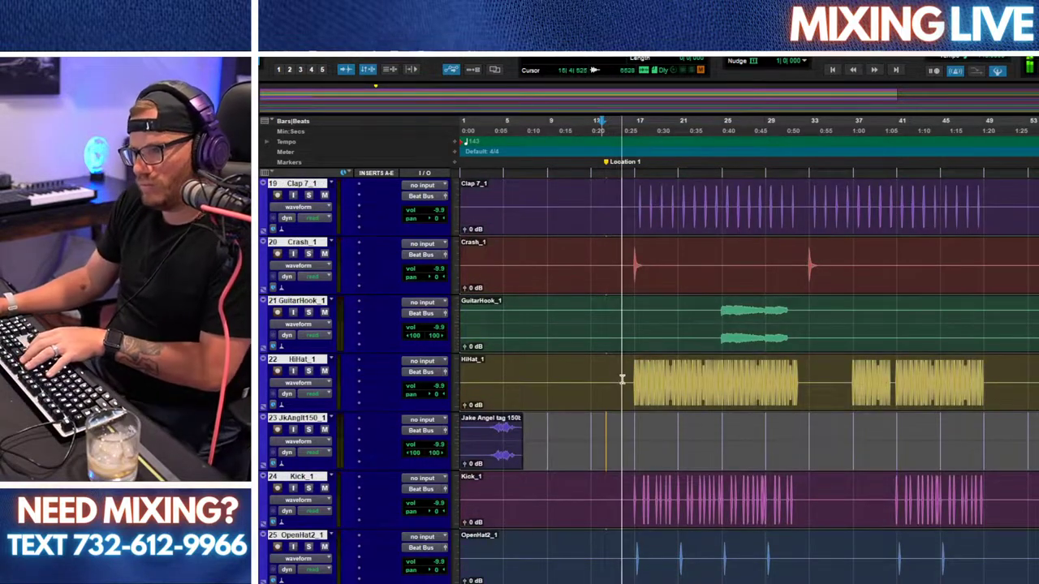
Step: Delete the silent audio before and after the performance on the verse 1 vocal track, keeping roughly bars 14 to 33
scroll(577, 352, "down", 5)
scroll(576, 349, "down", 5)
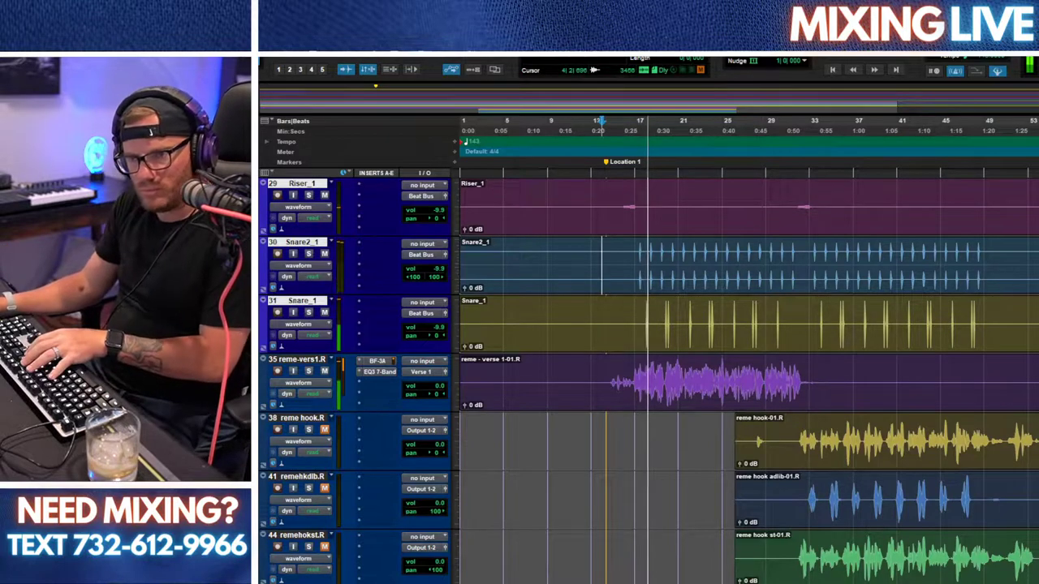
left_click_drag(603, 396, 462, 396)
key("Delete")
left_click_drag(815, 387, 914, 387)
key("Delete")
left_click(912, 370)
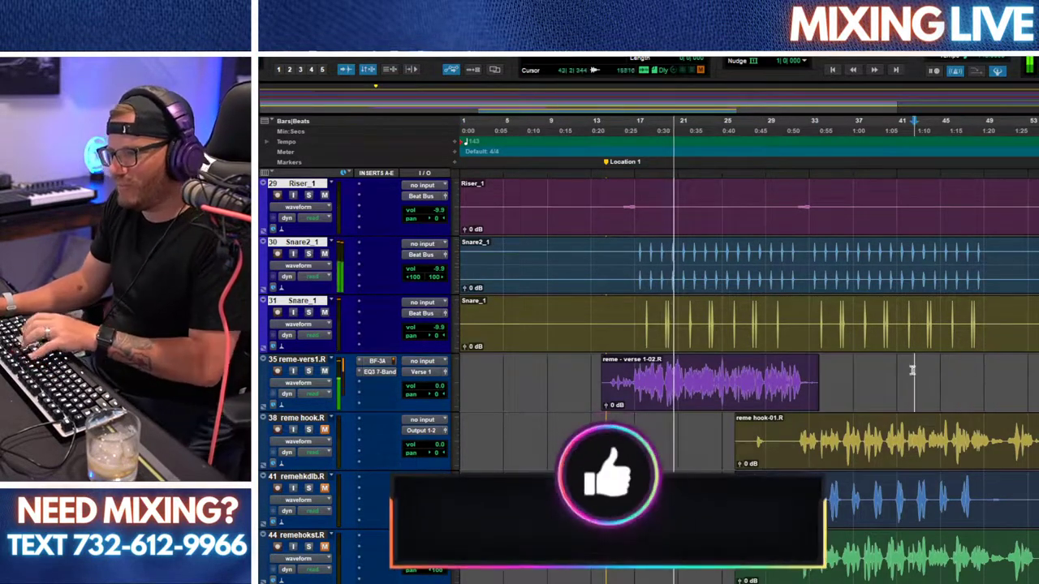
Step: Cut the audio from bar 25 to bar 27 on the RVS, Riser, Snare2 and Snare tracks
scroll(812, 371, "up", 5)
left_click(726, 374)
key("t")
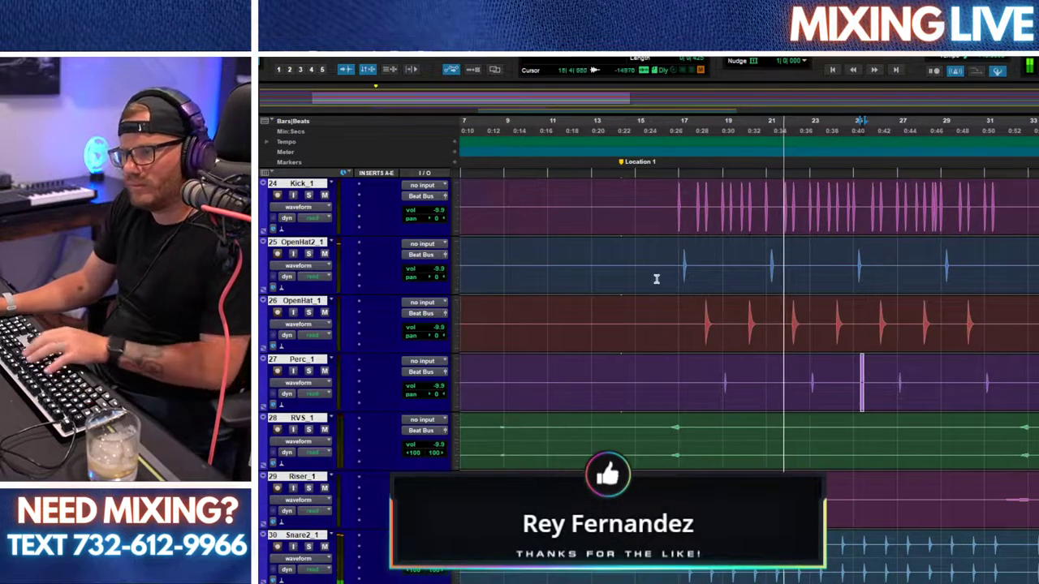
scroll(657, 279, "down", 4)
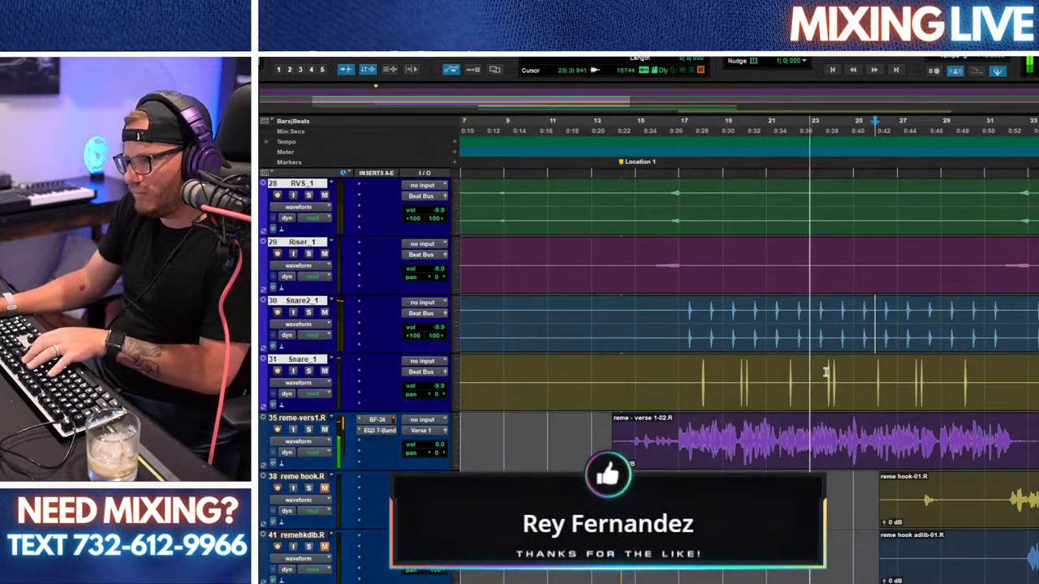
key("t")
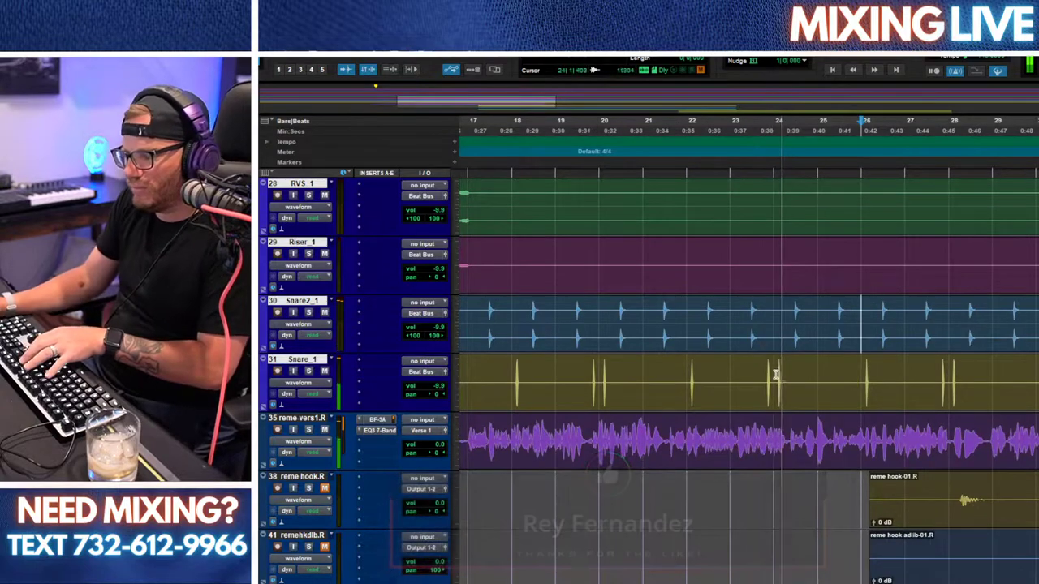
left_click_drag(818, 377, 904, 260)
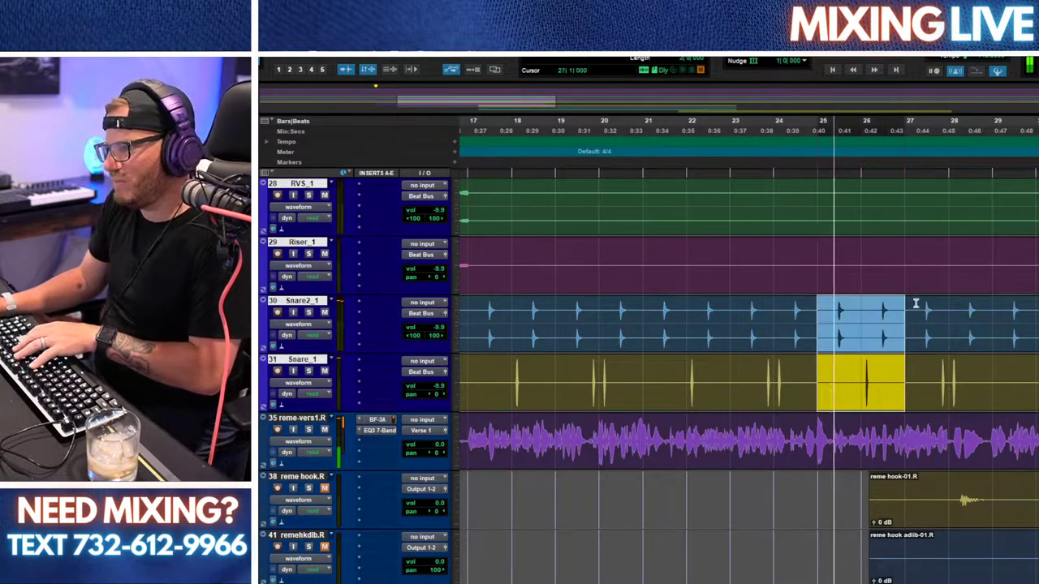
key("Delete")
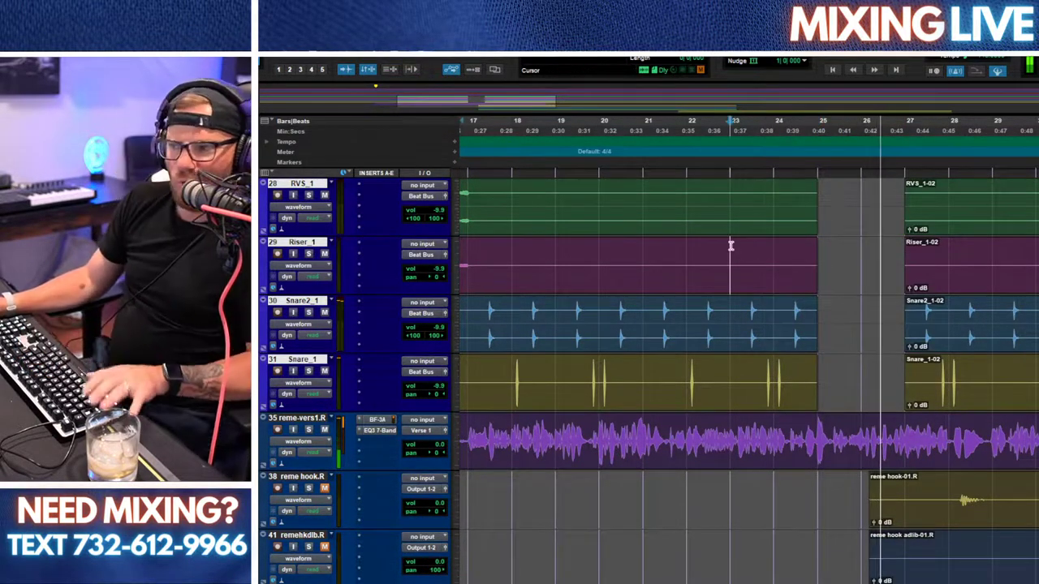
Step: Cut bars 25 to 27 from the Kick, OpenHat2, OpenHat and Perc tracks and listen to the drop
scroll(779, 324, "up", 5)
left_click_drag(818, 451, 893, 237)
key("Delete")
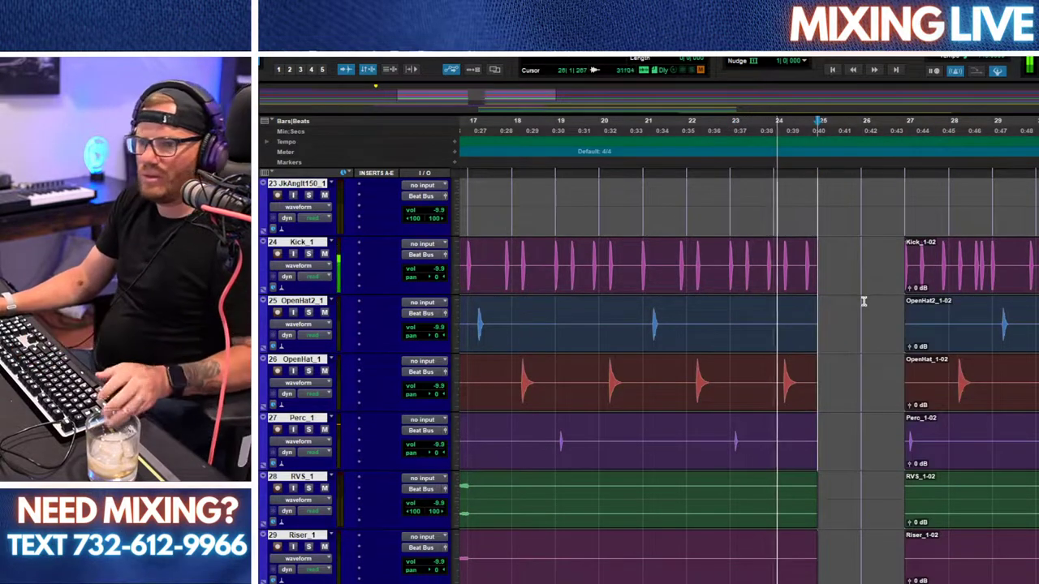
scroll(870, 292, "down", 2)
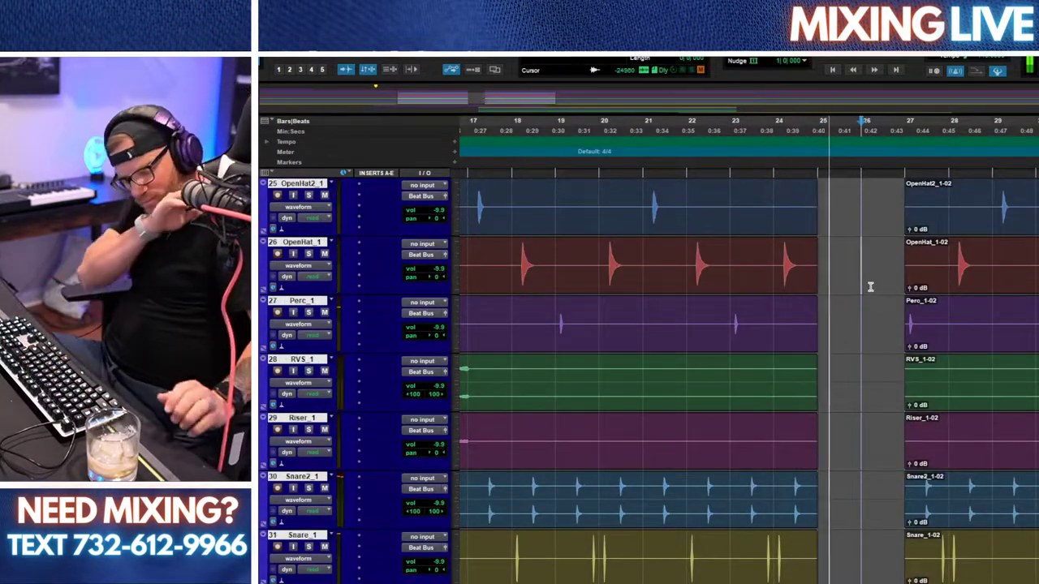
scroll(870, 287, "down", 4)
scroll(880, 368, "down", 3)
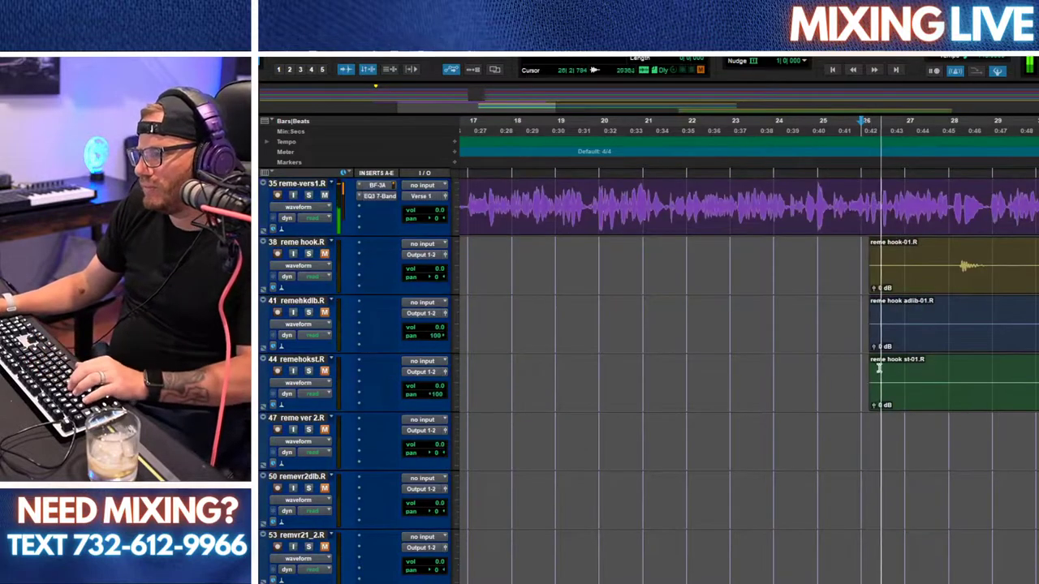
Step: Remove the HiHat and Clap 7 audio between bars 25 and 27, replaying the section between the cuts
scroll(873, 369, "up", 15)
key("space")
left_click_drag(899, 492, 831, 490)
key("Delete")
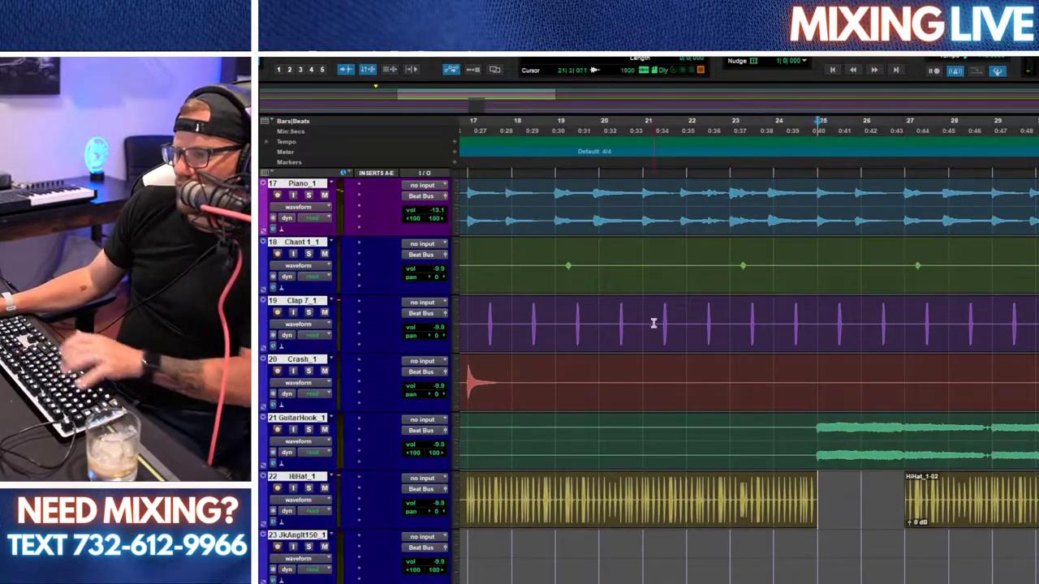
left_click(654, 325)
key("space")
scroll(842, 392, "up", 2)
left_click_drag(892, 443, 831, 439)
key("Delete")
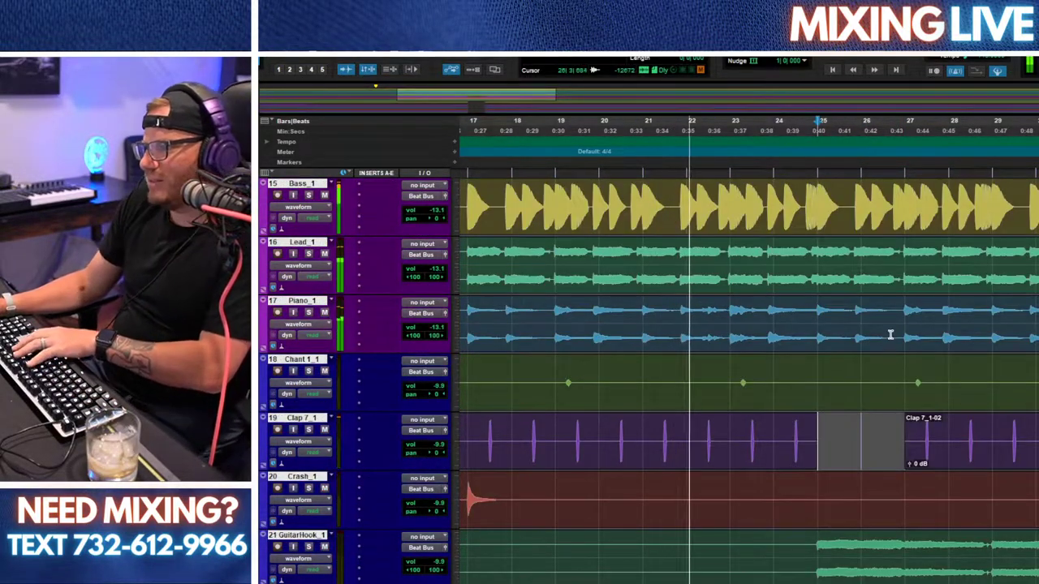
Step: Extend the bar 25 to 27 drop to the Chant 1 and Crash tracks by deleting their audio there
key("Delete")
mouse_move(900, 382)
left_mouse_down()
mouse_move(816, 383)
mouse_move(869, 373)
mouse_move(904, 381)
left_mouse_up()
scroll(820, 381, "down", 2)
key("Delete")
scroll(819, 430, "up", 4)
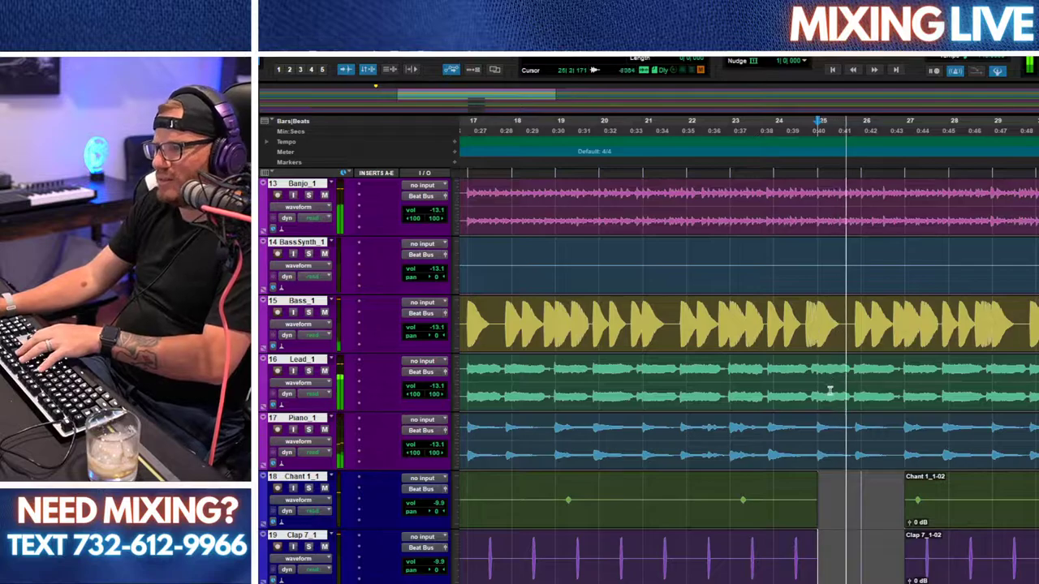
Step: Switch to a finer grid, separate the kick hit at bar 24 beat 4 into its own clip, and audition the passage
scroll(816, 349, "down", 3)
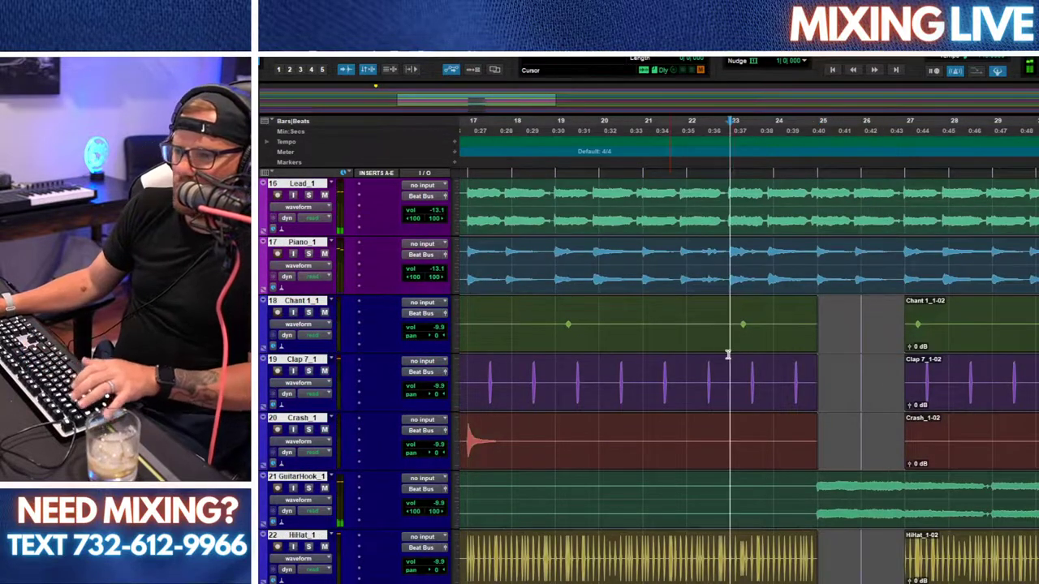
scroll(758, 374, "down", 5)
key("t")
key("t")
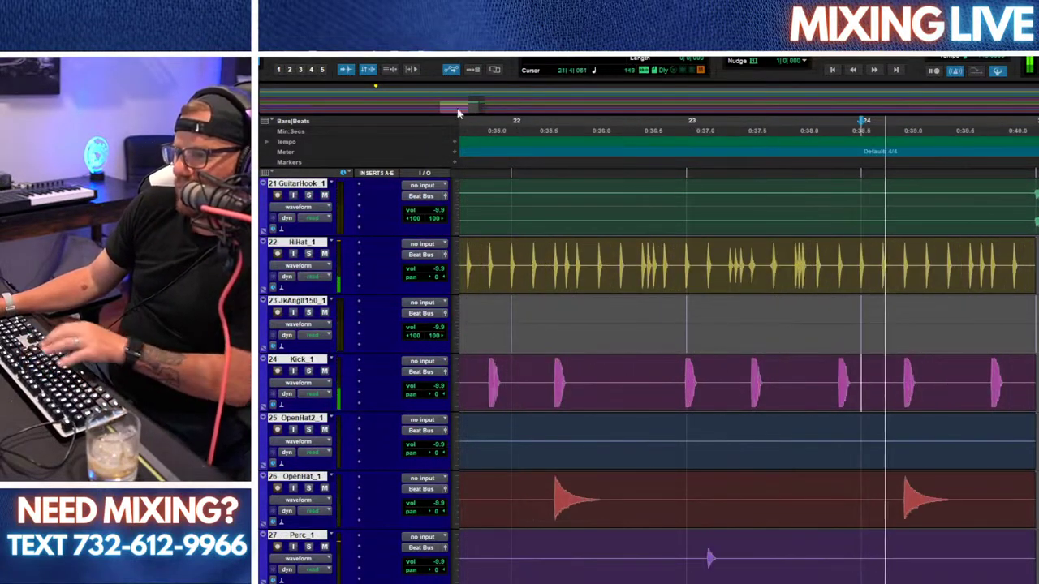
key("space")
left_click(805, 52)
left_click(816, 99)
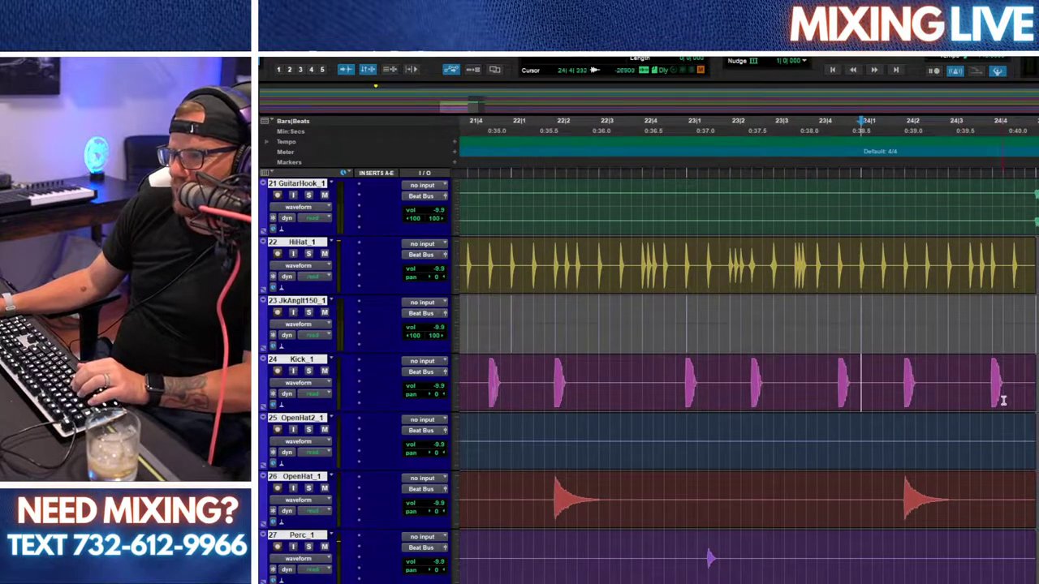
left_click_drag(994, 395, 1002, 400)
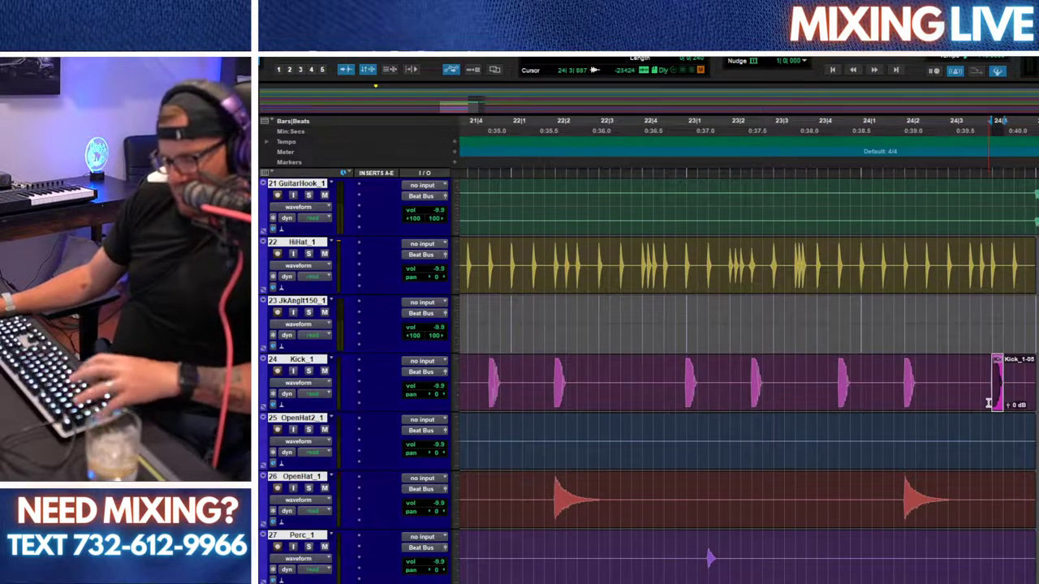
key("r")
key("space")
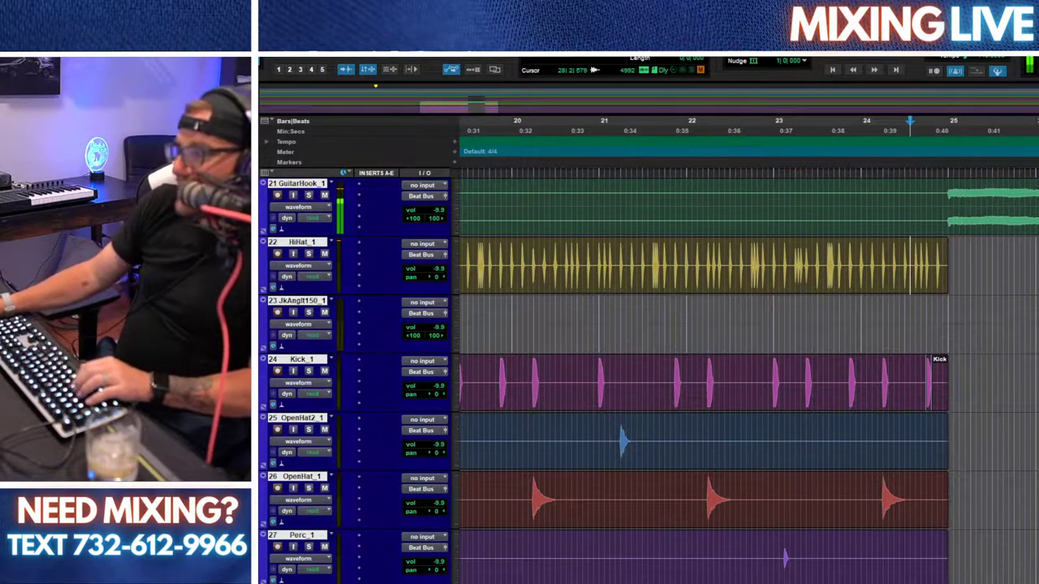
key("space")
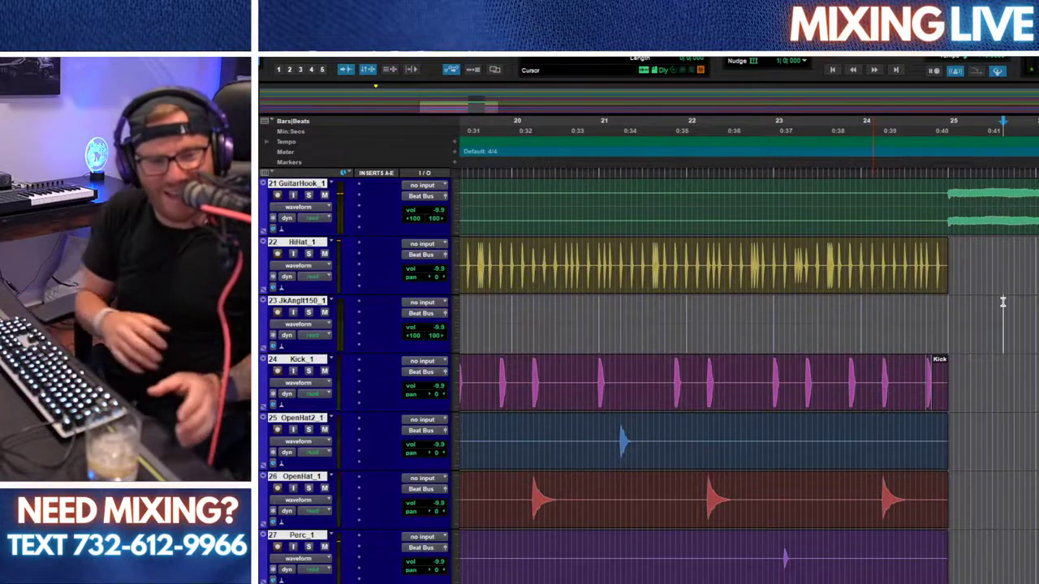
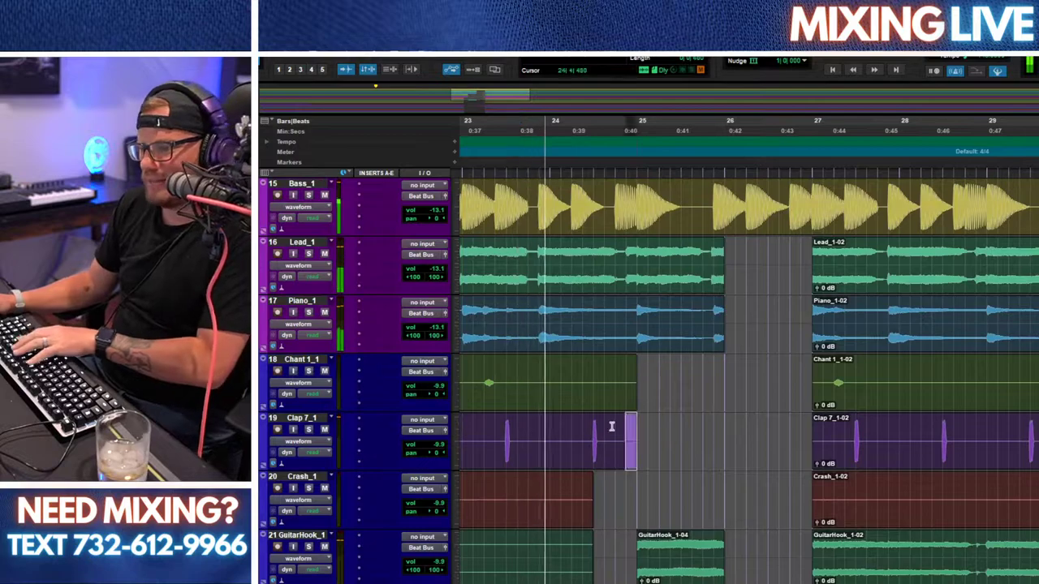
Step: Delete the audio between bar 24 beat 3 and bar 25 across the beat tracks, from Clap 7 up to Acoustic, and play the drop
key("Delete")
scroll(548, 253, "up", 5)
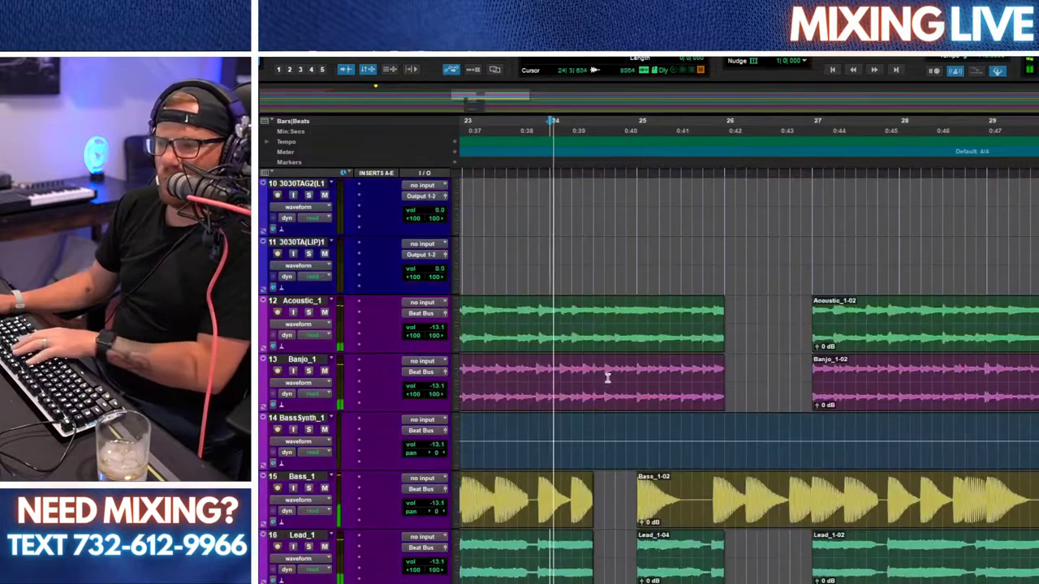
mouse_move(638, 448)
left_mouse_down()
mouse_move(584, 312)
mouse_move(619, 332)
mouse_move(640, 444)
left_mouse_up()
left_click(586, 313)
key("Delete")
left_click(498, 352)
key("space")
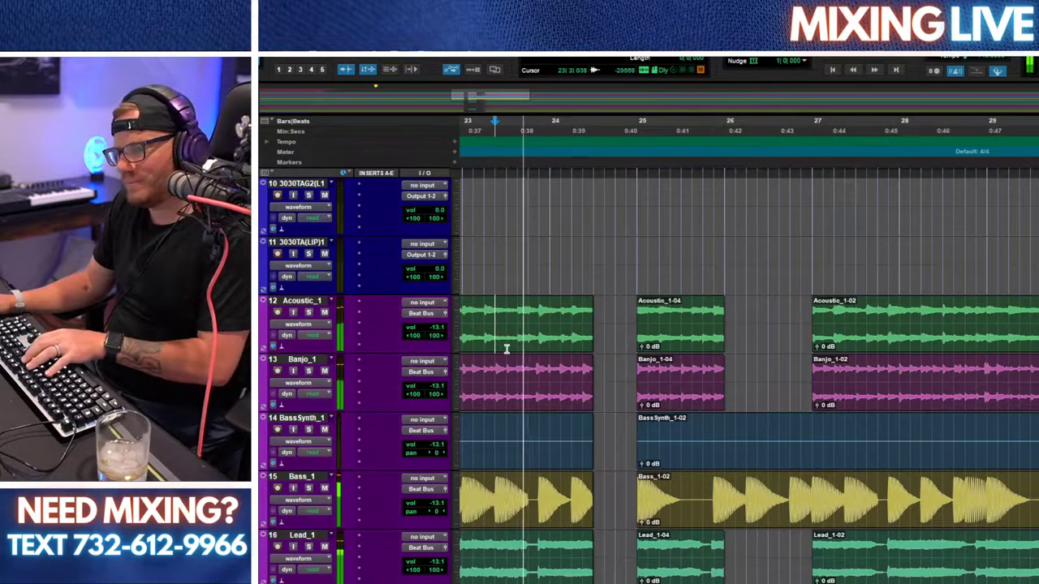
Step: Apply batch fades to the clip ends at bar 24 beat 3 on all beat tracks from Acoustic to Snare, excluding the verse vocal
scroll(571, 360, "down", 3)
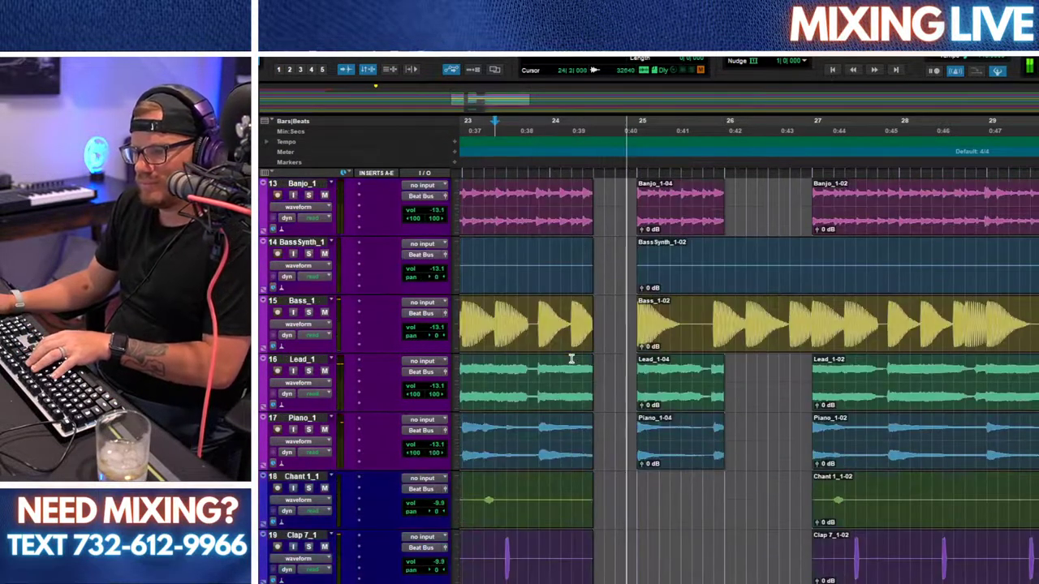
scroll(570, 360, "up", 3)
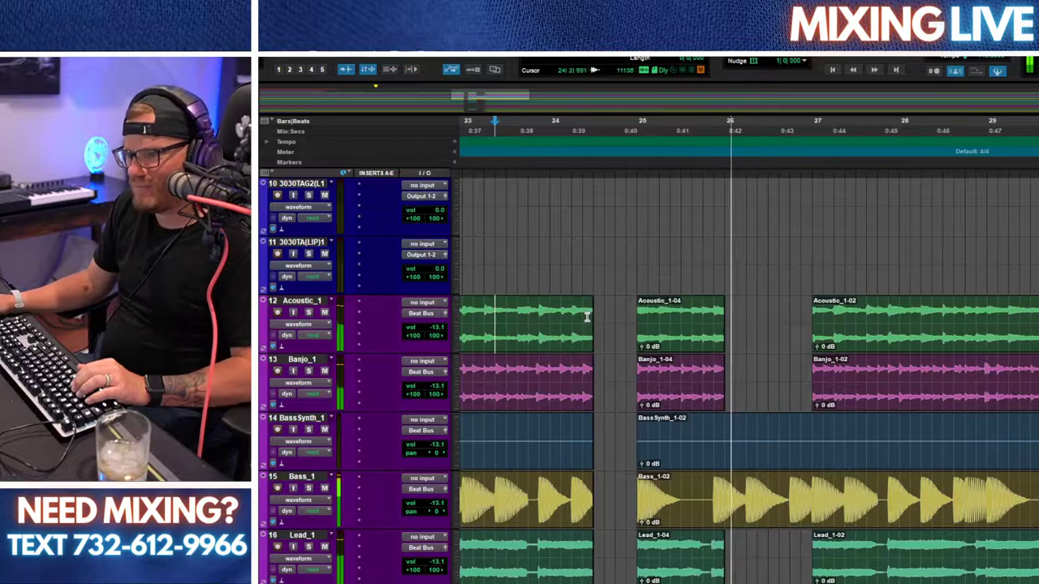
left_click_drag(587, 317, 612, 568)
scroll(614, 480, "down", 10)
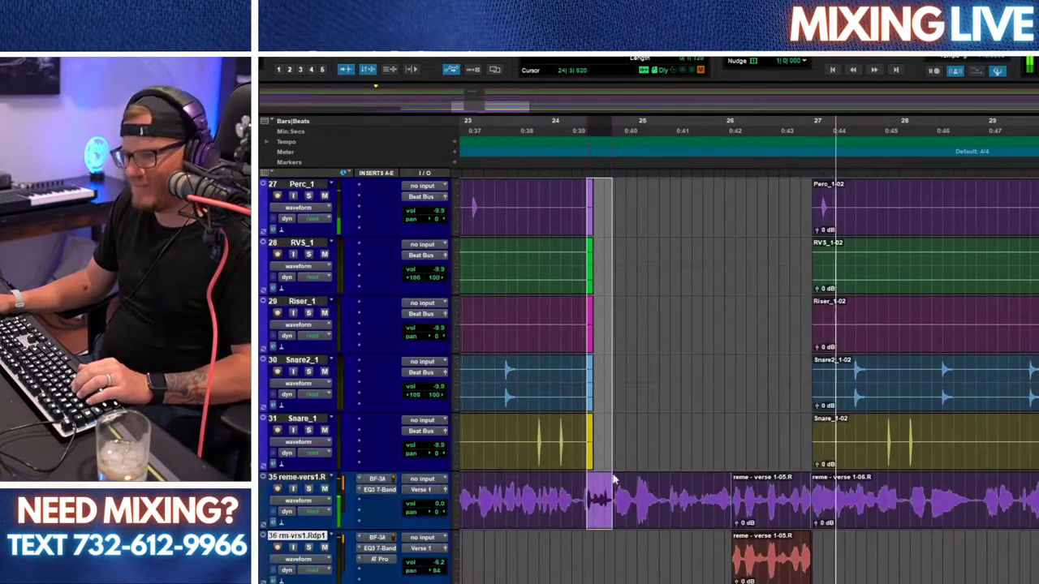
left_click_drag(614, 479, 604, 452)
key("ctrl+f")
key("Return")
Step: Choose a different grid value for the edits around the drop
key("r")
key("r")
key("r")
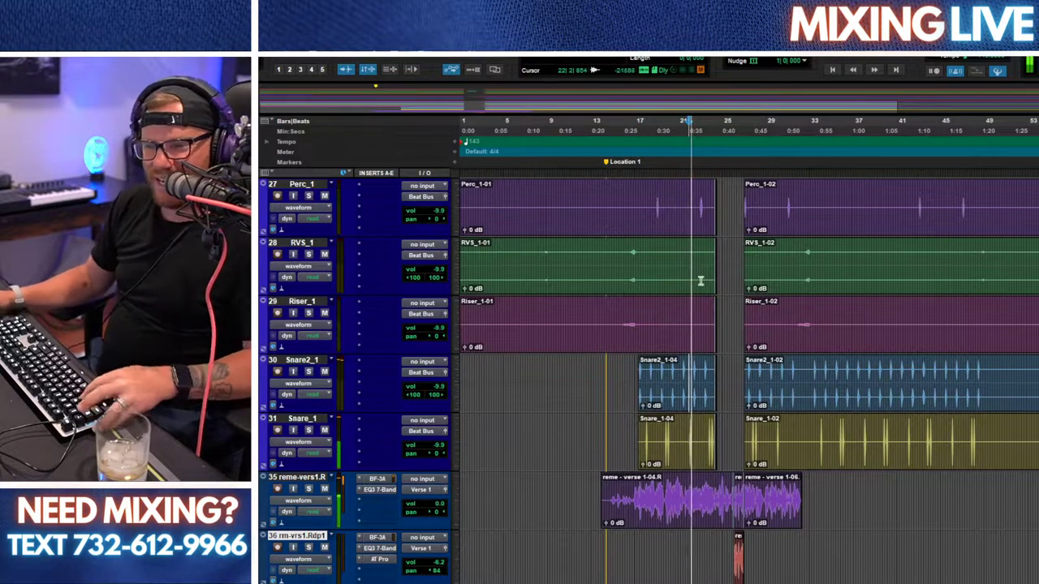
left_click(803, 54)
left_click(800, 64)
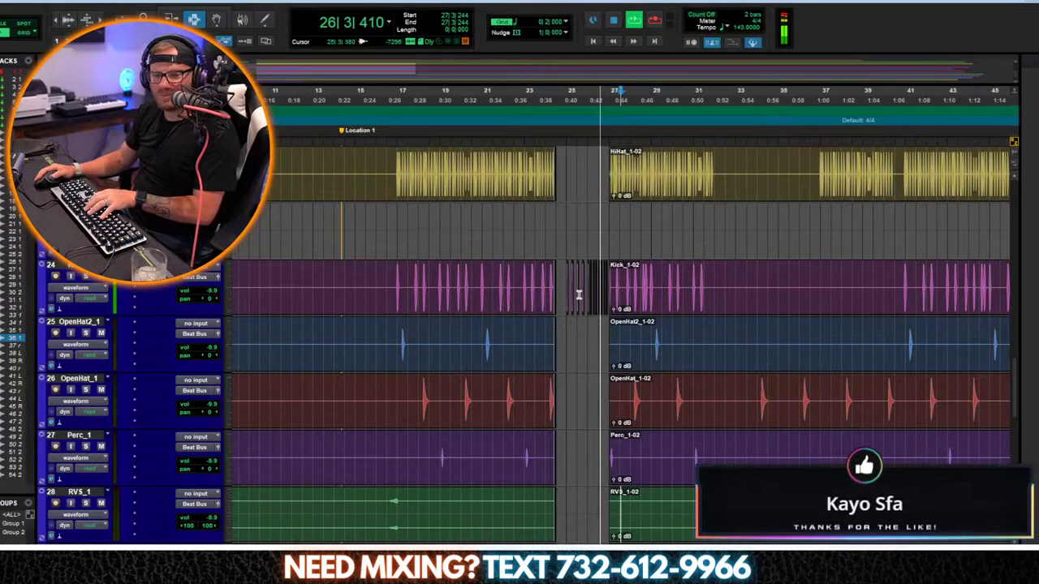
Step: Delete the HiHat audio from bar 28 beat 3 to bar 29 to start another drop
key("r")
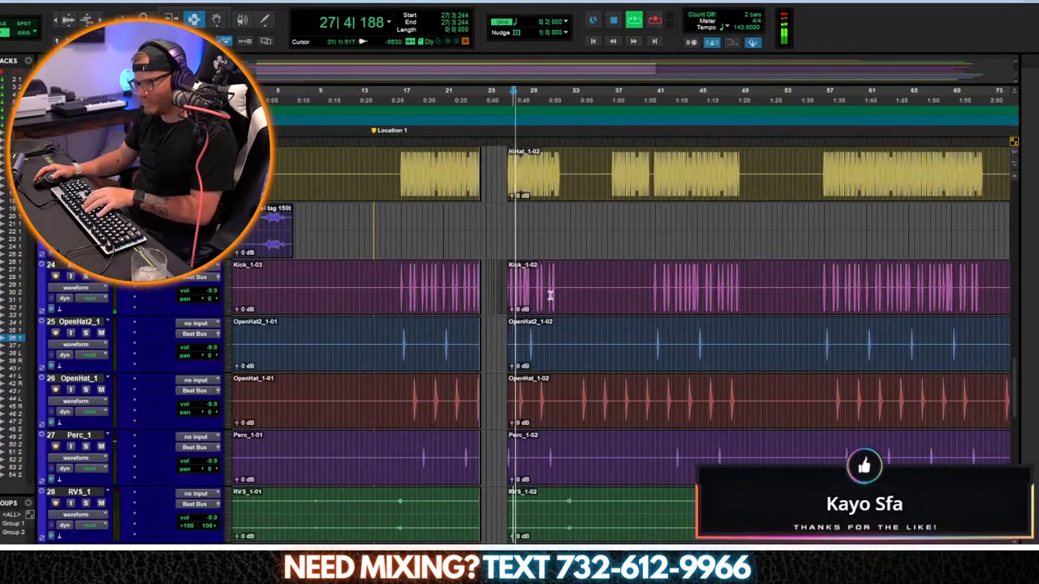
key("r")
key("t")
key("t")
key("t")
key("t")
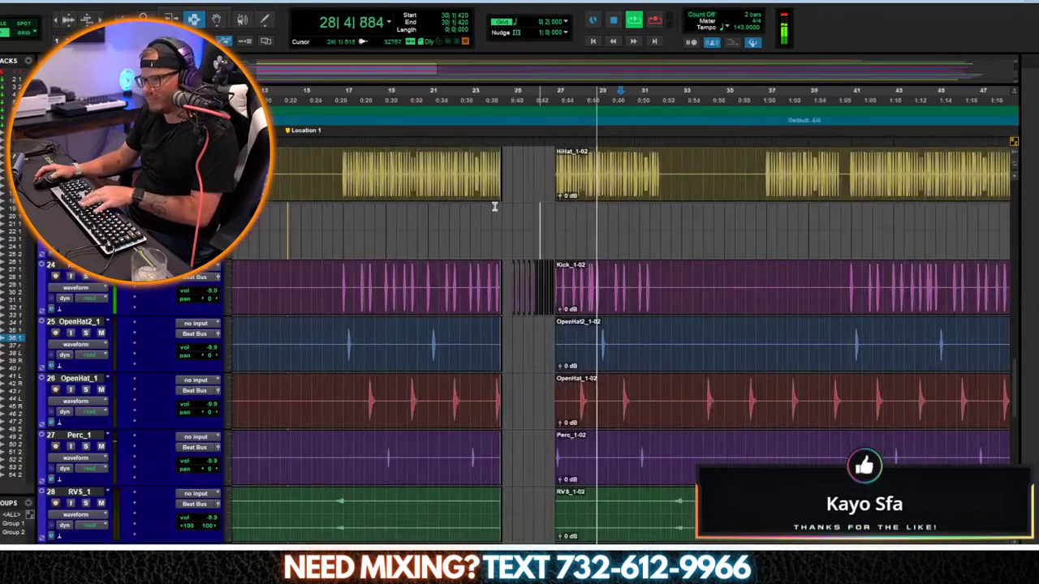
left_click(439, 203)
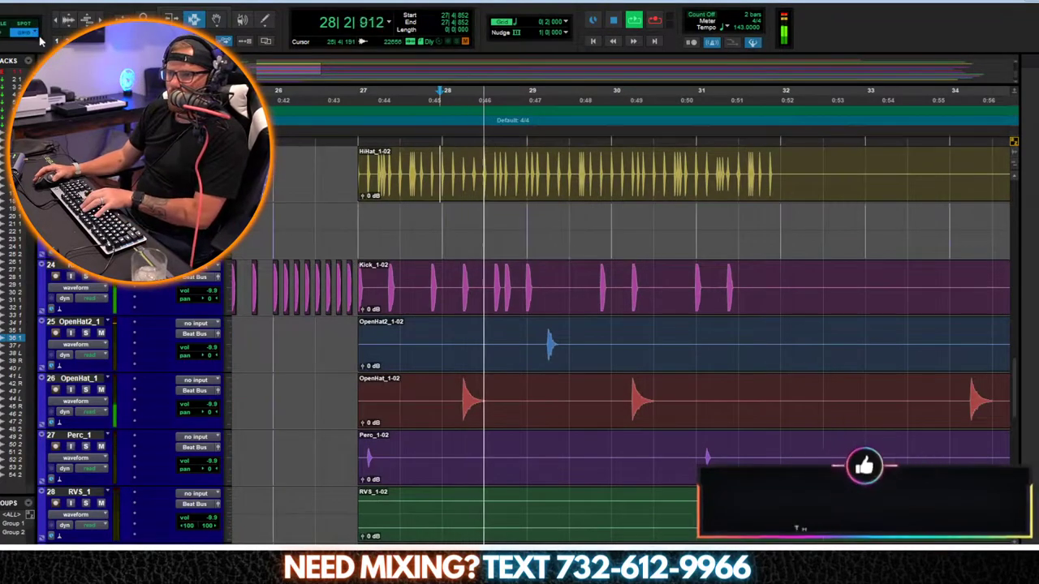
left_click_drag(527, 175, 489, 134)
key("Delete")
Step: Extend the bar 28 beat 3 drop upward through the Lead, Bass, BassSynth, Banjo and Acoustic tracks by deleting their audio there
left_click(452, 253)
scroll(455, 260, "up", 3)
key("Delete")
left_click(395, 204)
scroll(438, 243, "up", 3)
left_click_drag(525, 310, 487, 172)
key("Delete")
scroll(431, 203, "up", 2)
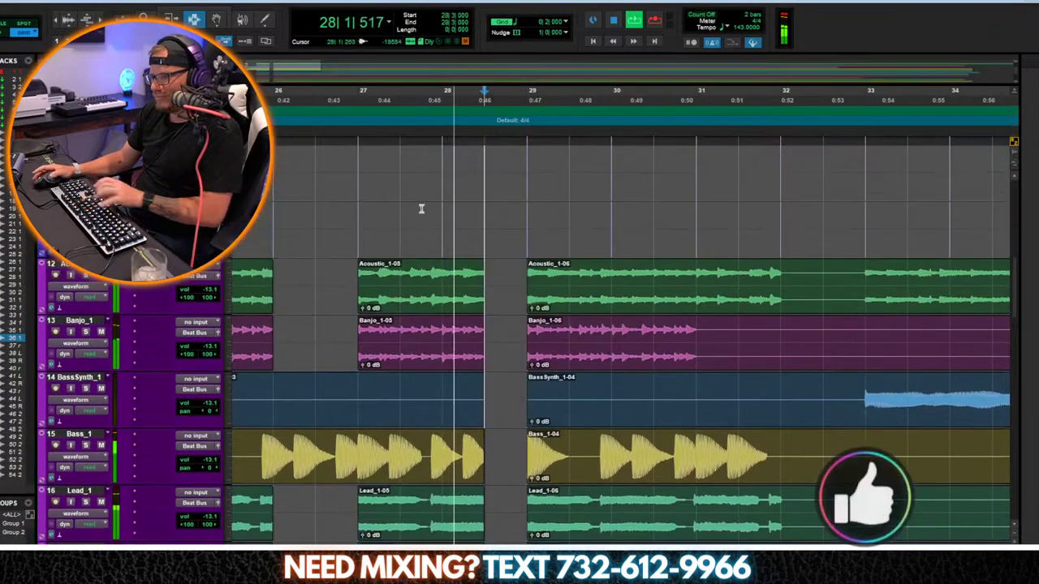
Step: Duplicate the main verse 1 vocal track once with automation, inserts, sends and group assignments, leaving out its playlists
scroll(448, 305, "down", 3)
scroll(459, 312, "down", 15)
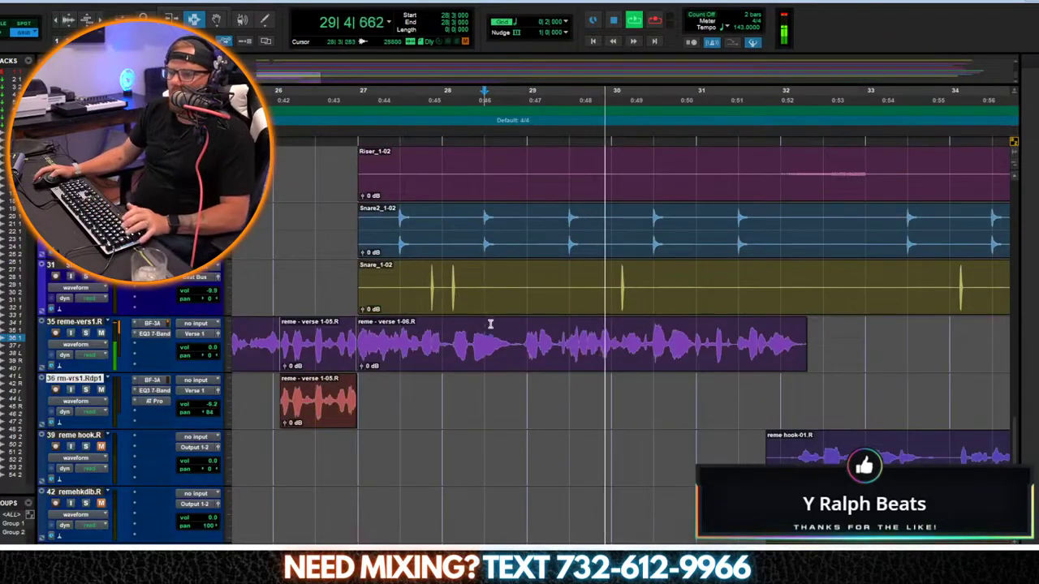
key("space")
left_click(455, 178)
scroll(418, 312, "up", 3)
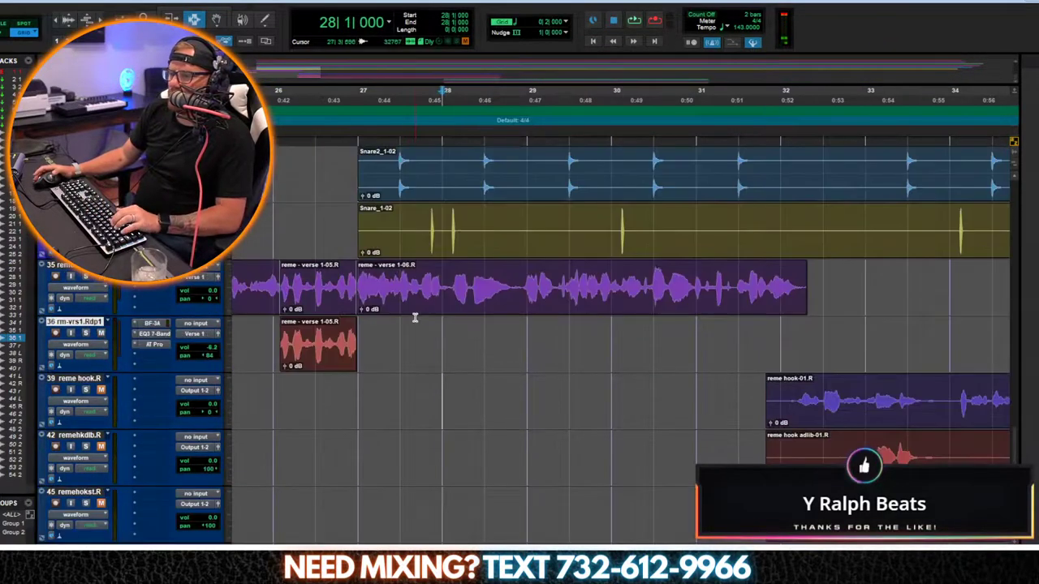
right_click(94, 280)
left_click(139, 431)
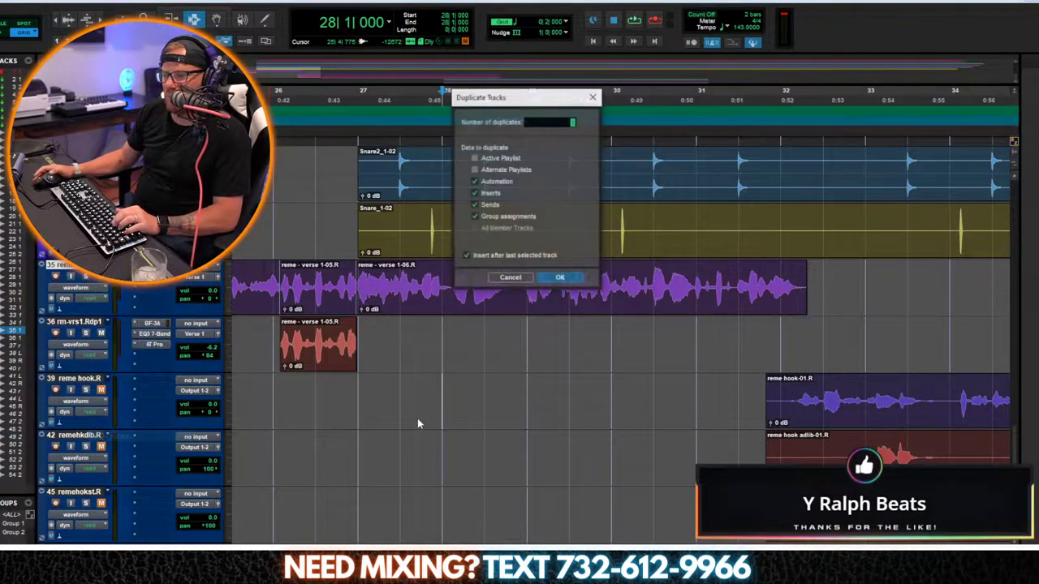
left_click(560, 278)
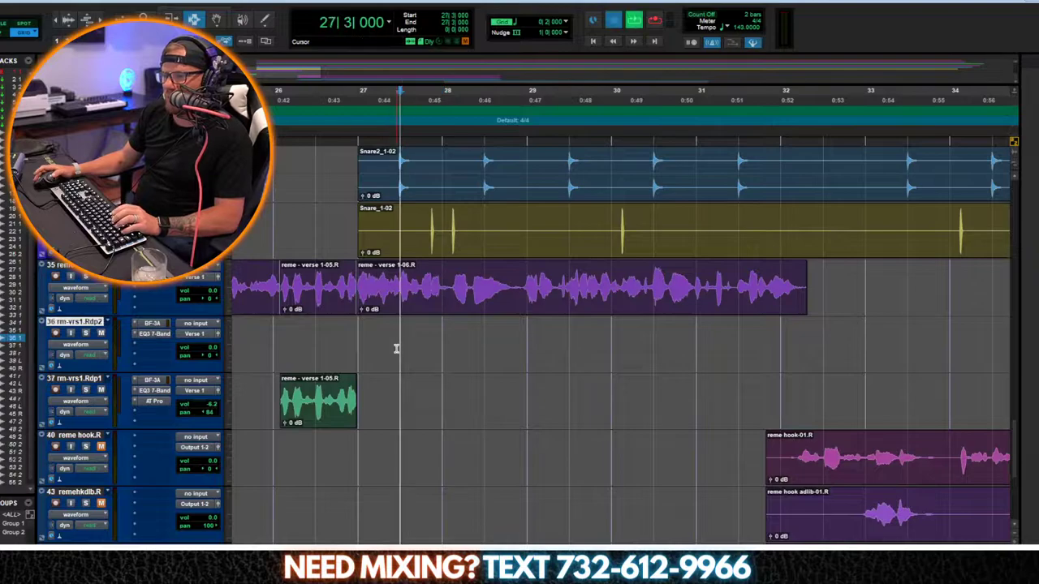
Step: Audition the verse vocal around bar 29 and separate the word start from about 28|4|823 to 29|1|176 into its own clip
scroll(374, 349, "up", 1)
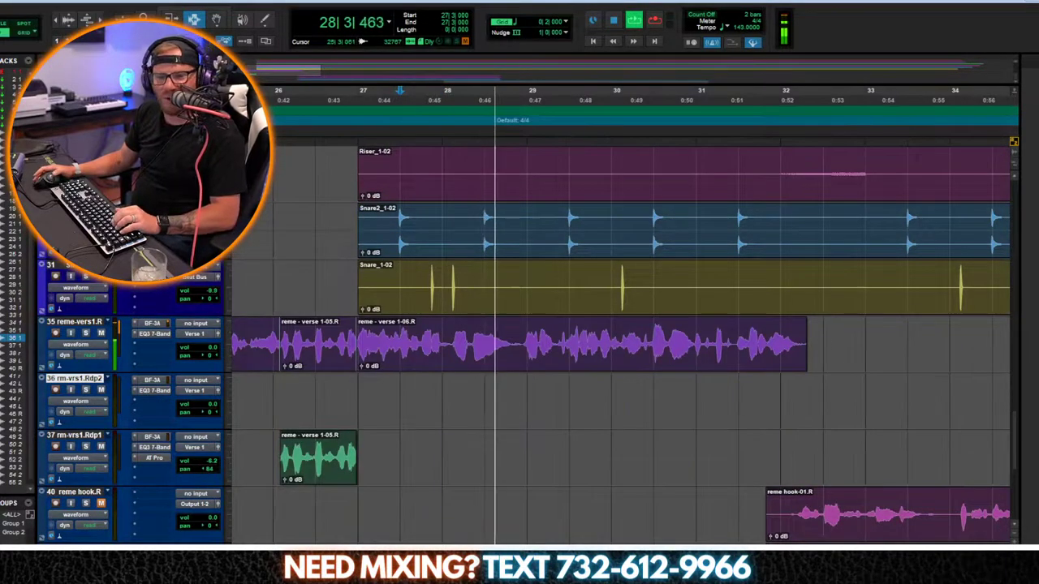
left_click(488, 343)
left_click(526, 328)
key("t")
key("t")
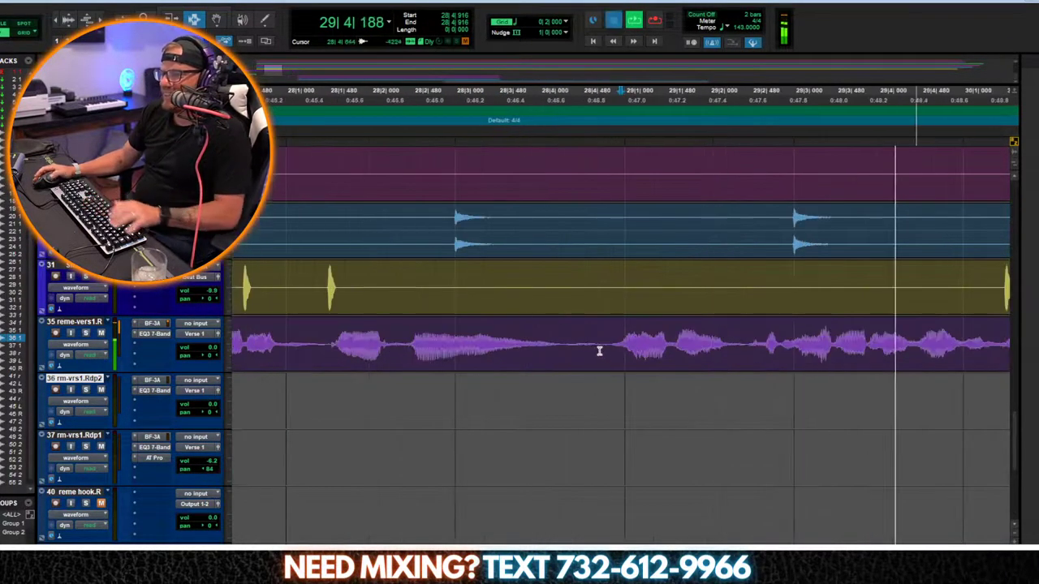
key("space")
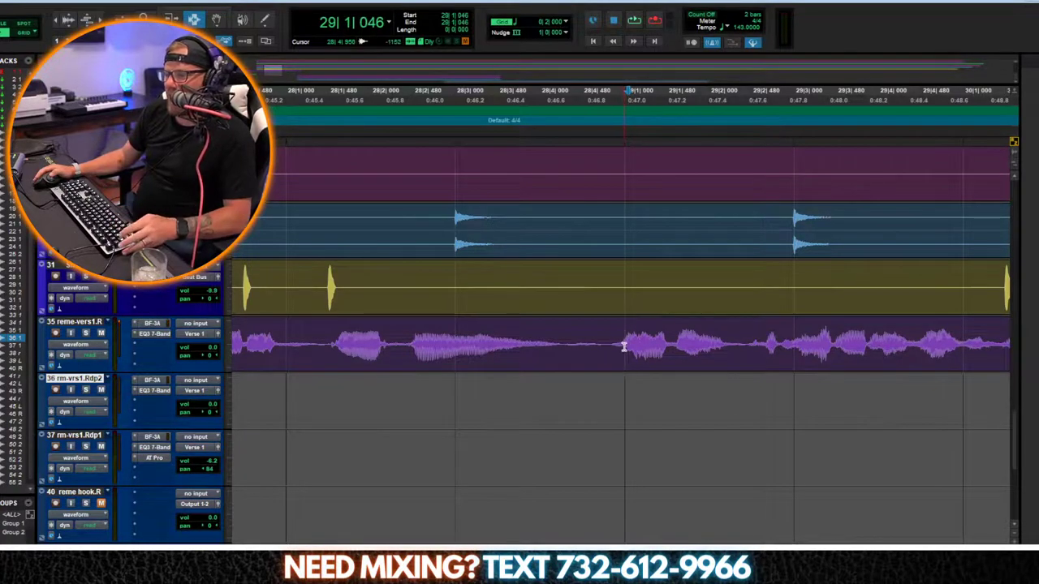
key("space")
key("space")
left_click(616, 348)
key("space")
key("space")
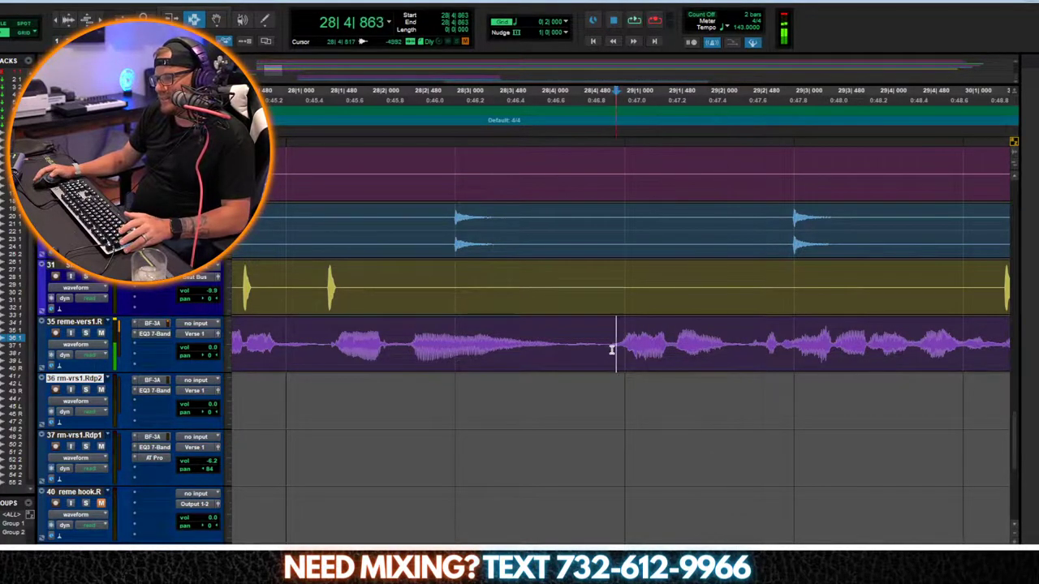
key("space")
key("space")
left_click_drag(612, 349, 626, 355)
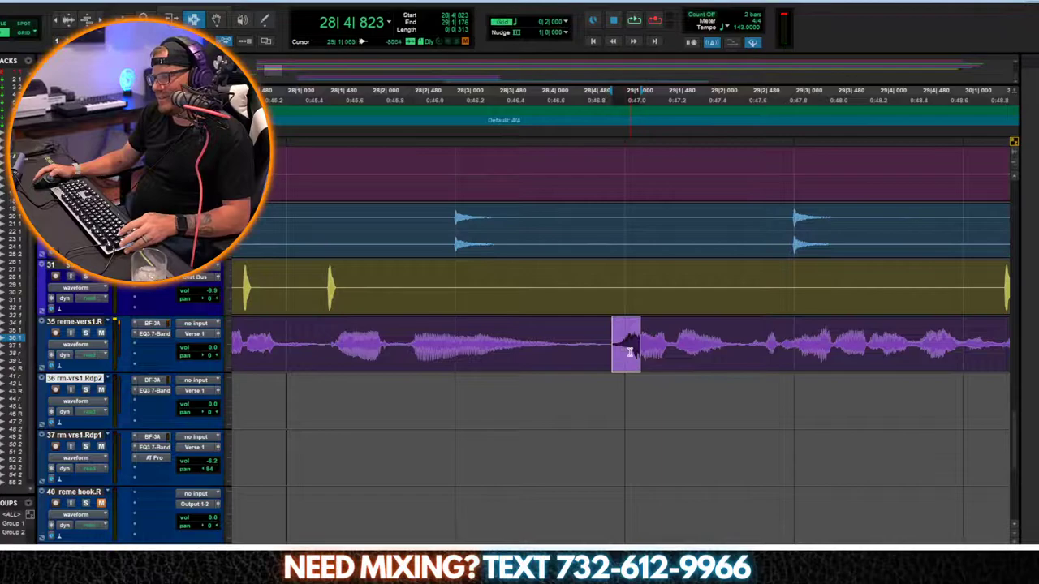
Step: Set the grid to 1/8 note, paste the word clip at 28|4|480 and 28|4|000 on the duplicated vocal track, and listen
left_click(560, 30)
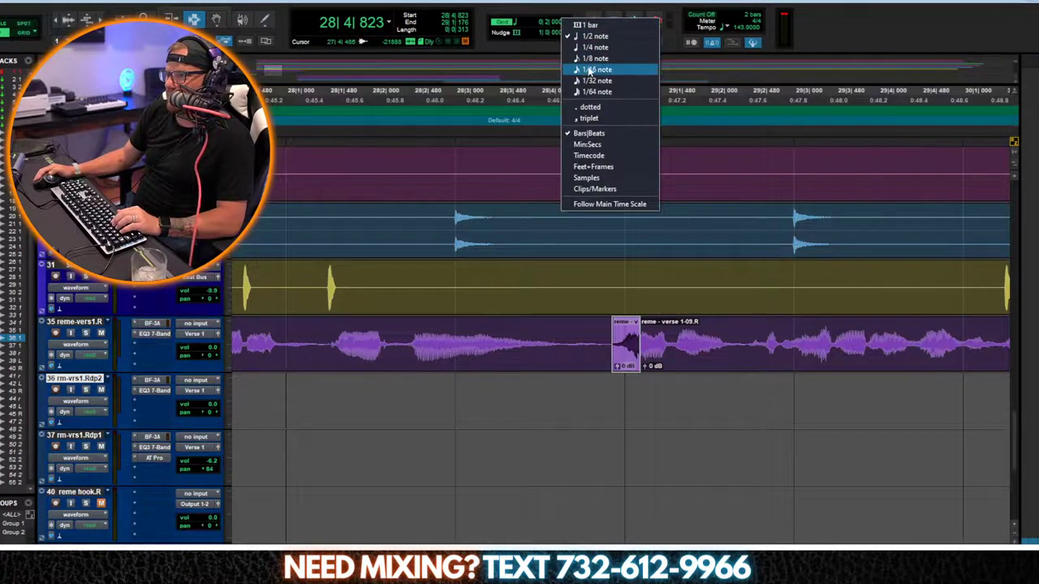
left_click(590, 57)
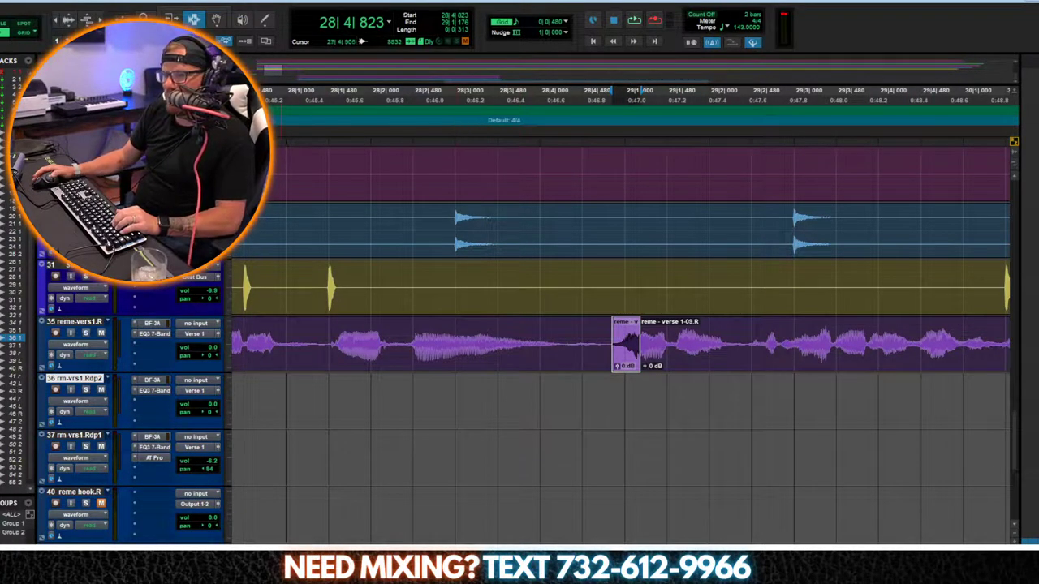
left_click(576, 399)
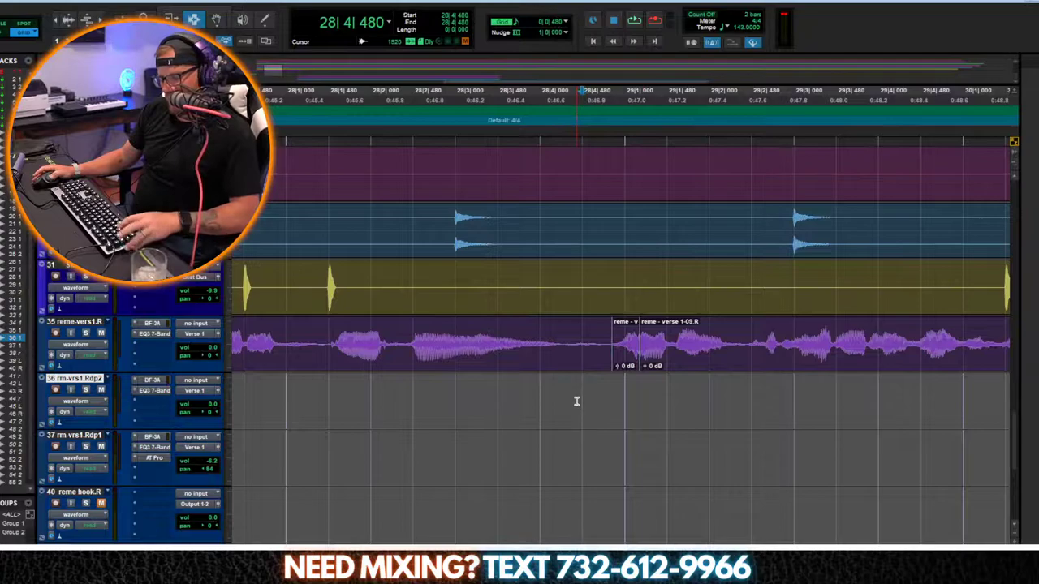
key("ctrl+v")
left_click_drag(576, 400, 544, 404)
left_click(302, 390)
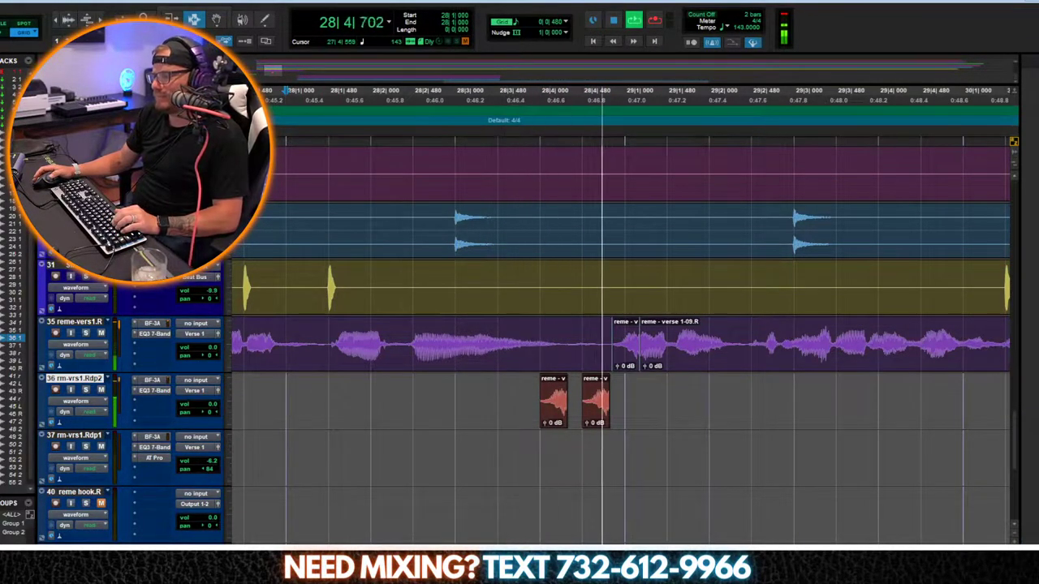
key("space")
Step: Set the grid to 1/16 note, shorten the two pasted word clips, apply 10 ms batch fades to them, and audition the stutter
left_click(552, 22)
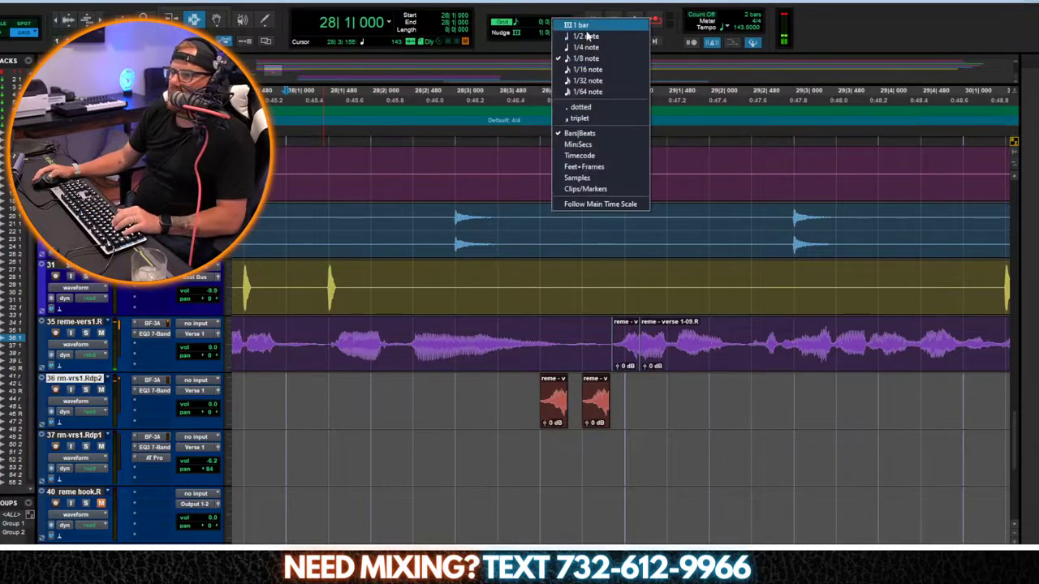
left_click(596, 71)
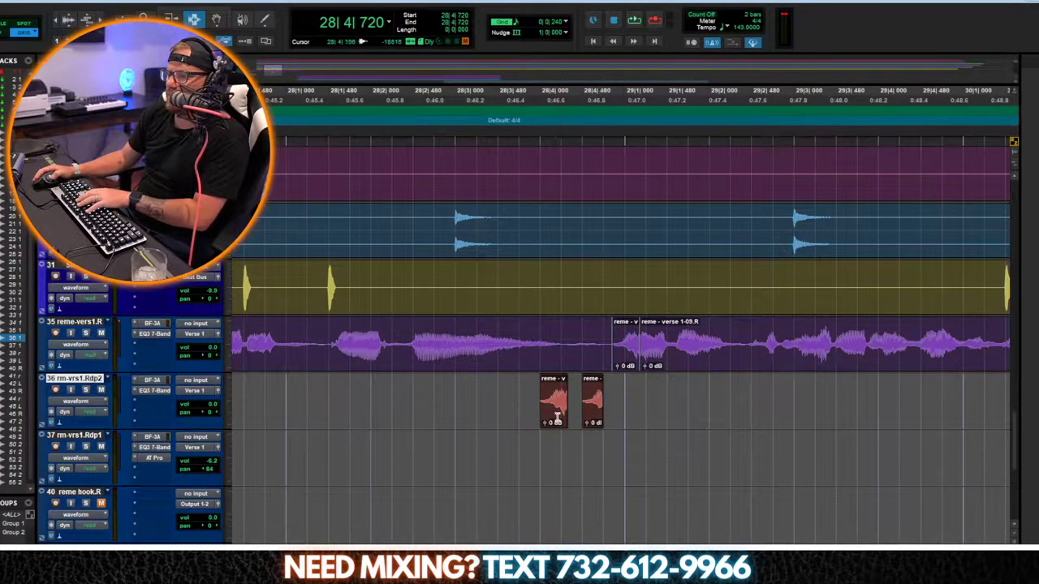
left_click_drag(518, 403, 647, 420)
key("ctrl+f")
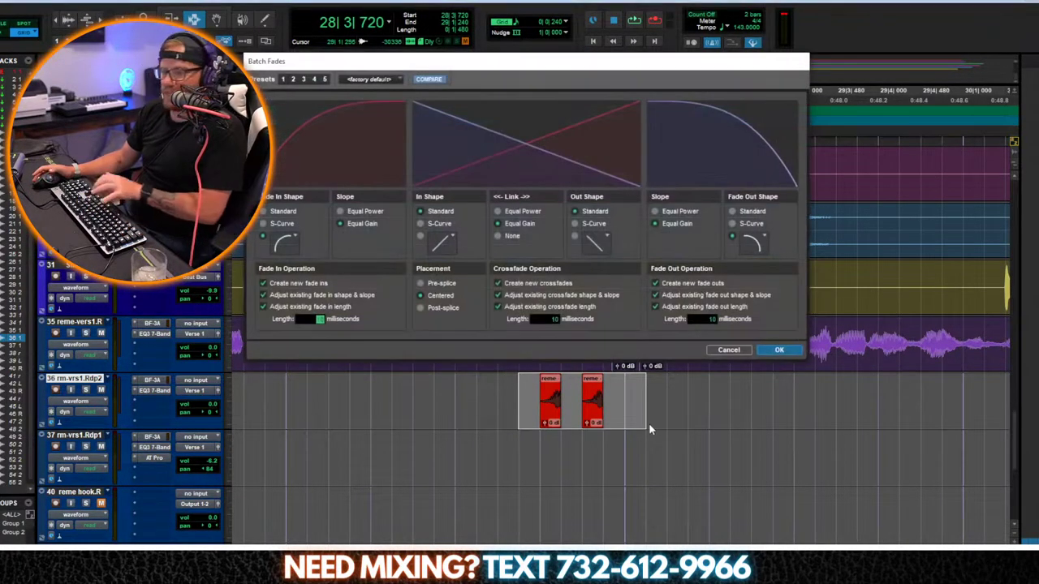
key("Return")
left_click(383, 451)
key("space")
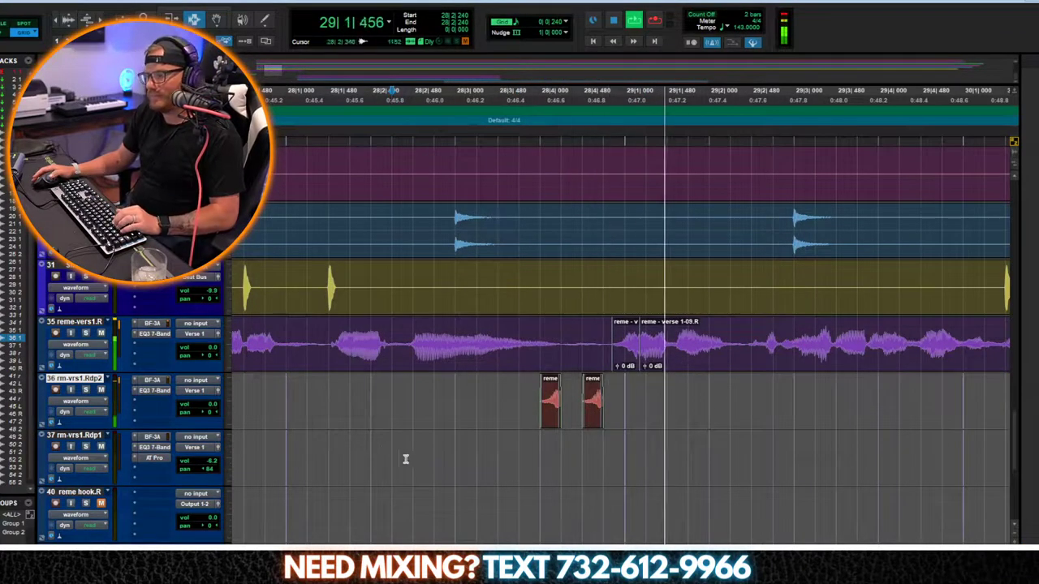
key("space")
Step: Paste a third word copy at 28|3|480 on the duplicated vocal track, trim its end, and audition the three repeats
left_click(498, 394)
key("ctrl+v")
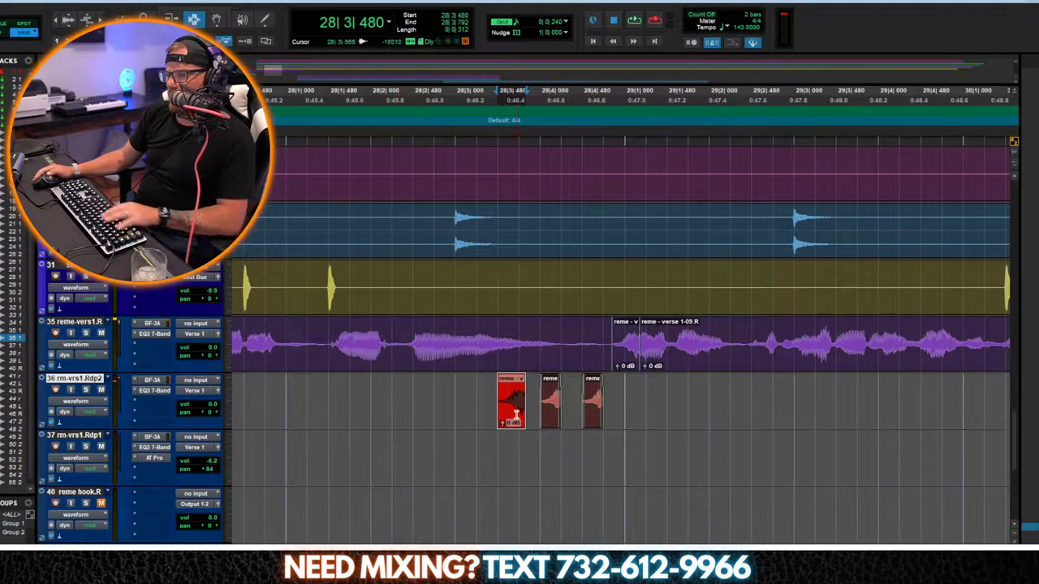
left_click(373, 357)
key("space")
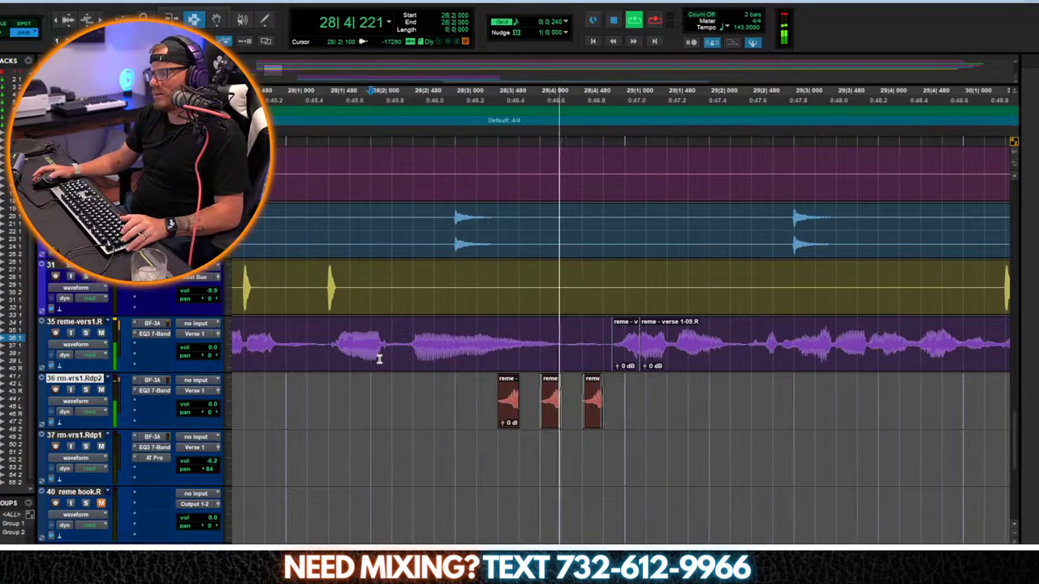
key("space")
Step: Show the duplicated vocal track's volume automation and draw a dip before the first repeat that ramps up across the three clips
left_click(81, 459)
left_click(127, 466)
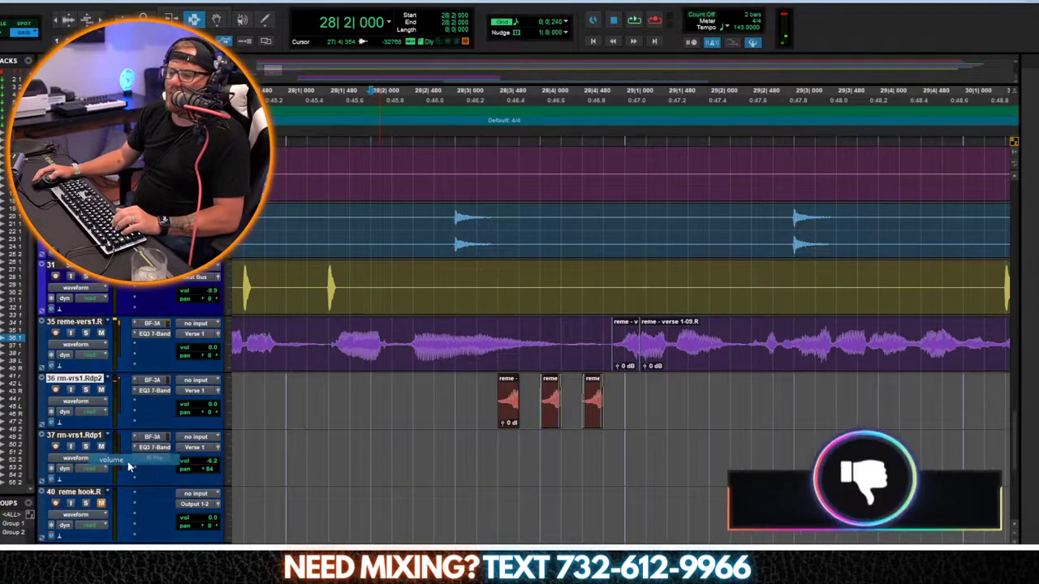
left_click(216, 21)
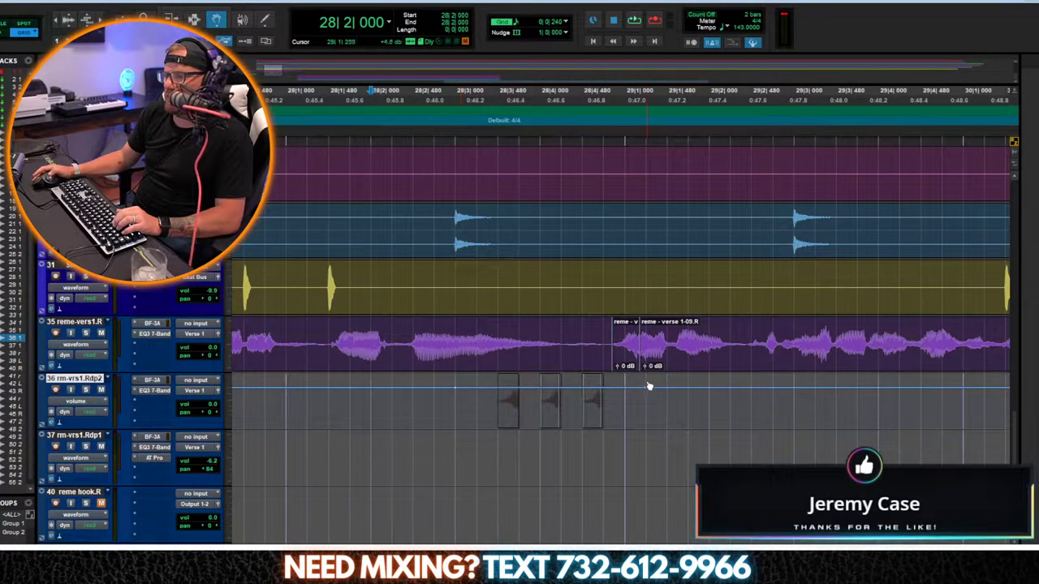
left_click_drag(498, 398, 476, 394)
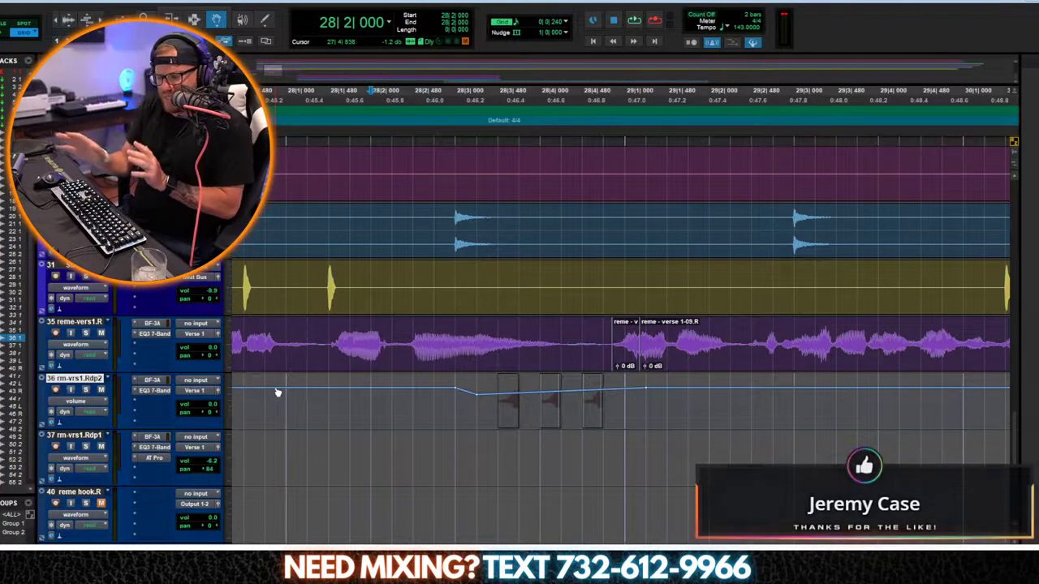
Step: Show the duplicated vocal track's pan automation and pan the second repeat fully right and the third fully left
left_click(106, 403)
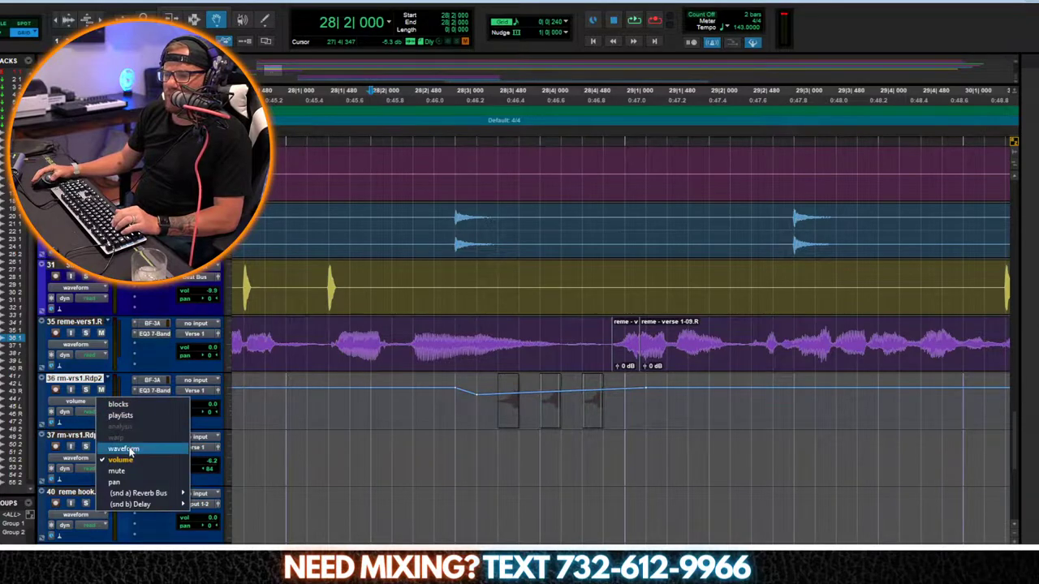
left_click(129, 482)
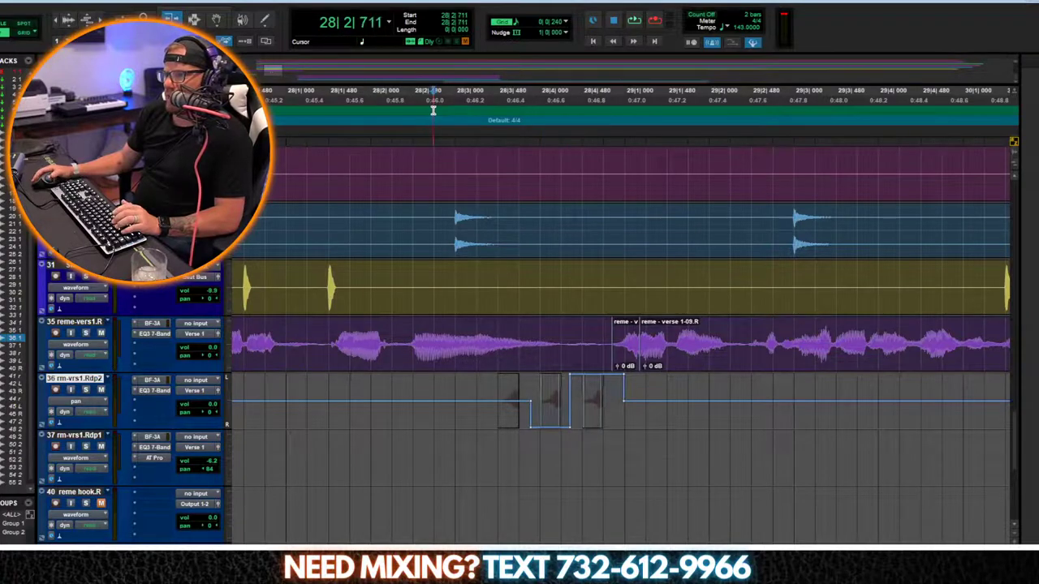
Step: Play the panned stutter and return the duplicated vocal track to its waveform view
key("space")
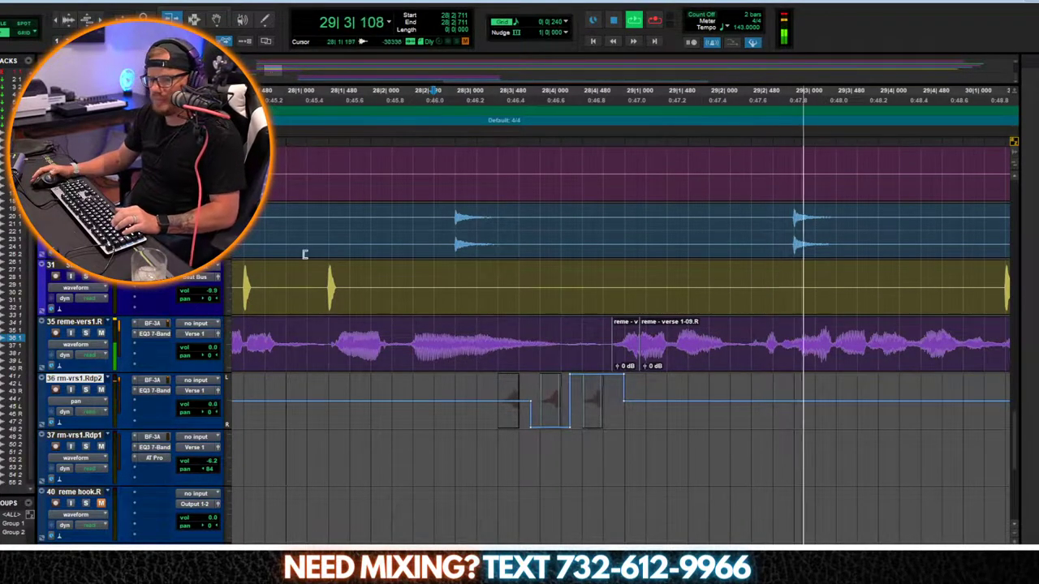
left_click(86, 402)
left_click(119, 448)
key("r")
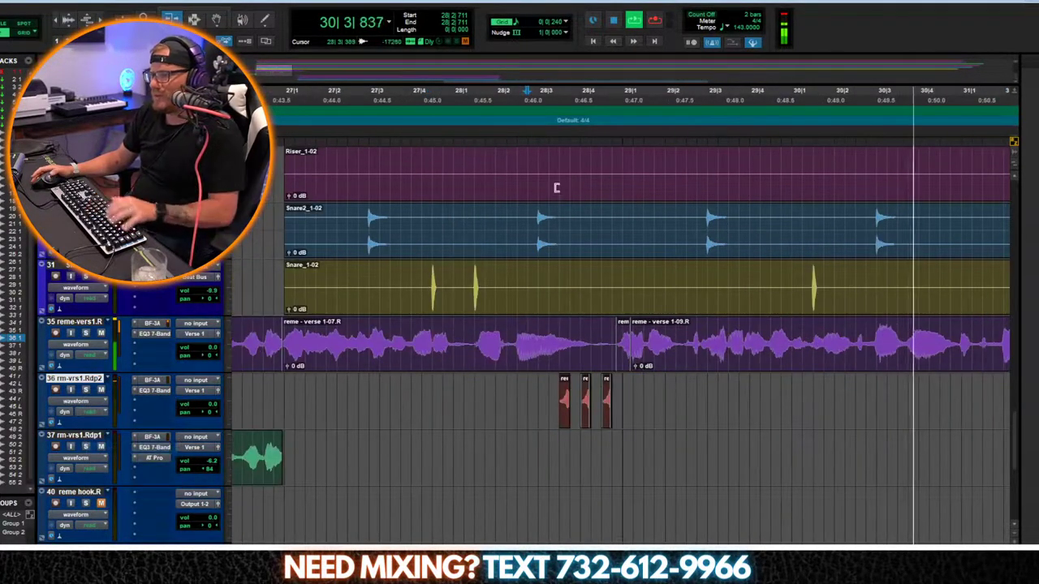
Step: Audition the vocal stutter in context, starting from the beginning of bar 27
left_click(302, 102)
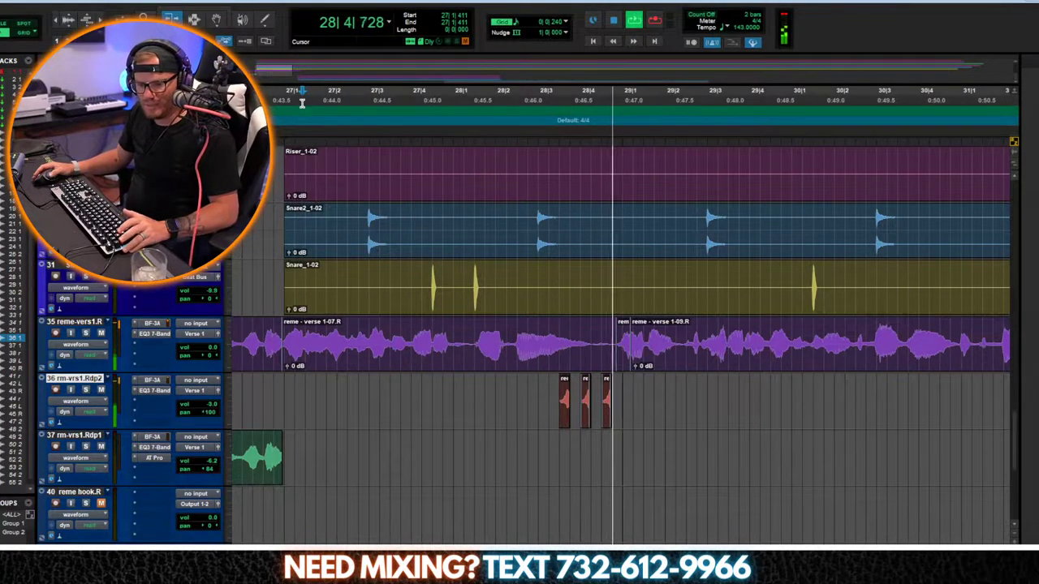
key("space")
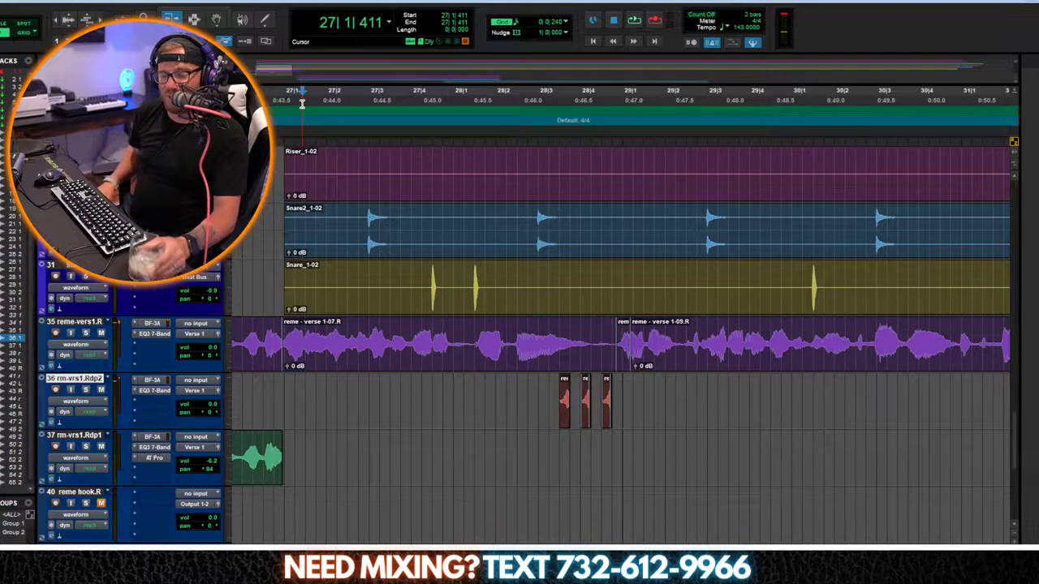
key("space")
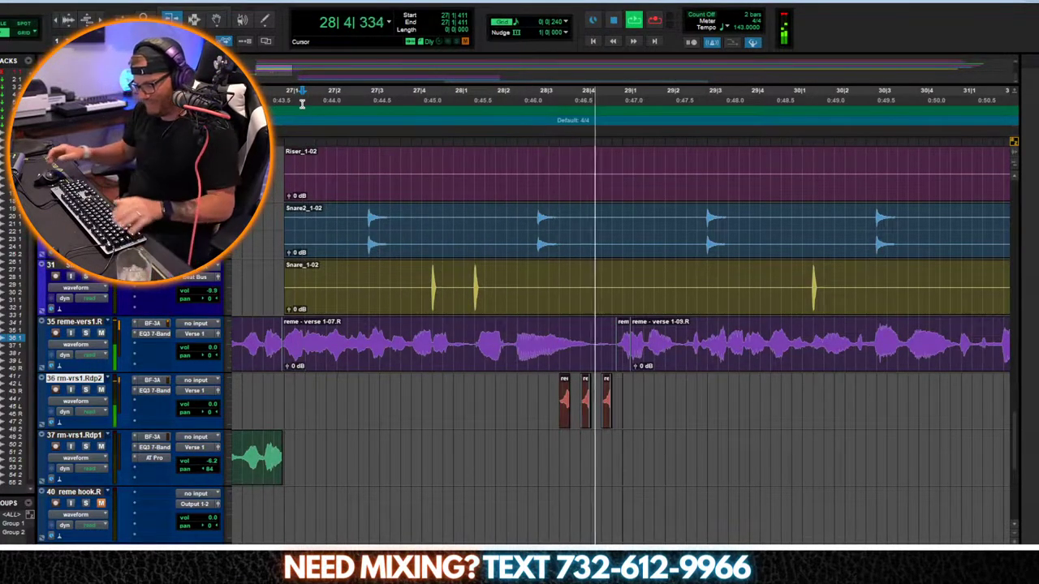
Step: Unmute the reme hook.R track and insert a BF-3A and an EQ3 7-Band on it
key("r")
key("r")
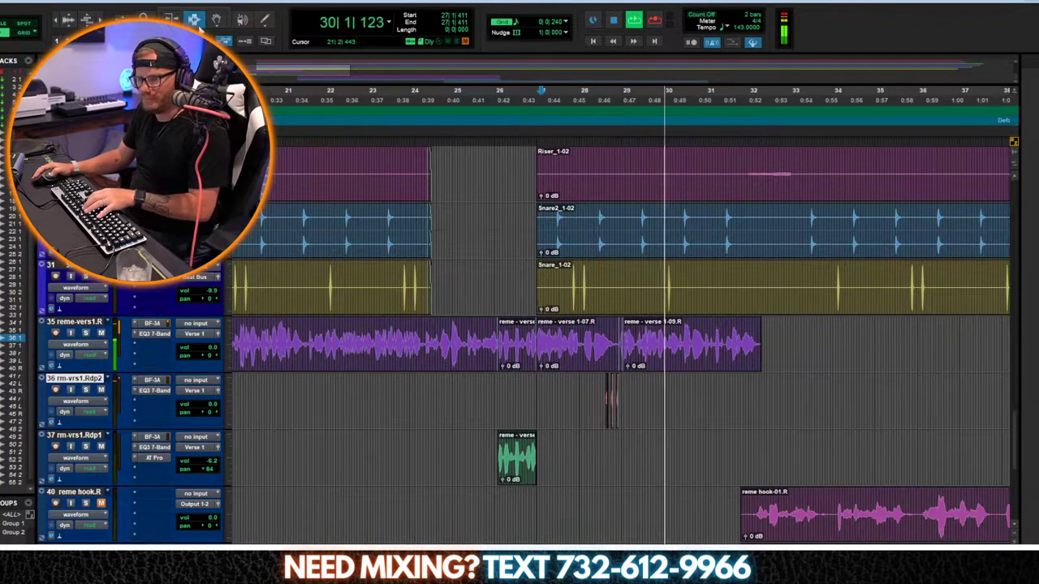
left_click(195, 20)
key("r")
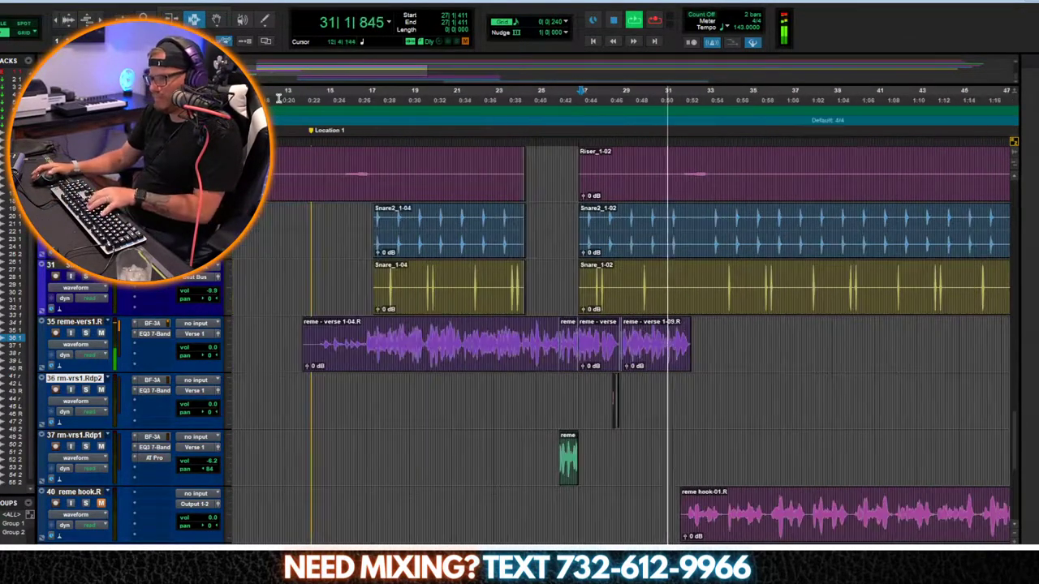
scroll(109, 355, "down", 3)
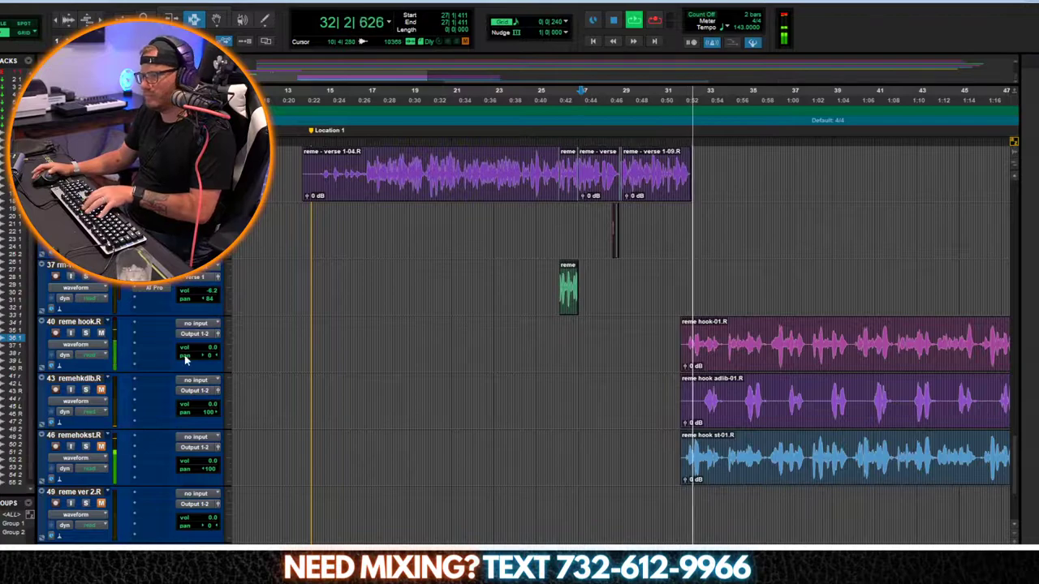
key("r")
key("ctrl+equal")
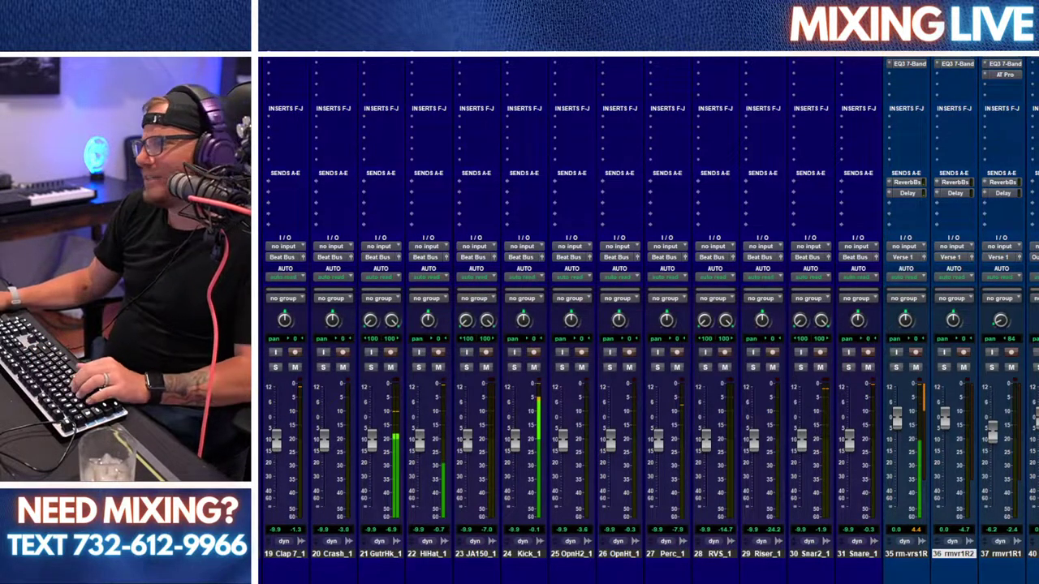
left_click(898, 71)
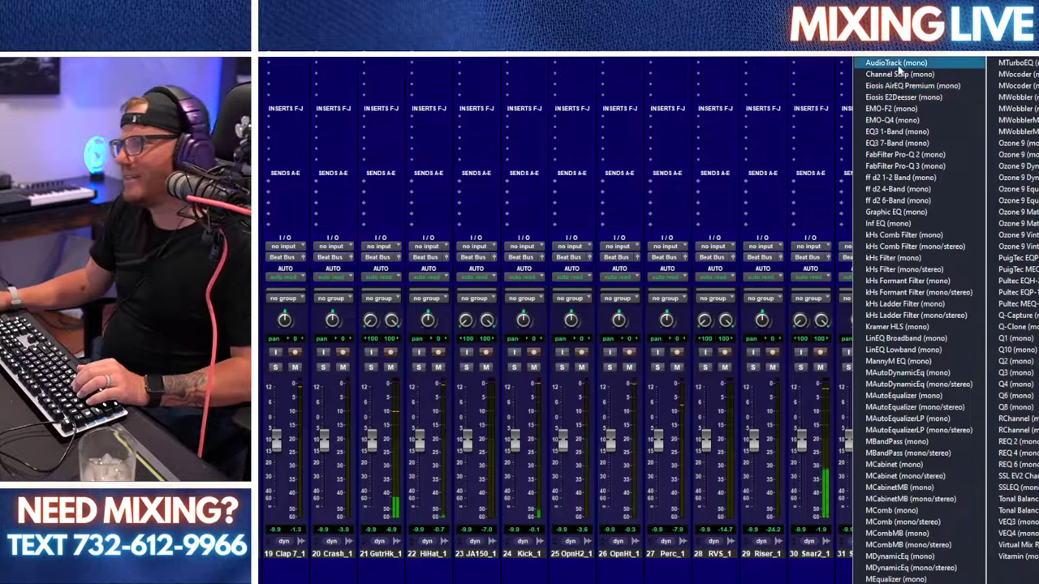
left_click(901, 143)
key("ctrl+equal")
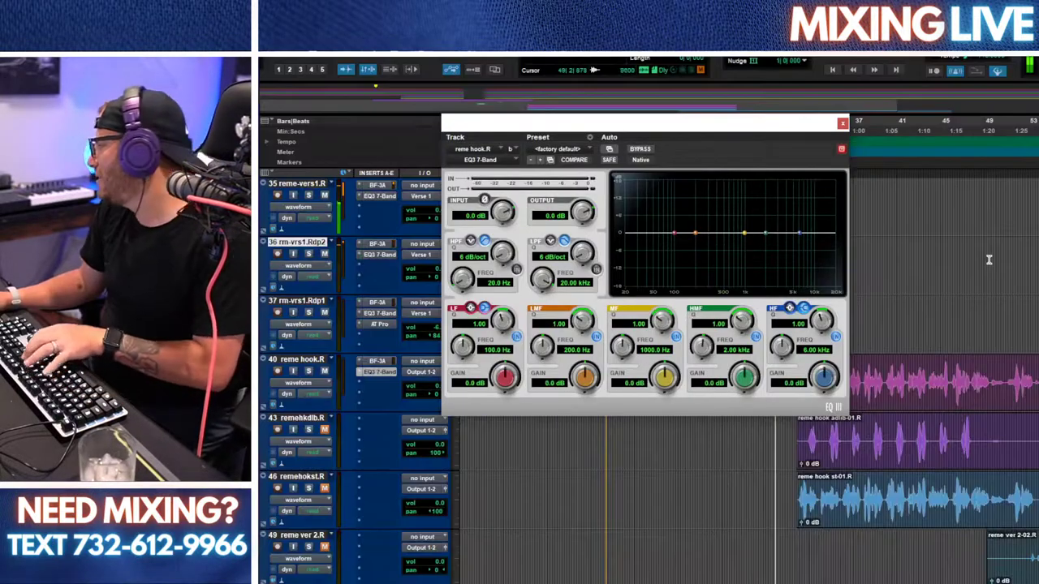
Step: Play the hook clip and set its EQ's low-mid band to -4.3 dB at 342.9 Hz with a Q of 5.31
double_click(917, 395)
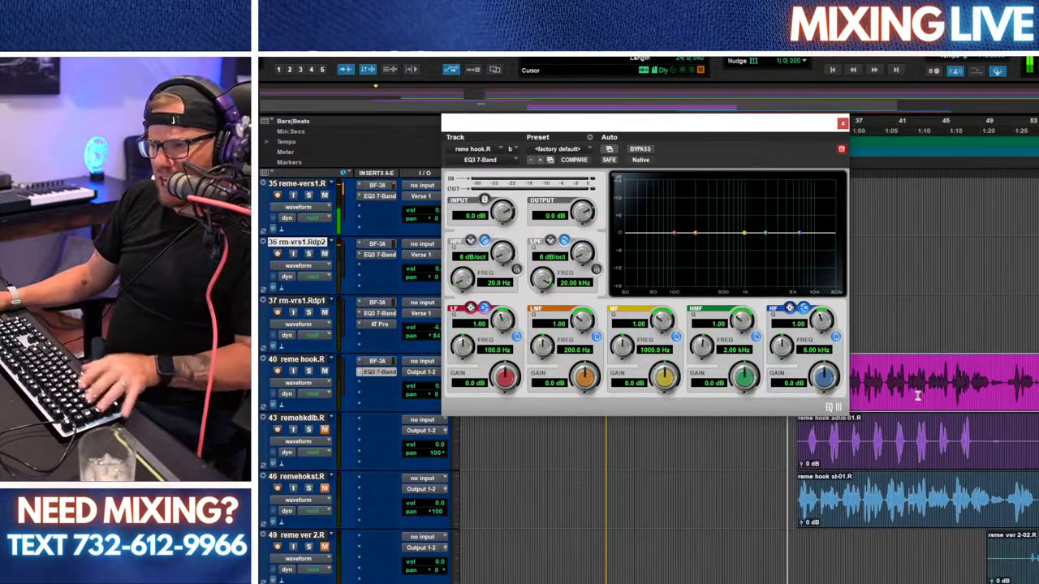
key("space")
key("space")
left_click_drag(582, 321, 582, 260)
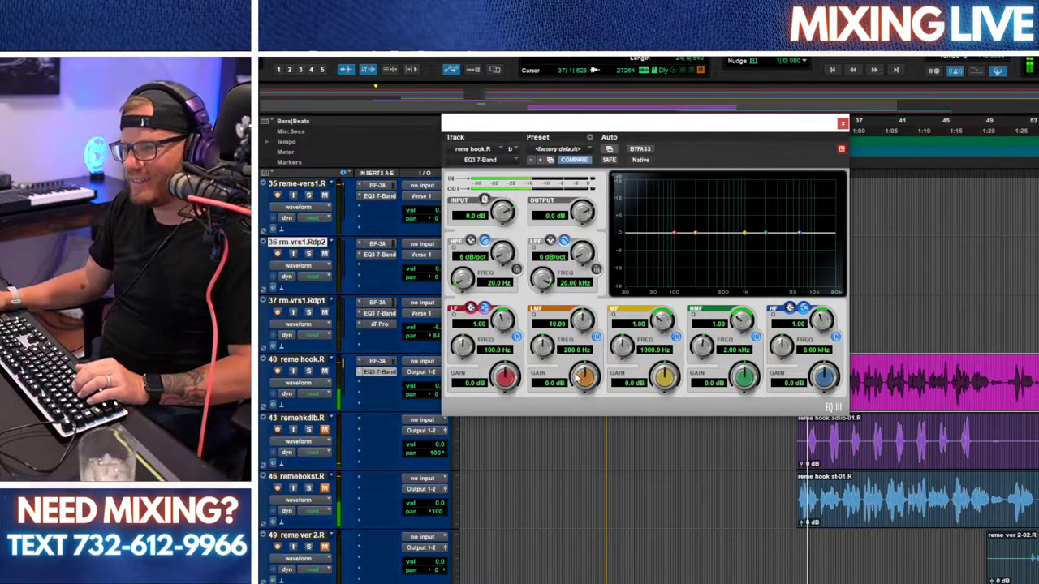
left_click_drag(580, 378, 586, 323)
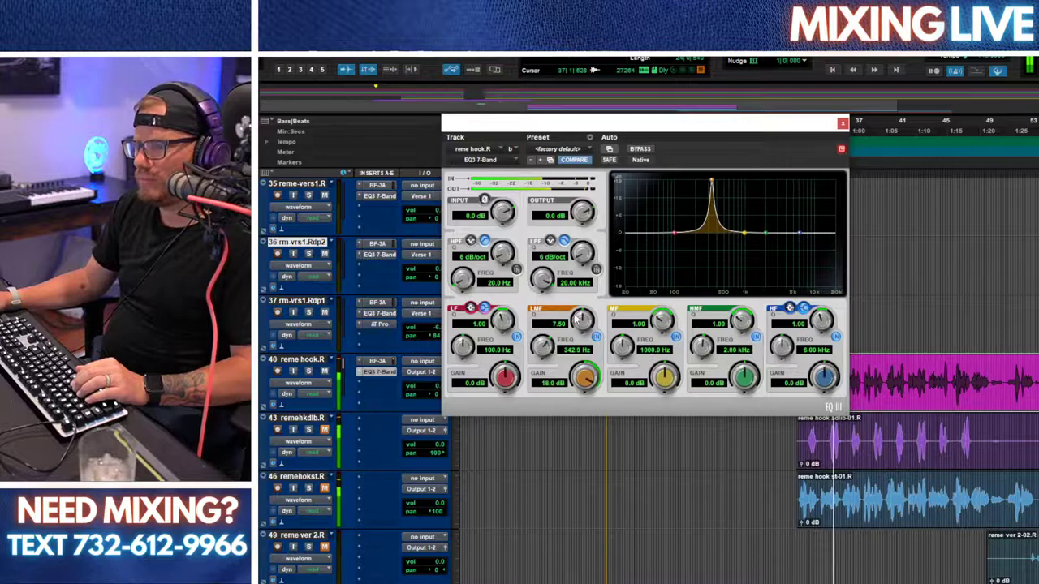
left_click_drag(589, 478, 590, 480)
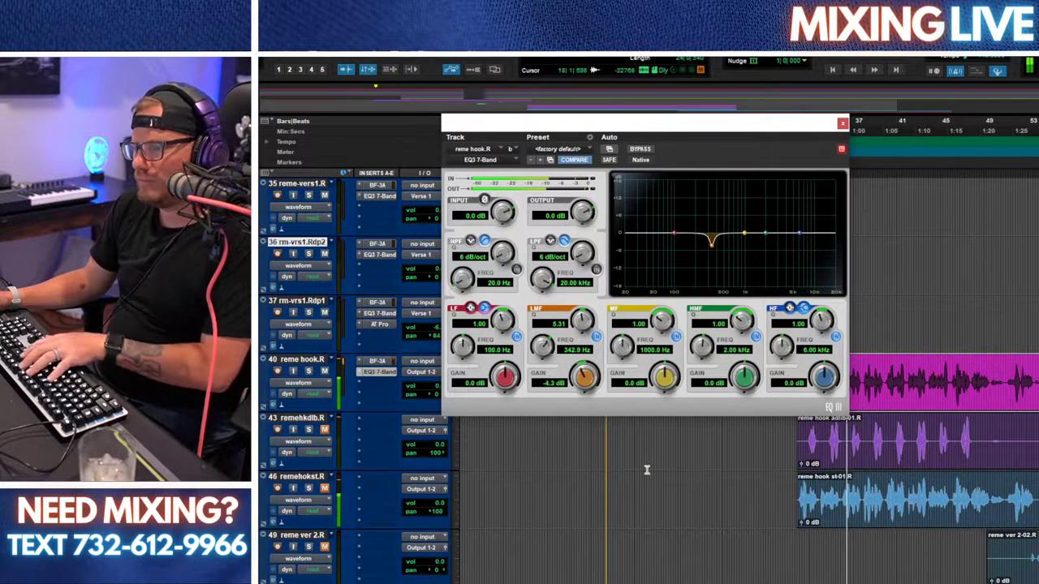
Step: Set the hook EQ's high-mid band to -6.3 dB at 2.87 kHz with a Q of 10, then close the EQ
left_click_drag(739, 390, 763, 264)
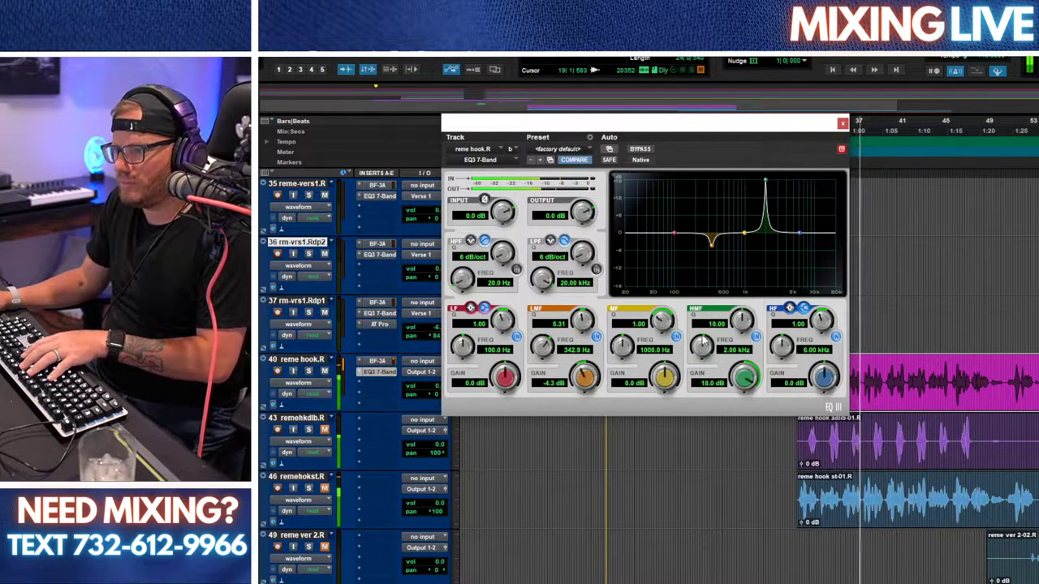
left_click_drag(703, 344, 705, 325)
left_click_drag(746, 377, 743, 481)
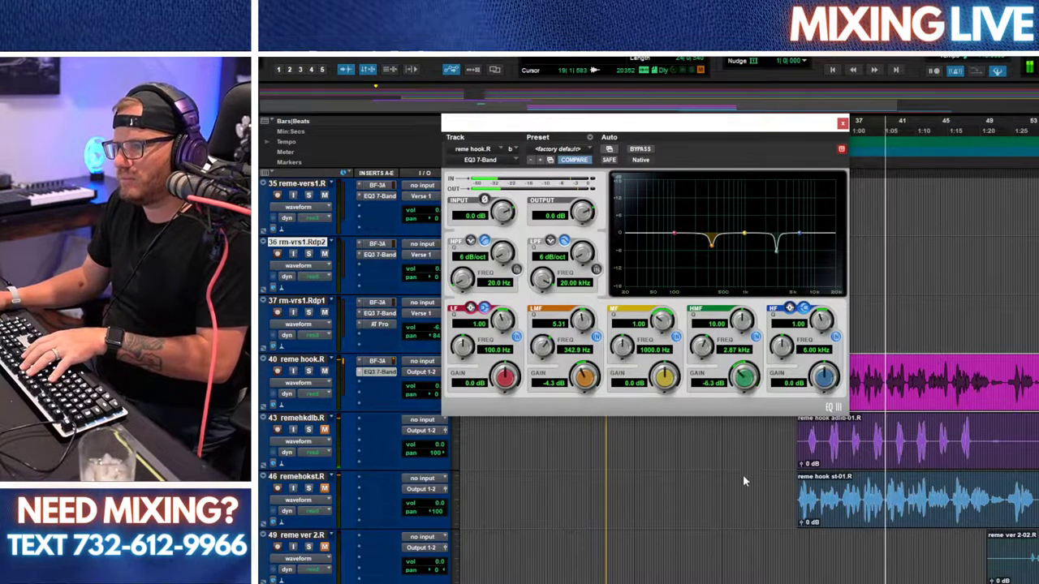
left_click(843, 122)
Step: Route the reme hook.R track to the Hook bus, play from just before the hook, and set the bus CLA-3A's peak reduction to 5.81
left_click(789, 264)
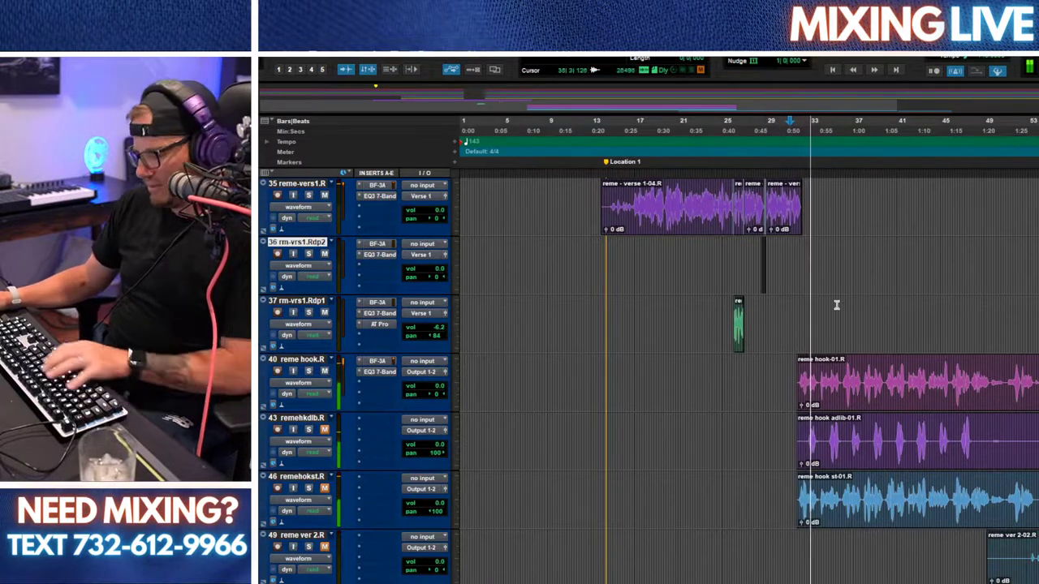
key("ctrl+equal")
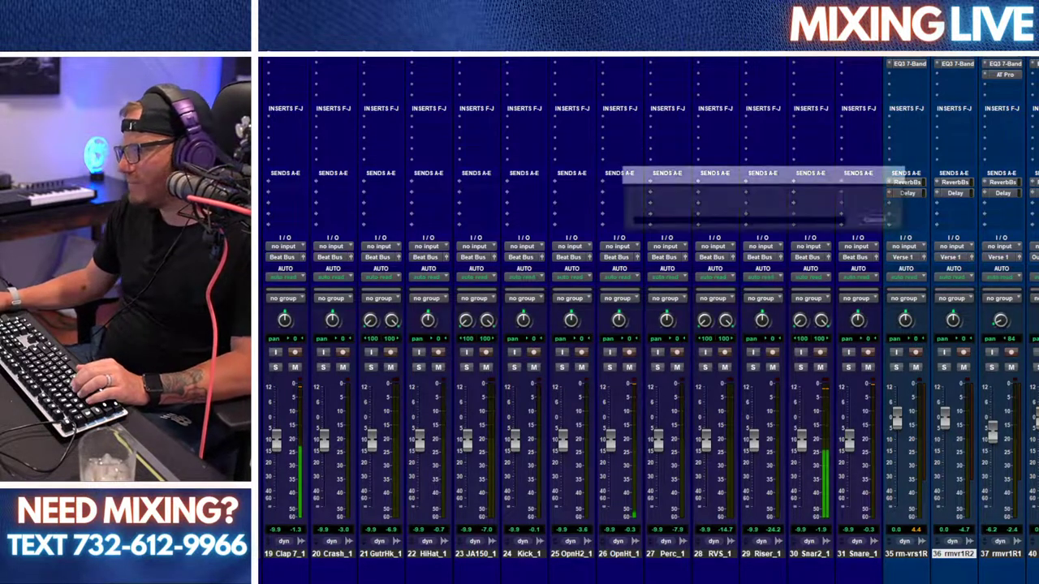
scroll(648, 317, "left", 10)
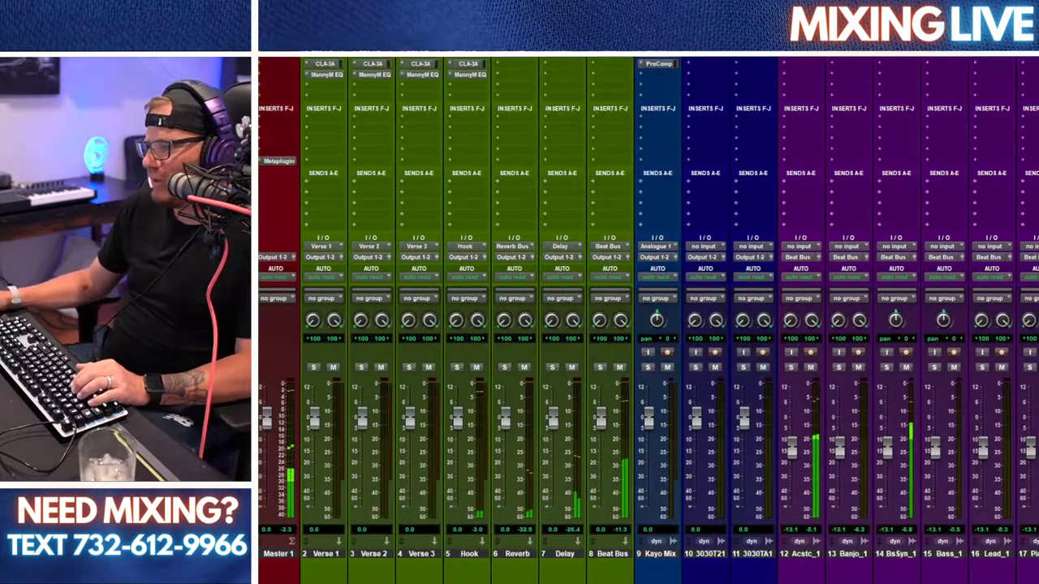
left_click(468, 65)
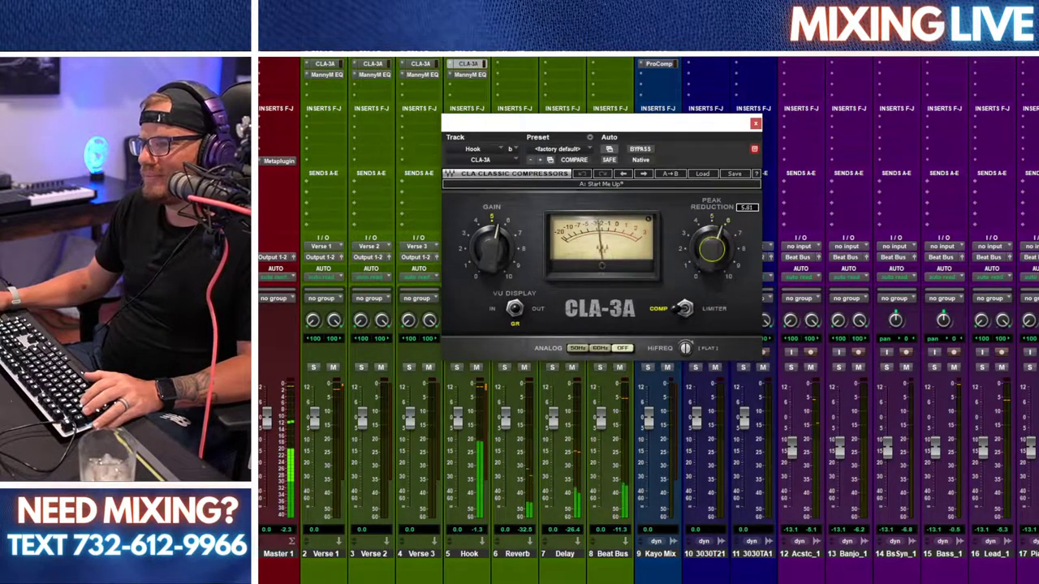
Step: On the Hook bus's MannyM EQ, cut slightly at 140 Hz and 400 Hz and boost 3.2 kHz and 15 kHz, with Gain 4 at 1.8
left_click(469, 76)
left_click_drag(557, 329, 557, 341)
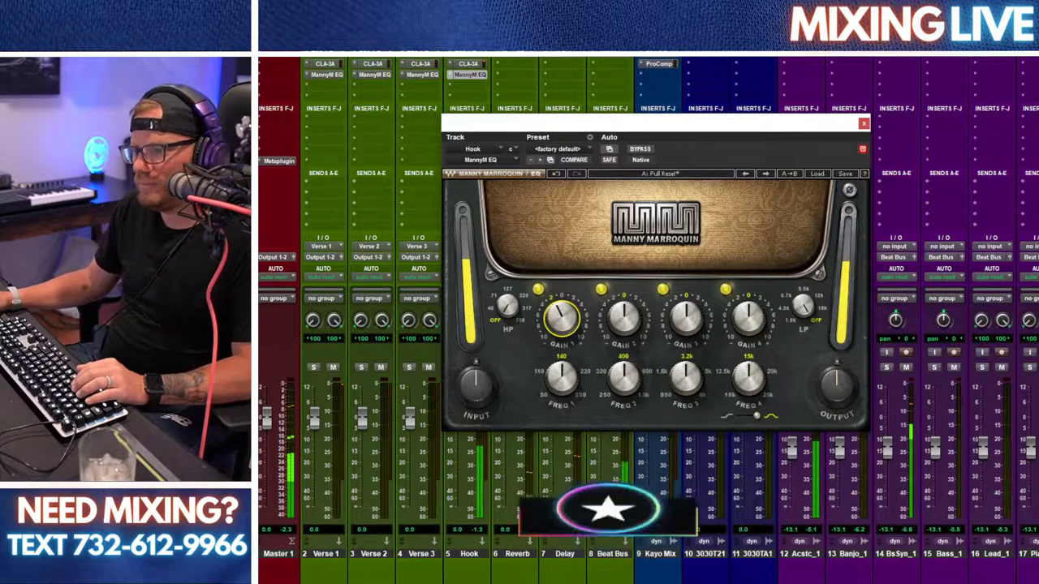
left_click_drag(620, 332, 620, 344)
left_click_drag(684, 331, 684, 327)
left_click_drag(748, 326, 748, 320)
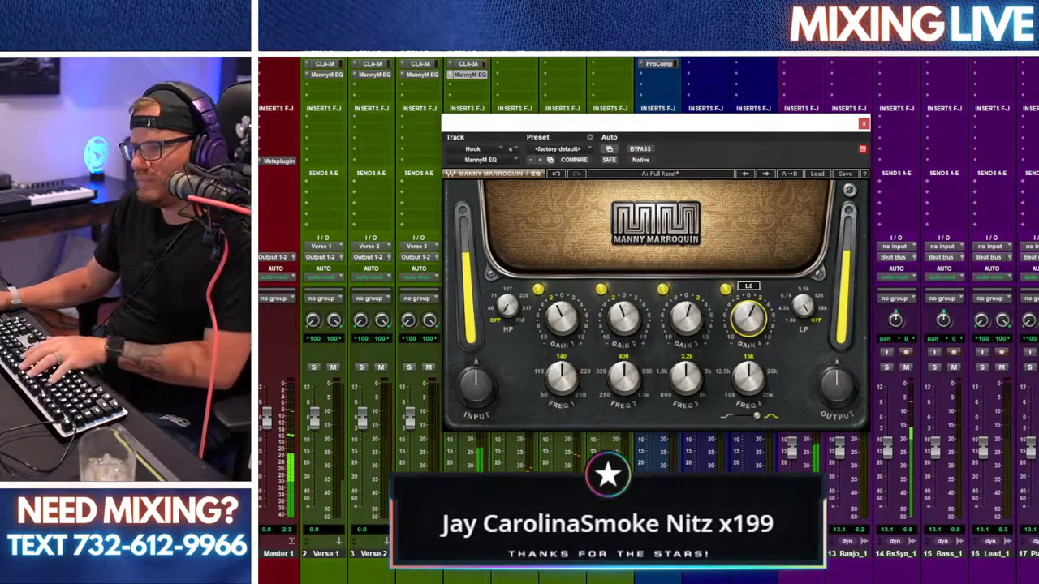
left_click(863, 124)
key("ctrl+equal")
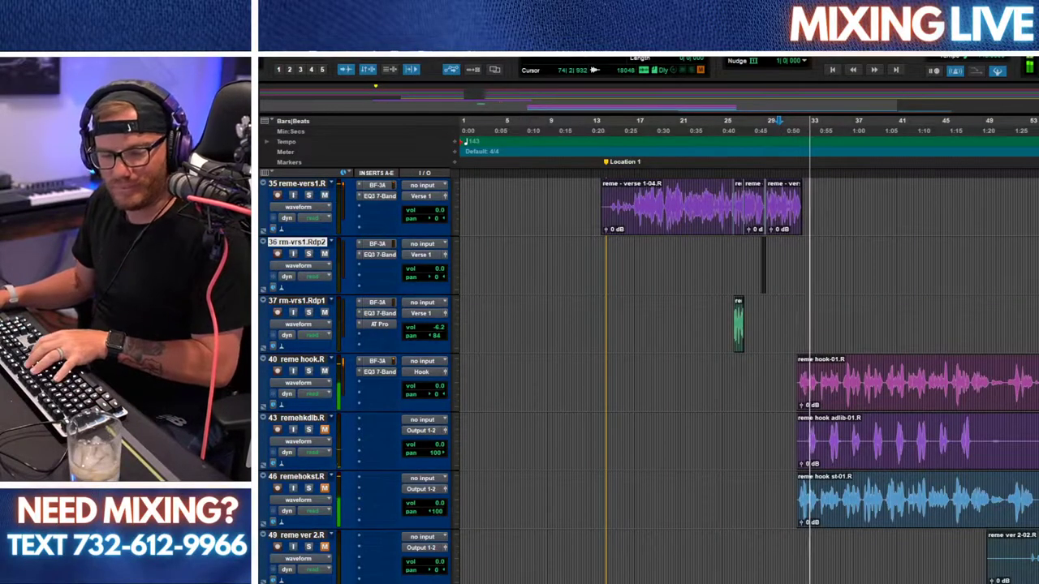
Step: Set the grid to 1 bar for editing the beat tracks under the hook
key("r")
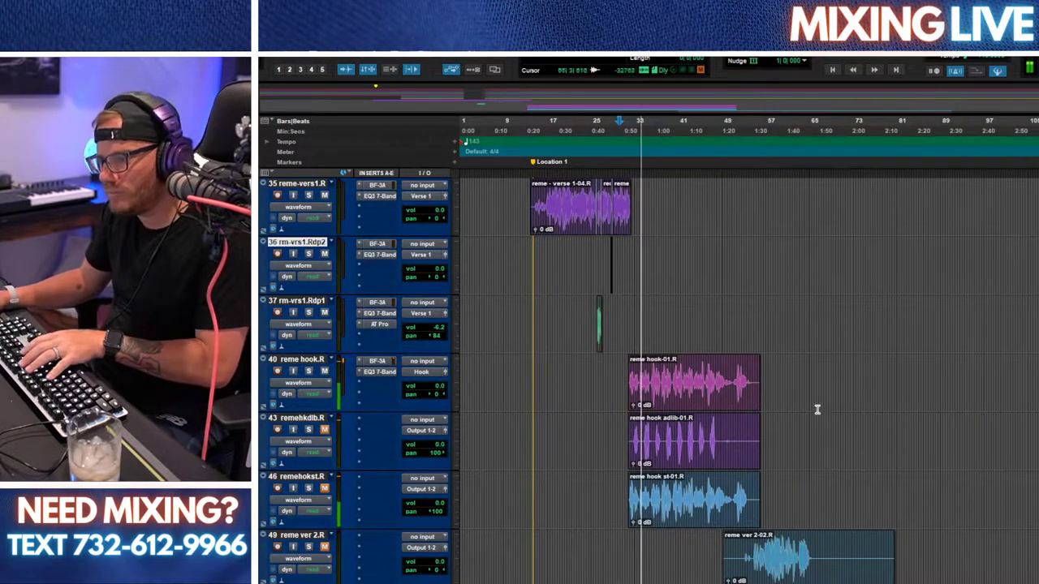
left_click(658, 290)
scroll(700, 322, "up", 2)
scroll(700, 325, "down", 1)
left_click(677, 305)
key("t")
key("t")
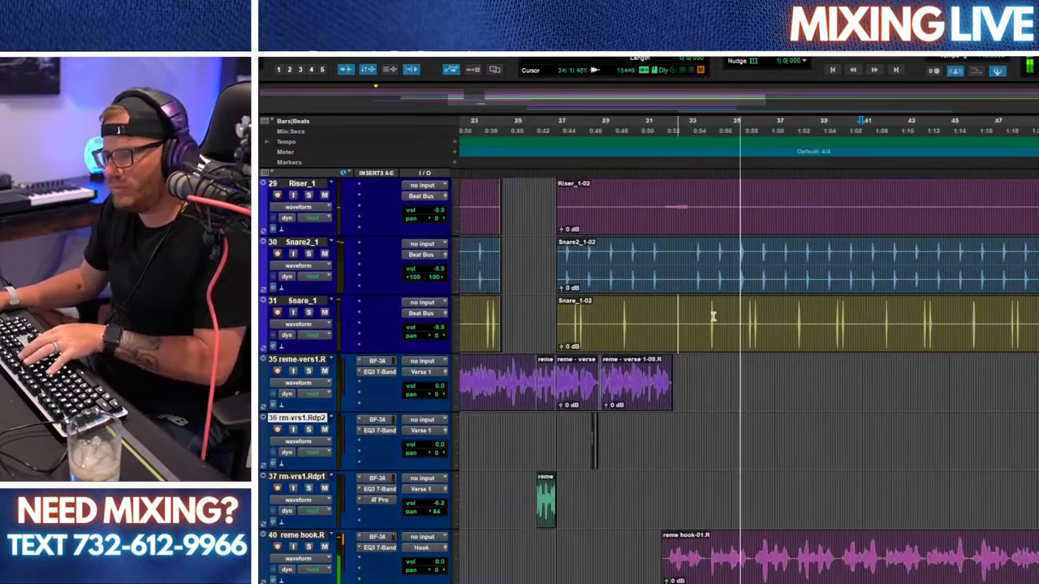
scroll(812, 260, "up", 2)
left_click(805, 60)
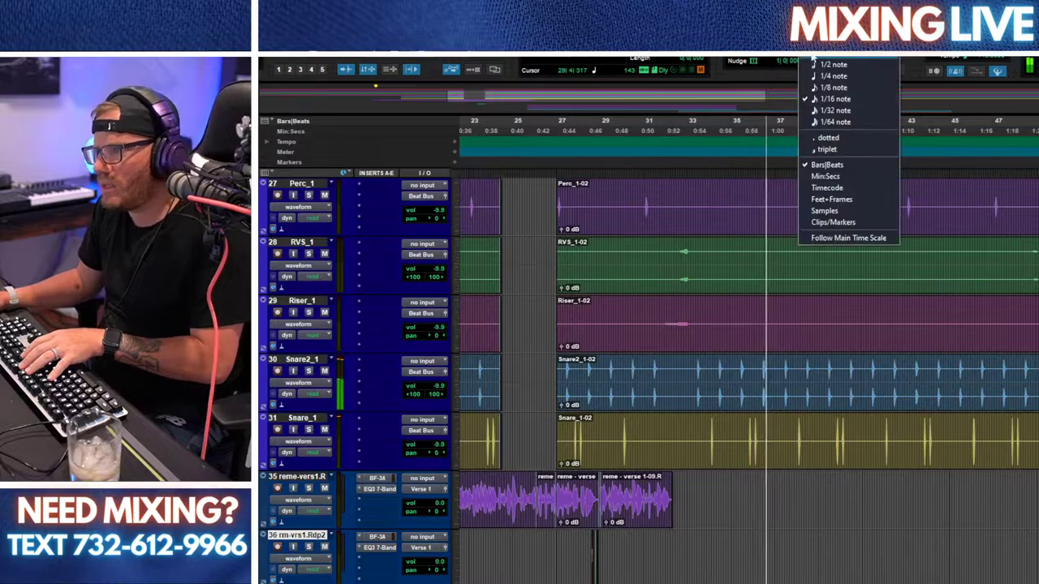
left_click(814, 57)
Step: Delete bar 40 from the Kick, OpenHat2 and OpenHat tracks
scroll(844, 267, "up", 4)
left_click(838, 278)
key("t")
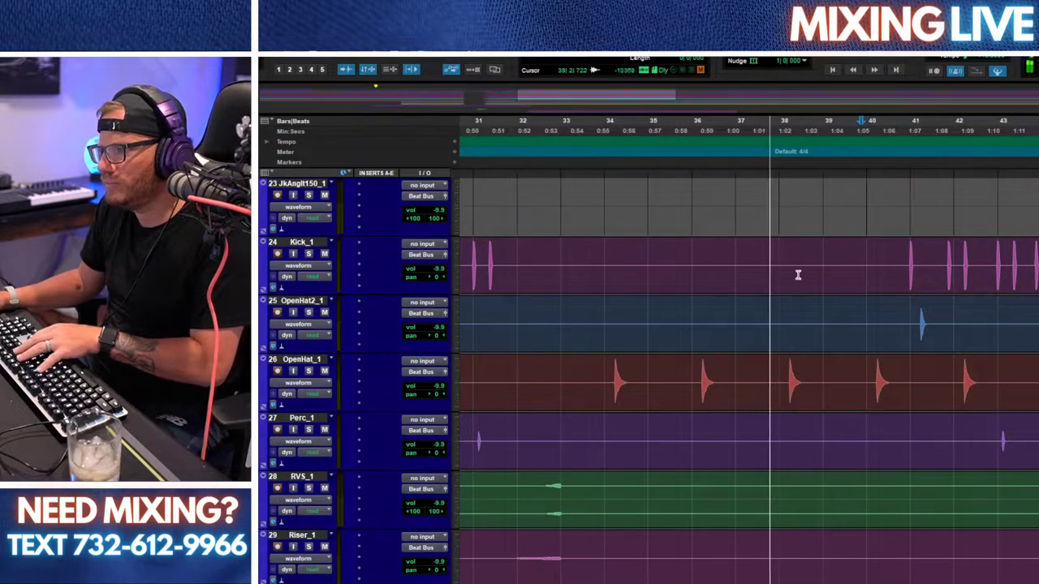
left_click_drag(823, 259, 805, 390)
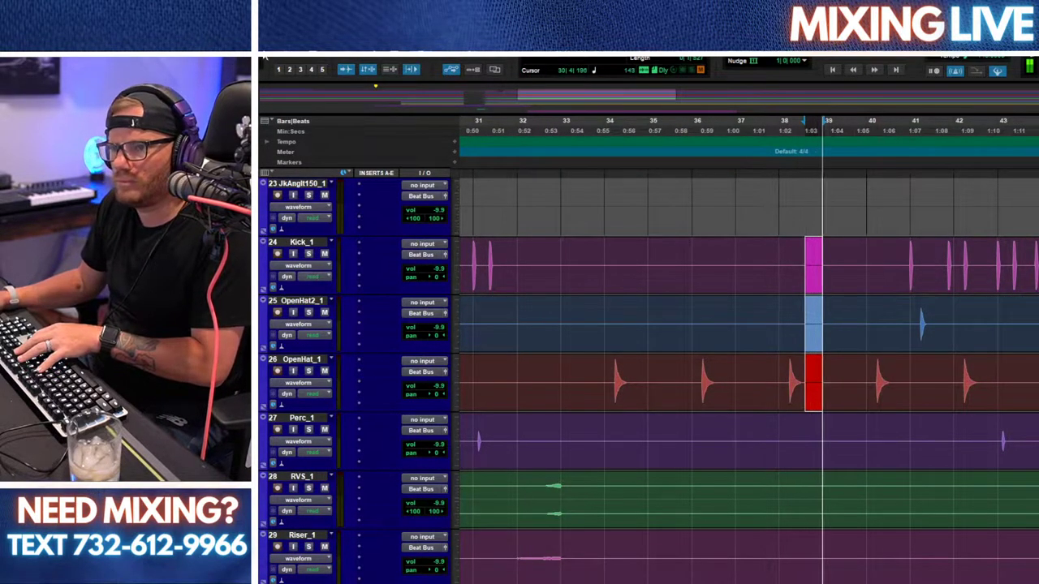
left_click_drag(857, 292, 909, 394)
key("Delete")
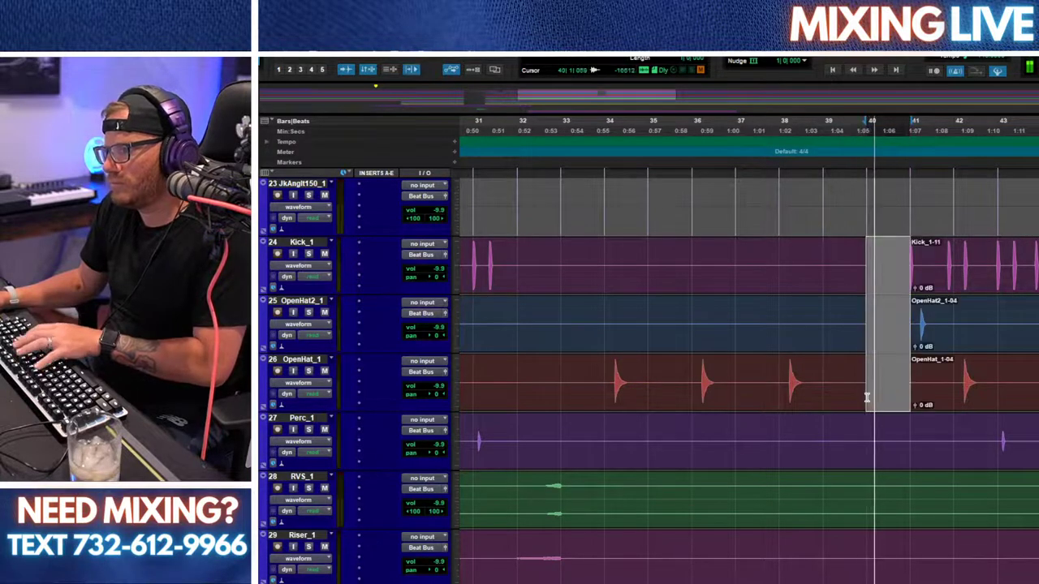
Step: Delete bar 40 from the Perc, RVS, Riser, Snare2 and Snare tracks
left_click_drag(875, 436, 908, 494)
key("Delete")
left_click(691, 322)
scroll(820, 280, "down", 5)
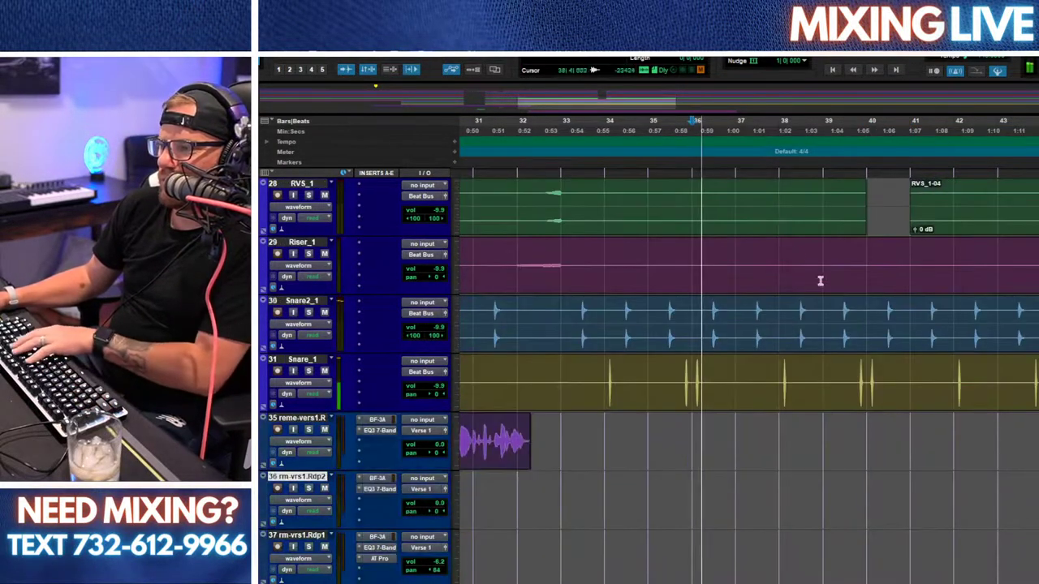
left_click_drag(876, 269, 917, 378)
key("Delete")
Step: Delete bar 40 from the remaining beat tracks, from Acoustic_1 down to those above the Kick
scroll(917, 376, "up", 15)
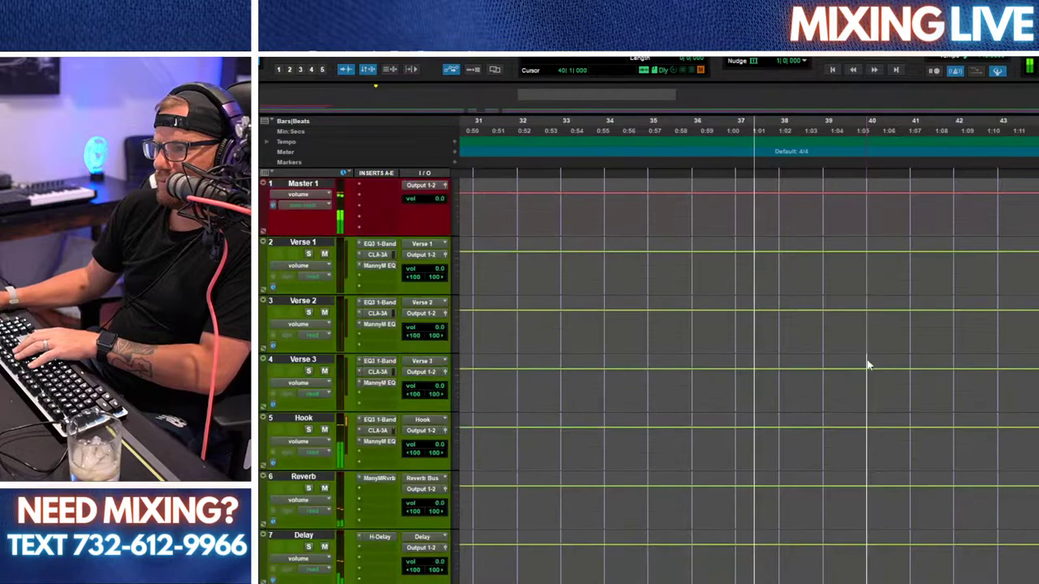
scroll(868, 365, "down", 10)
left_click_drag(870, 574, 903, 274)
key("Delete")
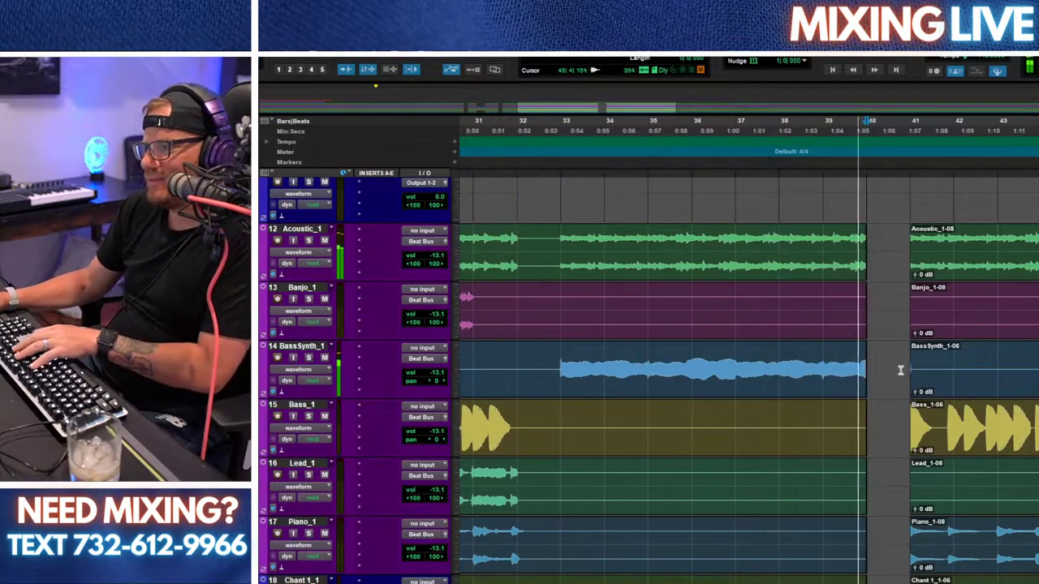
Step: Remove the short piece at the start of the BassSynth clip at bar 41 and review the drop across the beat tracks
left_click_drag(918, 370, 887, 366)
key("Delete")
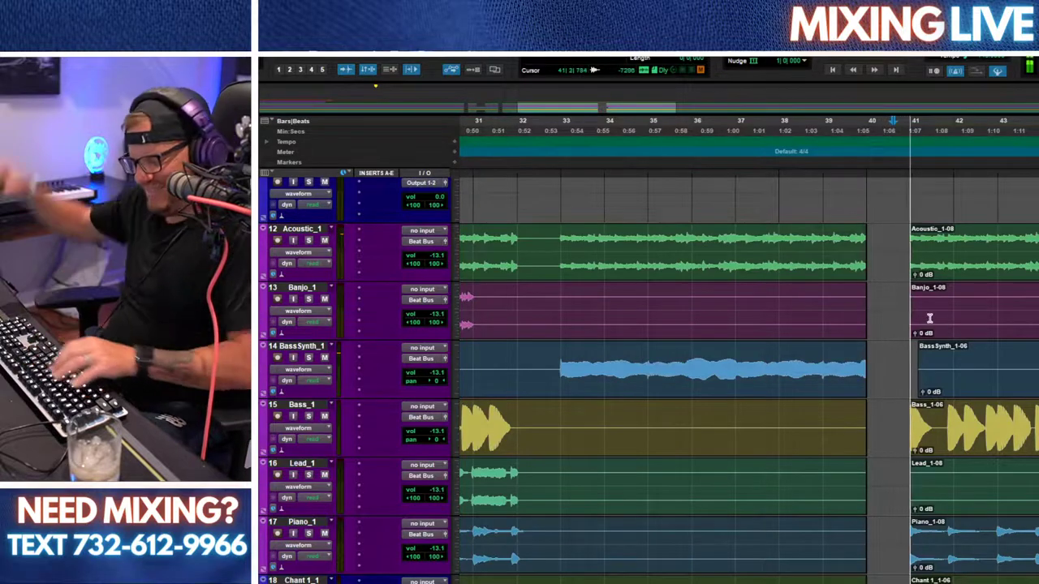
key("r")
key("r")
scroll(977, 330, "down", 1)
scroll(977, 330, "down", 6)
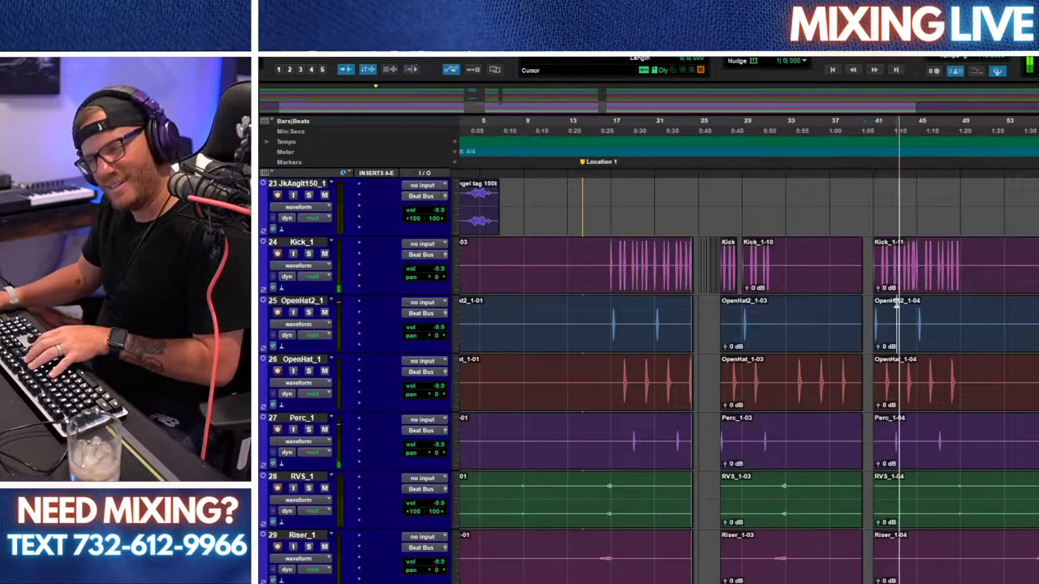
Step: Play the hook drop from about bar 37 and inspect the hook vocal tracks below the beat
left_click(830, 258)
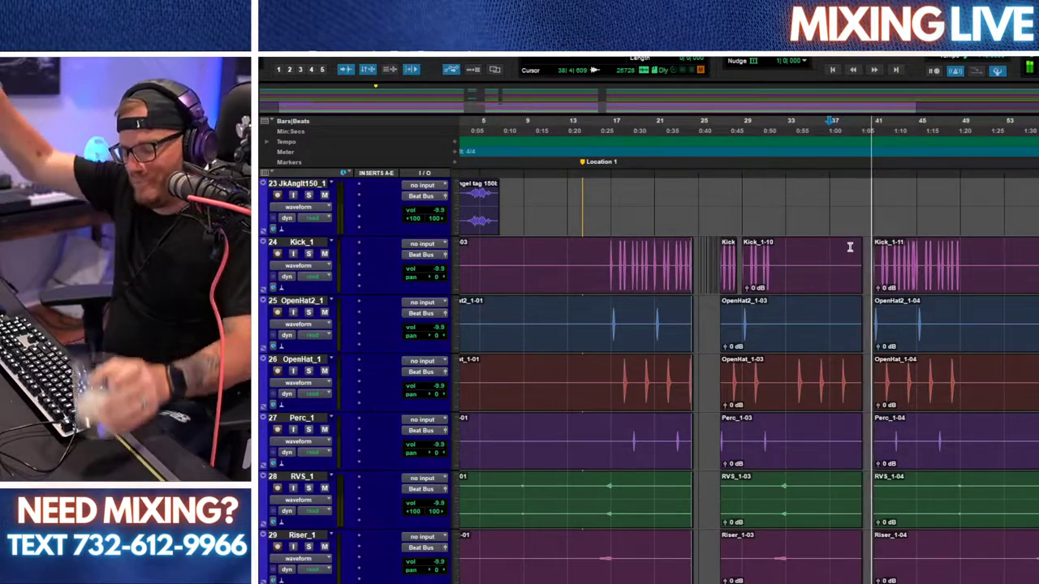
key("r")
scroll(749, 373, "down", 3)
scroll(840, 320, "down", 8)
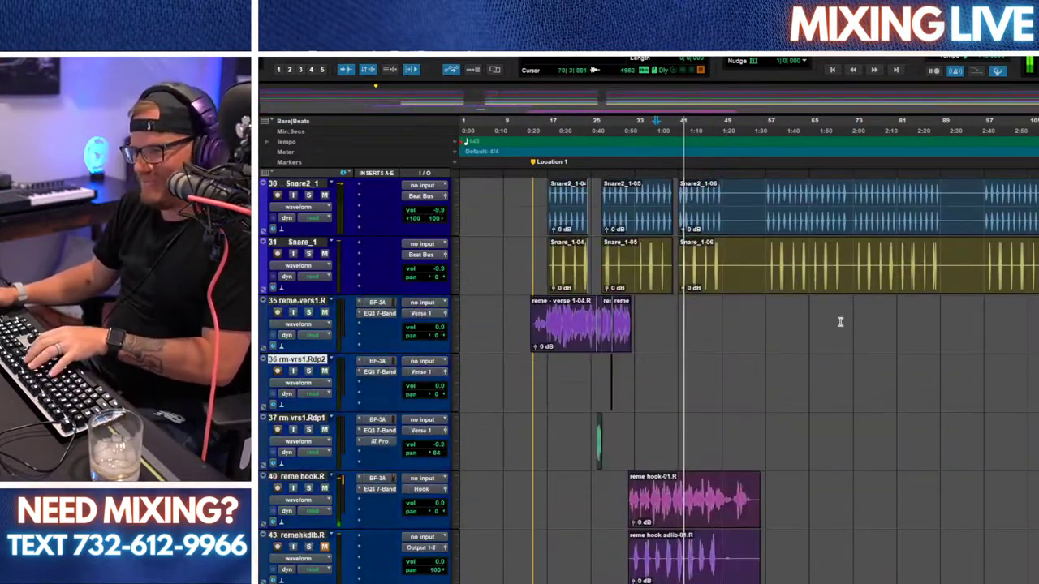
key("space")
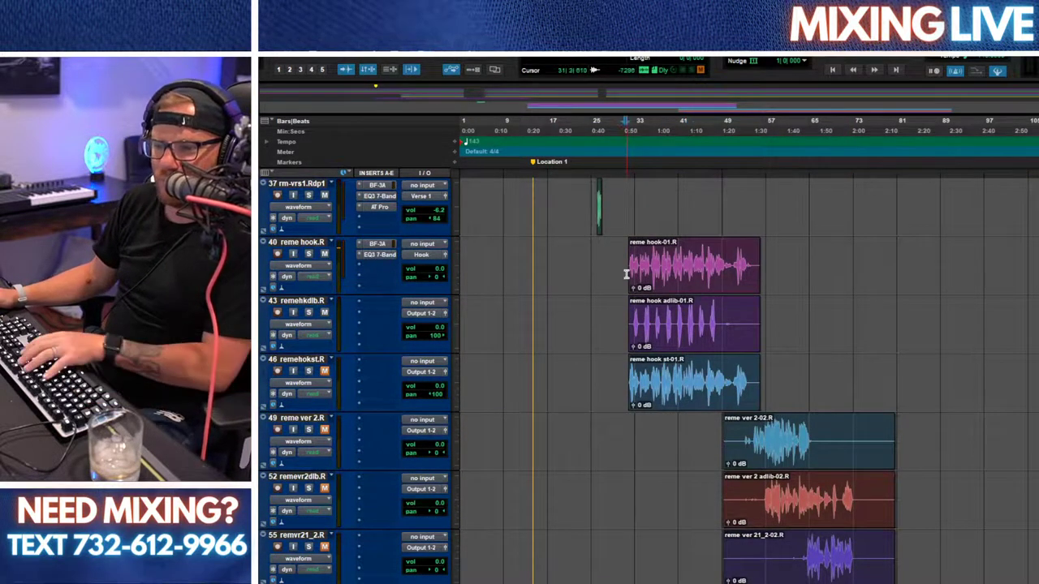
Step: Give the hook ad-lib and stack tracks BF-3A, EQ3 7-Band and Hook output, with Doubler2 on the ad-lib and volumes of -5.2 and -11.8
key("ctrl+equal")
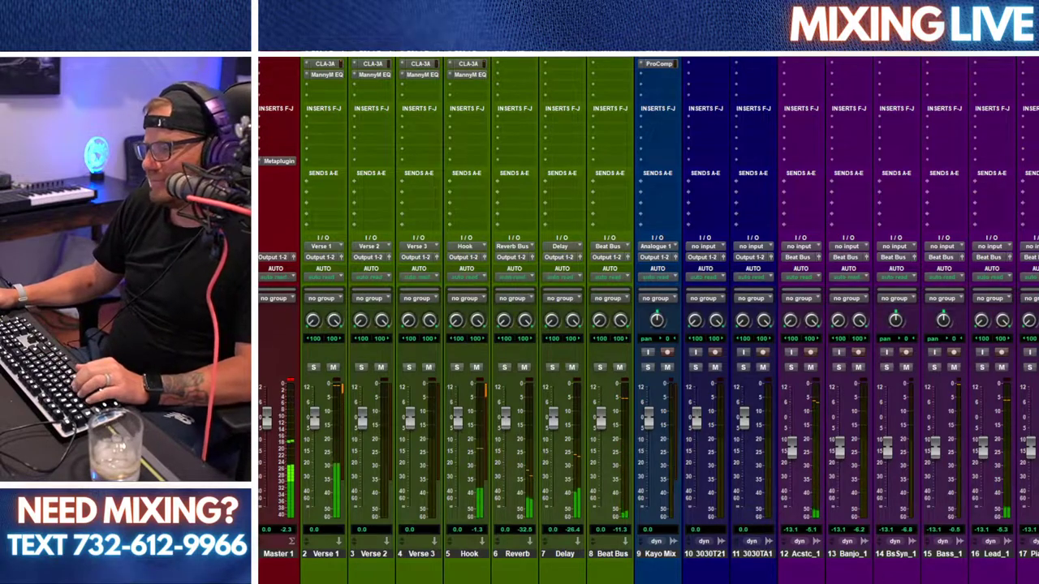
scroll(890, 578, "right", 10)
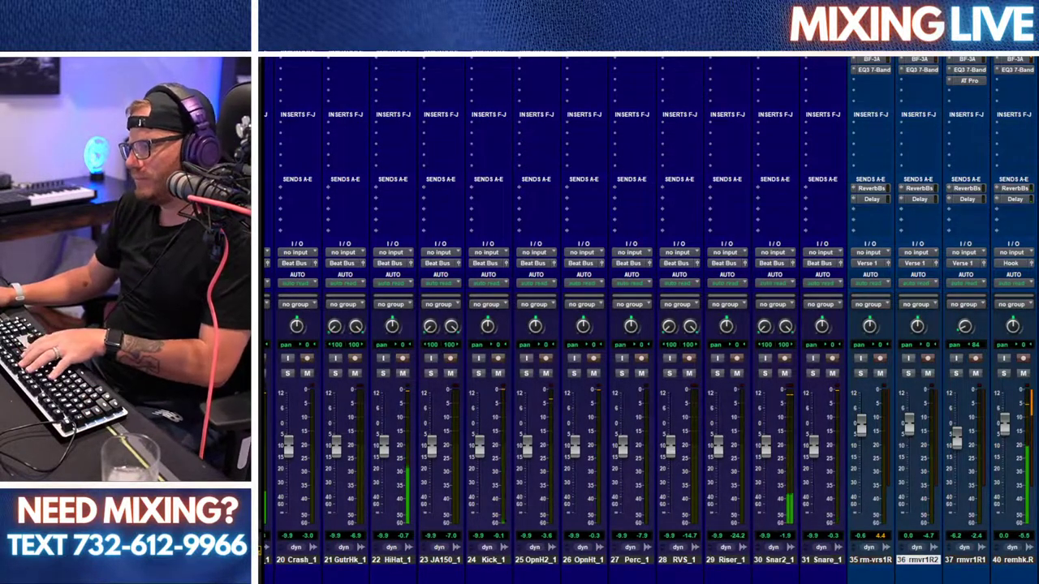
Step: Trim the silent ending off the hook ad-lib clip from about bar 49
key("ctrl+equal")
left_click(749, 335)
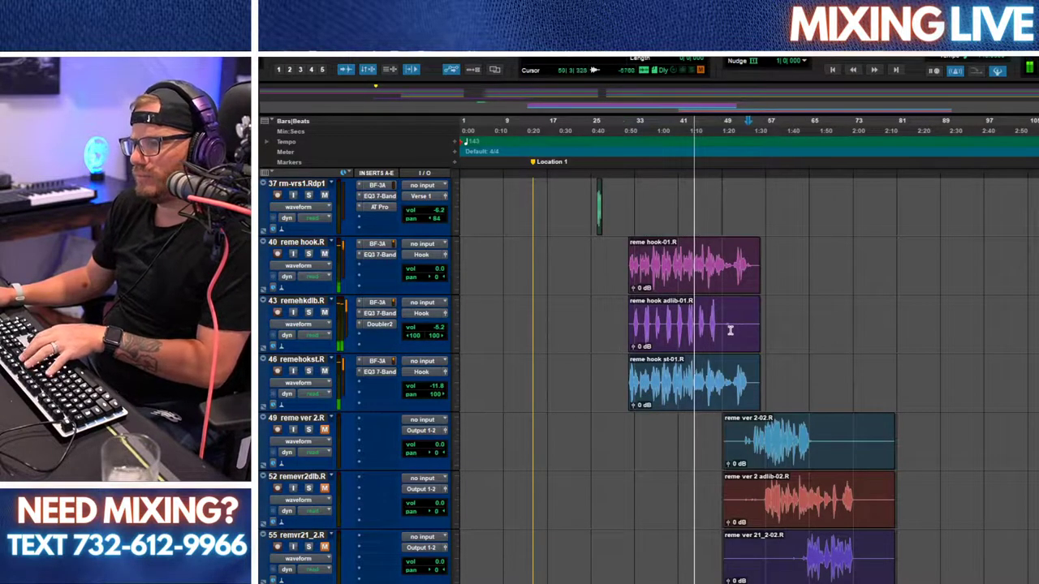
left_click_drag(726, 330, 749, 328)
Step: Add Mod Delay III to the hook ad-lib with 8% and 13% feedback and 14% and 15% mix, and set the track volume to -5.4
key("ctrl+equal")
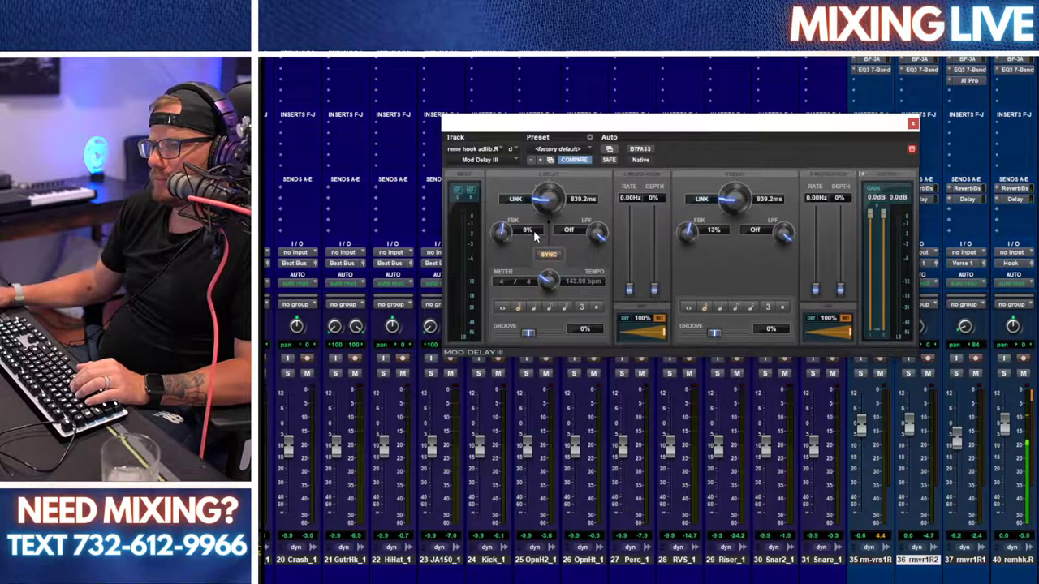
key("ctrl+equal")
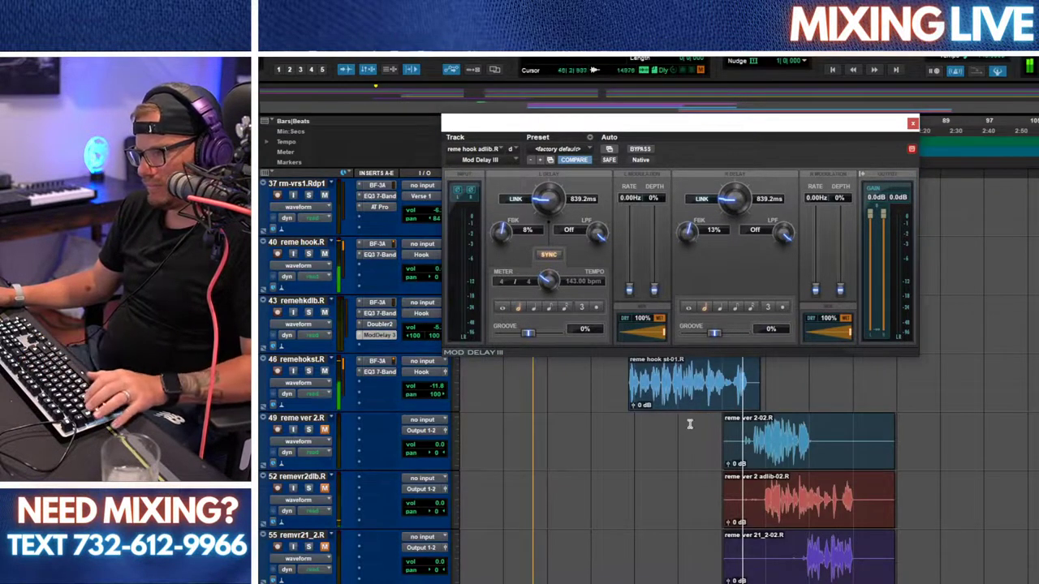
scroll(689, 423, "up", 3)
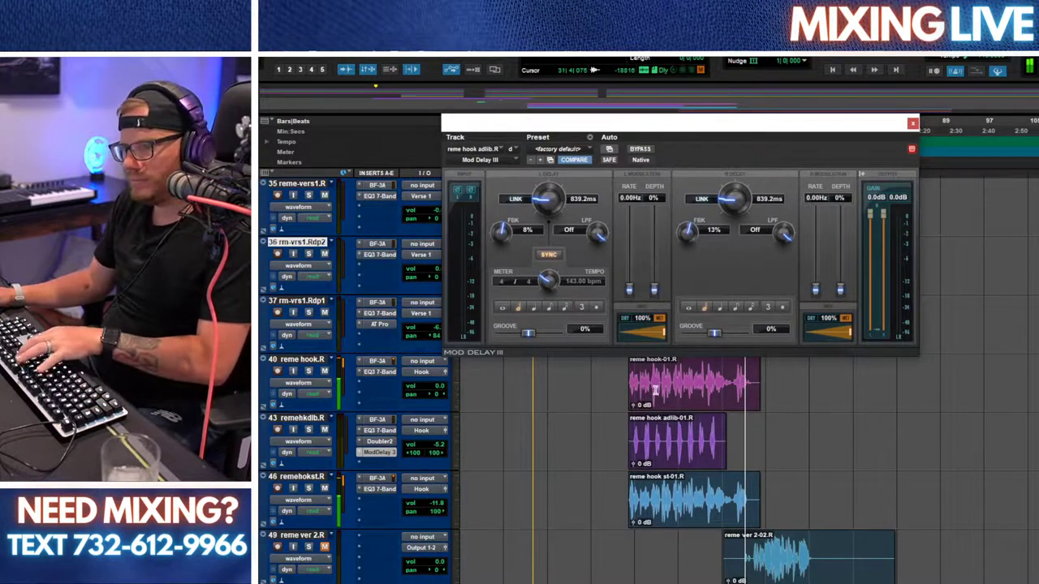
key("space")
key("space")
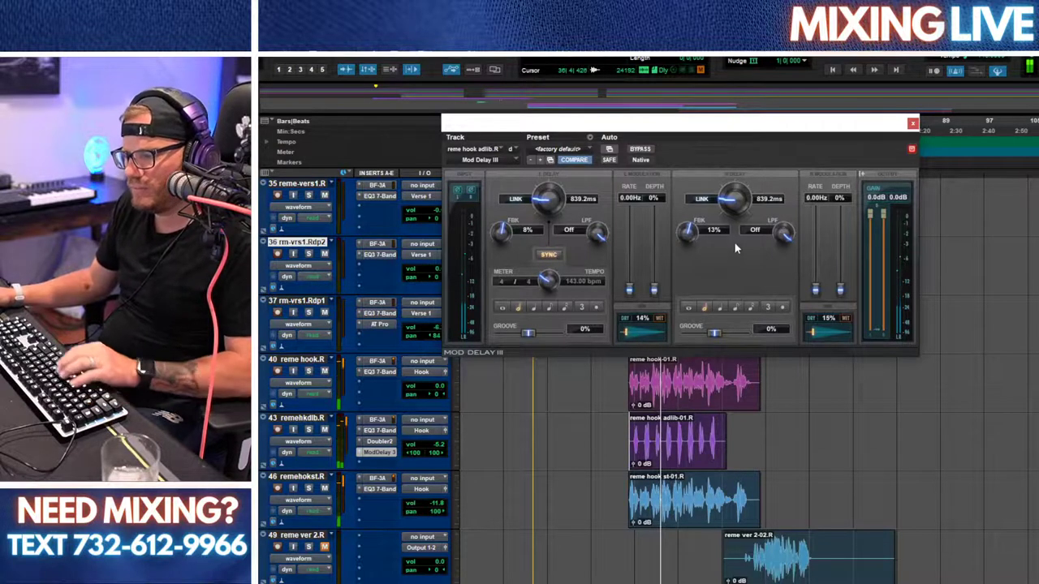
left_click(911, 124)
key("ctrl+equal")
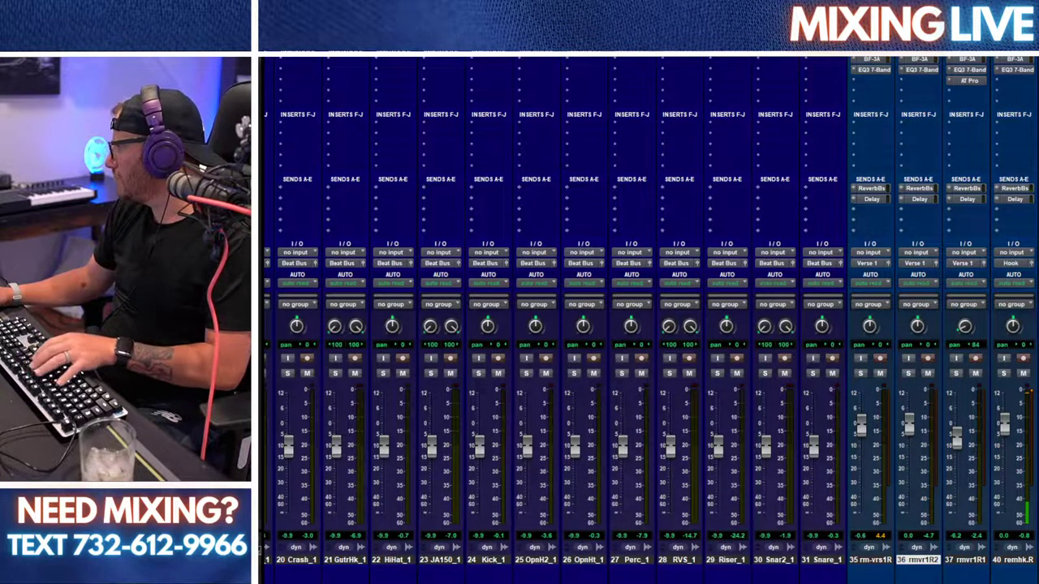
key("ctrl+equal")
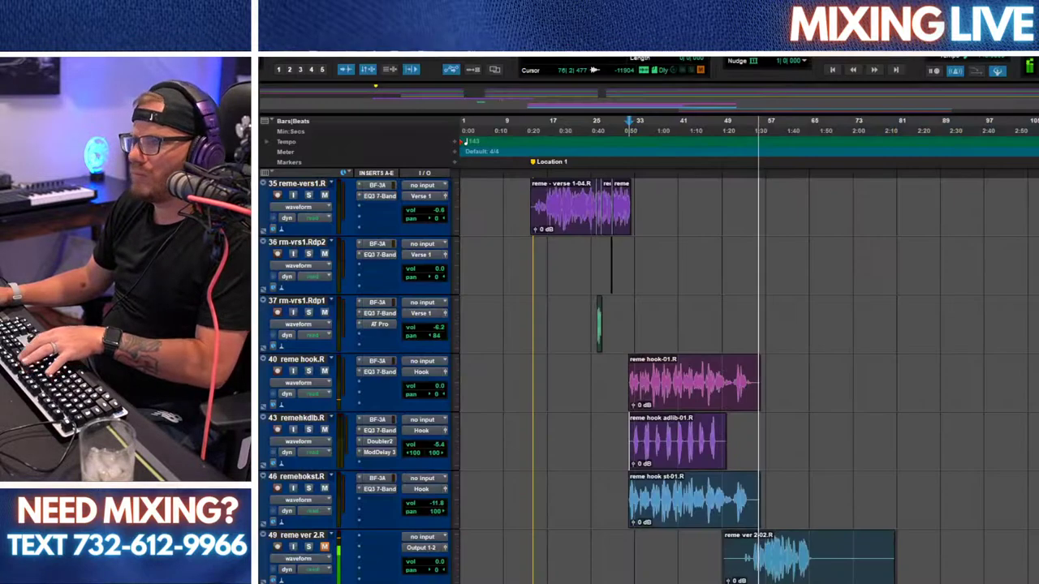
Step: Move the reme ver 2 clip onto the verse 1 lead track at the same time position and delete its emptied track
scroll(962, 352, "down", 3)
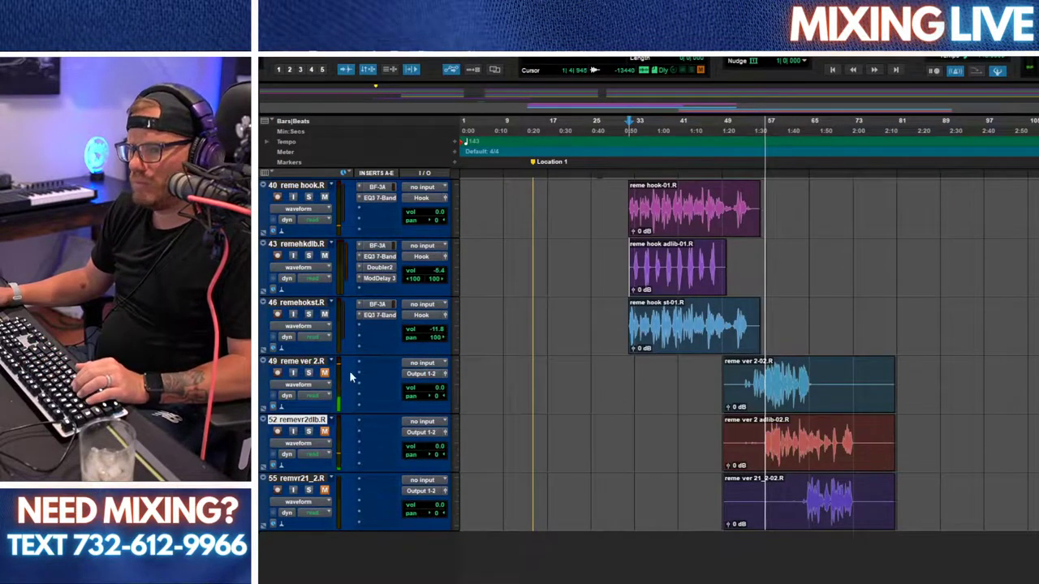
left_click_drag(274, 369, 356, 353)
left_click_drag(810, 373, 807, 330)
key("space")
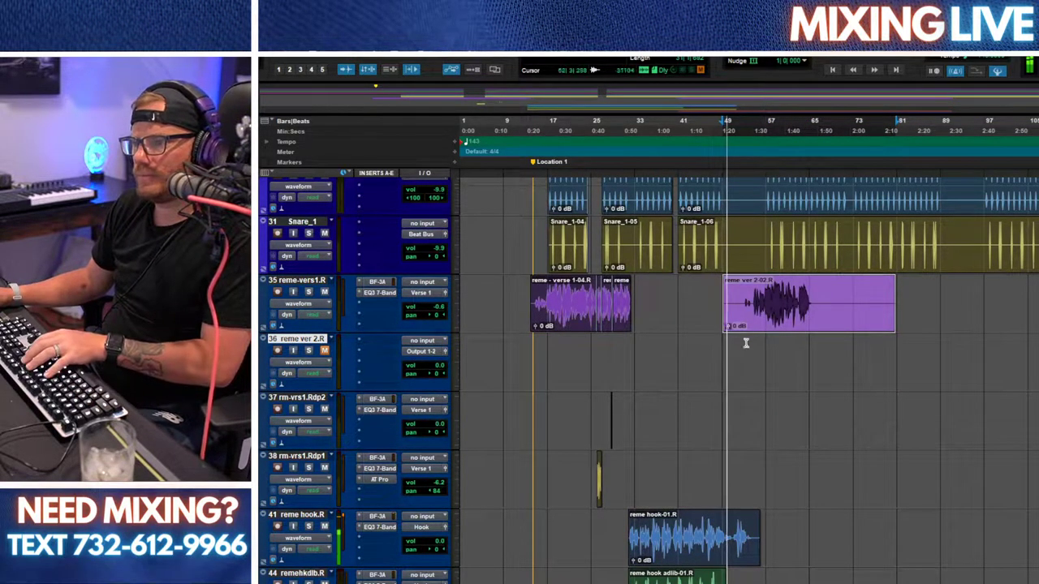
left_click(753, 300)
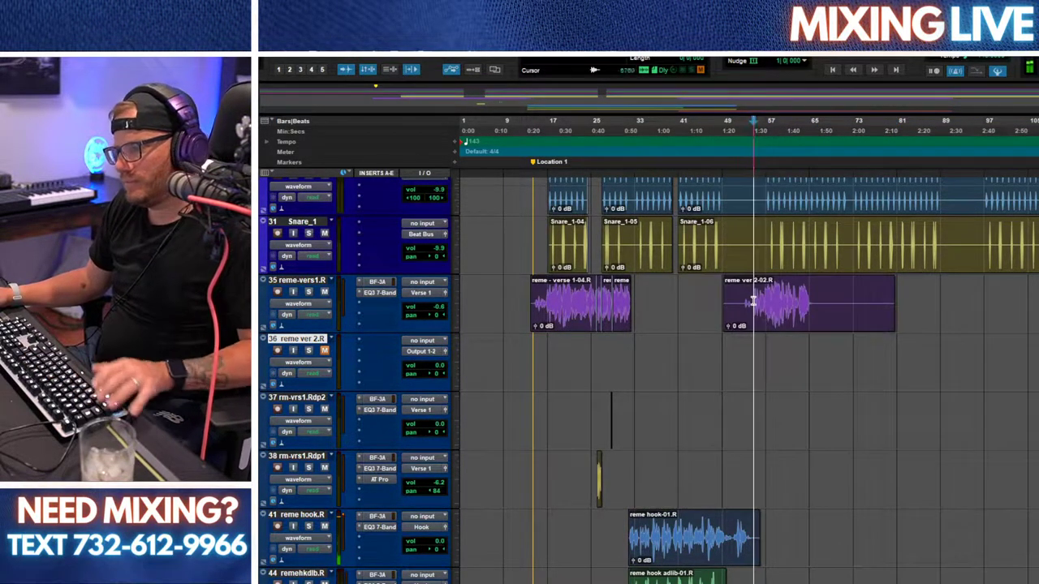
right_click(297, 338)
left_click(325, 355)
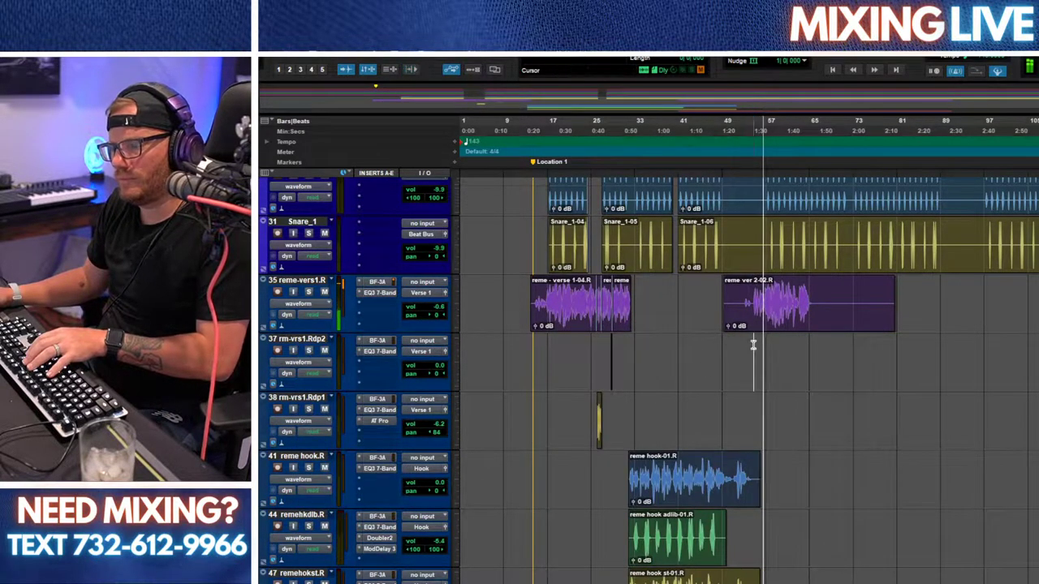
Step: Trim the silence before and after the vocal in the verse 2 clip, keeping about bars 53 to 65
scroll(753, 344, "up", 5)
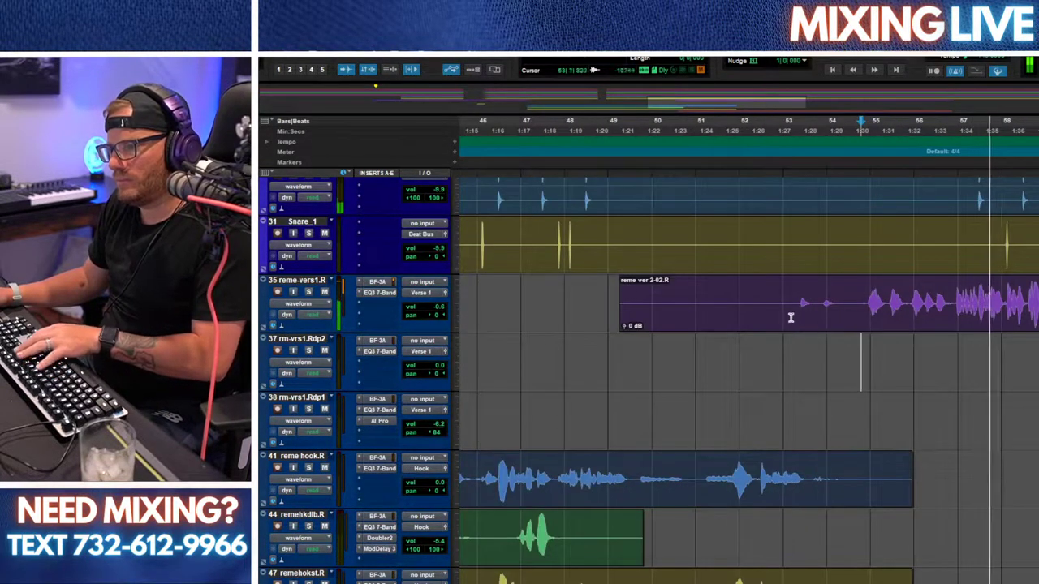
scroll(791, 317, "down", 5)
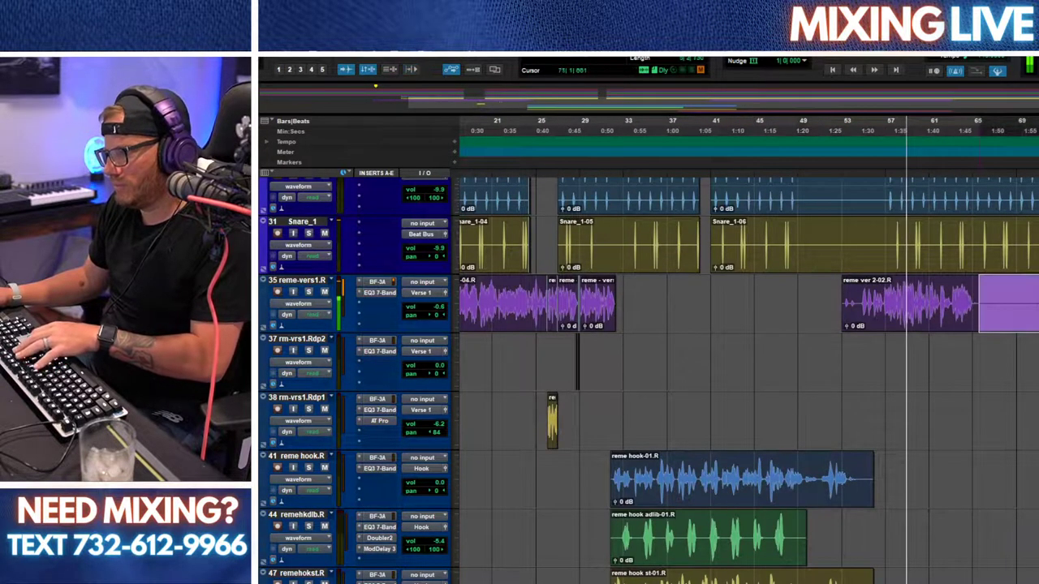
key("Delete")
Step: Trim the silent endings off the hook lead and hook stack clips from about bar 53
scroll(828, 330, "down", 3)
scroll(835, 346, "down", 1)
left_click(748, 326)
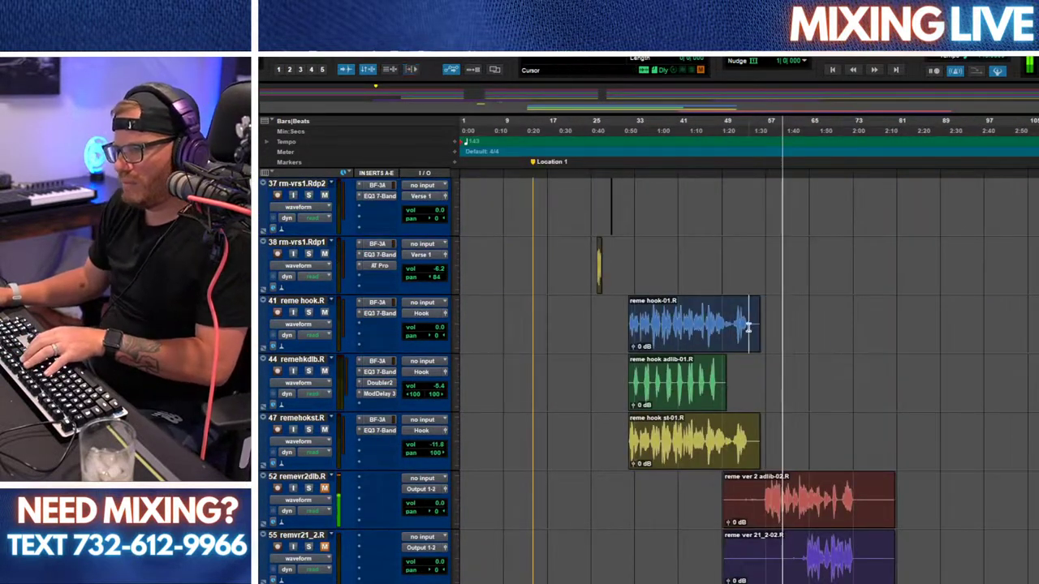
scroll(891, 357, "up", 4)
left_click_drag(858, 333, 995, 341)
key("Delete")
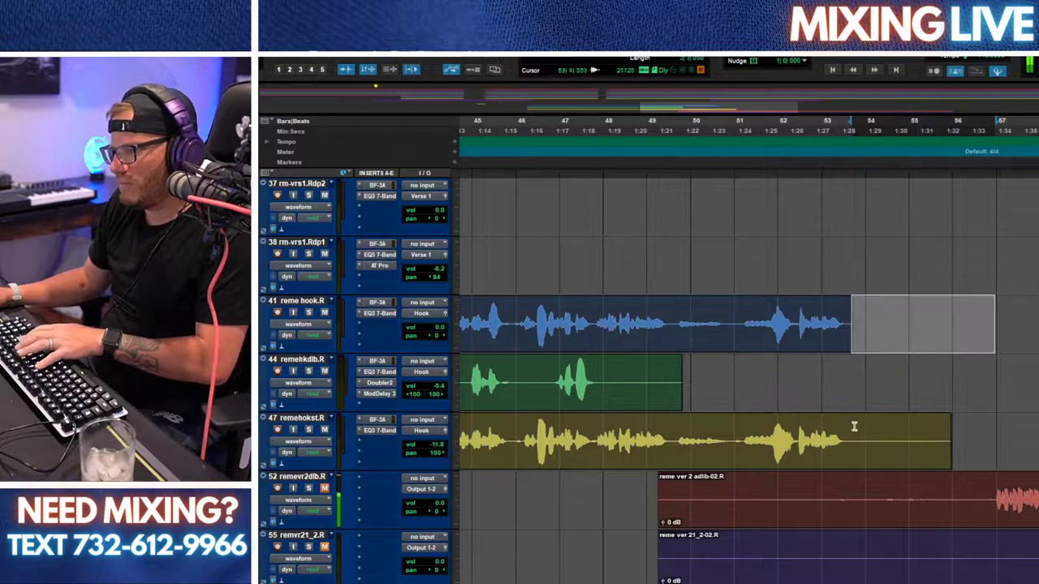
left_click_drag(853, 424, 996, 374)
key("Delete")
Step: Listen to the snare tracks against the verse 2 vocal around bars 57 to 60 to find a spot for a drop
scroll(980, 372, "down", 1)
scroll(860, 404, "up", 3)
scroll(860, 404, "down", 1)
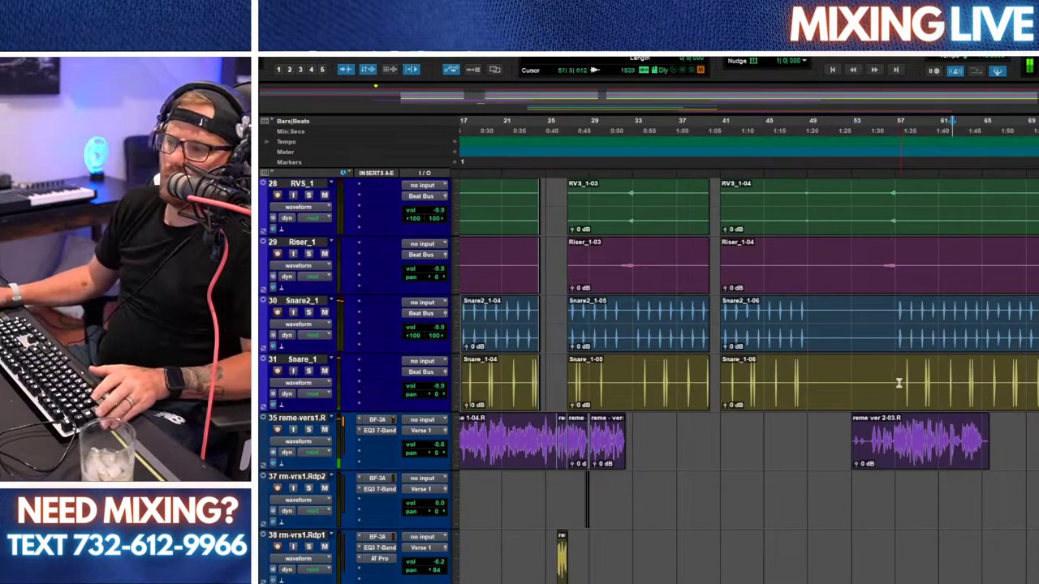
scroll(906, 213, "up", 3)
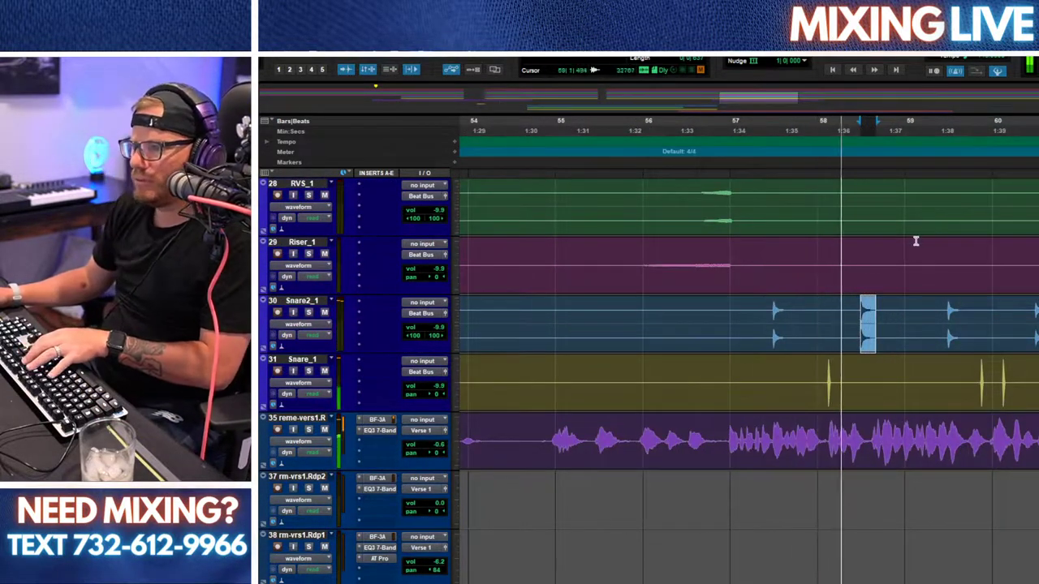
key("t")
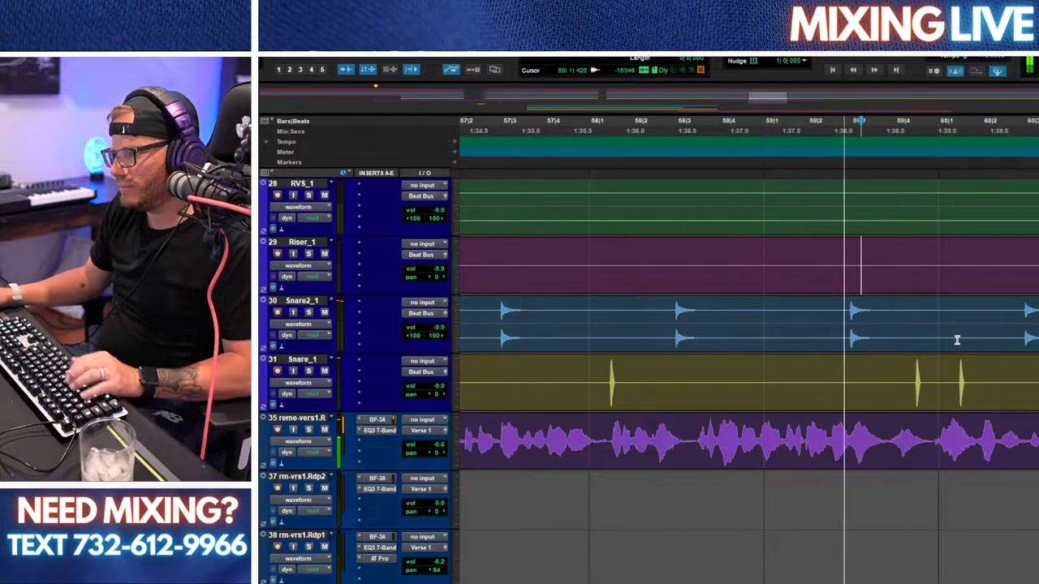
key("r")
key("n")
left_click_drag(900, 374, 988, 280)
key("space")
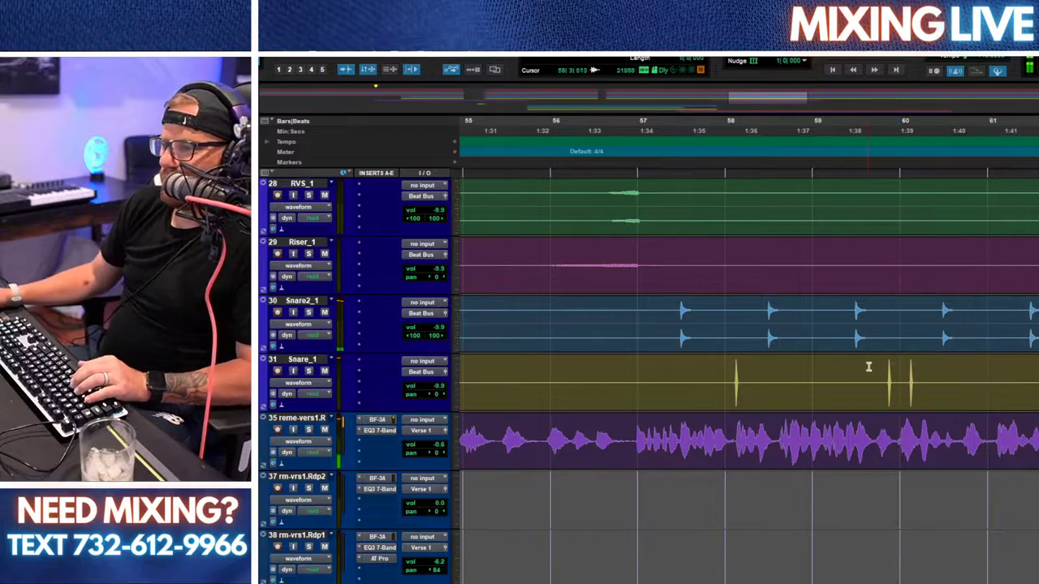
Step: Separate bar 60 across all the beat tracks and mute the resulting clips
key("n")
left_click_drag(895, 372, 955, 341)
scroll(966, 307, "up", 10)
key("b")
scroll(945, 325, "down", 3)
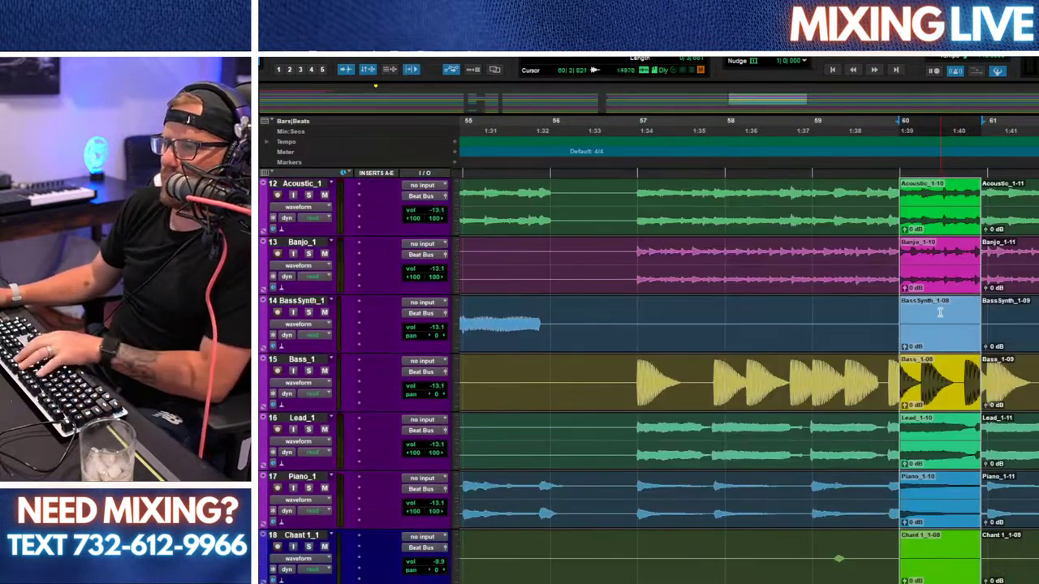
key("ctrl+m")
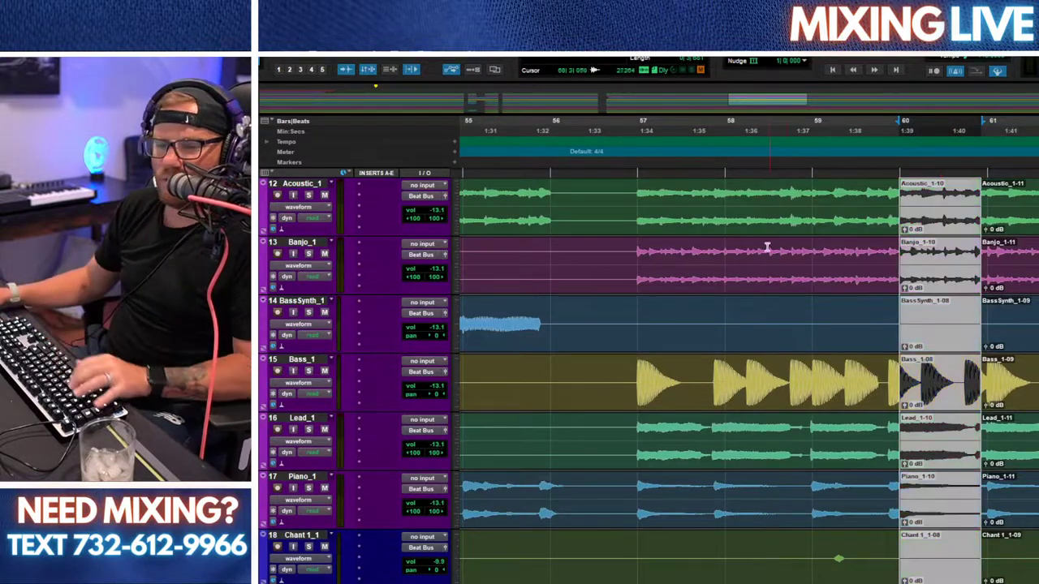
Step: Play through the muted bar 60 and check the beat tracks down to the Kick hits leading into it
left_click(781, 288)
scroll(891, 285, "right", 2)
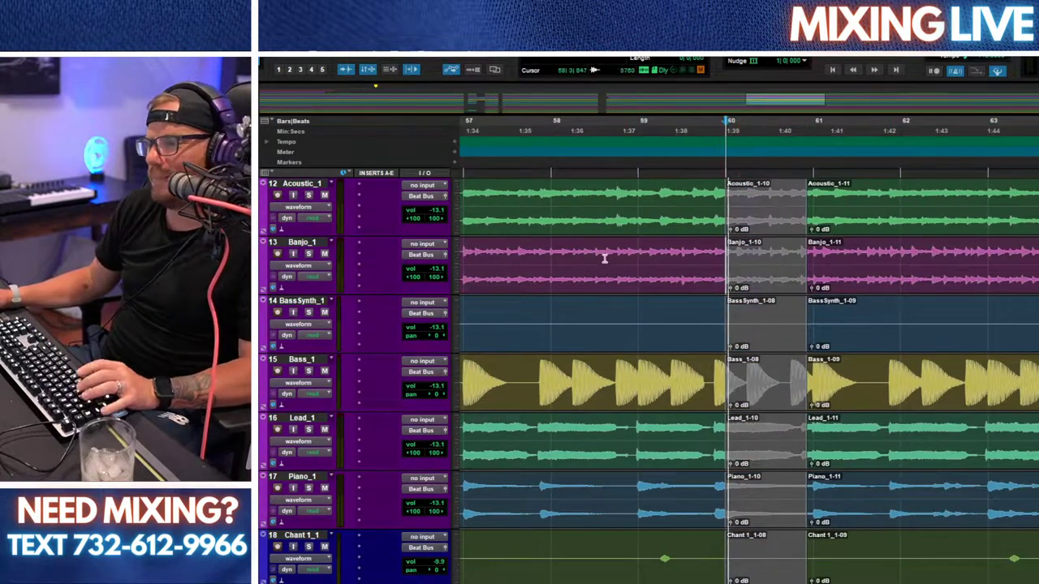
scroll(633, 340, "down", 5)
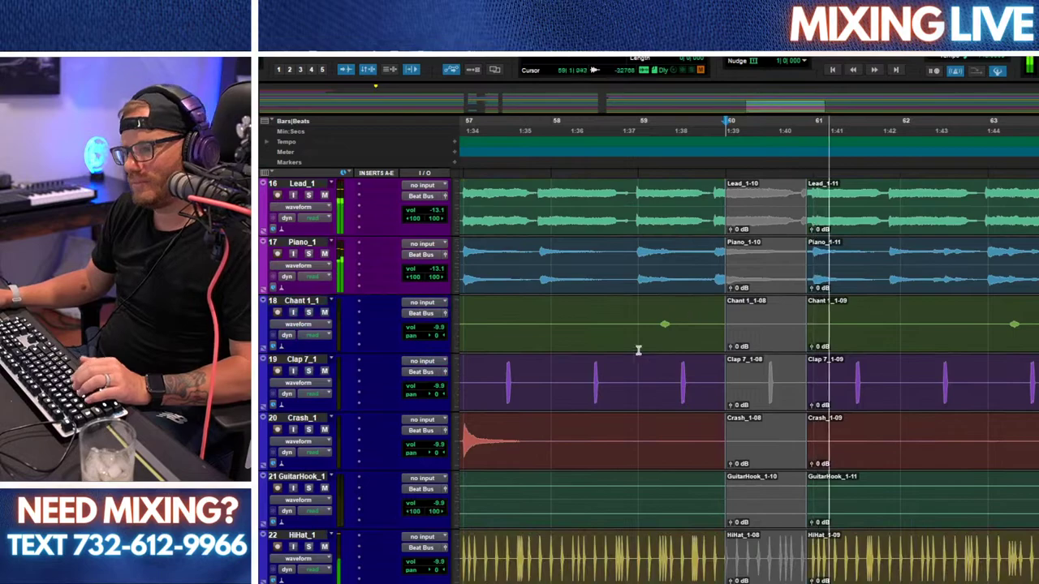
scroll(665, 337, "down", 3)
scroll(690, 324, "up", 2)
scroll(694, 333, "down", 4)
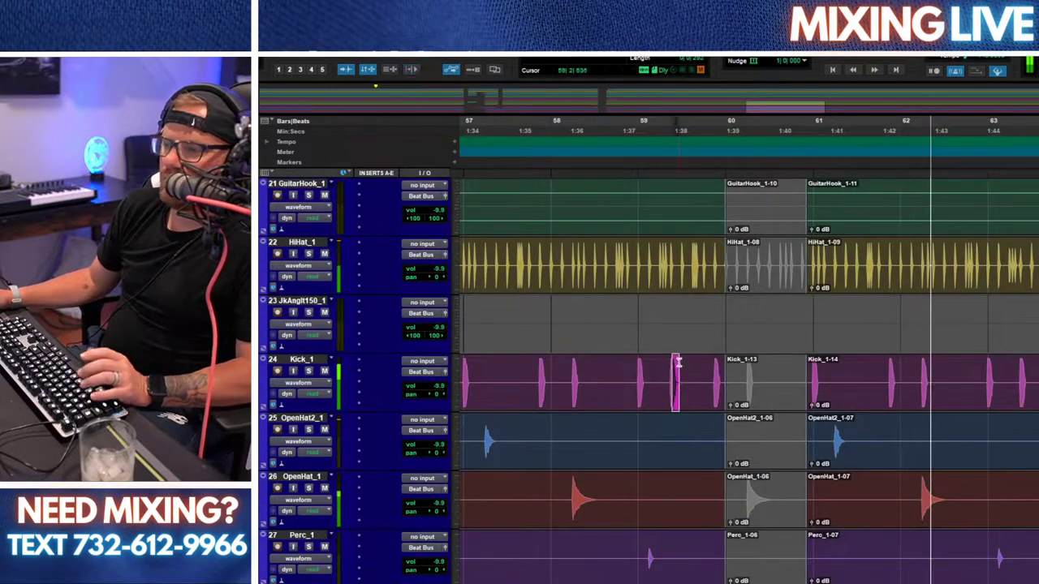
key("space")
key("space")
Step: Set the grid to 1/8 note, split off the last Kick hit before bar 60 and duplicate it onto the start of bar 60
key("n")
left_click(803, 60)
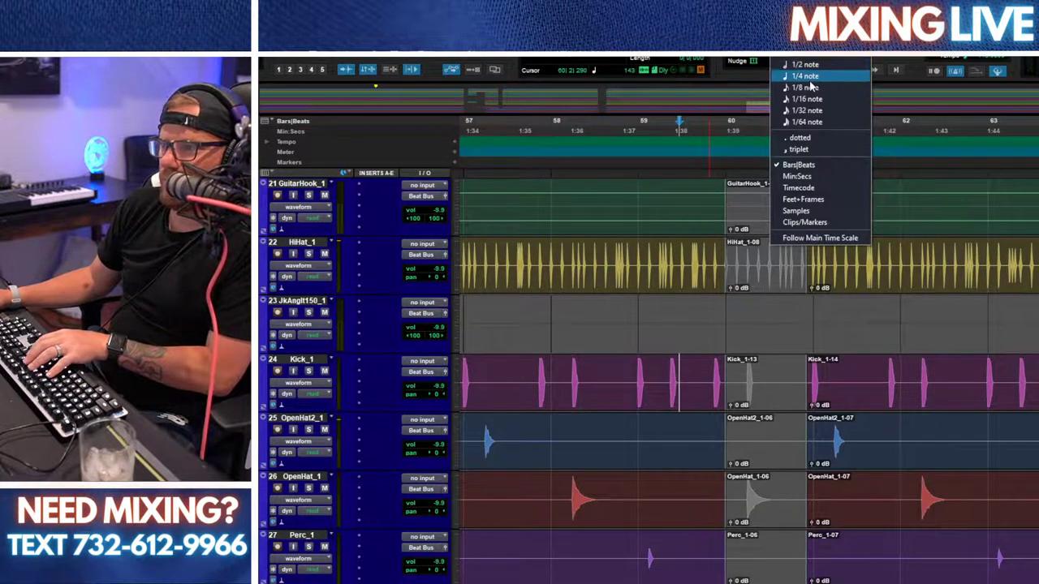
left_click(810, 87)
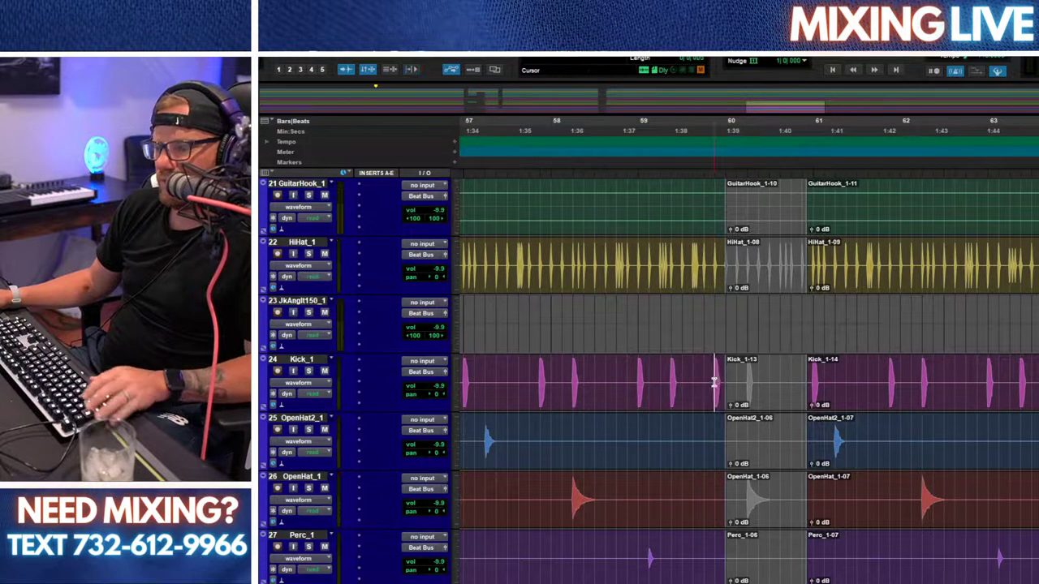
key("e")
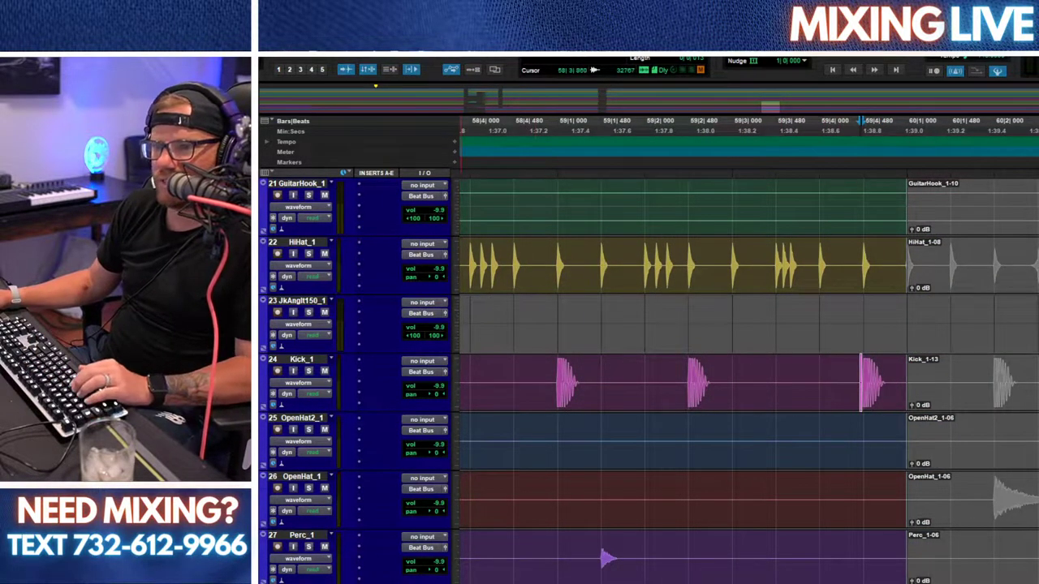
left_click_drag(865, 368, 904, 399)
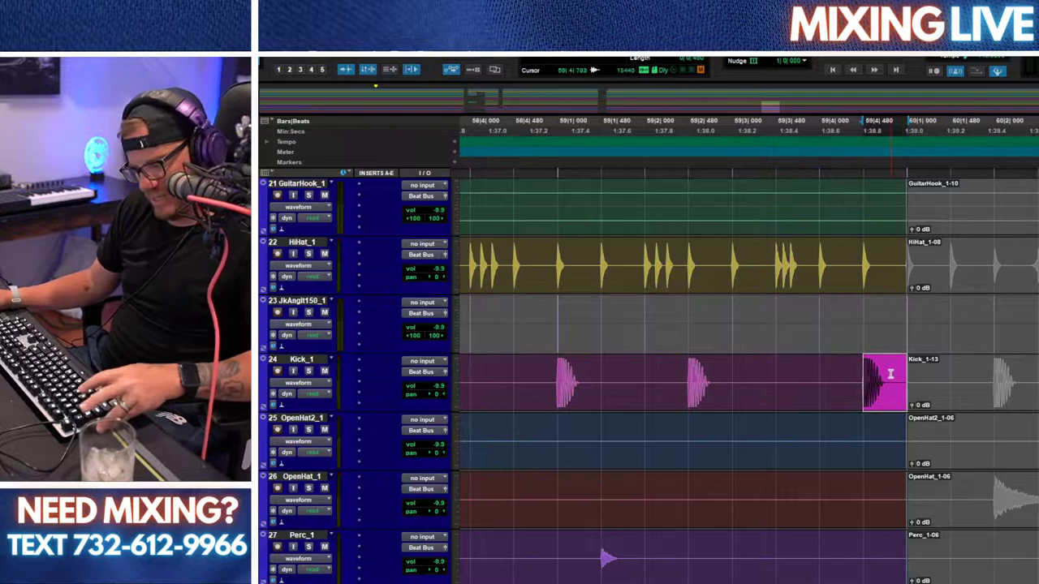
left_click(746, 348)
key("space")
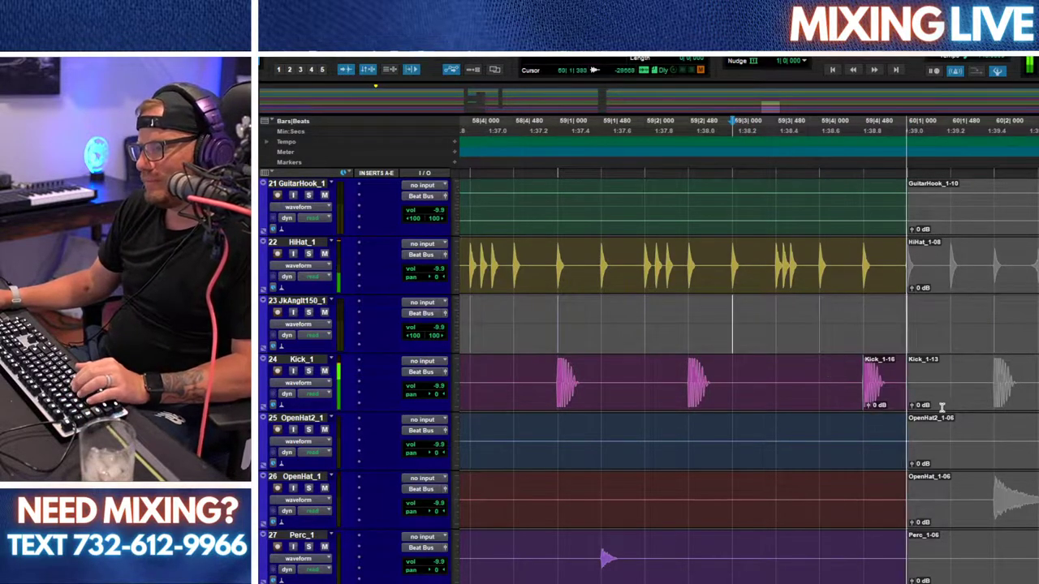
key("ctrl+d")
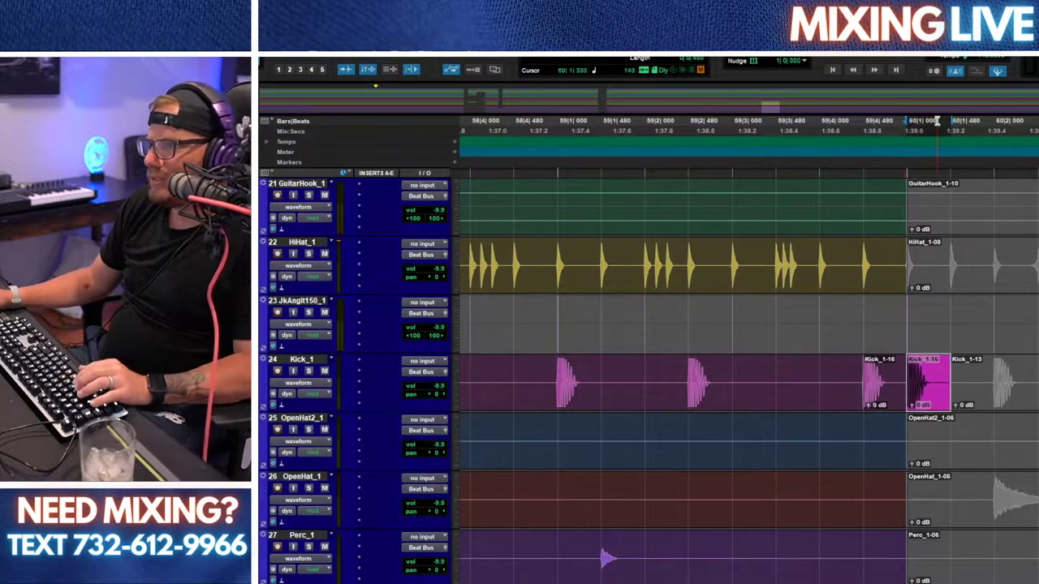
Step: Set the grid to 1/16 note, duplicate the first sixteenth of the bar 60 Kick hit right after itself, and play it back
left_click(784, 60)
left_click(820, 99)
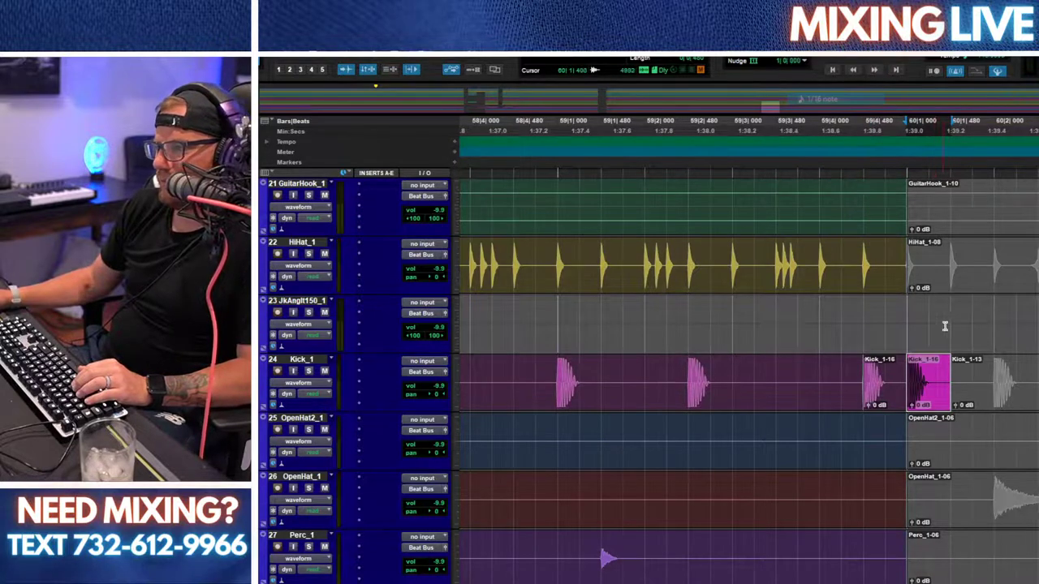
left_click_drag(912, 375, 935, 377)
key("ctrl+d")
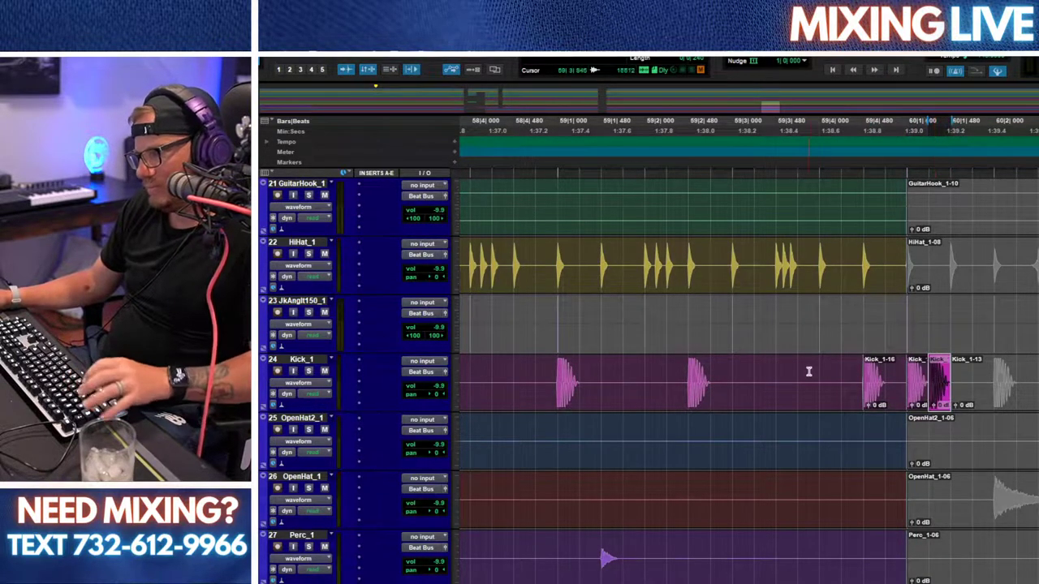
left_click(809, 371)
key("space")
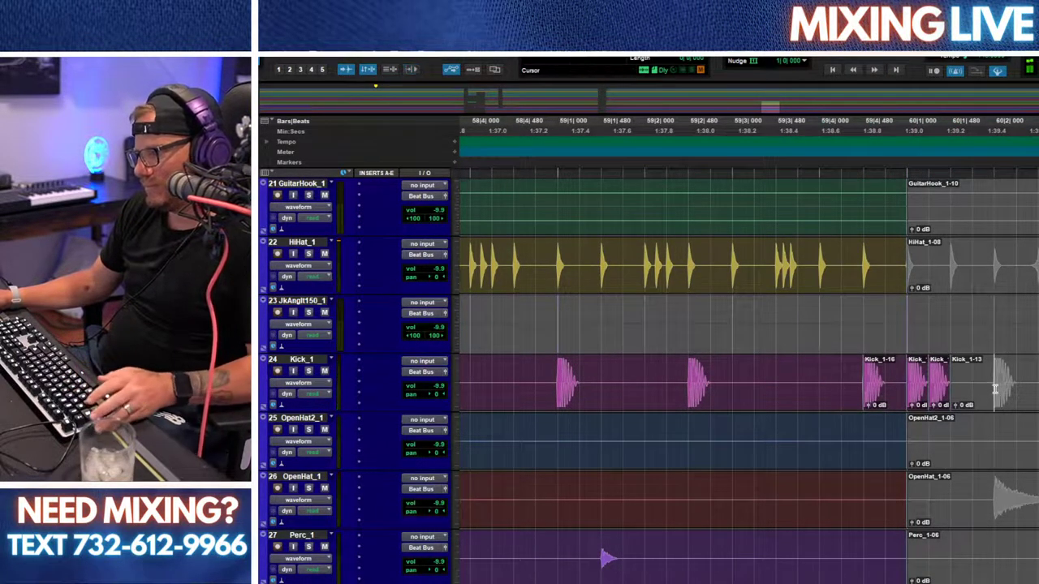
Step: Copy the shortened Kick hits over the remaining muted Kick hits in bar 60 and listen to the pattern
key("ctrl+d")
left_click(820, 377)
key("space")
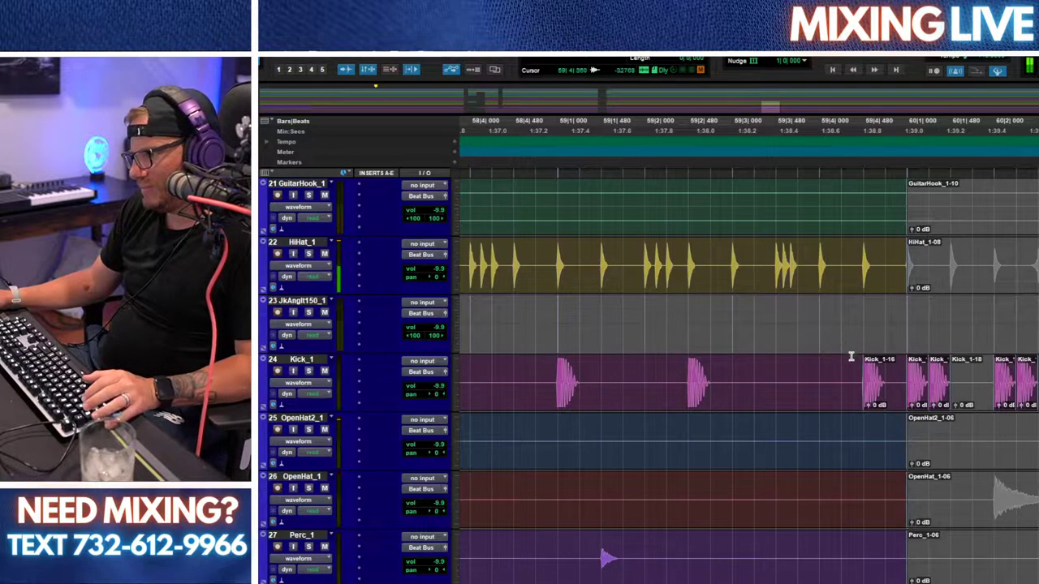
left_click(688, 329)
key("space")
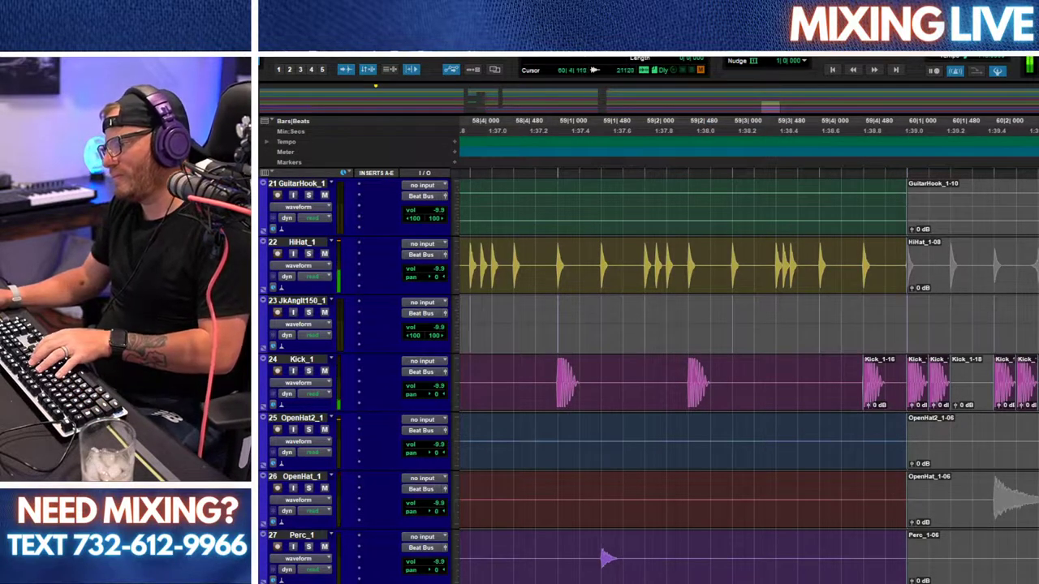
Step: Clear the last part of bar 60 up to the downbeat of bar 61 on the HiHat through OpenHat2 tracks
key("r")
key("t")
key("t")
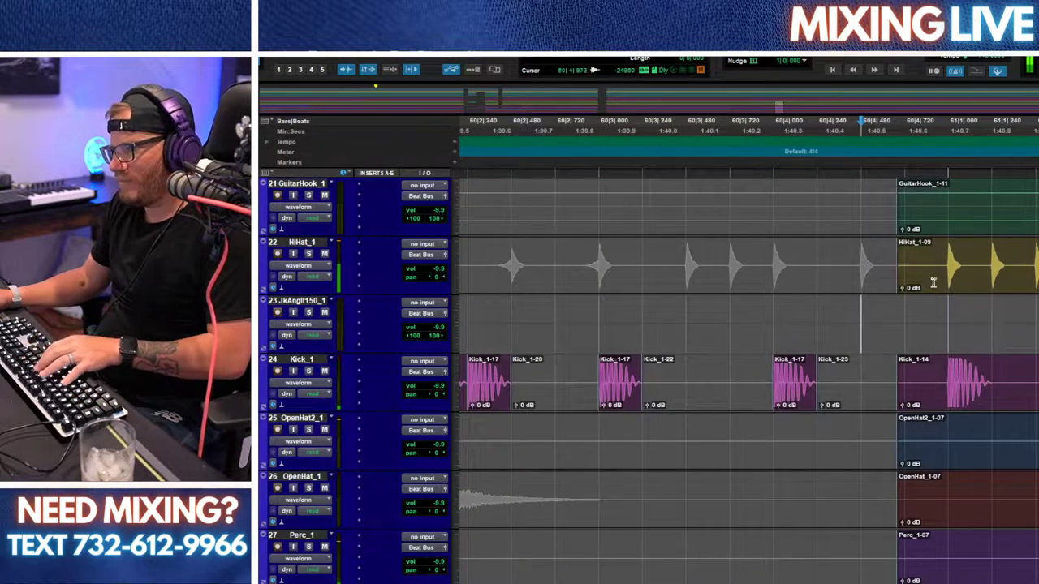
left_click_drag(933, 283, 867, 464)
key("Delete")
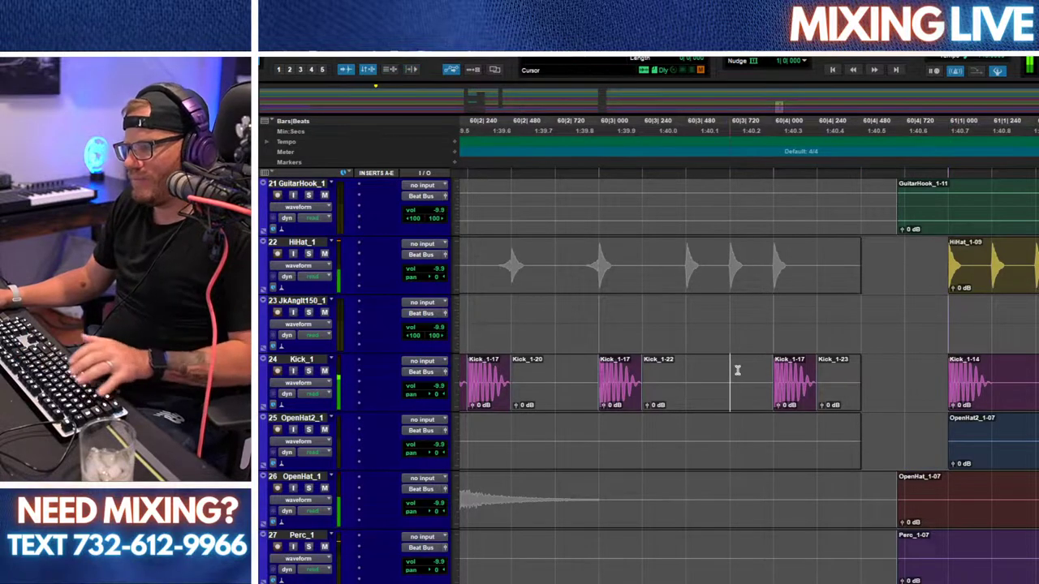
Step: Play from bars 58 and 59 through bar 61 to audition the Kick pattern in the drop
key("space")
key("r")
key("r")
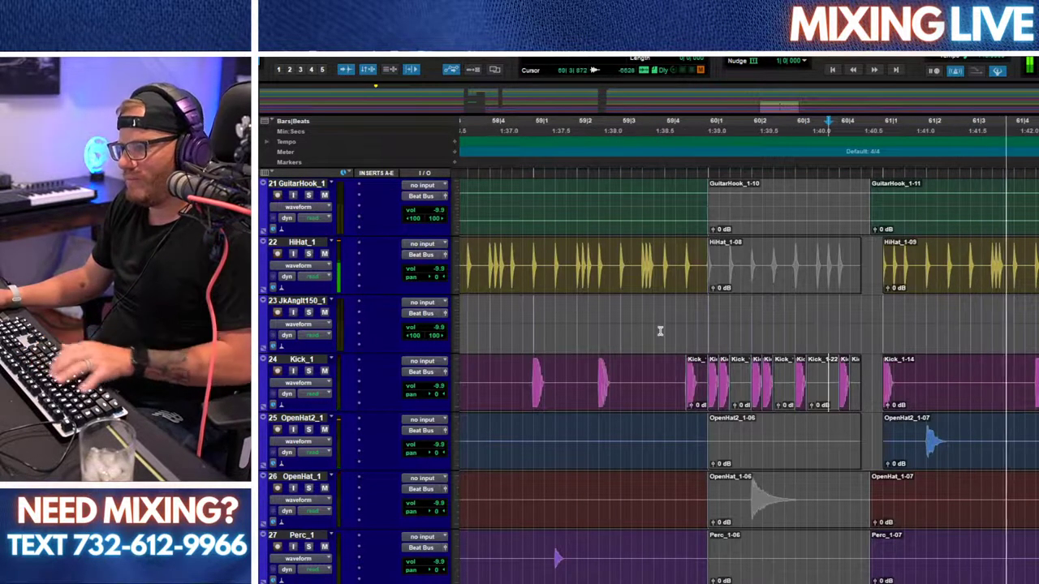
left_click(454, 332)
left_click(485, 274)
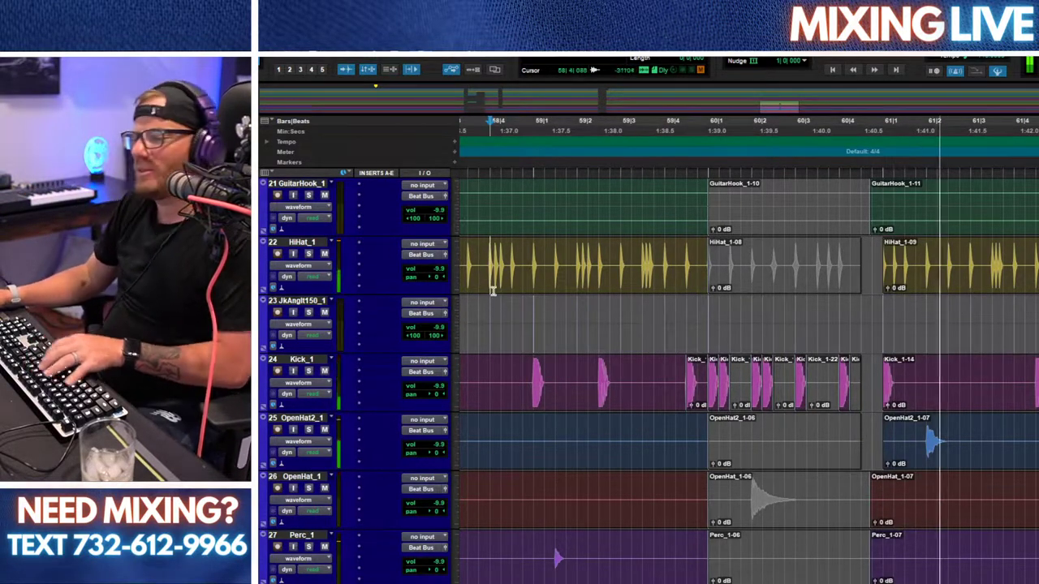
left_click(595, 344)
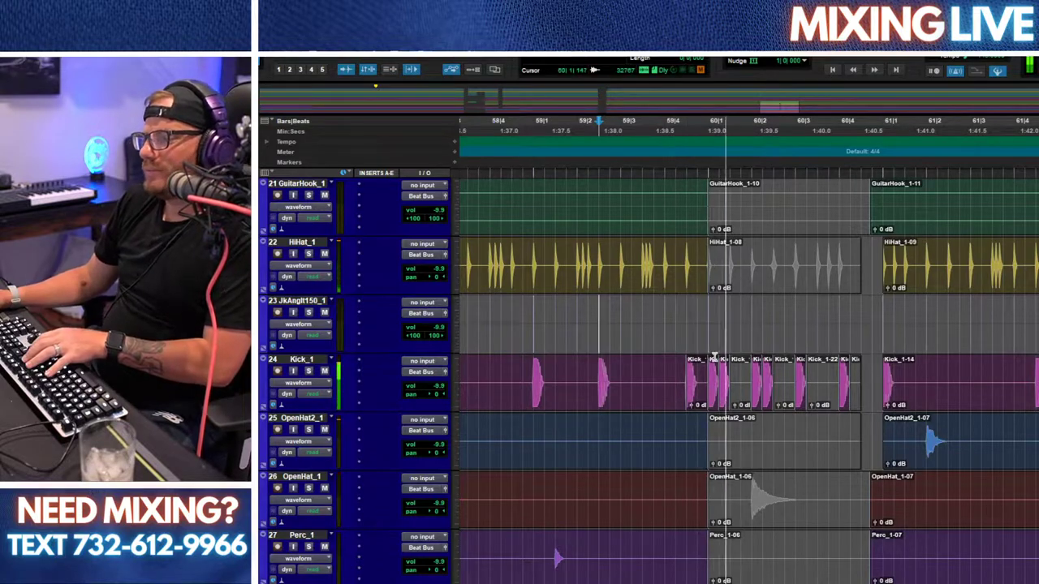
Step: Delete the opening sixteenth of the Kick hit just before bar 60 and listen to the transition
left_click_drag(696, 373, 687, 374)
key("Delete")
left_click(618, 366)
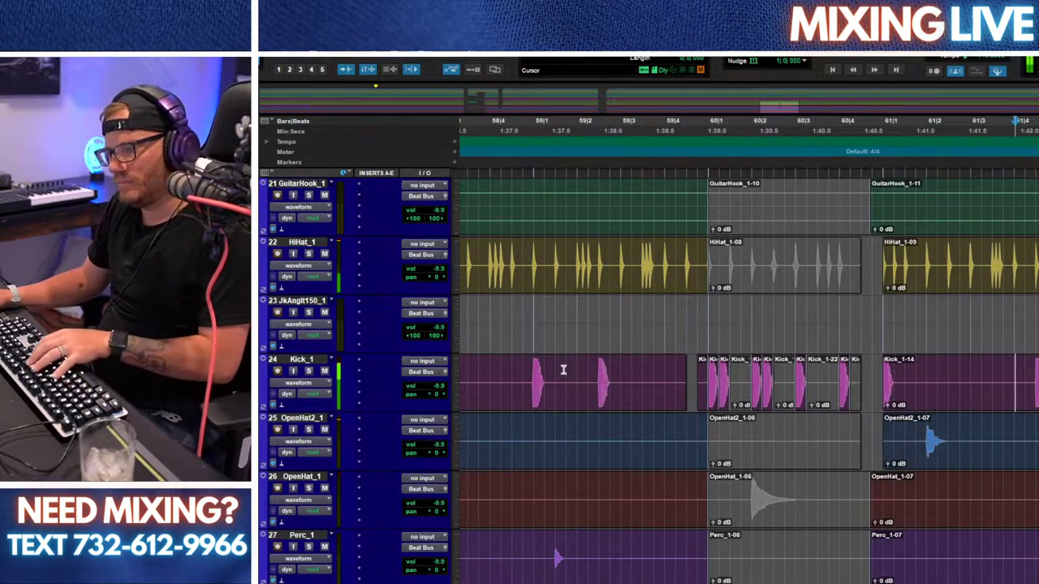
left_click(524, 374)
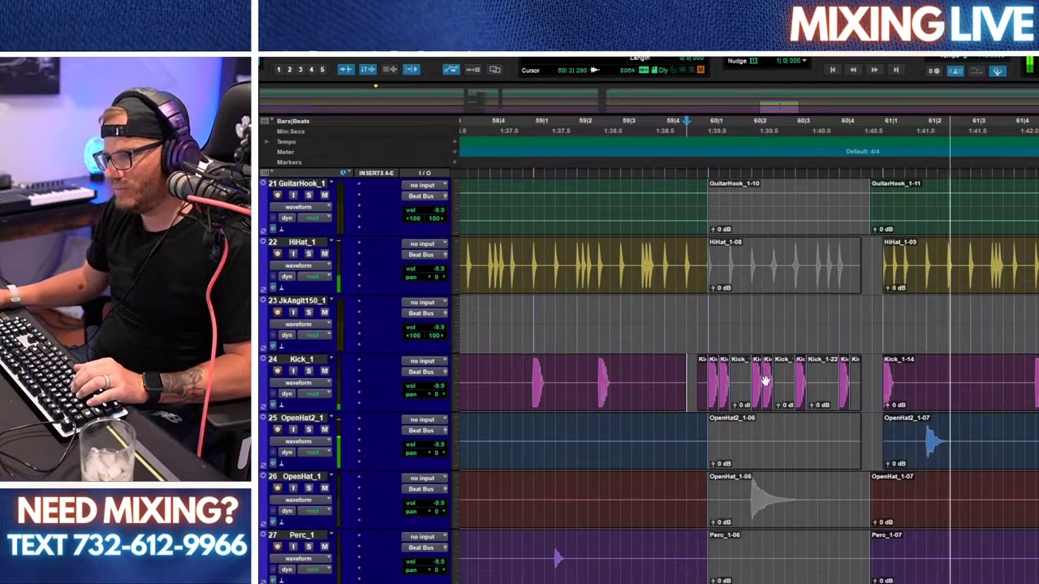
Step: Shift the second Kick hit of the pair on beat 2 of bar 60 one sixteenth later and play the drop
left_click_drag(765, 388, 777, 387)
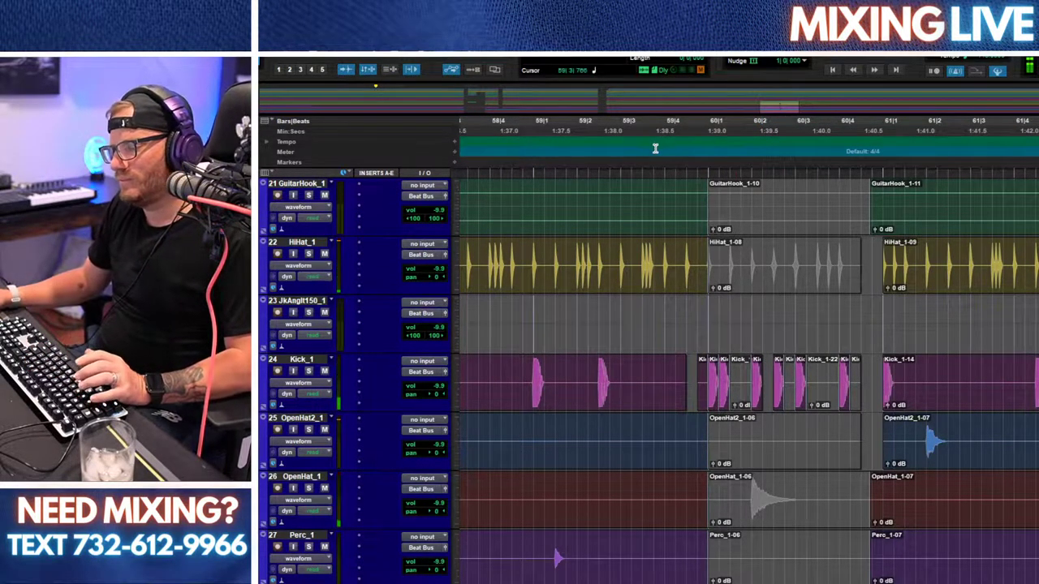
key("space")
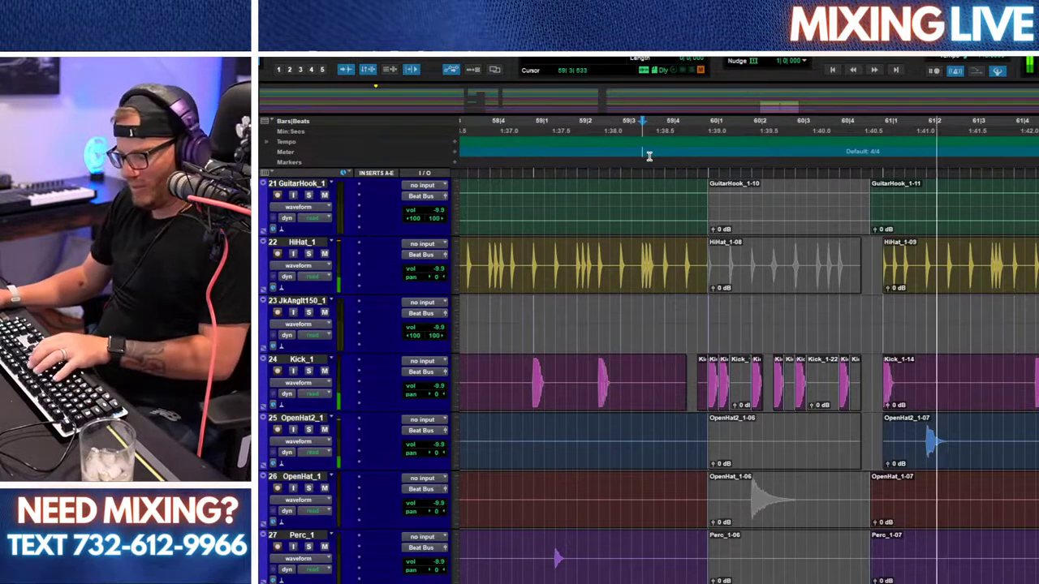
key("r")
key("r")
key("space")
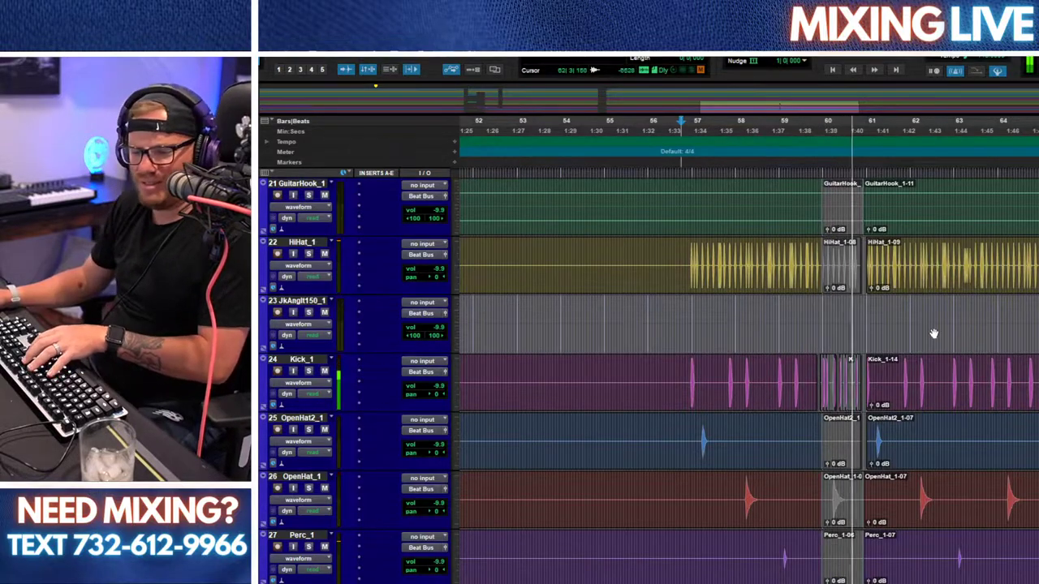
Step: Unmute the Bass clip in bar 60 so the bass plays through the drop, and start playback
scroll(860, 345, "up", 15)
scroll(862, 339, "down", 20)
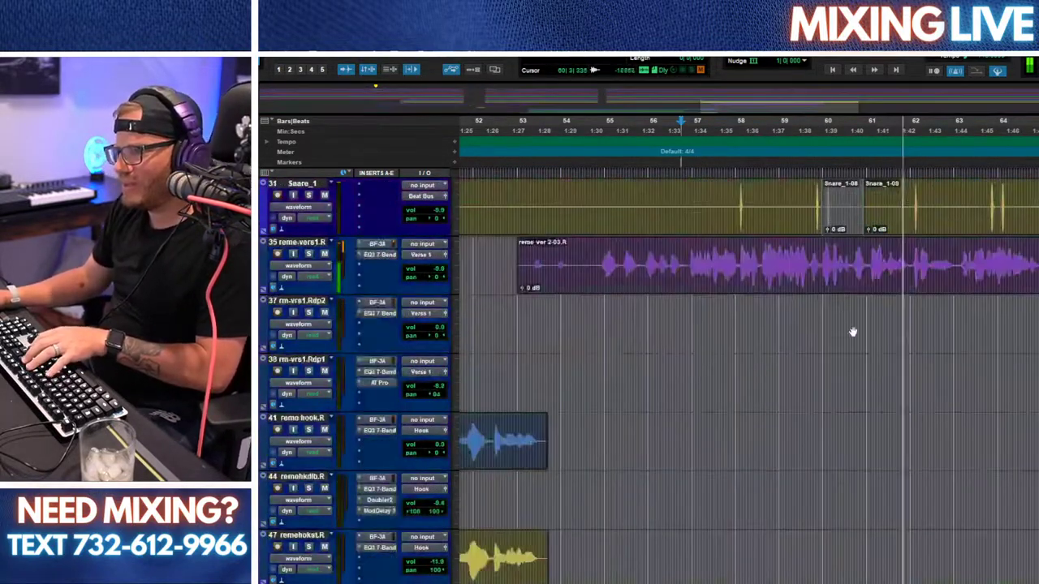
scroll(811, 300, "up", 10)
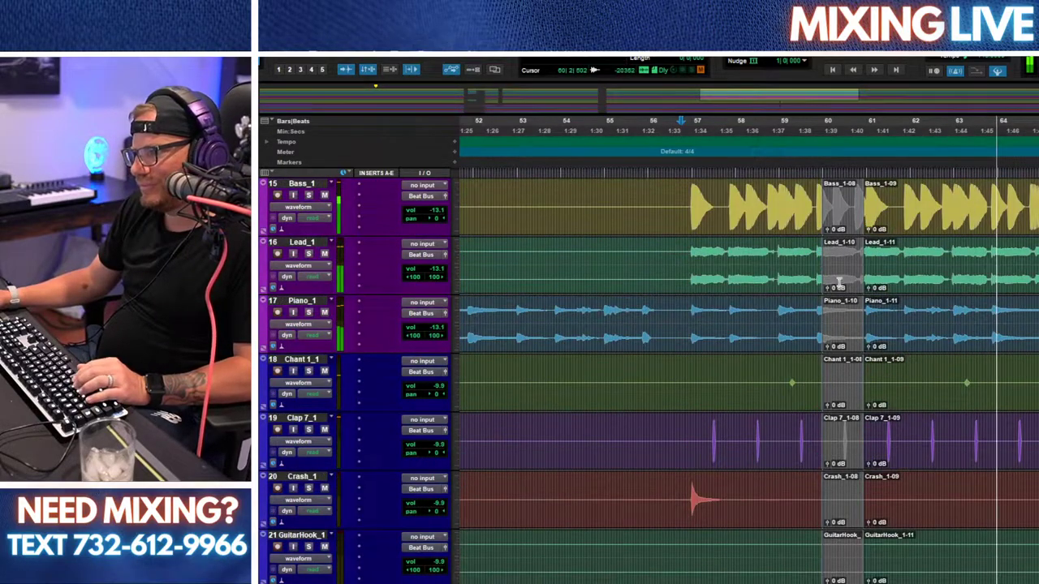
left_click(839, 282)
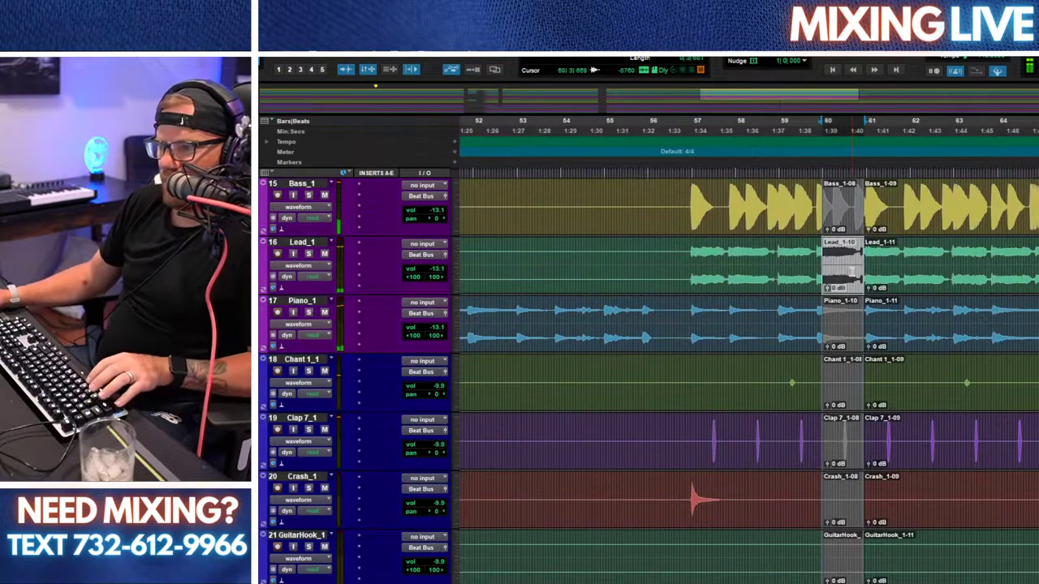
left_click(844, 205)
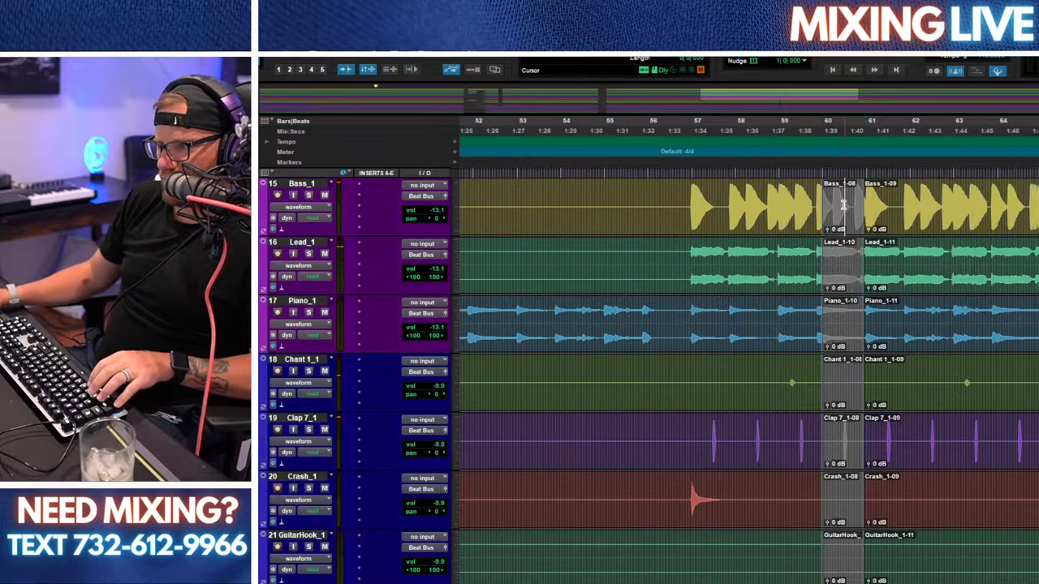
left_click(839, 202)
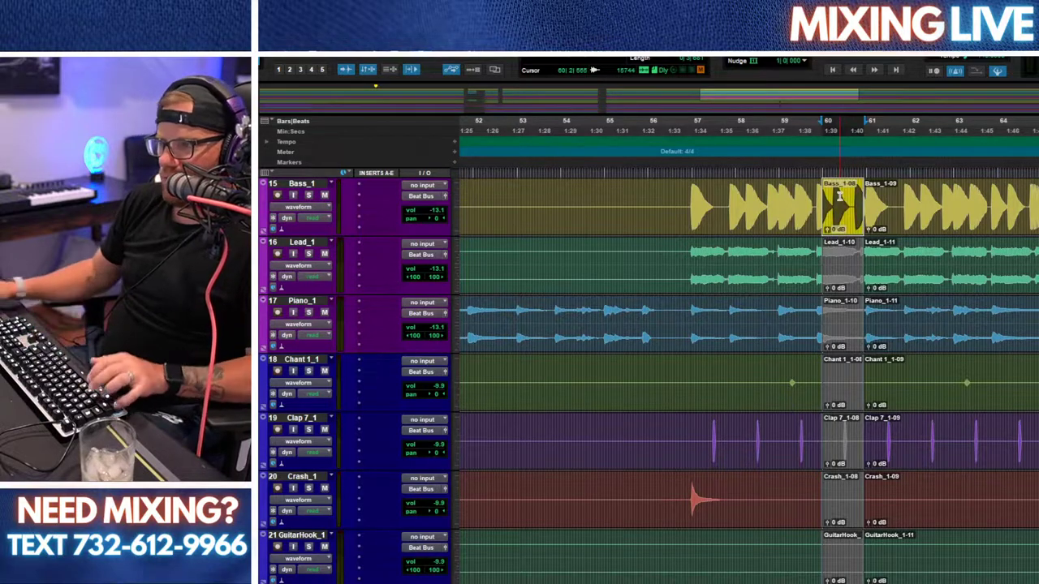
key("space")
Step: Listen to the bar 60 drop with the bass included while checking the melodic and drum tracks
scroll(858, 286, "up", 2)
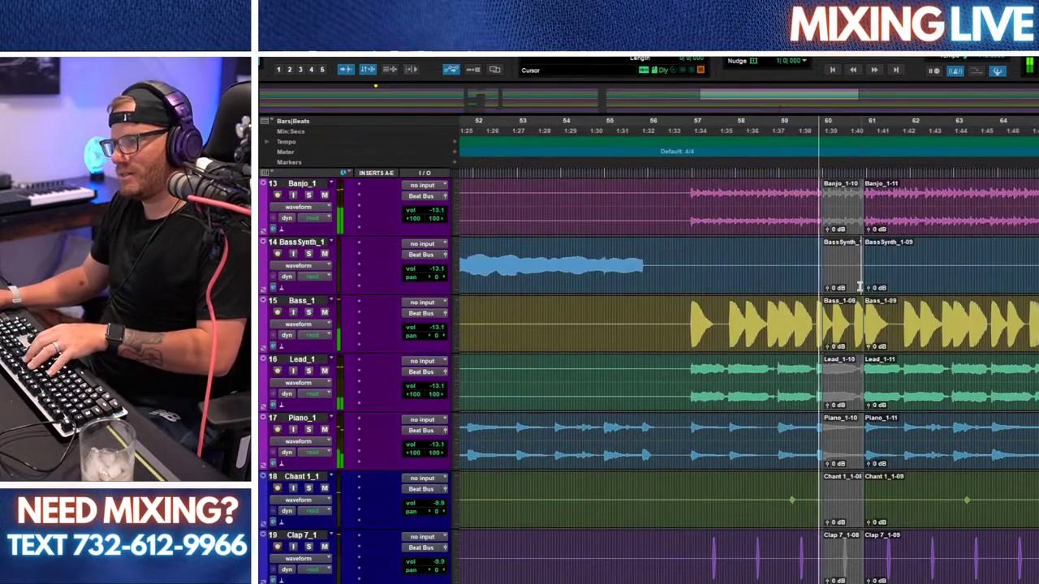
scroll(859, 286, "up", 2)
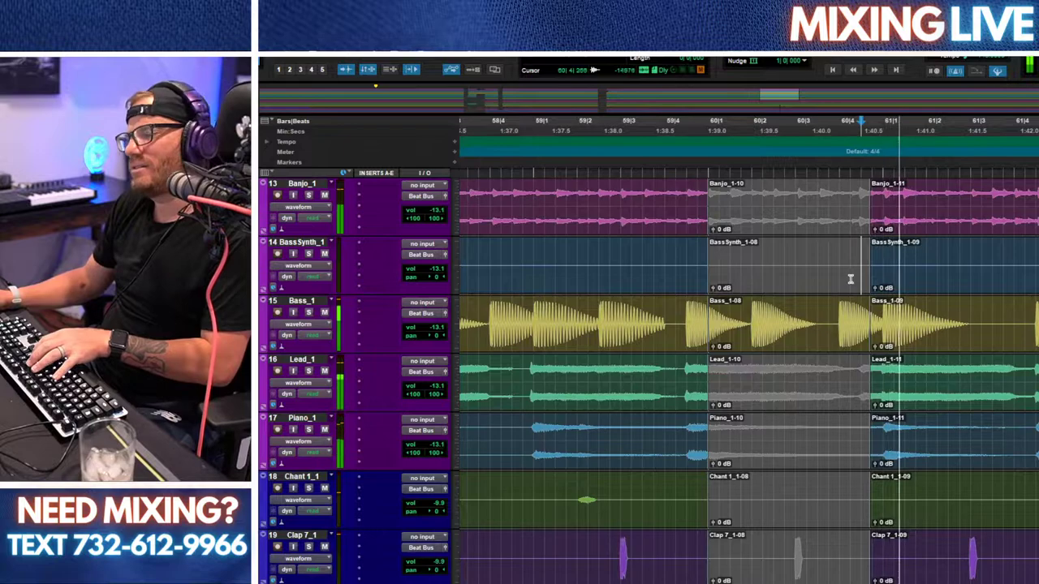
scroll(850, 279, "down", 1)
scroll(822, 282, "up", 1)
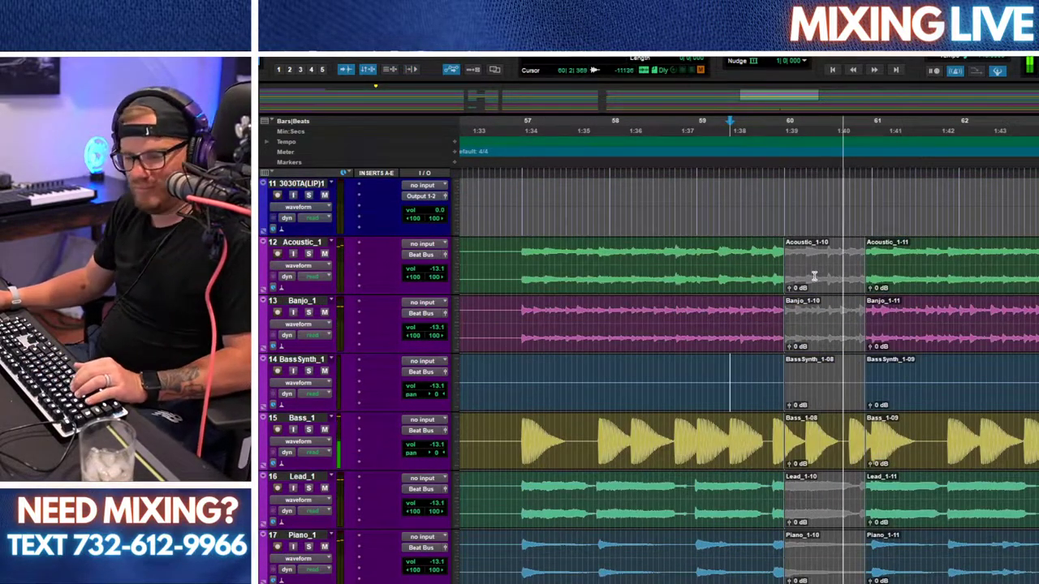
scroll(809, 272, "down", 1)
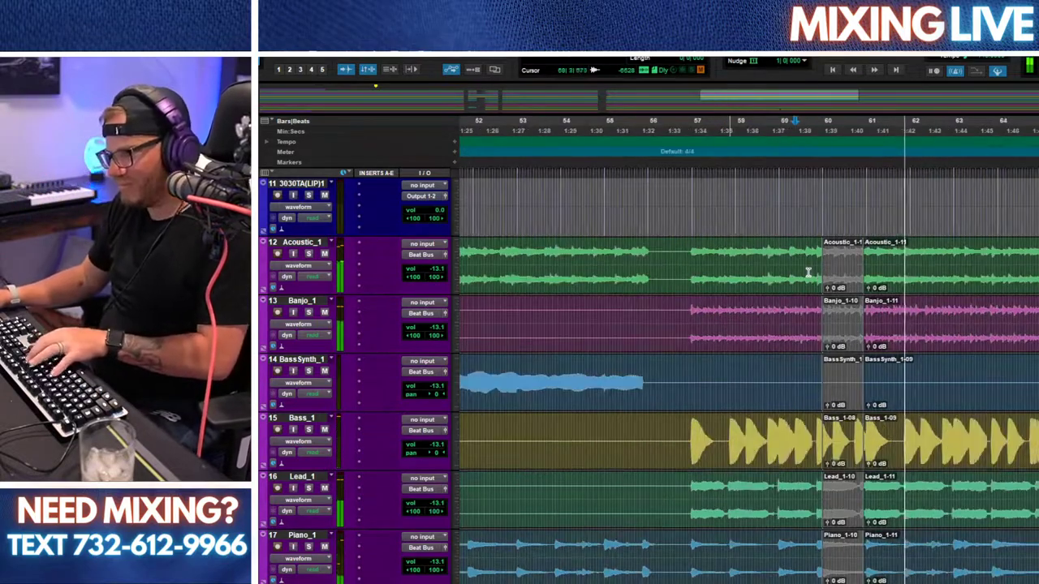
scroll(820, 292, "down", 6)
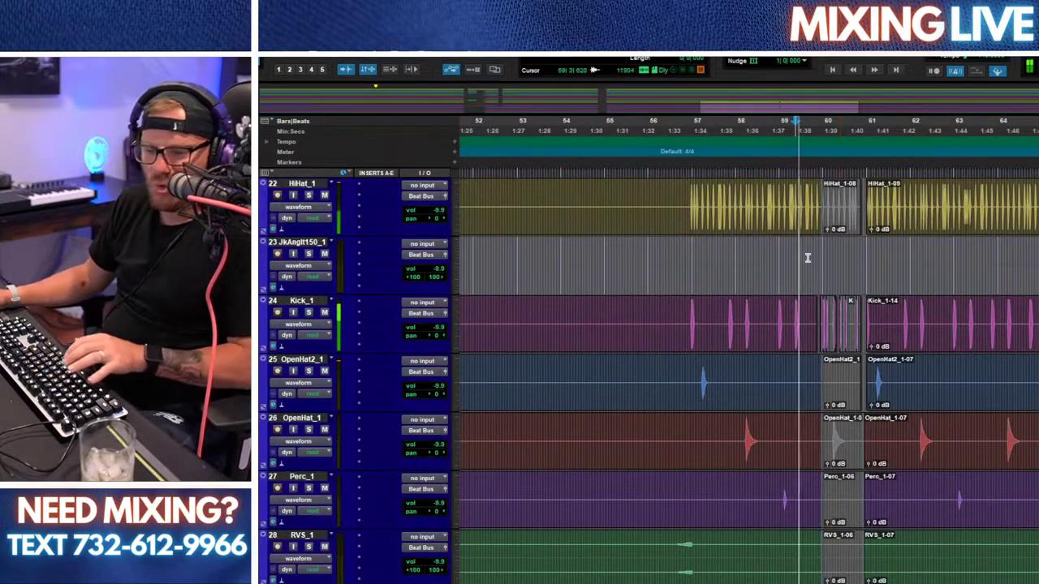
Step: Set the grid to one bar and delete the start of the clips on remevr2dlb.R and remvr21_2.R up to bar 56
left_click(816, 58)
left_click(817, 60)
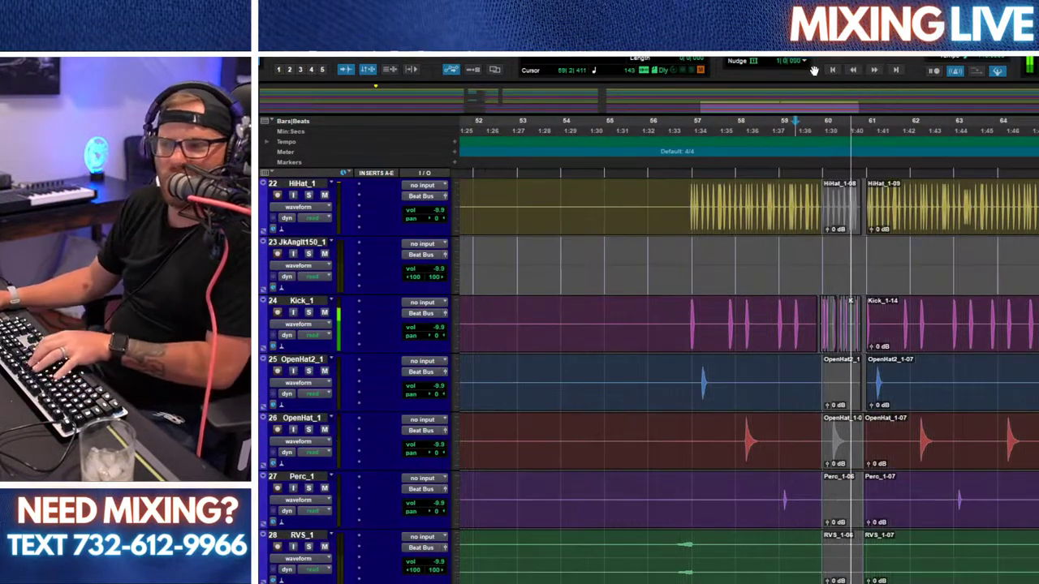
key("r")
scroll(836, 389, "down", 3)
scroll(835, 381, "down", 2)
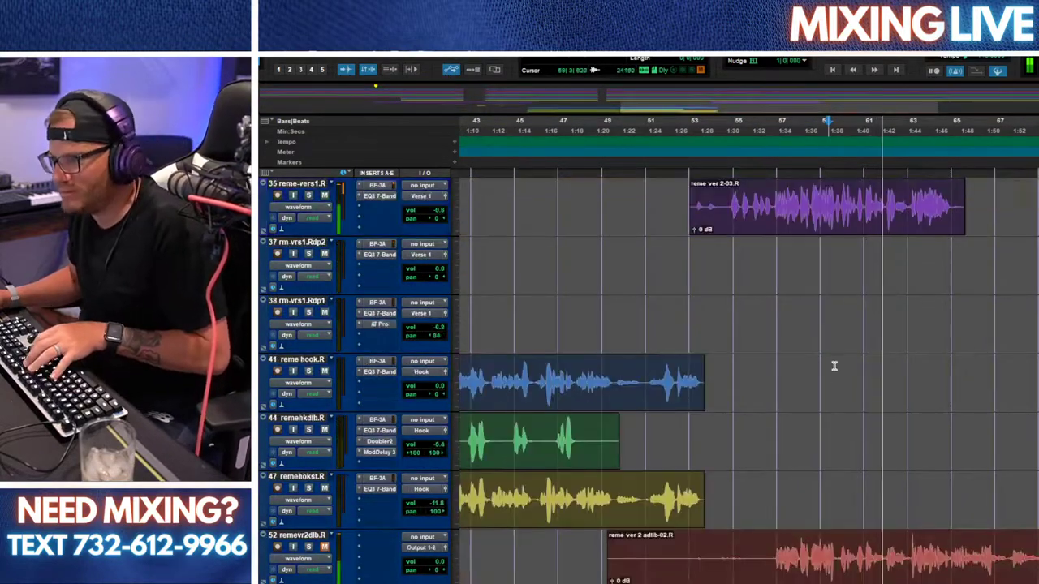
left_click_drag(754, 517, 574, 566)
key("Delete")
key("r")
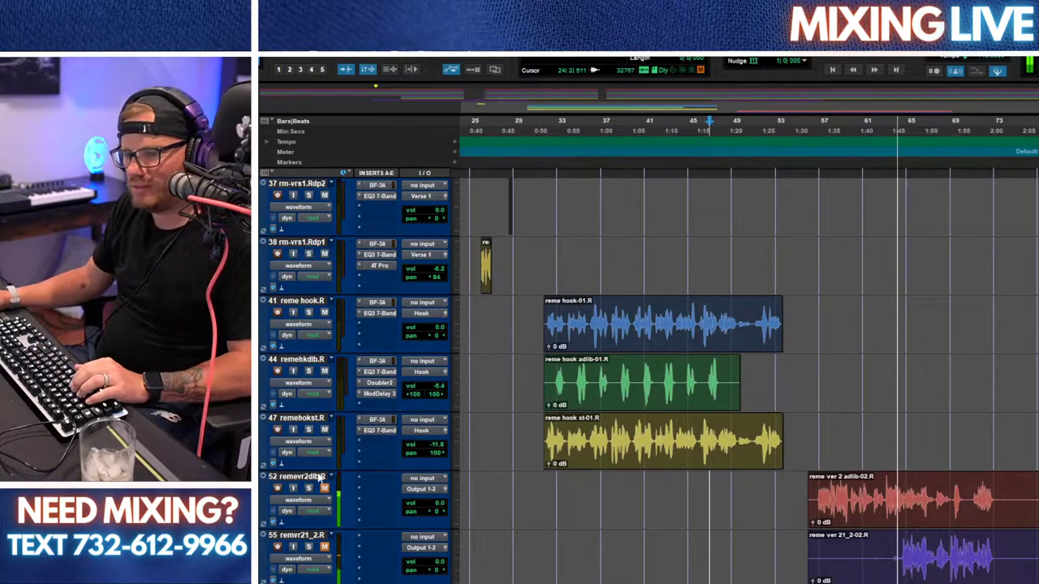
Step: Move the remevr2dlb.R track directly below reme-vers1.R, play from its clip start and unmute the track
scroll(485, 339, "up", 5)
left_click_drag(458, 579, 504, 452)
key("space")
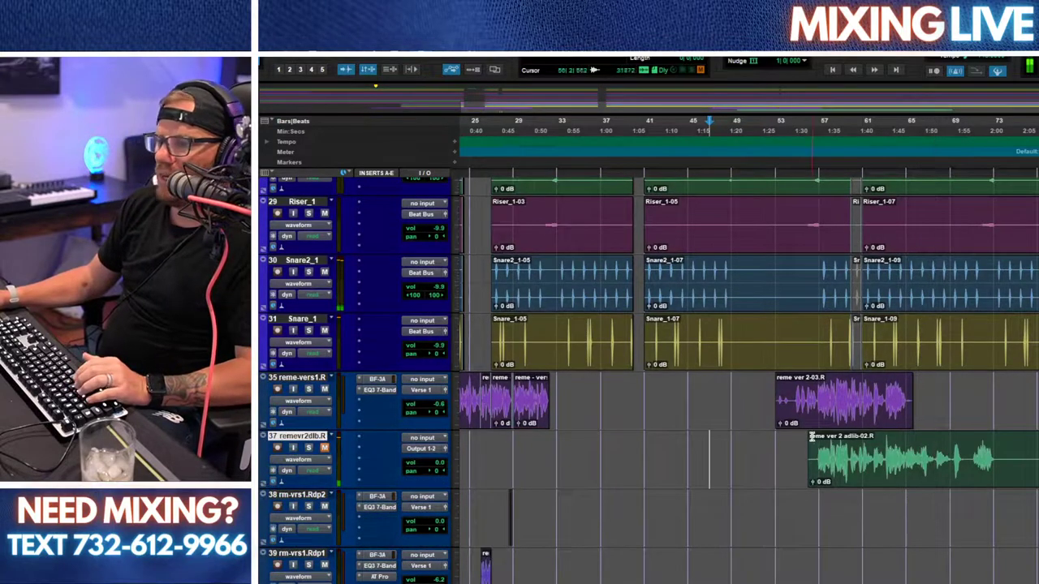
left_click(807, 456)
key("space")
left_click(325, 448)
Step: Move the remvr21_2.R track below reme-vers1.R and duplicate reme-vers1.R once with automation, inserts, sends and group assignments but no playlists
scroll(884, 467, "down", 5)
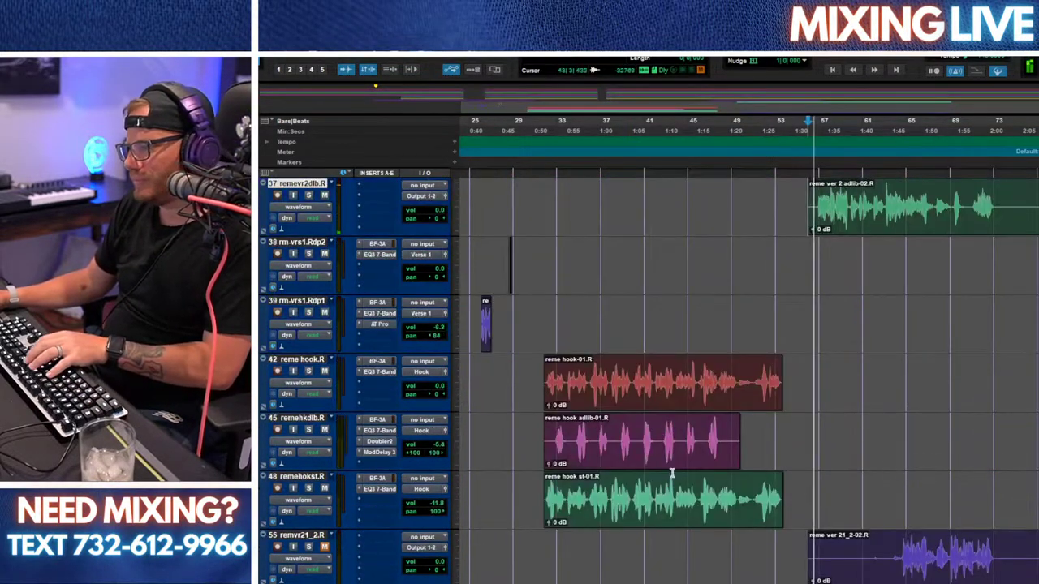
left_click_drag(302, 535, 361, 381)
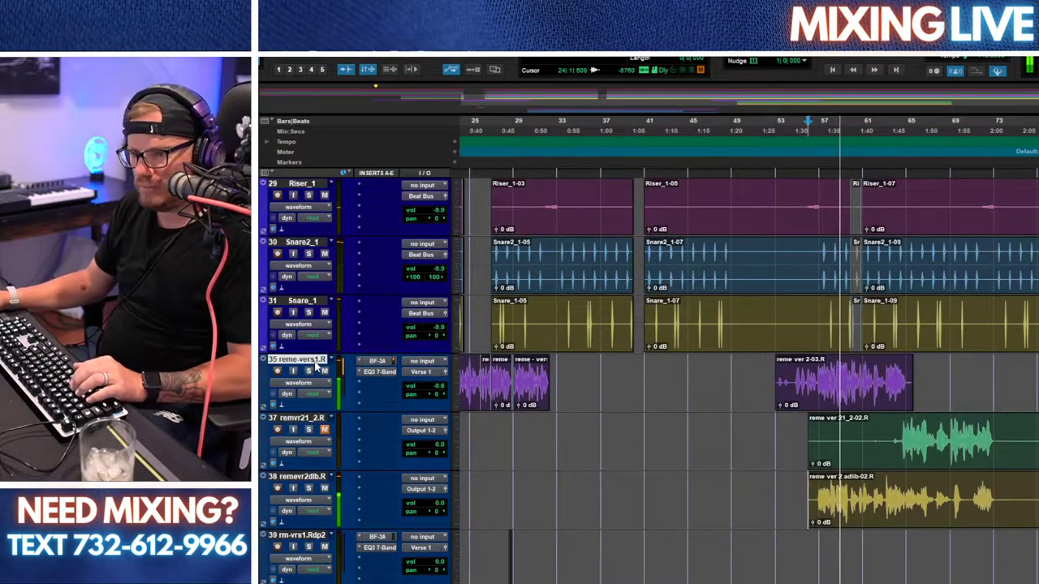
right_click(292, 360)
left_click(364, 534)
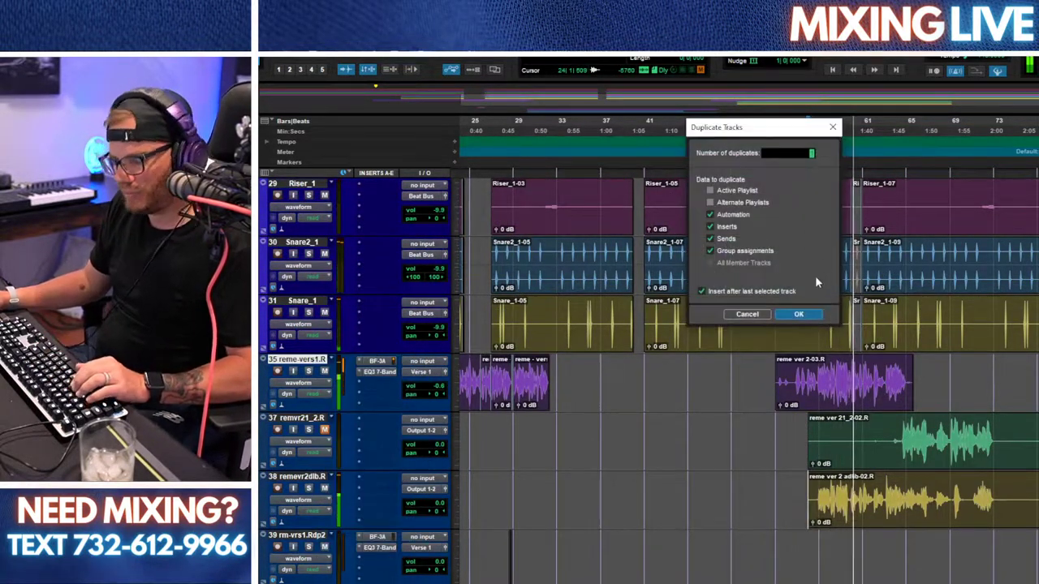
left_click(798, 314)
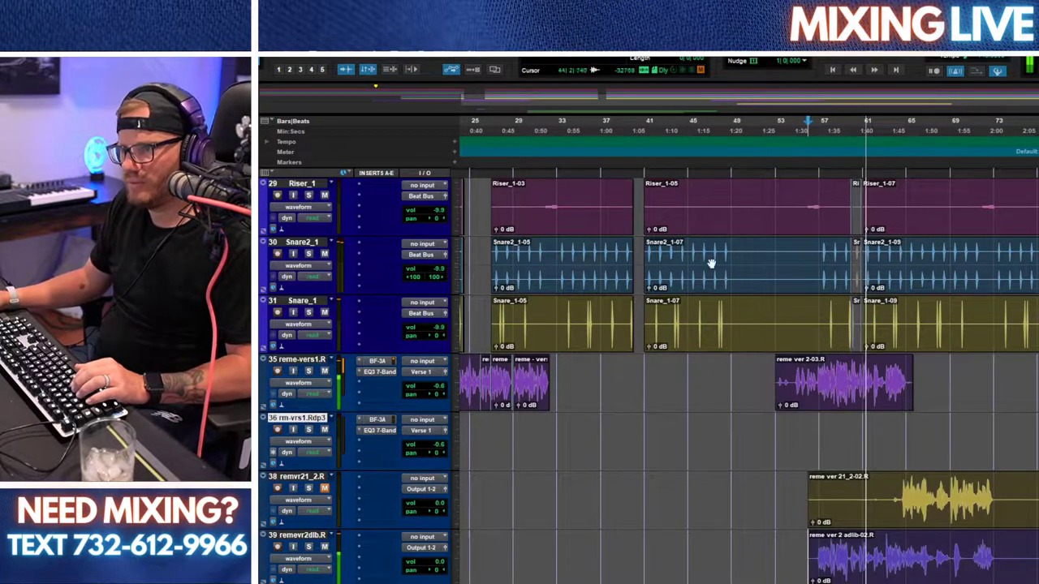
Step: Move the reme ver 21_2-02.R clip onto the rm-vrs1.Rdp3 track and delete its quiet start before the vocal near the end of bar 64
left_click_drag(872, 498, 870, 442)
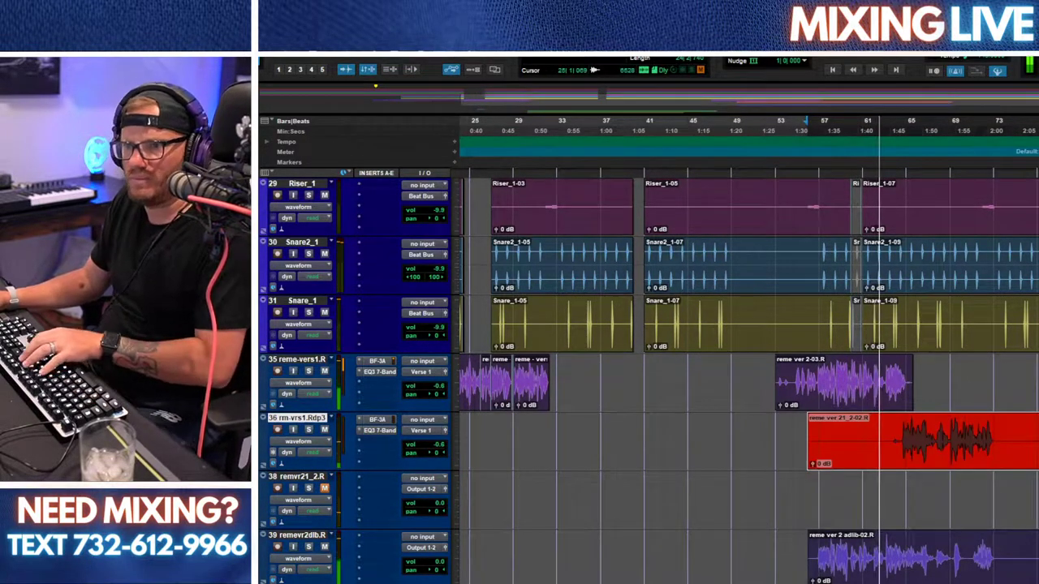
left_click(880, 383)
key("t")
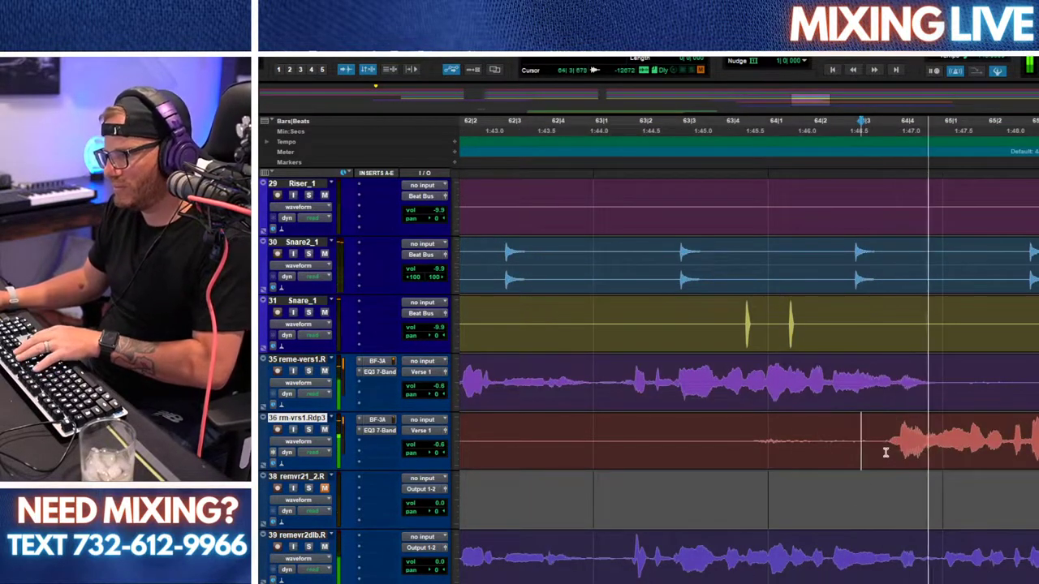
left_click_drag(882, 452, 834, 453)
key("Delete")
double_click(827, 453)
key("Delete")
key("s")
key("r")
key("r")
key("r")
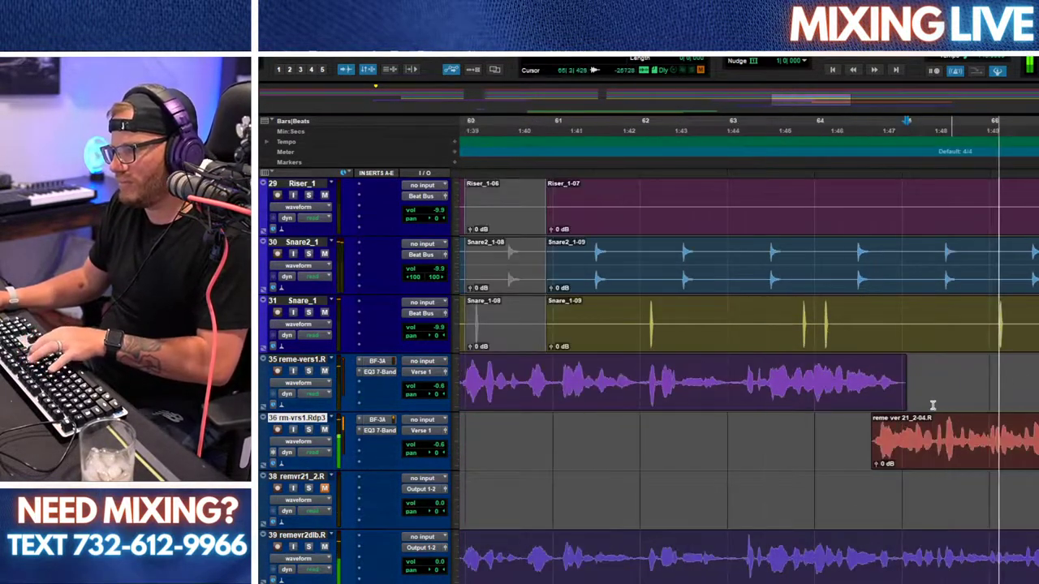
Step: Duplicate rm-vrs1.Rdp3 with automation, inserts, sends and group assignments but no playlists, and move the reme ver 2 adlib-02.R clip onto the duplicate
scroll(877, 439, "down", 2)
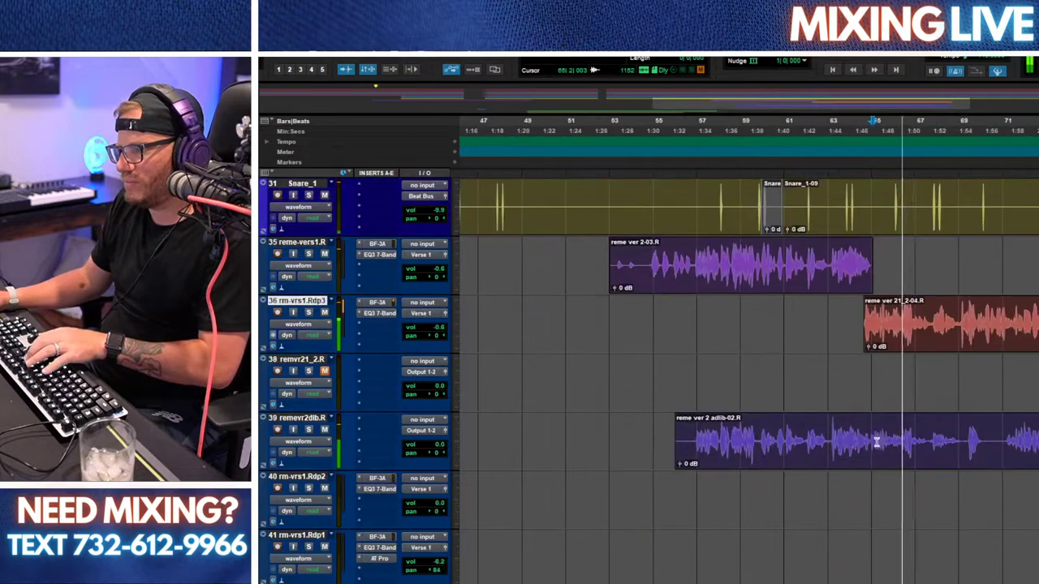
left_click(295, 313)
left_click(869, 249)
left_click(762, 259)
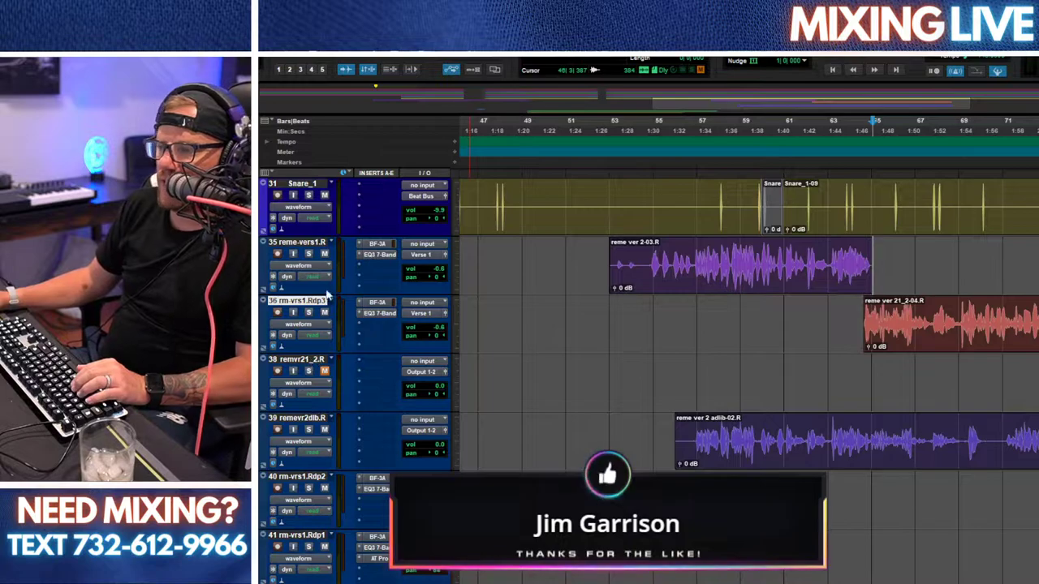
right_click(308, 308)
left_click(394, 434)
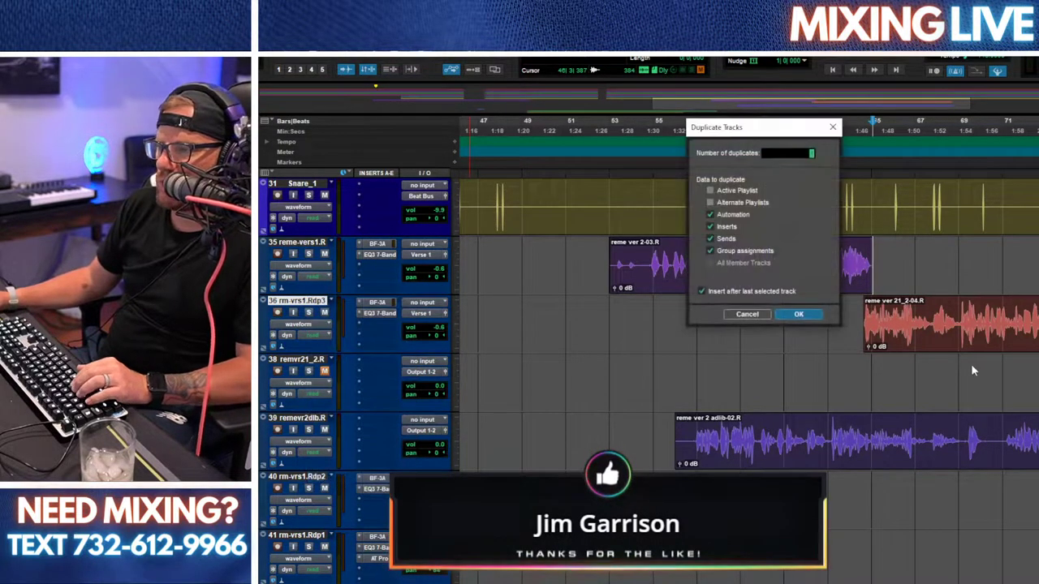
left_click(802, 318)
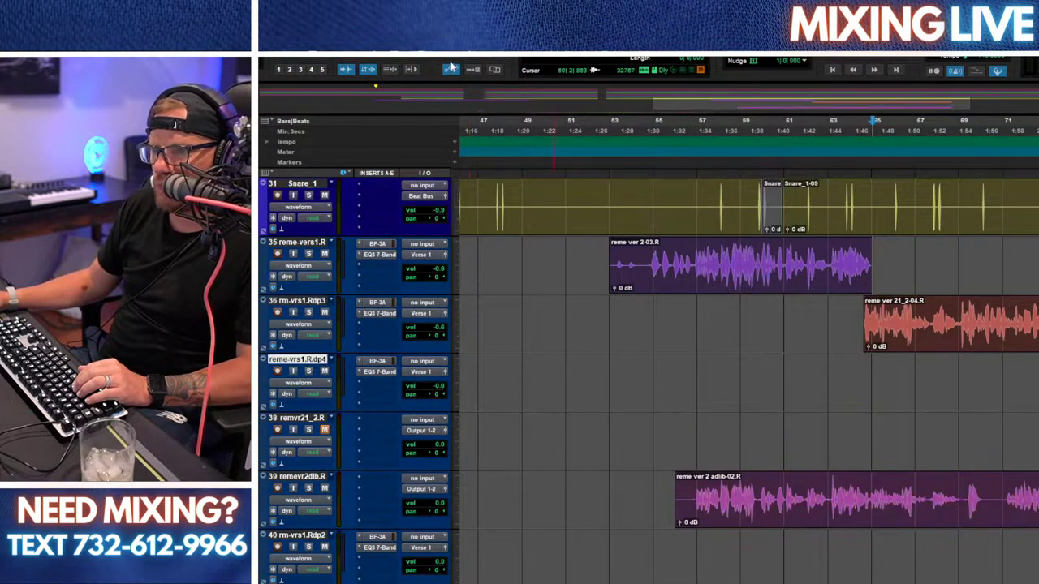
left_click_drag(950, 495, 937, 383)
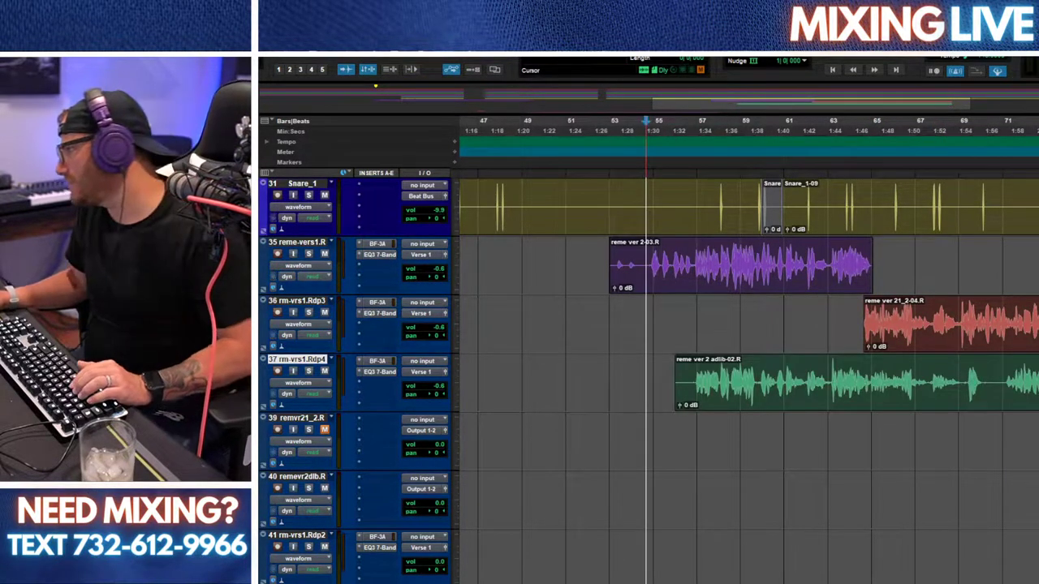
Step: Play verse 2 and set the adlib track rm-vrs1.Rdp4 to a volume of -12.1 dB and a pan of 100 in the mixer
key("space")
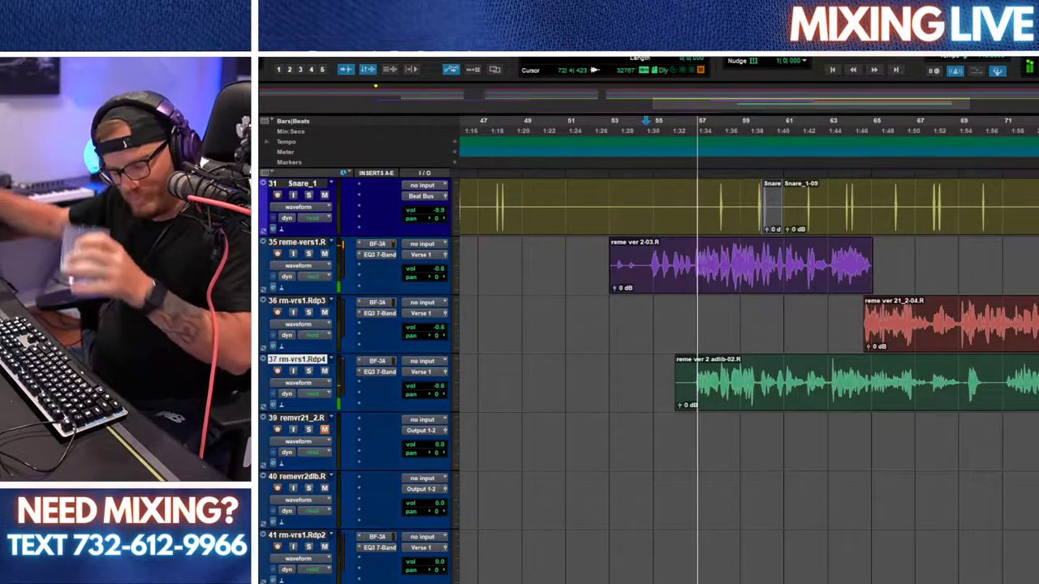
key("ctrl+equal")
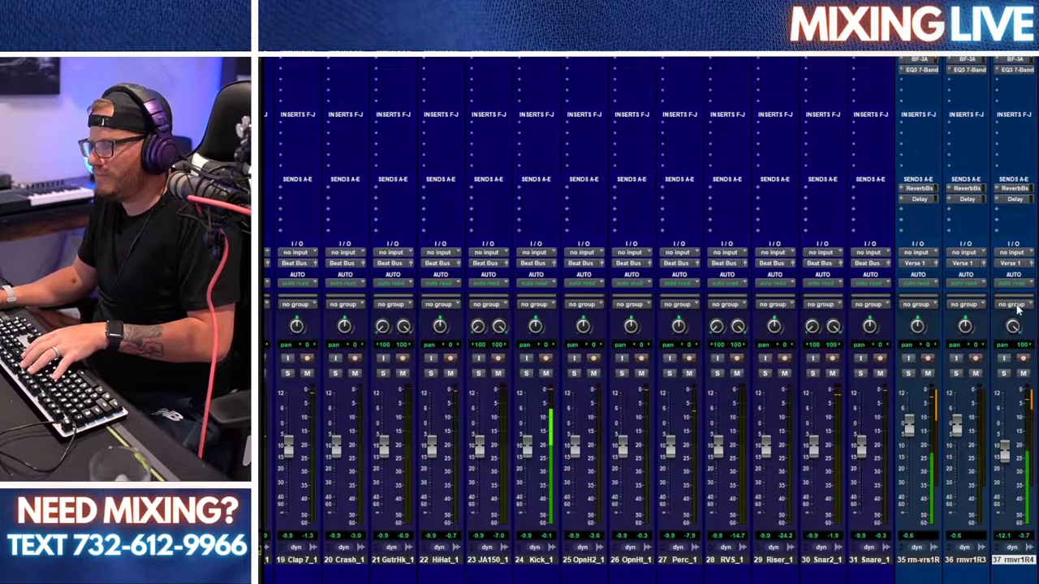
key("ctrl+equal")
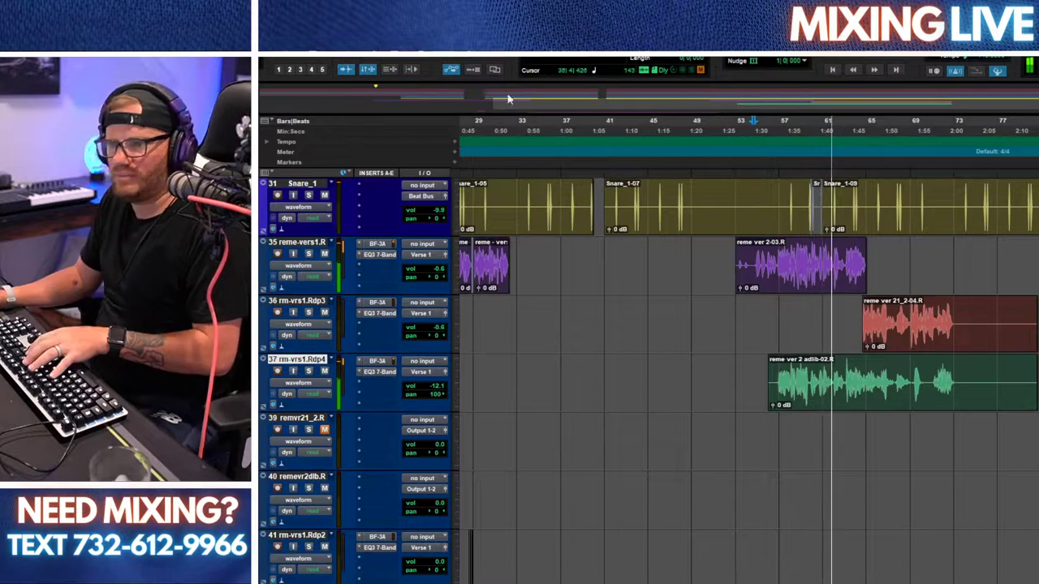
Step: Delete the silent tails of the verse 2 clips on rm-vrs1.Rdp3 and rm-vrs1.Rdp4 from about bar 73 onward
left_click_drag(951, 344, 1038, 371)
key("BackSpace")
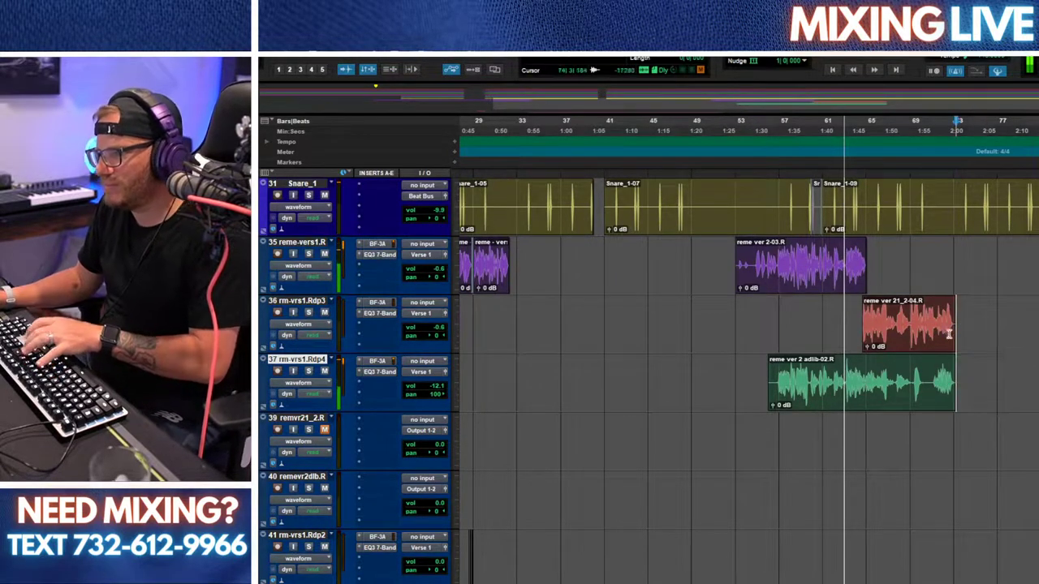
key("r")
Step: Try to delete bars 65 to 68 on the Perc_1 through Snare_1 tracks for a beat drop, and undo the deletion
scroll(784, 313, "up", 4)
left_click(809, 304)
key("t")
key("t")
key("t")
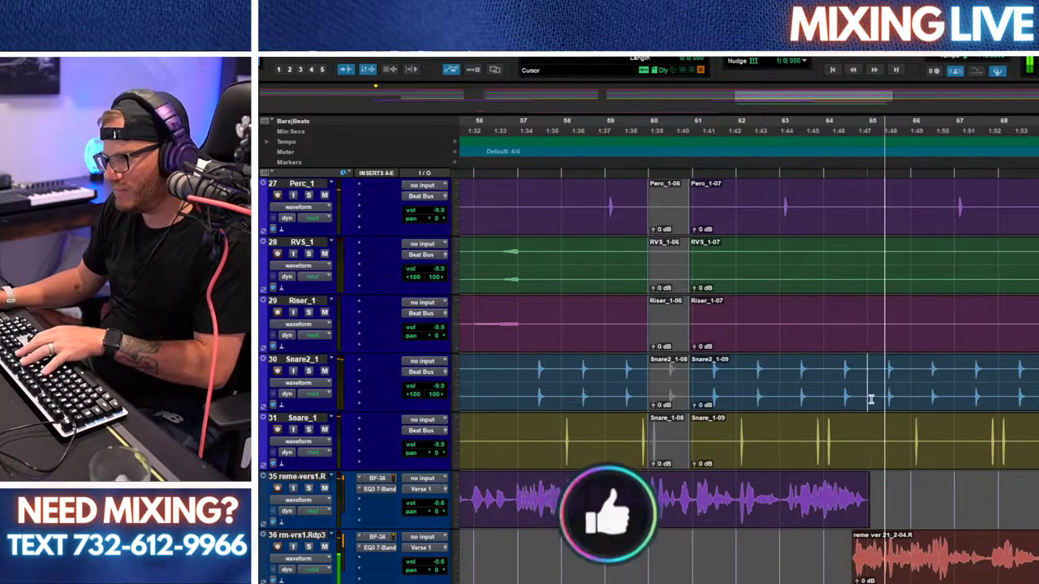
left_click_drag(870, 397, 966, 370)
left_click_drag(870, 443, 988, 200)
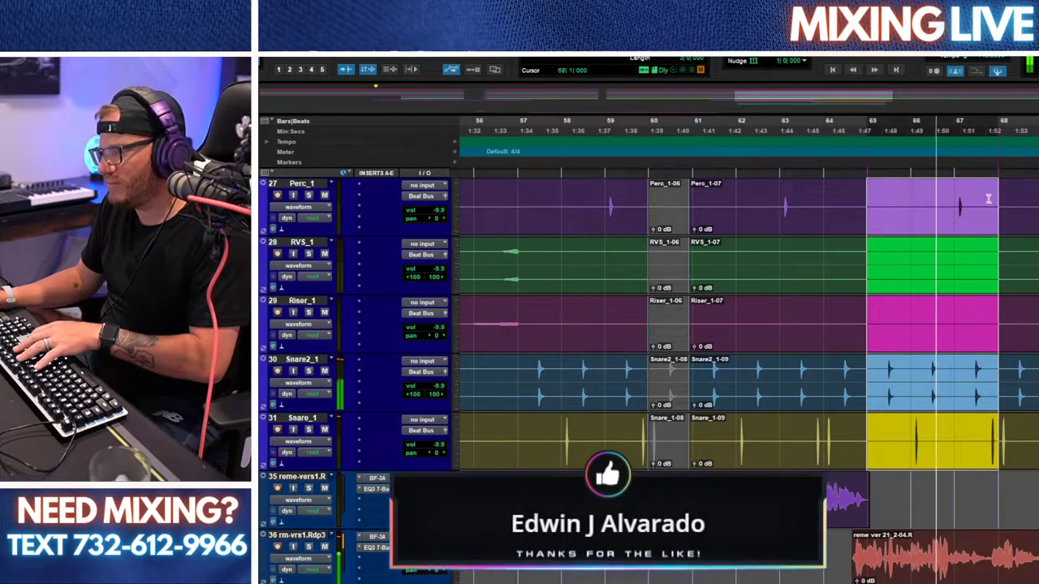
key("Delete")
scroll(987, 205, "up", 2)
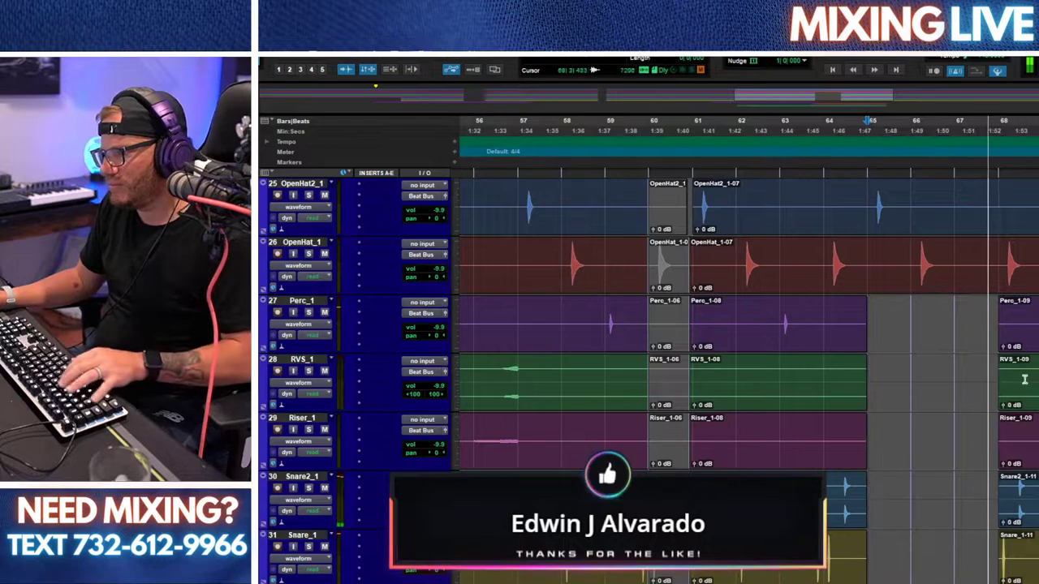
scroll(989, 365, "up", 2)
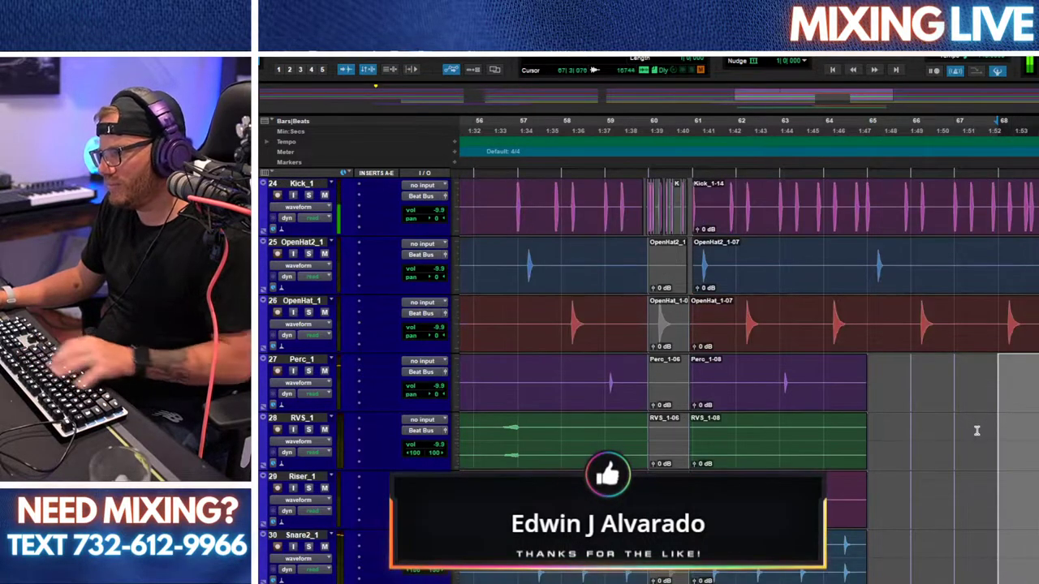
scroll(989, 422, "down", 4)
key("ctrl+z")
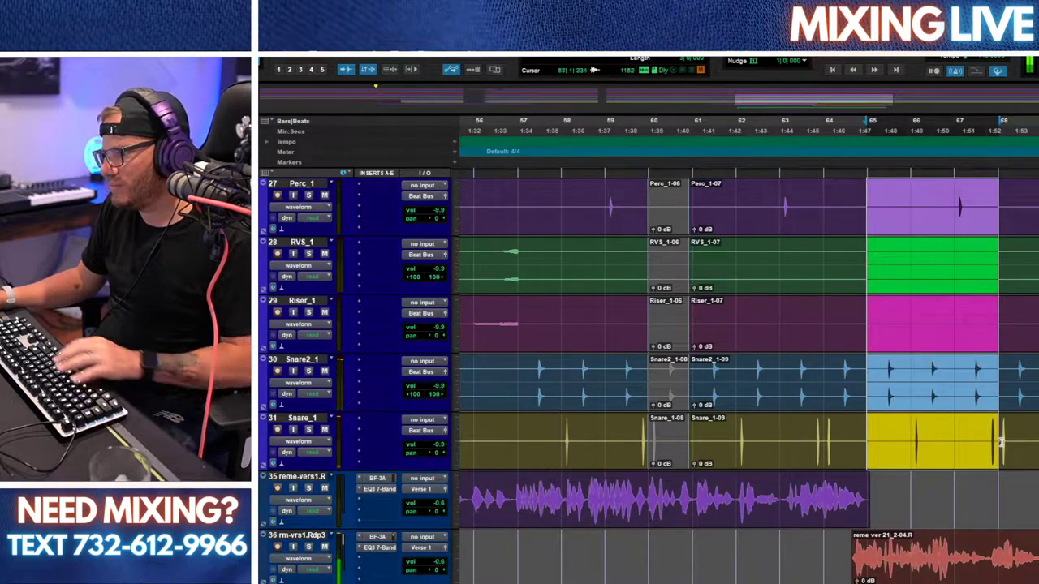
Step: Select and copy bars 33 to 55 across the three hook vocal tracks
left_click_drag(1001, 442, 1025, 331)
key("r")
scroll(1025, 326, "down", 5)
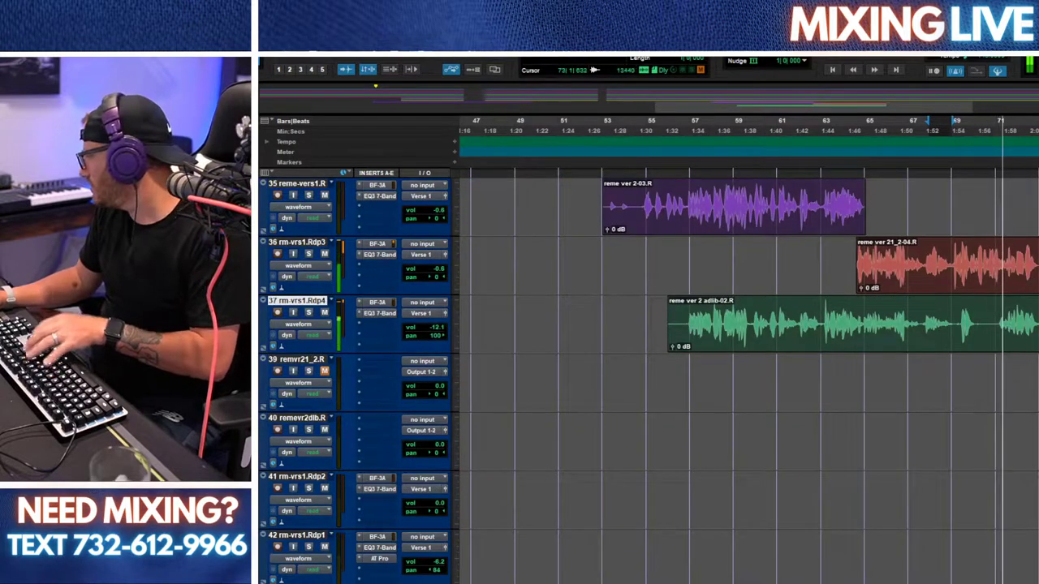
key("r")
scroll(979, 406, "up", 5)
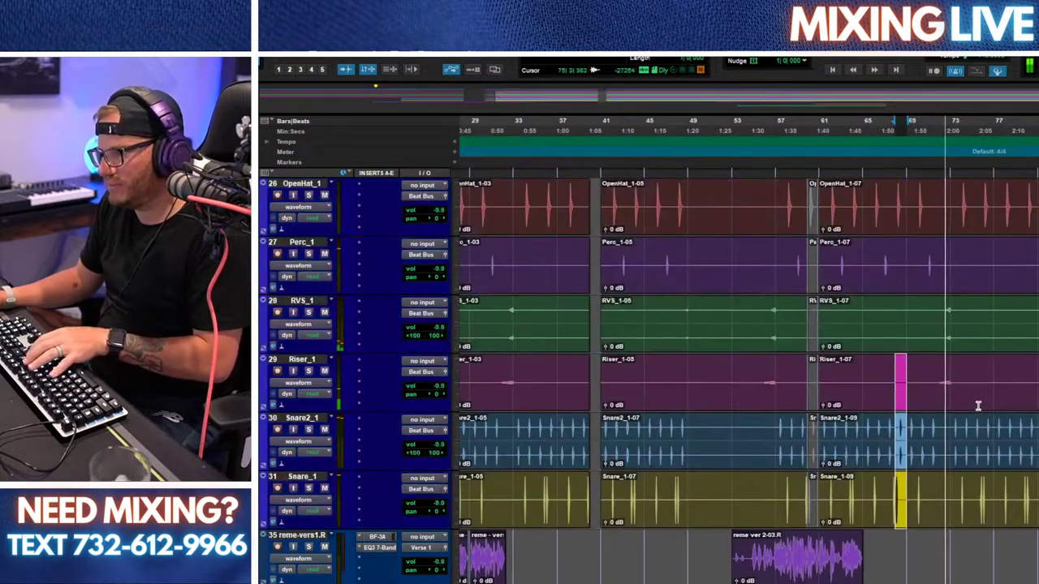
key("r")
scroll(835, 418, "down", 8)
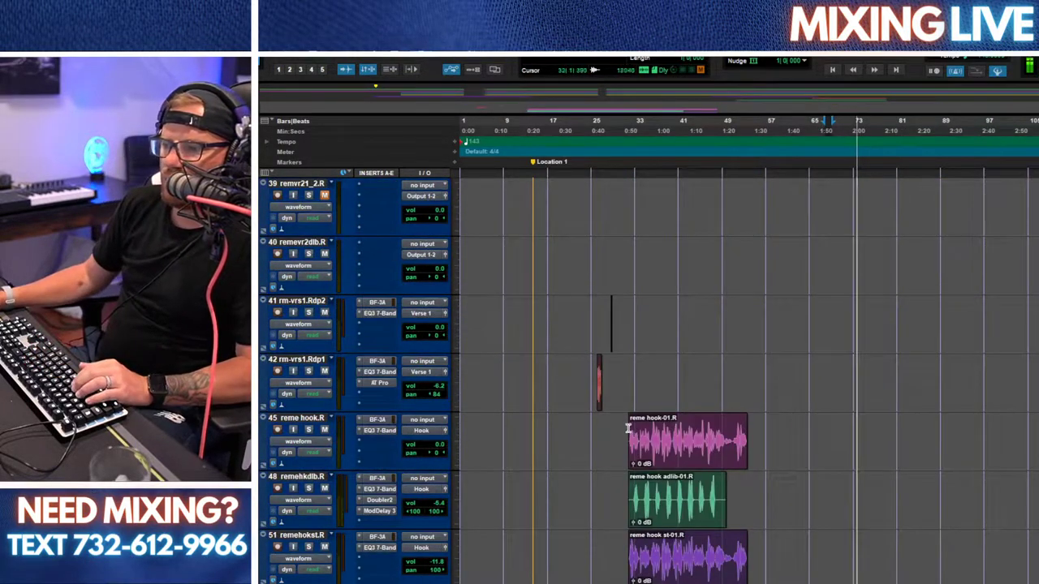
scroll(623, 423, "up", 2)
scroll(633, 470, "down", 3)
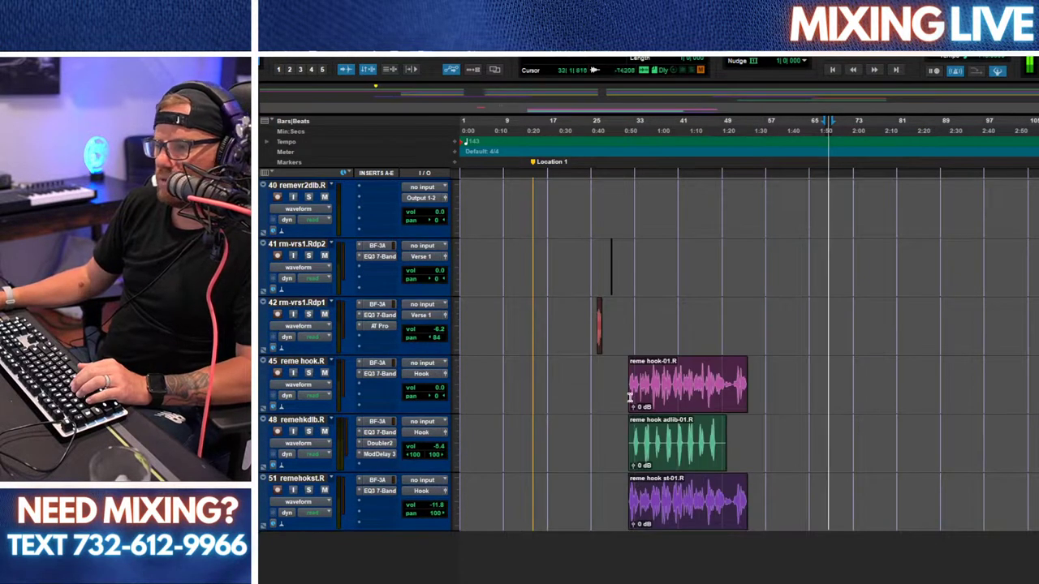
key("t")
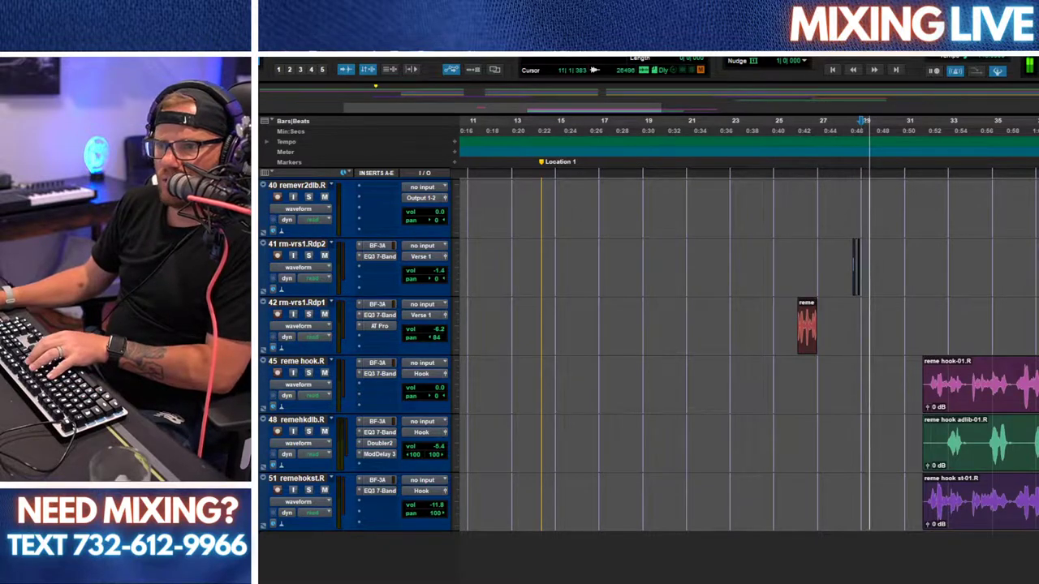
left_click_drag(946, 379, 874, 496)
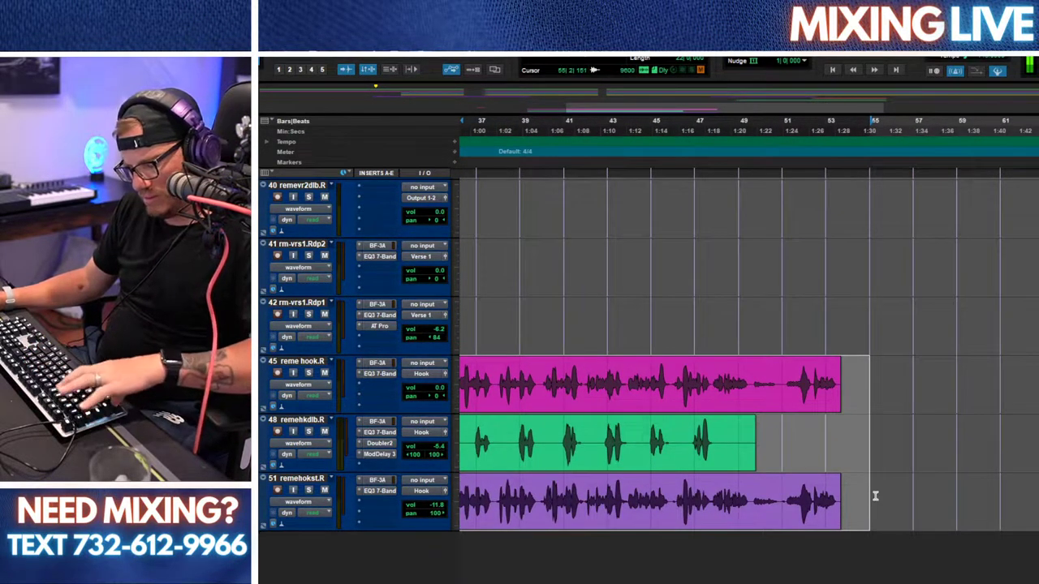
Step: Try to paste the copied hook clips at bar 72 on the three hook tracks
key("r")
key("r")
scroll(932, 501, "up", 6)
left_click(849, 373)
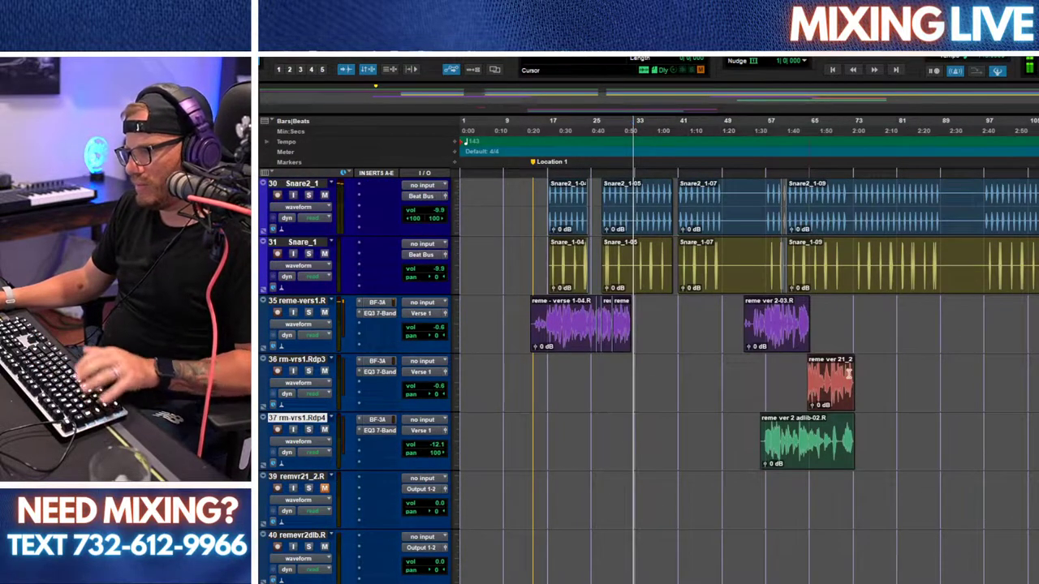
scroll(849, 396, "down", 6)
left_click_drag(846, 361, 860, 497)
key("ctrl+v")
key("ctrl+z")
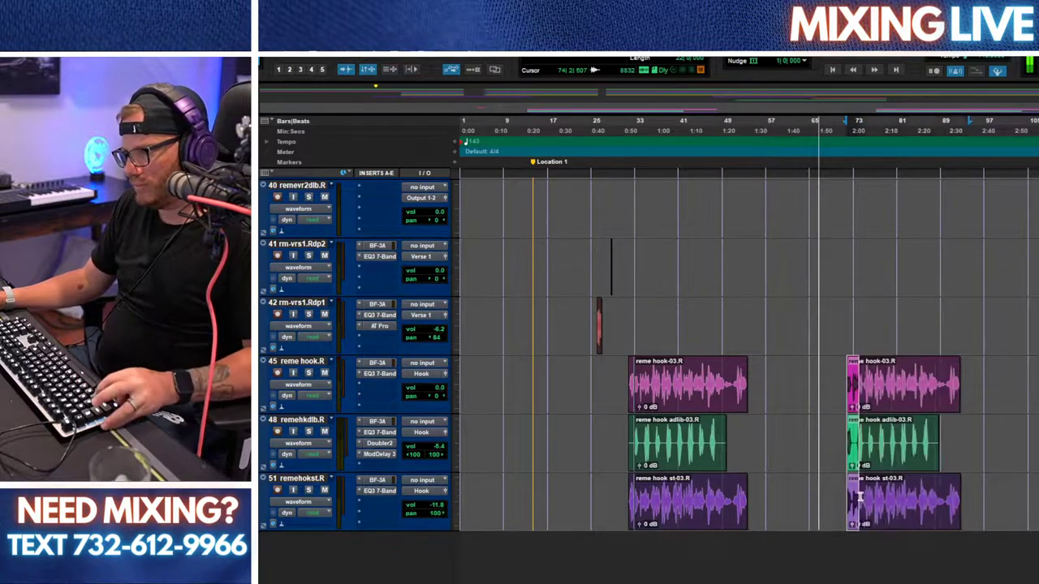
left_click_drag(857, 406, 854, 483)
Step: Paste the copied hook clips at bar 73 on the three hook tracks and extend their start back to bar 71
left_click_drag(851, 390, 862, 503)
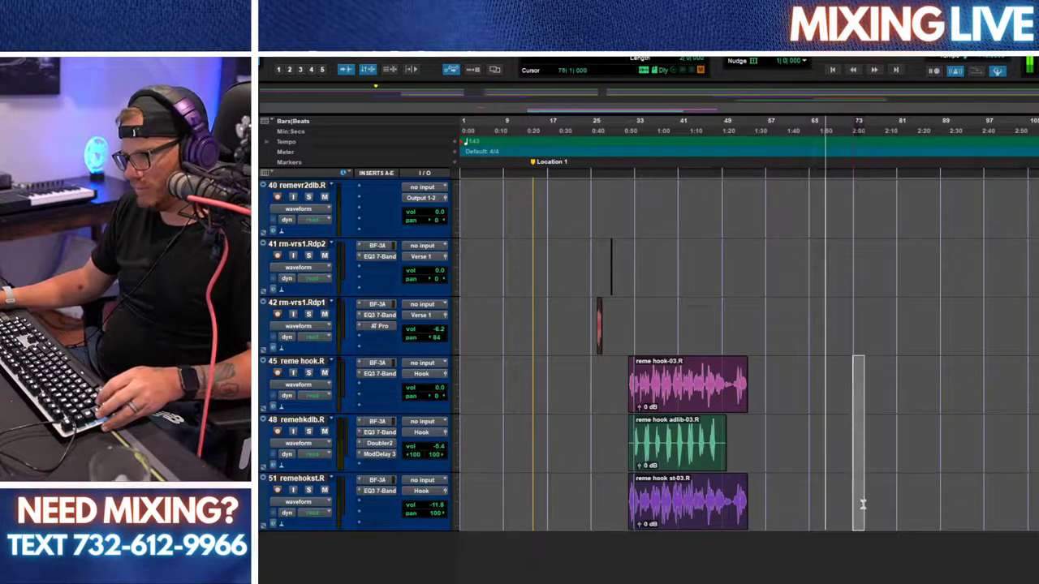
key("ctrl+v")
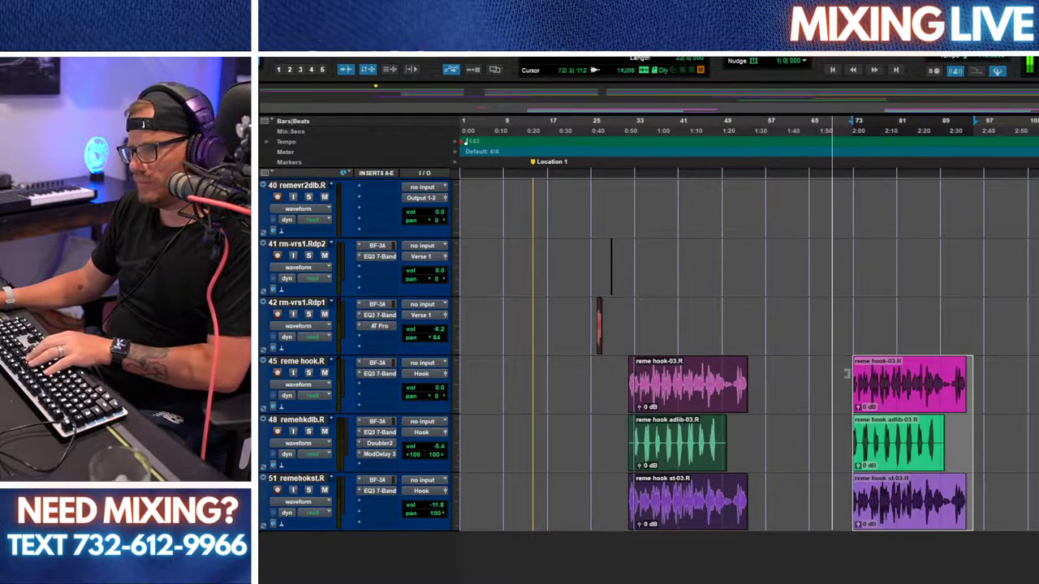
mouse_move(847, 373)
left_mouse_down()
mouse_move(830, 377)
mouse_move(844, 385)
left_mouse_up()
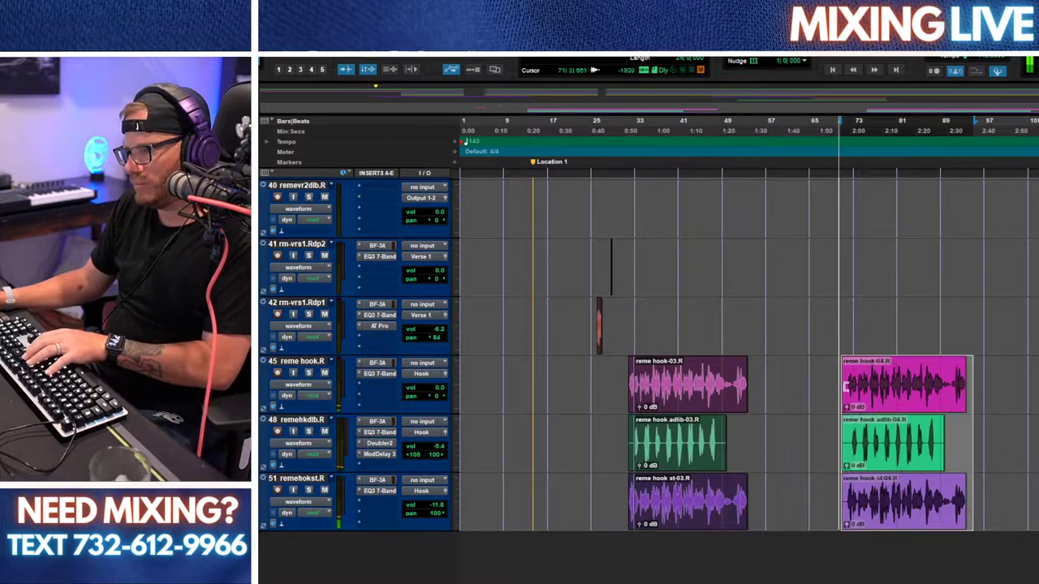
Step: Place the cursor at bar 67 and examine the end of the second-verse vocal clips leading into the hook
scroll(844, 385, "up", 5)
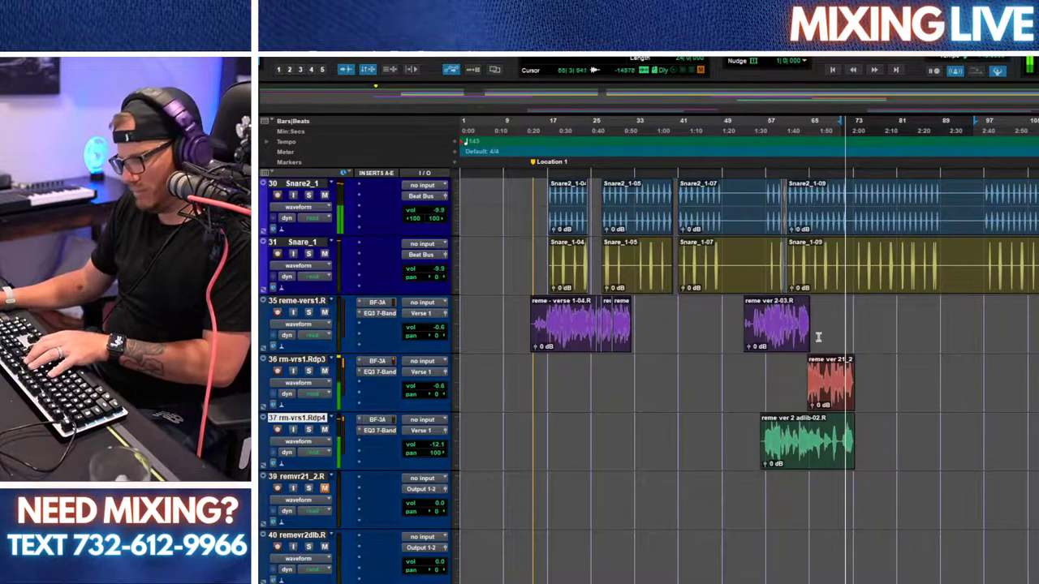
left_click(818, 337)
key("t")
key("t")
key("t")
key("r")
scroll(937, 350, "down", 2)
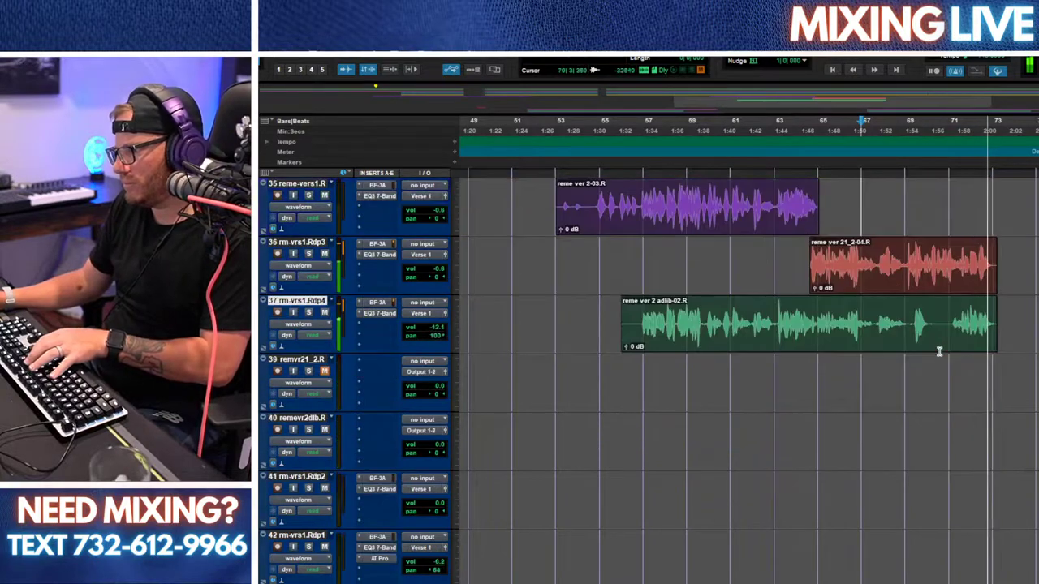
key("r")
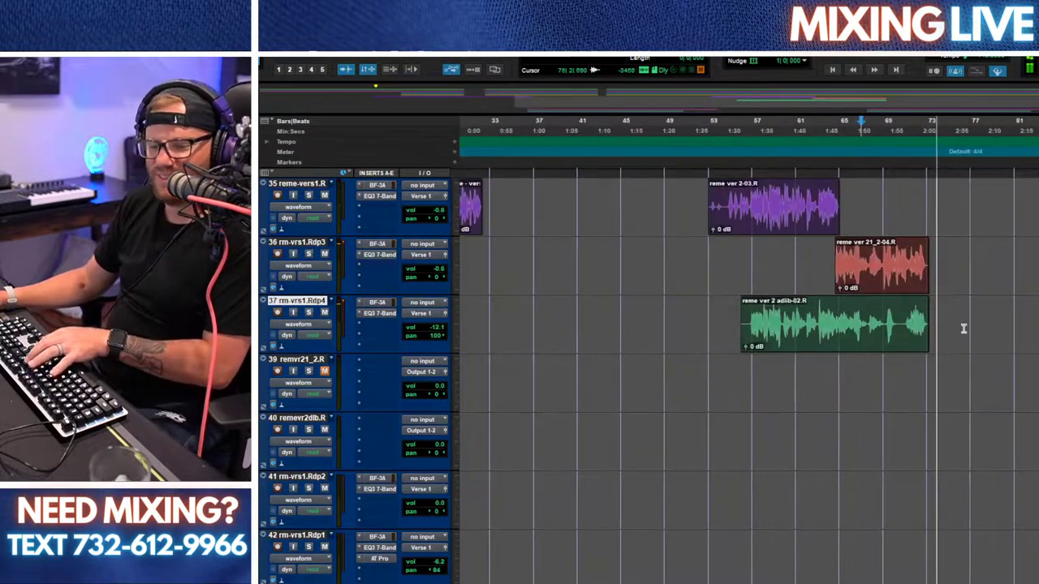
Step: Check the CLA-3A compressor on the Hook bus in the mixer and return to the arrangement
key("ctrl+equal")
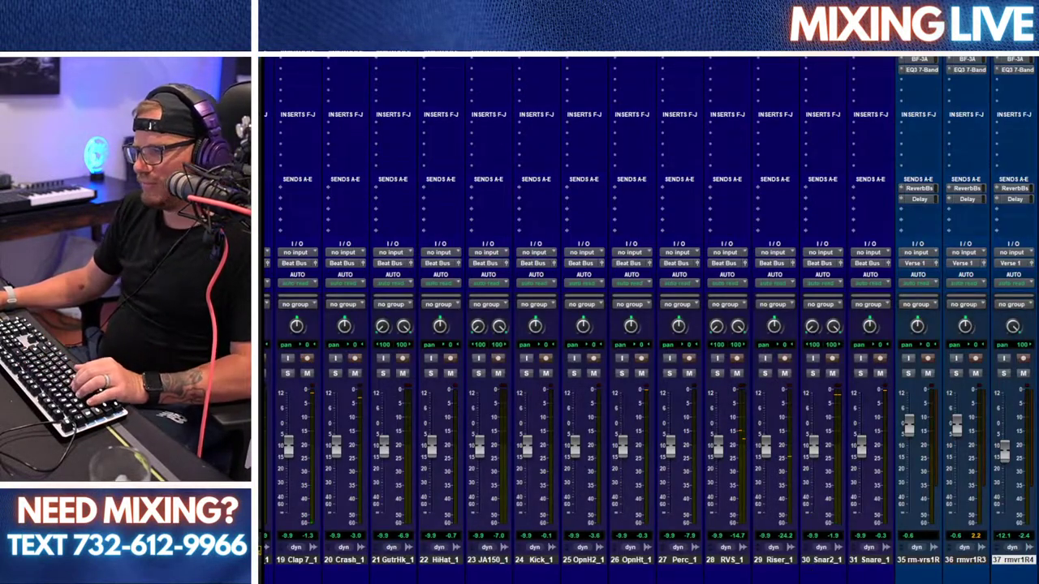
left_click_drag(804, 581, 266, 556)
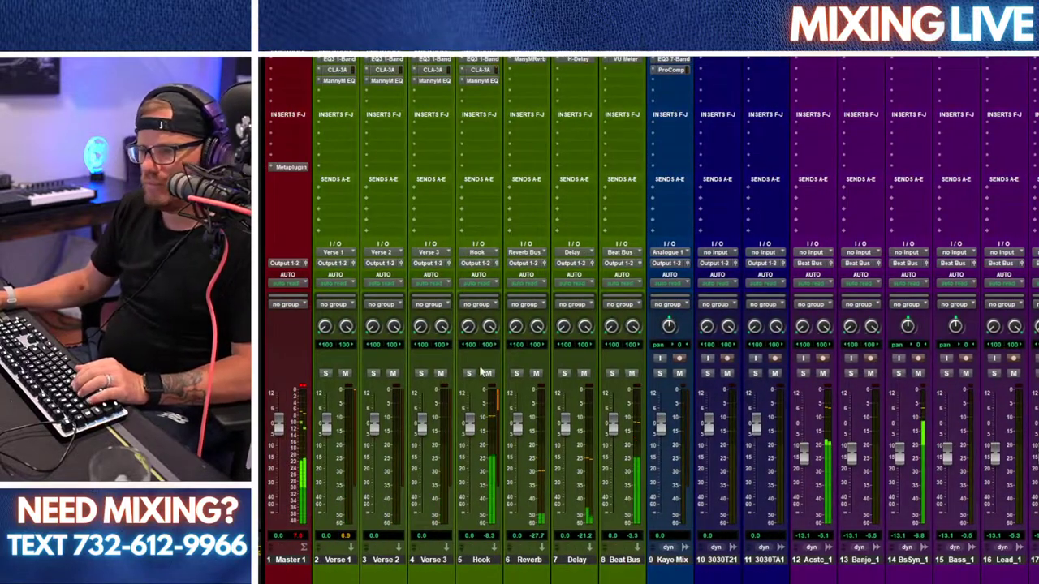
left_click(481, 70)
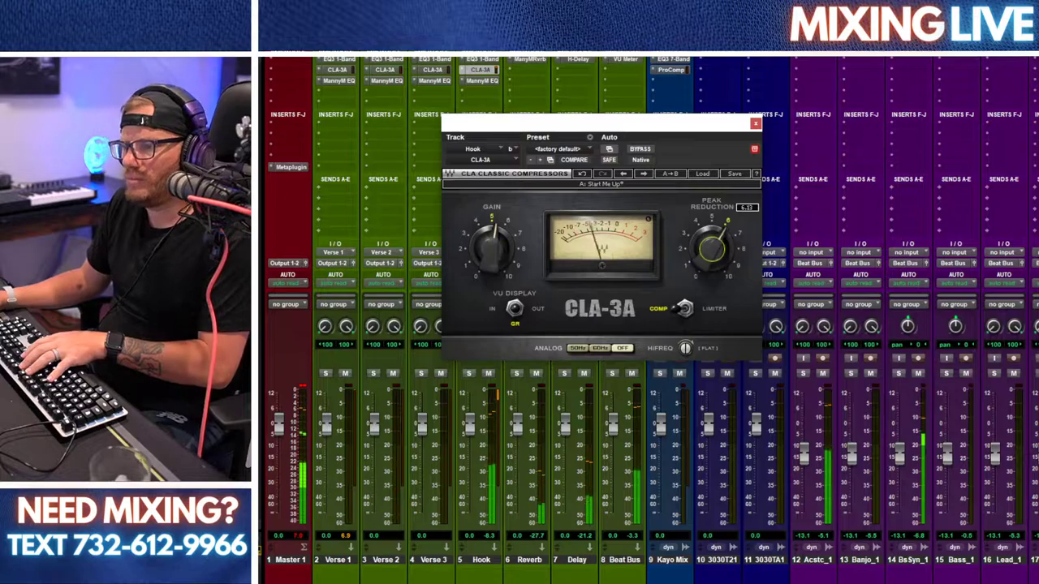
left_click(754, 124)
key("ctrl+equal")
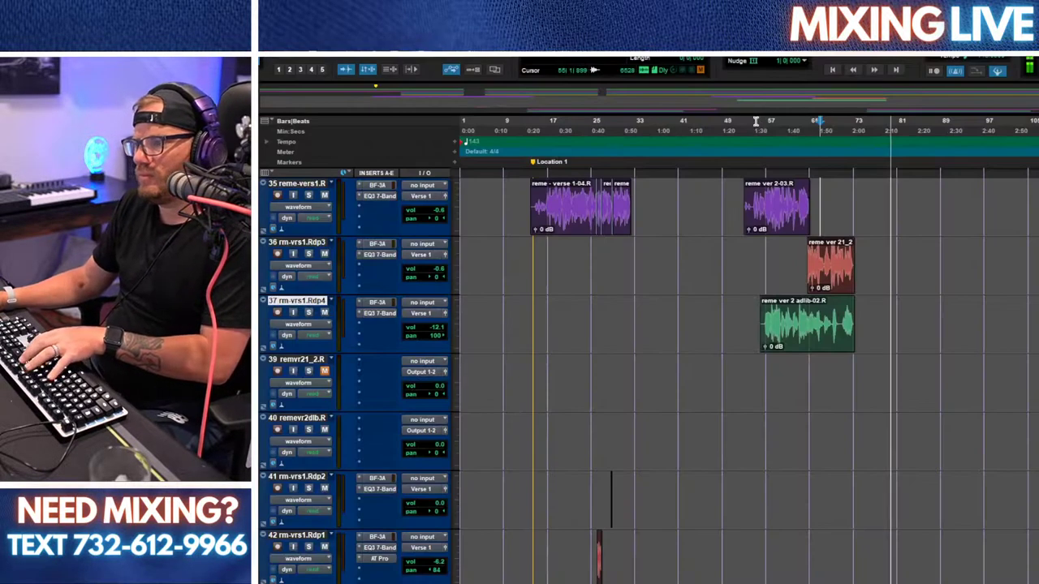
Step: Delete bar 80 from all the beat tracks, from Snare_1 up to Acoustic_1
scroll(647, 319, "up", 5)
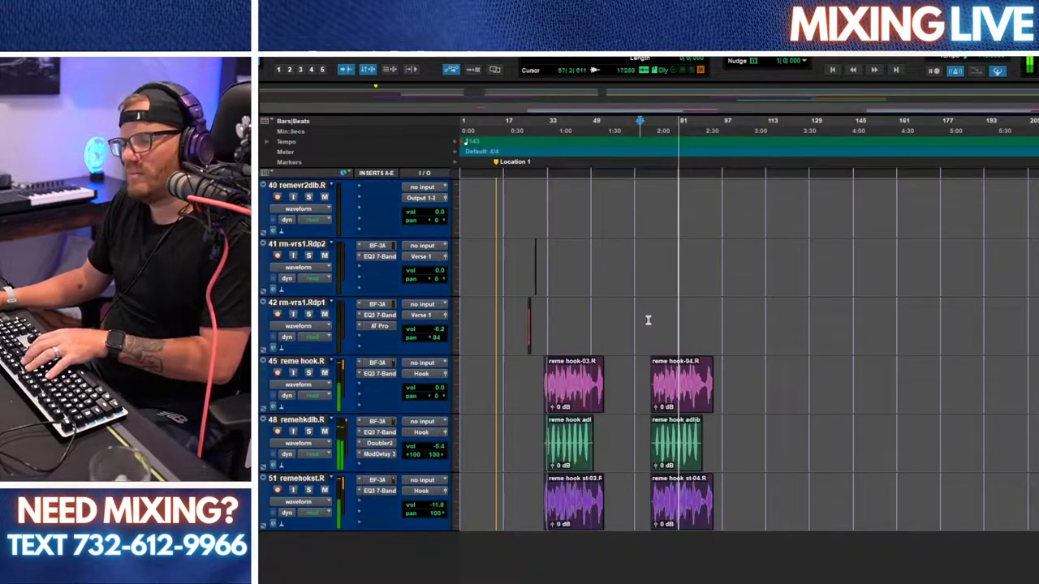
scroll(676, 282, "up", 10)
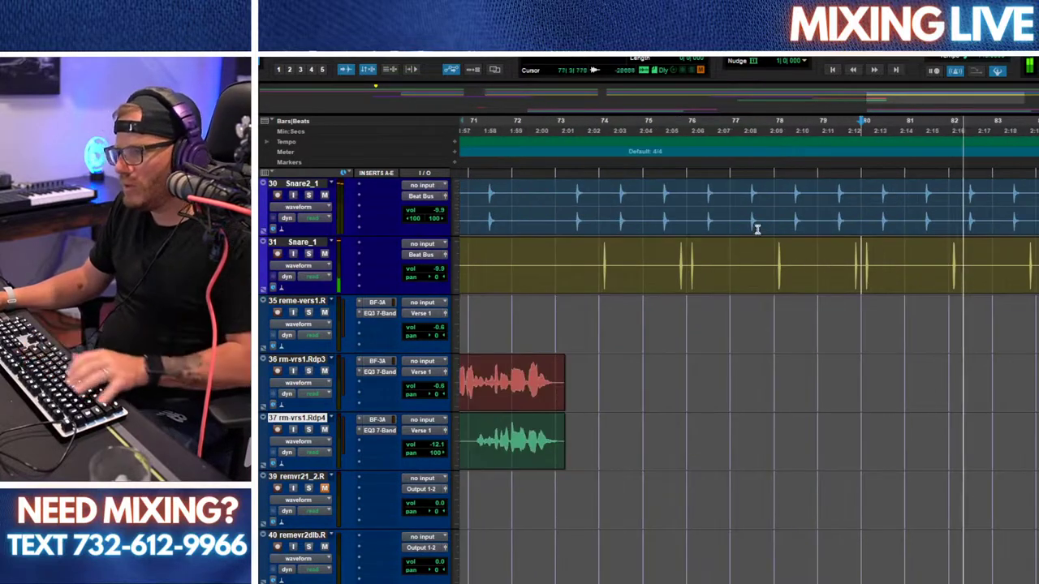
left_click_drag(903, 291, 863, 173)
key("Delete")
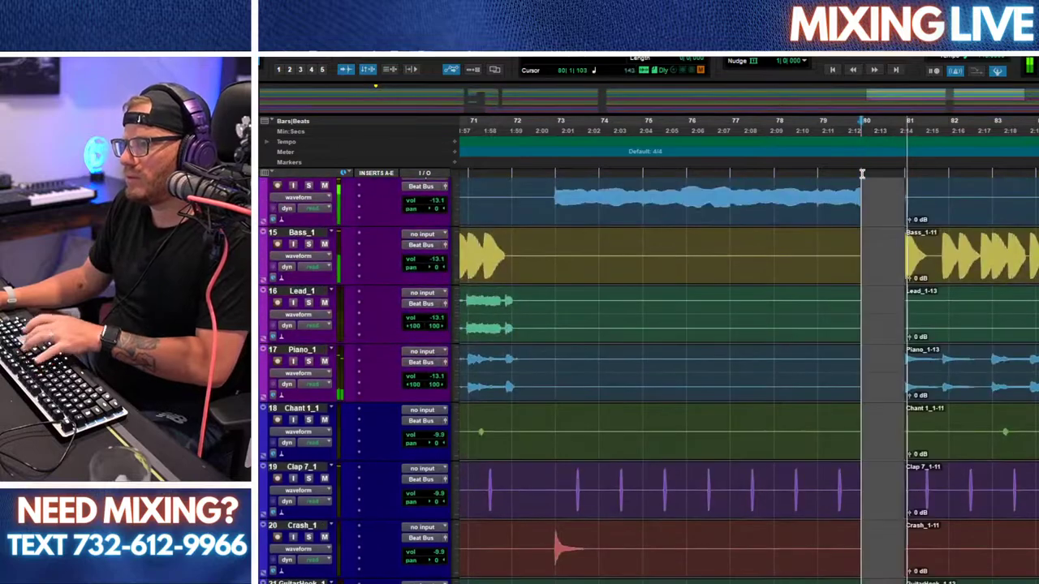
left_click(776, 238)
key("space")
key("space")
scroll(937, 323, "up", 4)
left_click_drag(905, 323, 861, 323)
key("Delete")
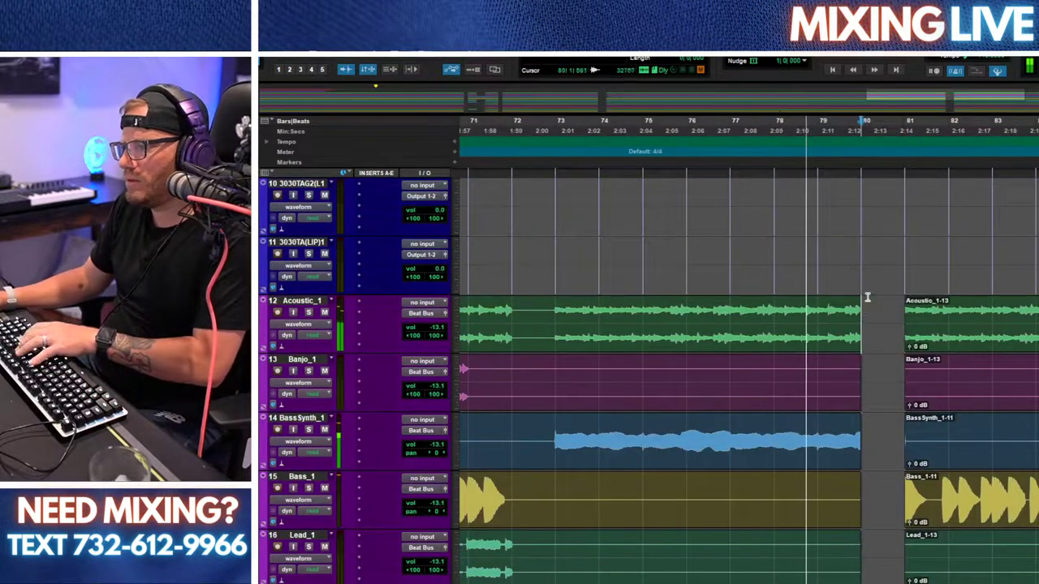
Step: Examine the gap at bar 80 and the surrounding audio across all the beat tracks during playback
scroll(735, 257, "down", 10)
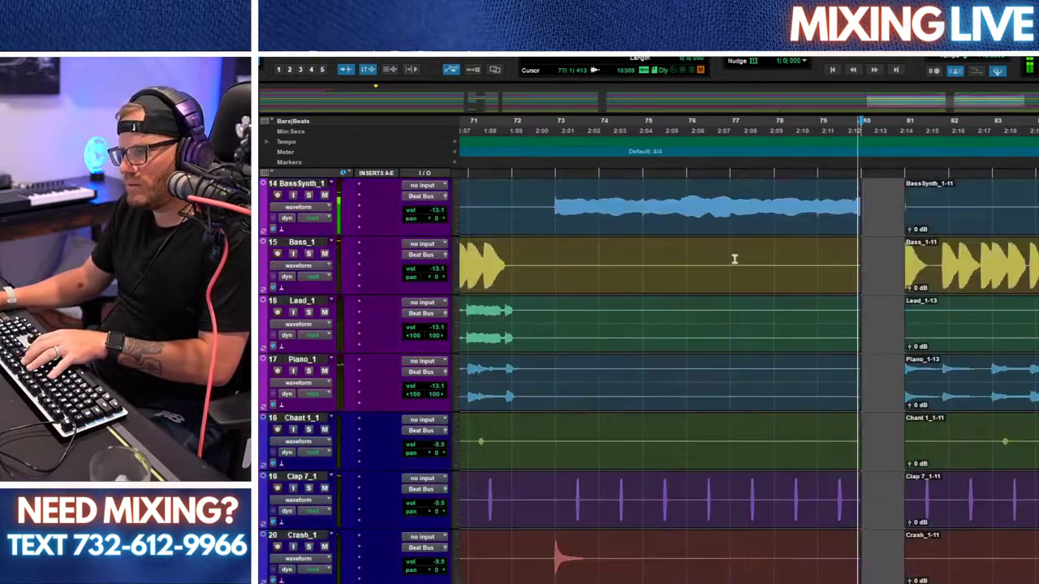
scroll(864, 345, "down", 3)
scroll(857, 357, "up", 3)
scroll(858, 357, "down", 3)
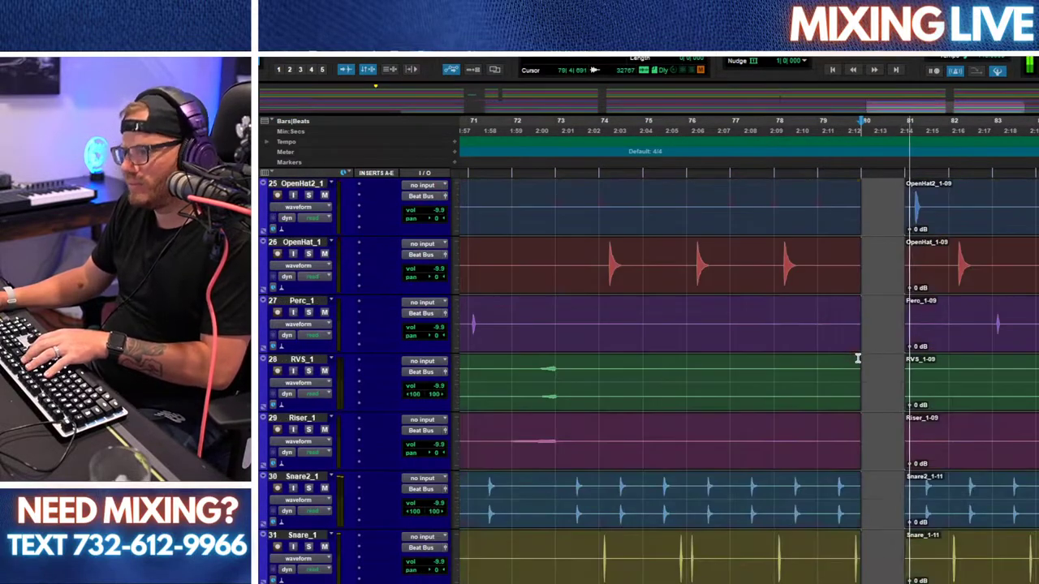
scroll(858, 358, "up", 5)
key("t")
scroll(858, 341, "down", 9)
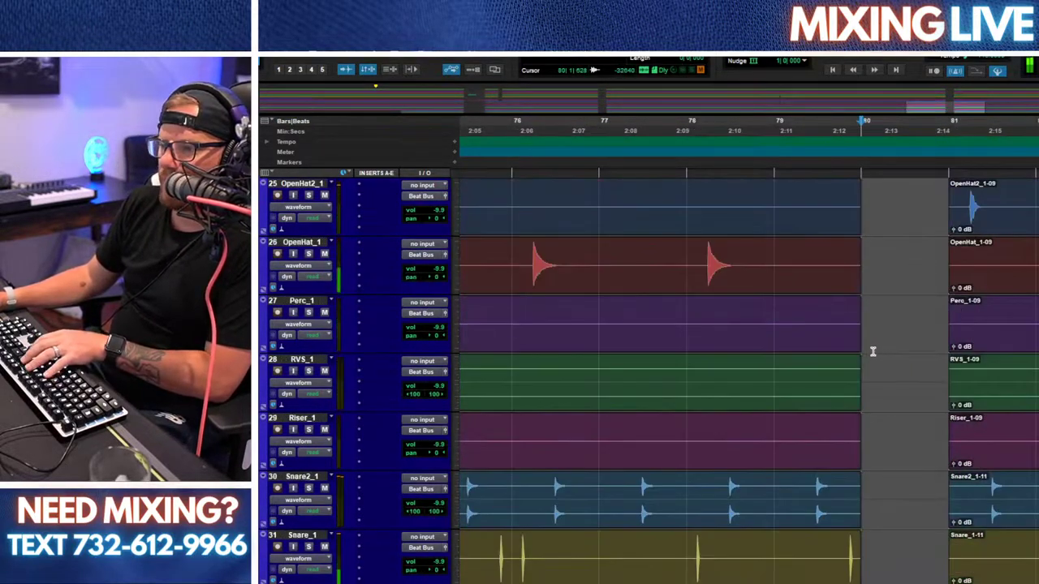
scroll(862, 345, "up", 12)
scroll(864, 351, "down", 4)
scroll(844, 341, "up", 3)
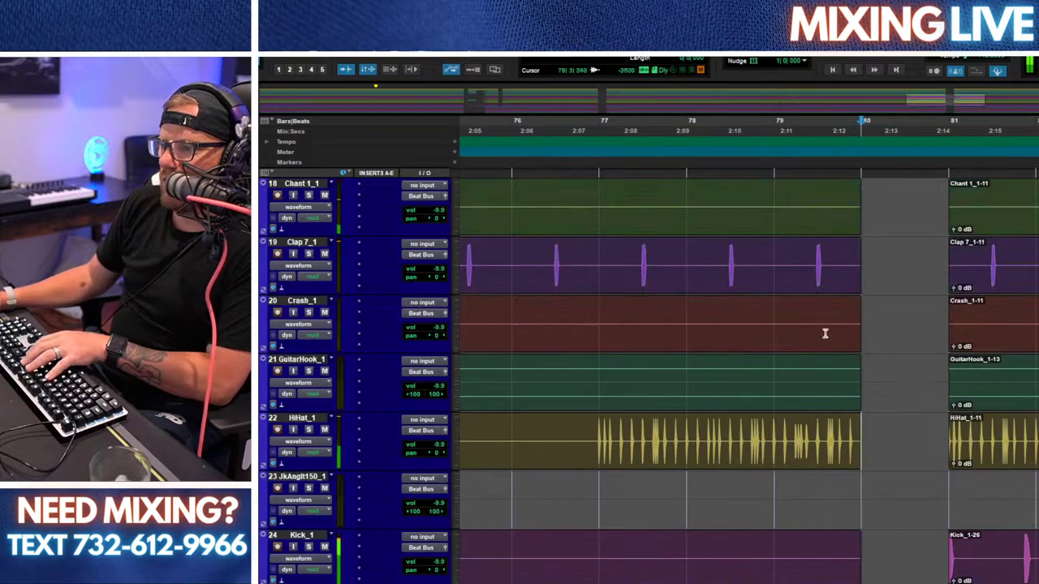
key("t")
key("t")
key("r")
key("r")
key("r")
key("r")
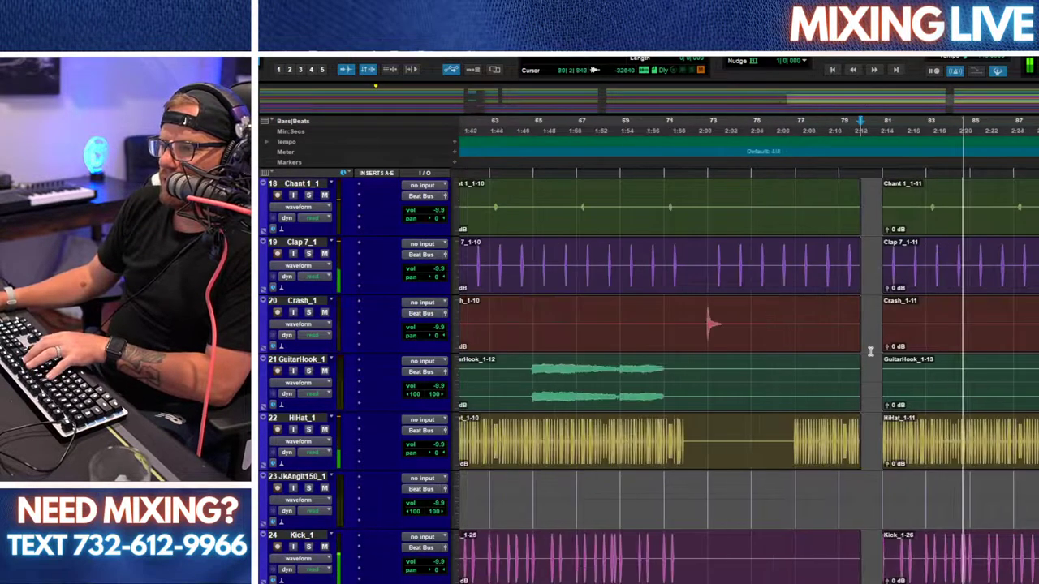
scroll(871, 352, "up", 7)
scroll(872, 352, "down", 8)
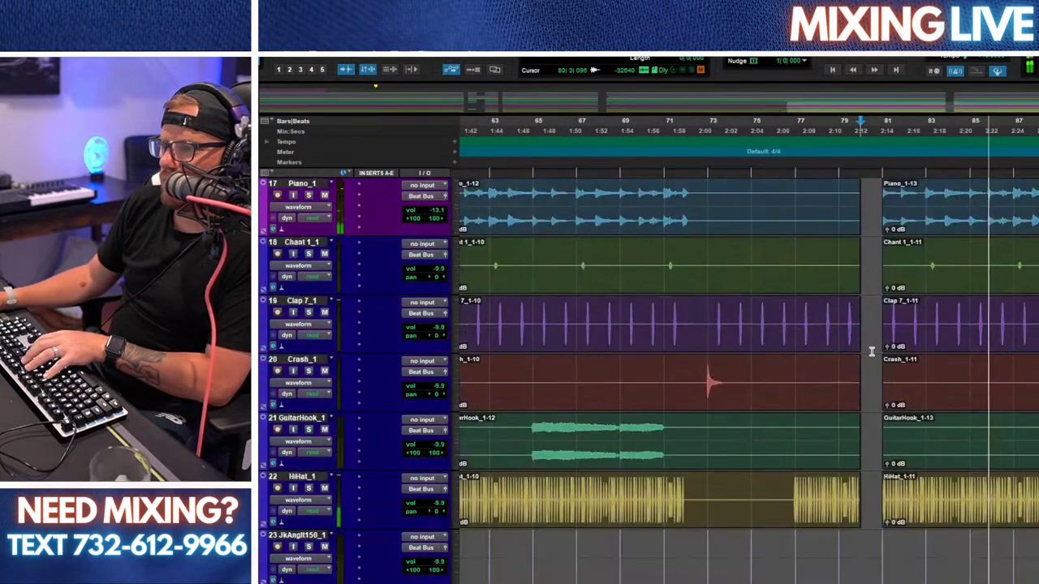
scroll(871, 351, "down", 2)
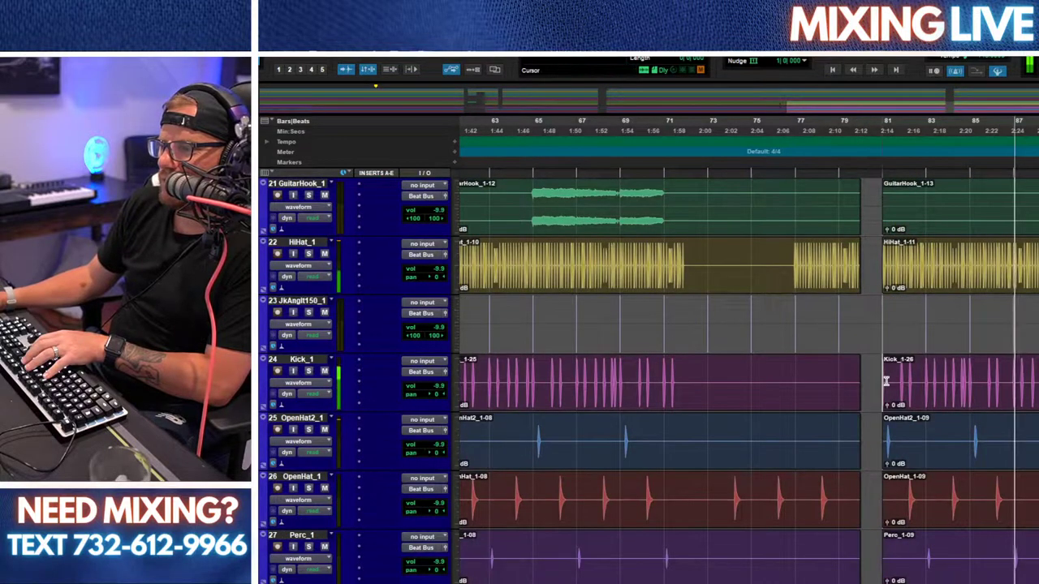
Step: Set the grid to 1/16 note and paste a copy of the first bar 81 kick hit at the start of bar 80 on Kick_1
key("t")
key("t")
key("t")
key("t")
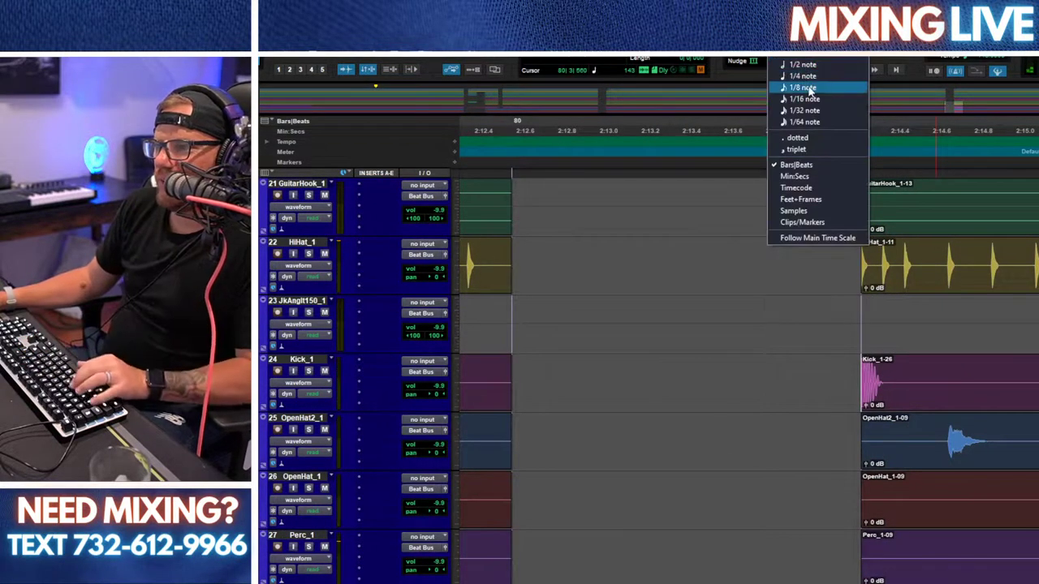
left_click(799, 98)
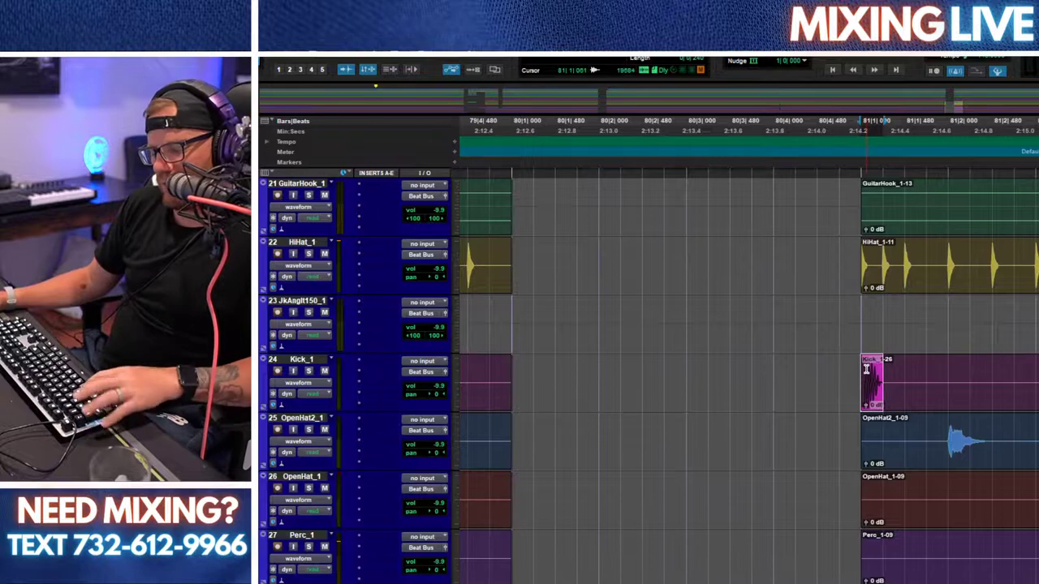
key("ctrl+v")
Step: Duplicate the 1/16-note kick hit along the Kick_1 track to fill all of bar 80 up to bar 81
key("ctrl+d")
key("ctrl+d")
key("ctrl+d")
key("ctrl+d")
key("ctrl+d")
key("ctrl+d")
key("ctrl+d")
key("ctrl+d")
key("ctrl+d")
key("ctrl+d")
key("ctrl+d")
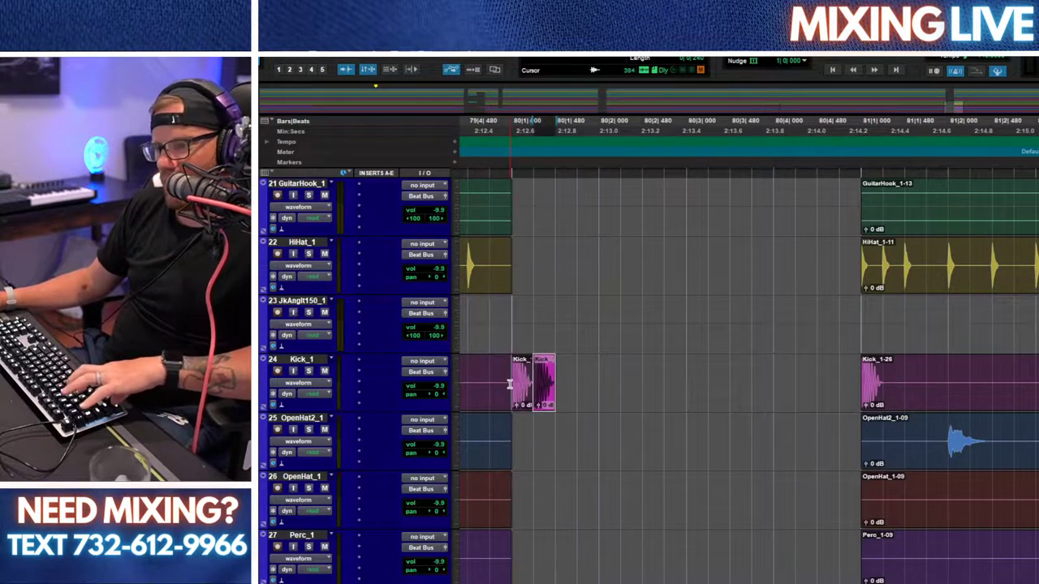
key("ctrl+d")
key("ctrl+d")
key("ctrl+d")
key("ctrl+d")
key("ctrl+d")
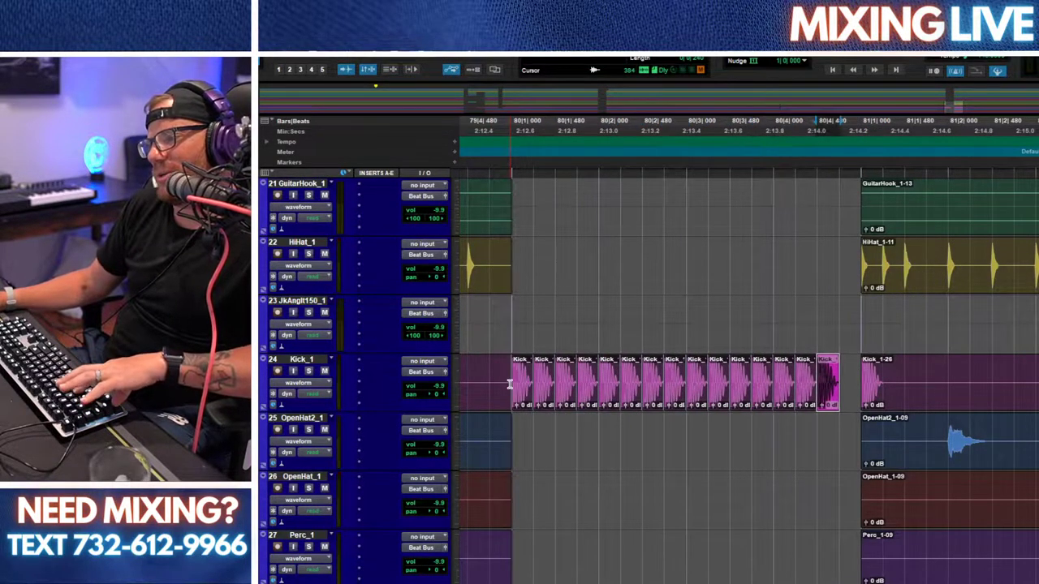
key("ctrl+bracketright")
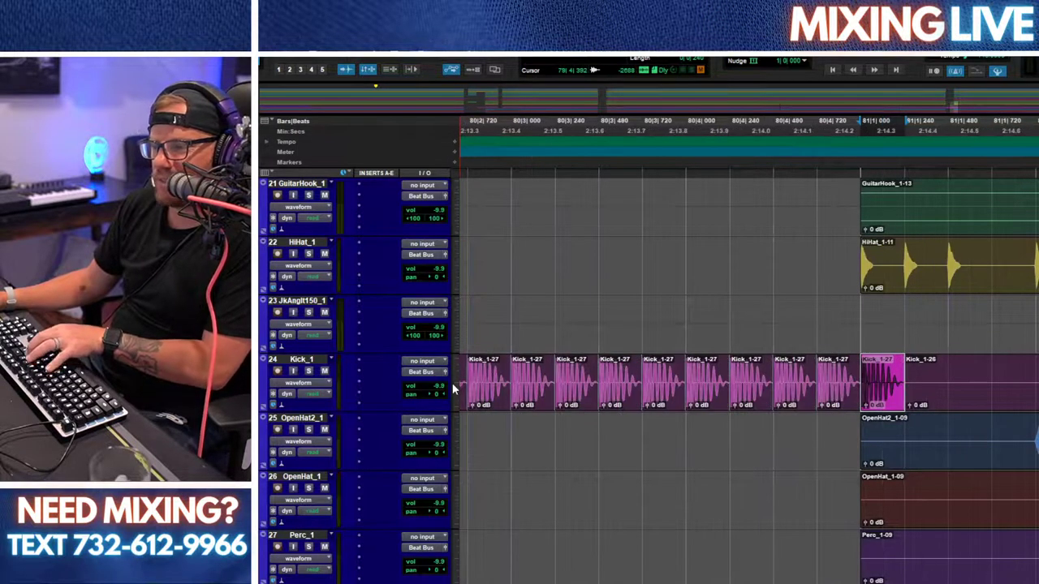
key("ctrl+z")
key("ctrl+bracketleft")
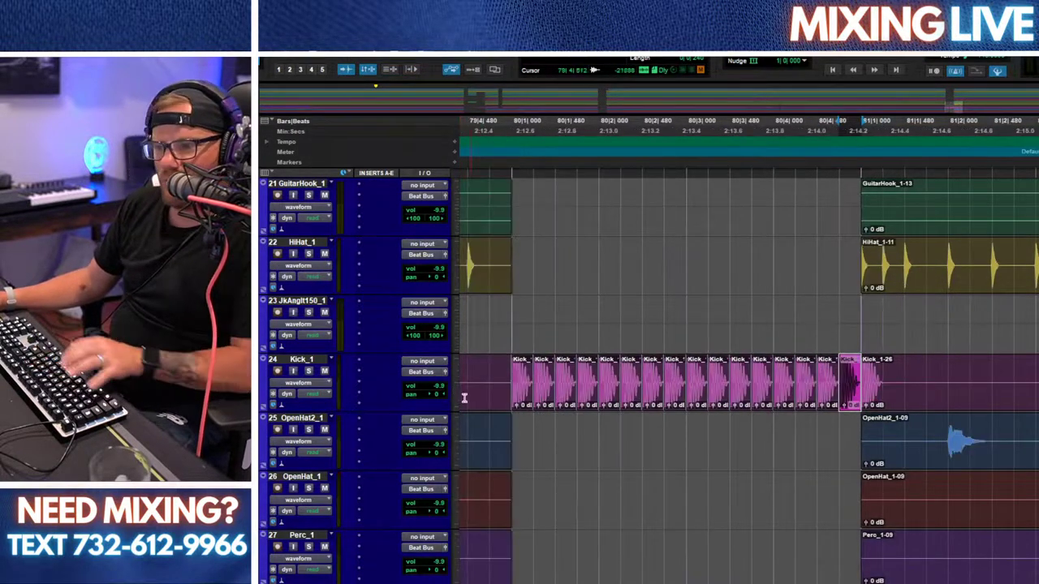
Step: Delete every second kick hit in beats 1 and 2 of bar 80 on Kick_1 during playback
key("space")
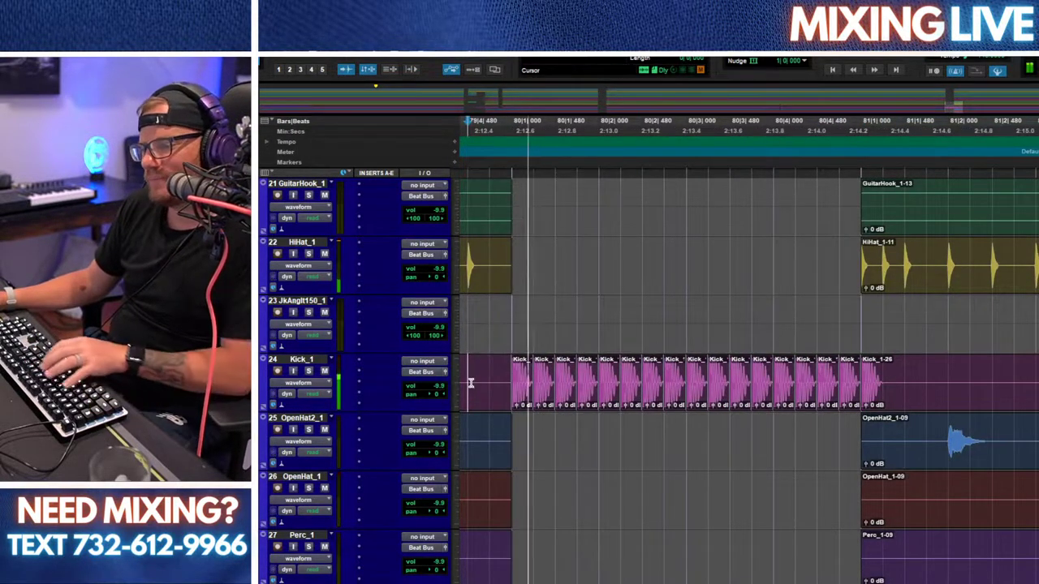
double_click(549, 387)
key("Delete")
double_click(595, 379)
key("Delete")
double_click(641, 381)
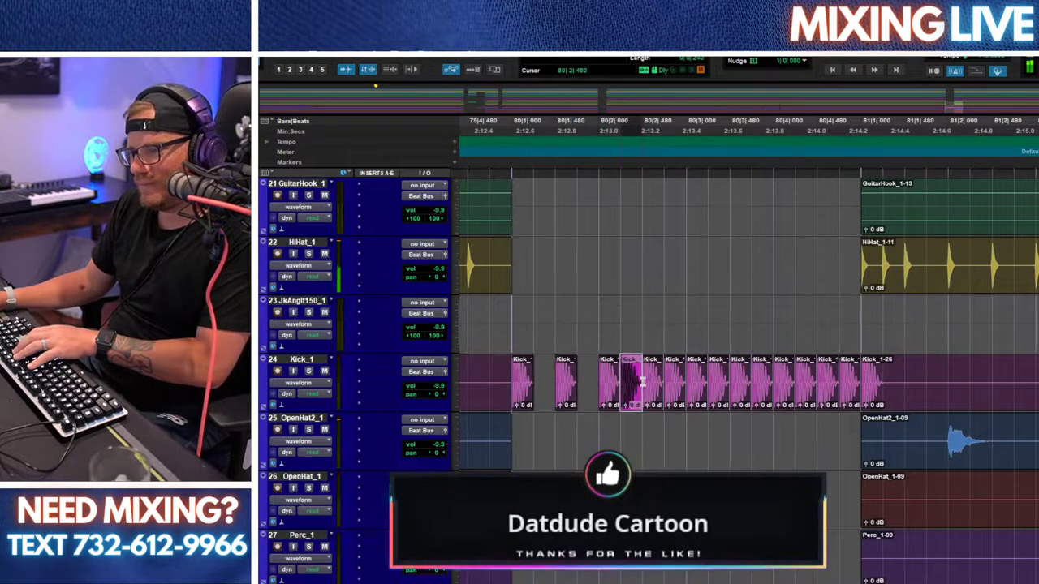
key("Delete")
left_click(667, 379)
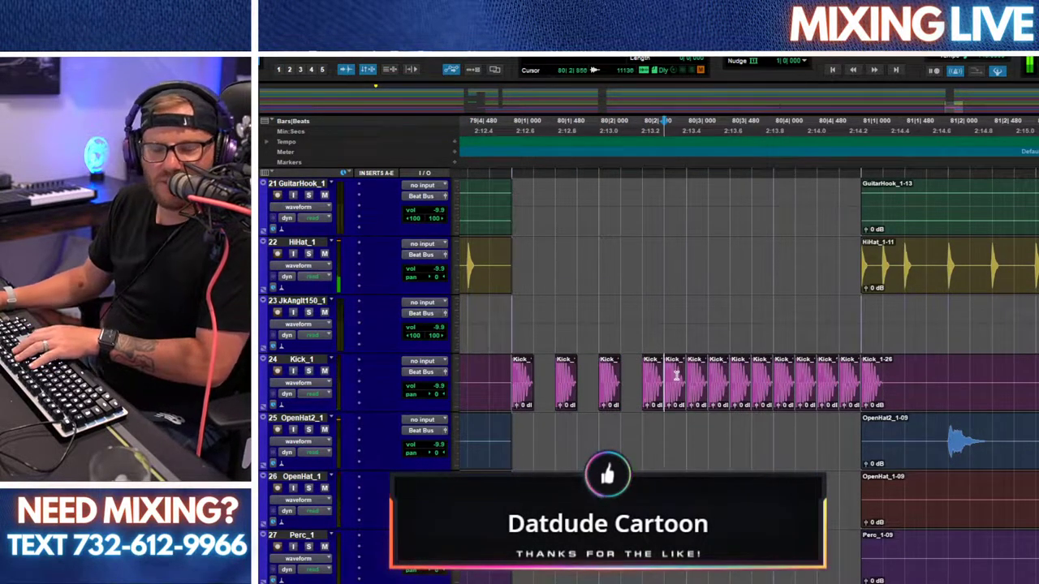
double_click(678, 374)
key("Delete")
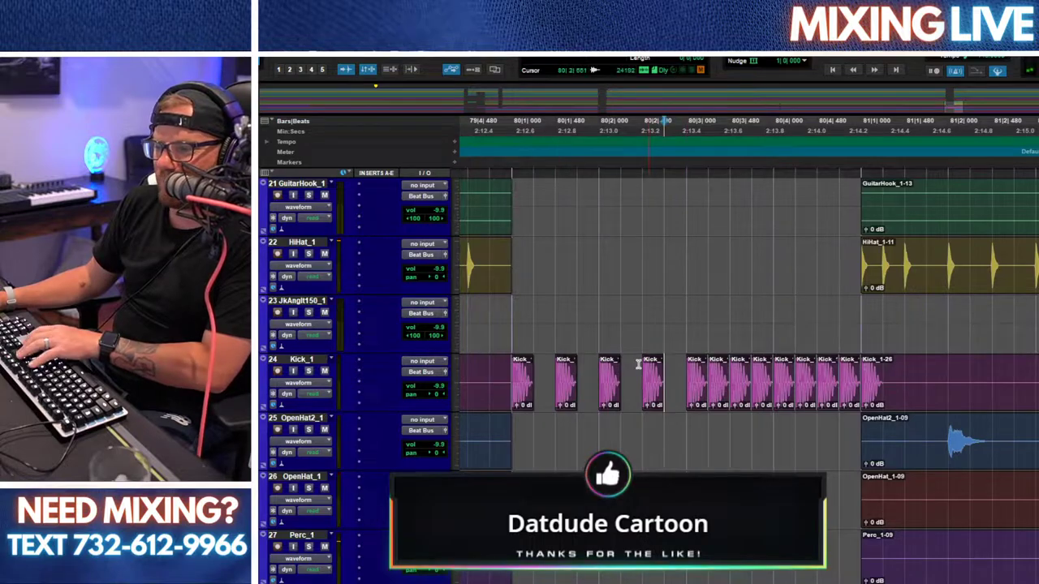
Step: Play the kick roll from just before bar 80 and delete the alternate hits from beat 3 onward on Kick_1
left_click(485, 351)
key("space")
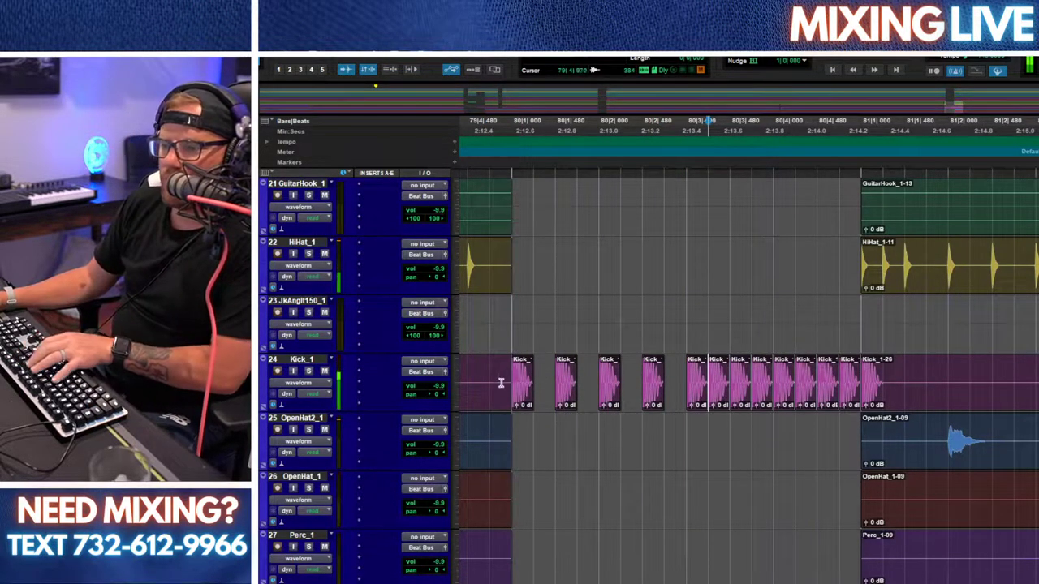
key("r")
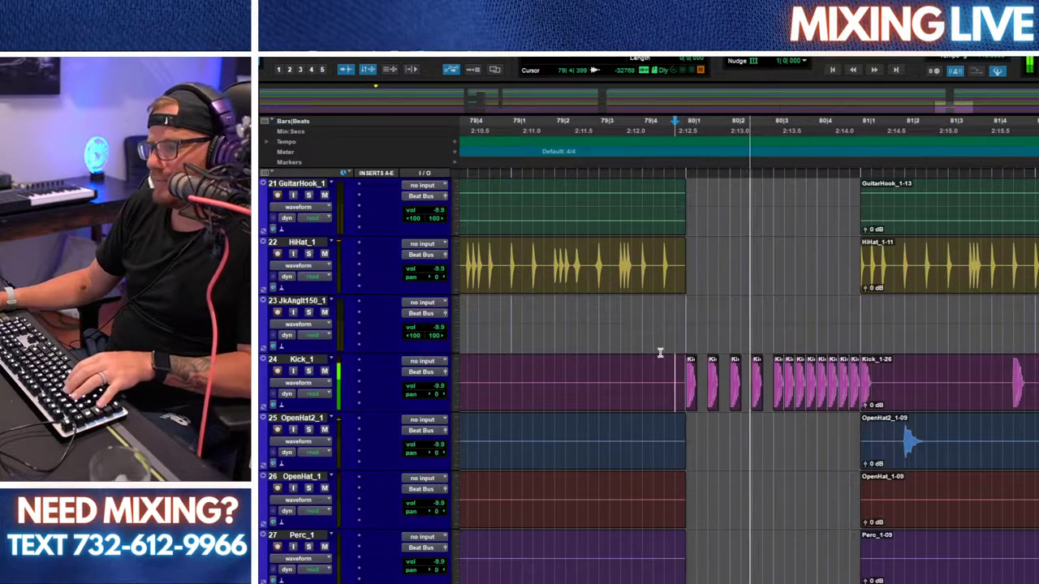
left_click(691, 358)
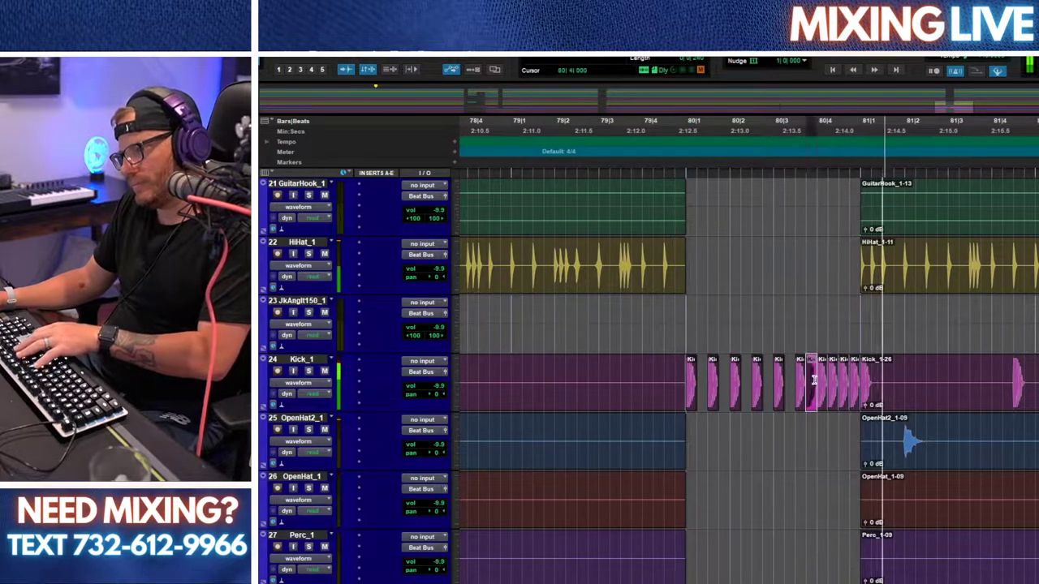
left_click(694, 358)
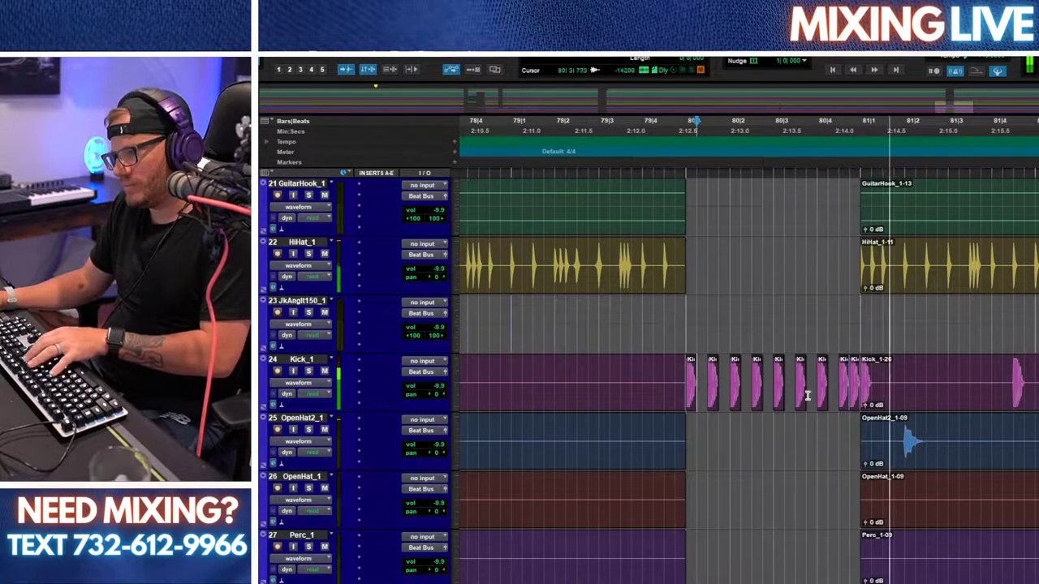
Step: Play the section around the bar 80 drop and examine how the hook vocals line up with it
key("r")
key("r")
left_click(751, 352)
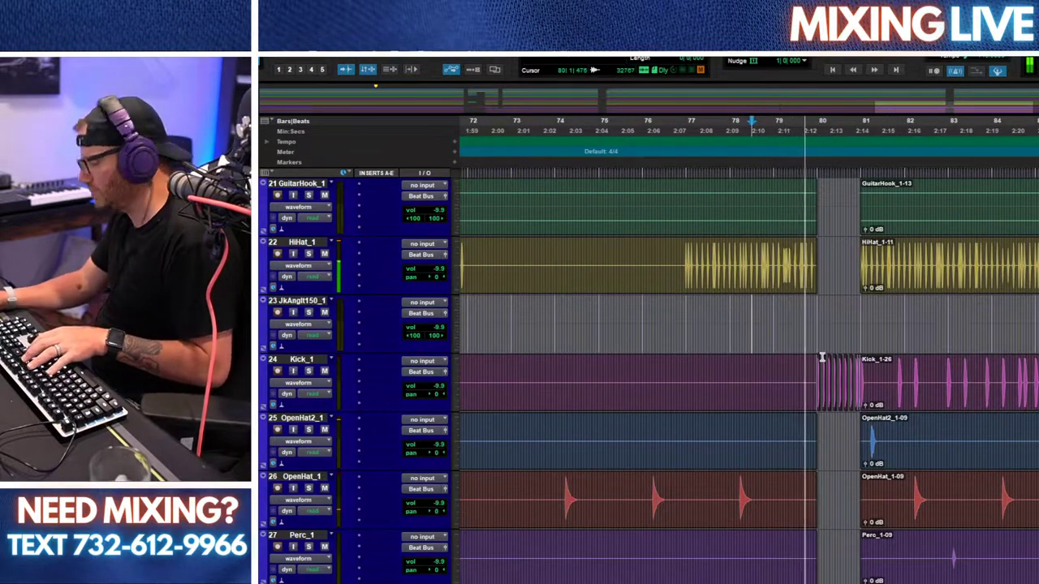
key("r")
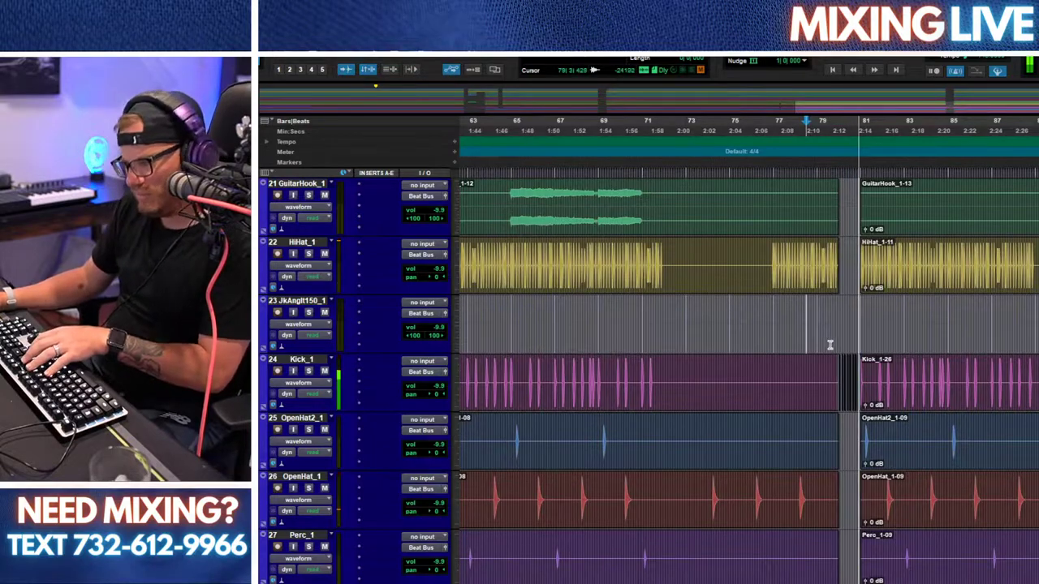
scroll(825, 342, "down", 3)
key("t")
scroll(855, 290, "down", 3)
scroll(855, 289, "down", 5)
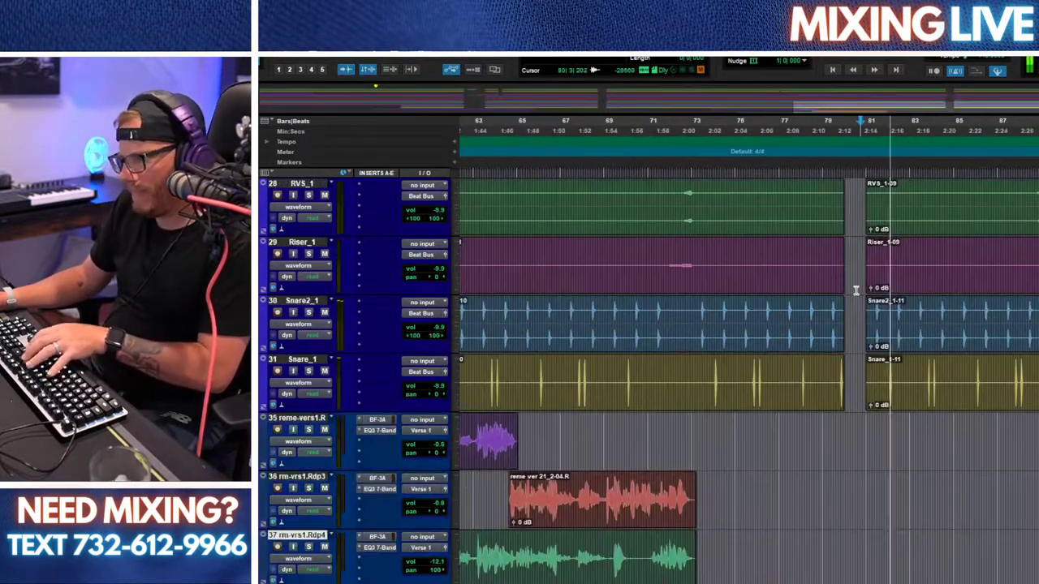
key("r")
scroll(854, 291, "down", 1)
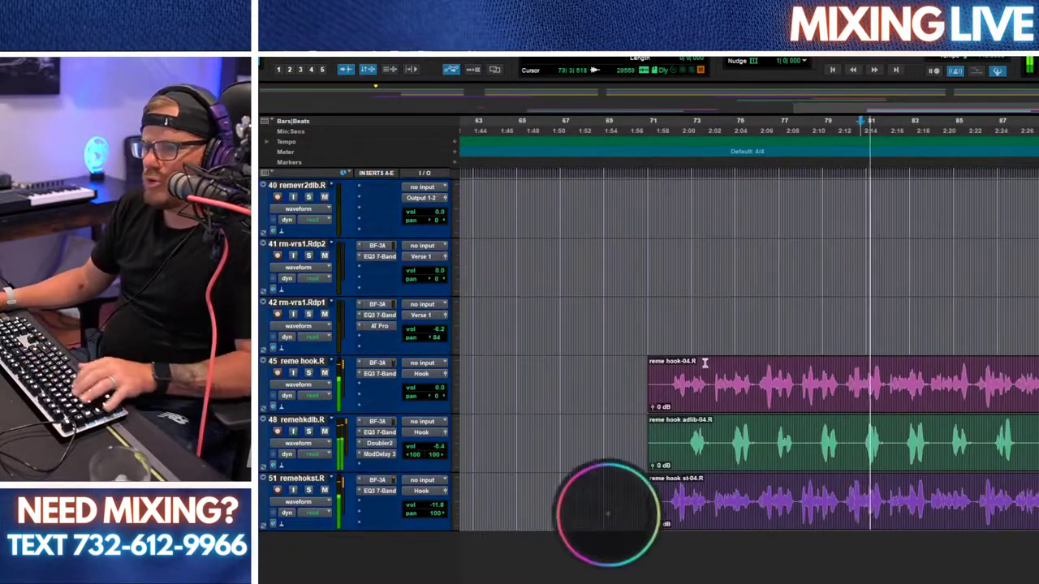
left_click(656, 349)
key("space")
key("space")
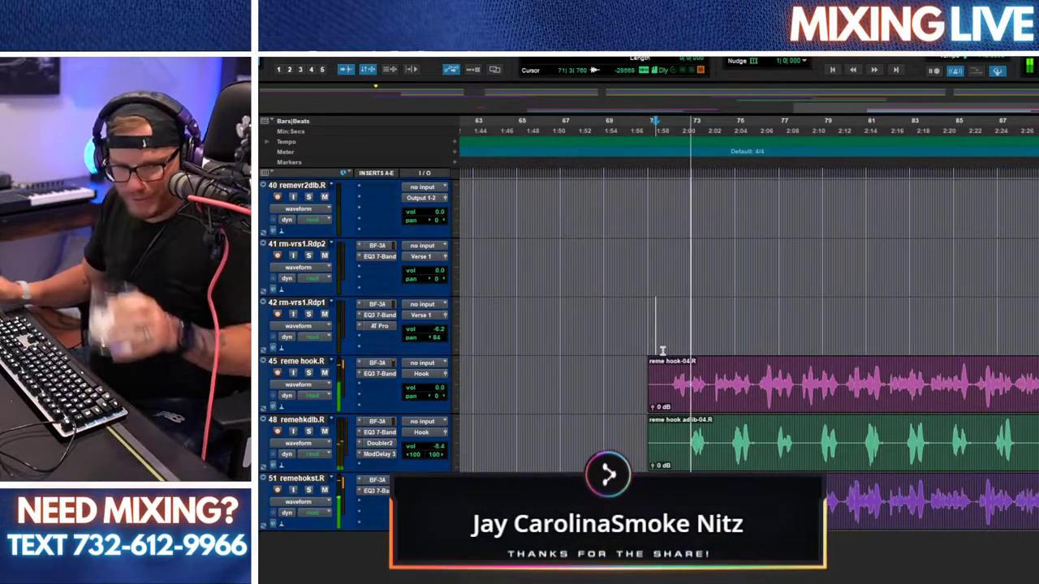
key("r")
key("r")
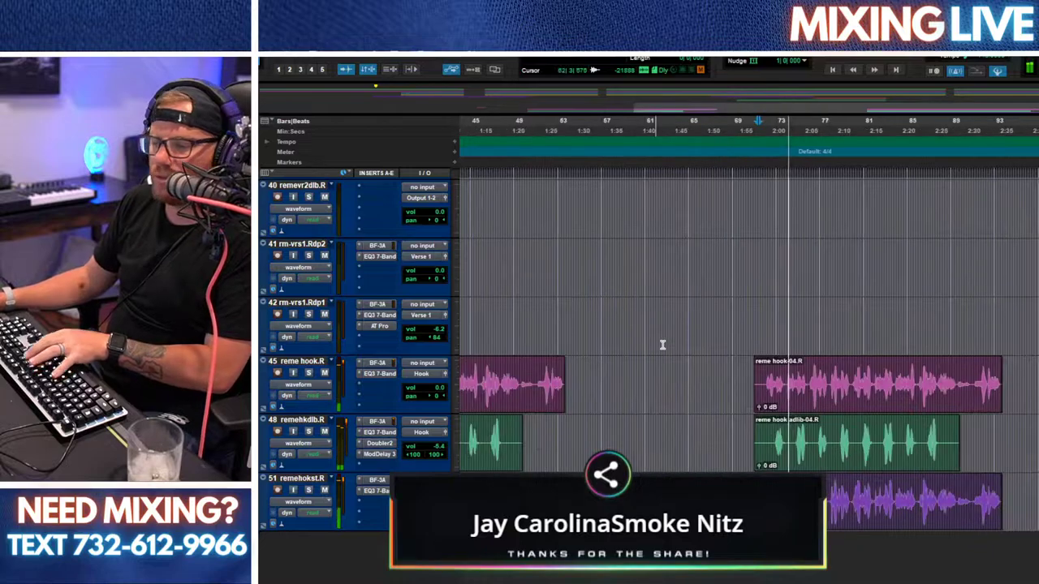
Step: Set a coarser grid and delete the silent intro audio before about bar 16 on the tracks from Kick_1 down to Perc_1
scroll(654, 346, "up", 10)
scroll(653, 346, "down", 3)
scroll(653, 346, "up", 6)
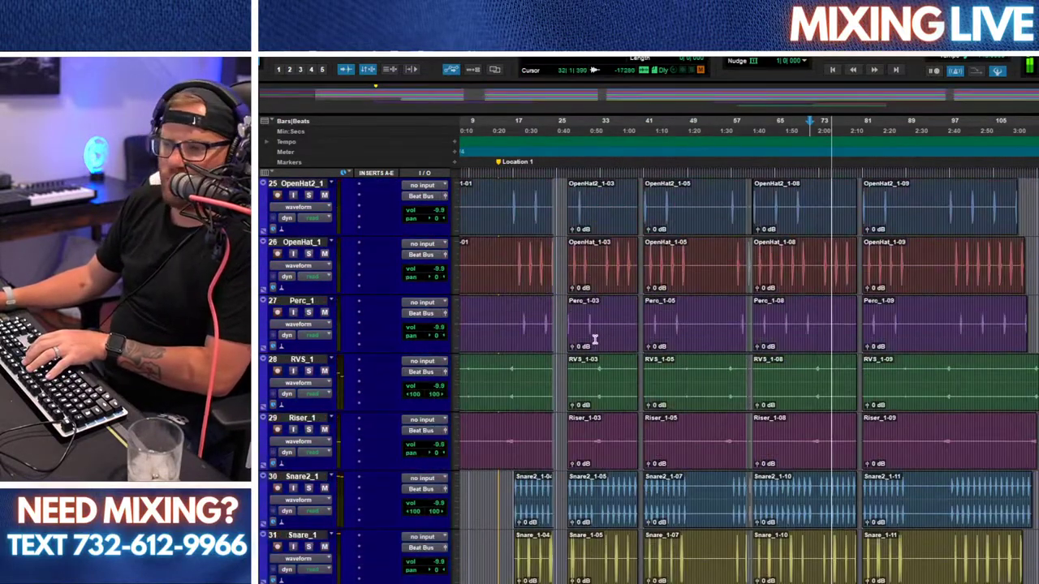
key("t")
key("t")
key("t")
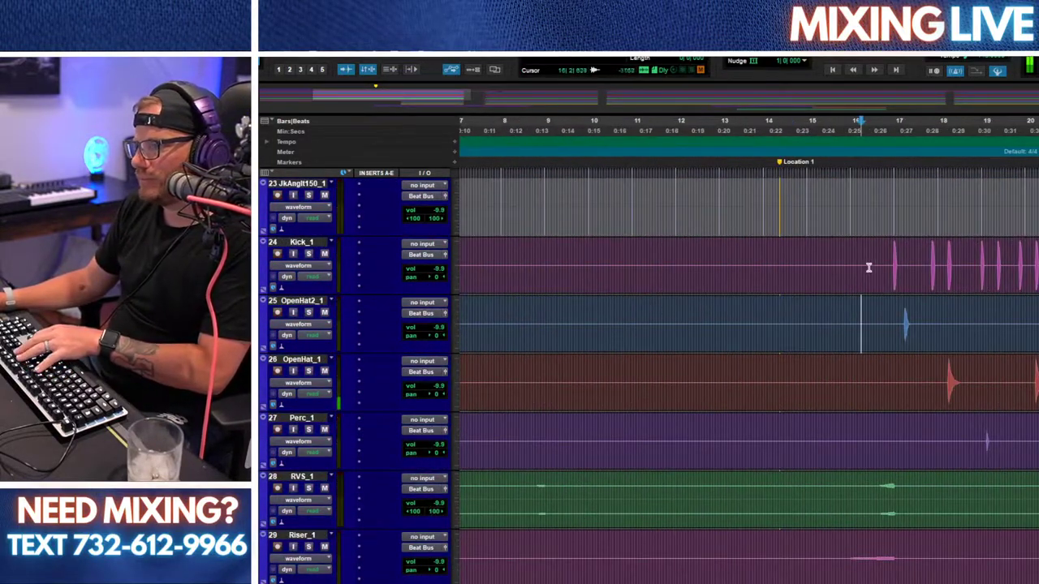
left_click(803, 56)
left_click(816, 60)
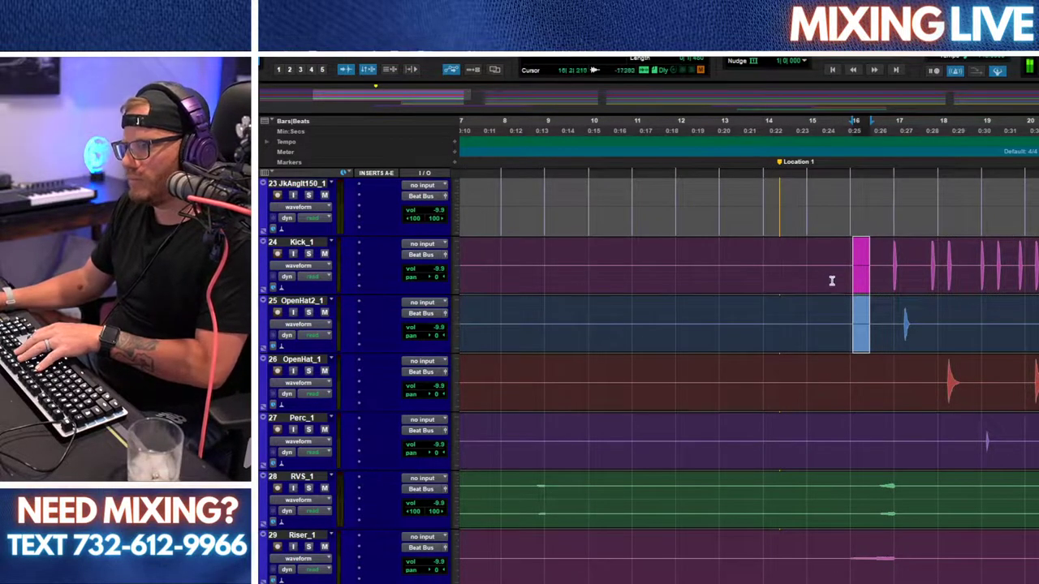
left_click(857, 286)
left_click_drag(857, 285, 420, 436)
key("Delete")
key("r")
key("r")
Step: Inspect the MannyM EQ on the Hook bus and the EQ3 7-Band on track 9, and return to the arrangement
scroll(508, 423, "down", 4)
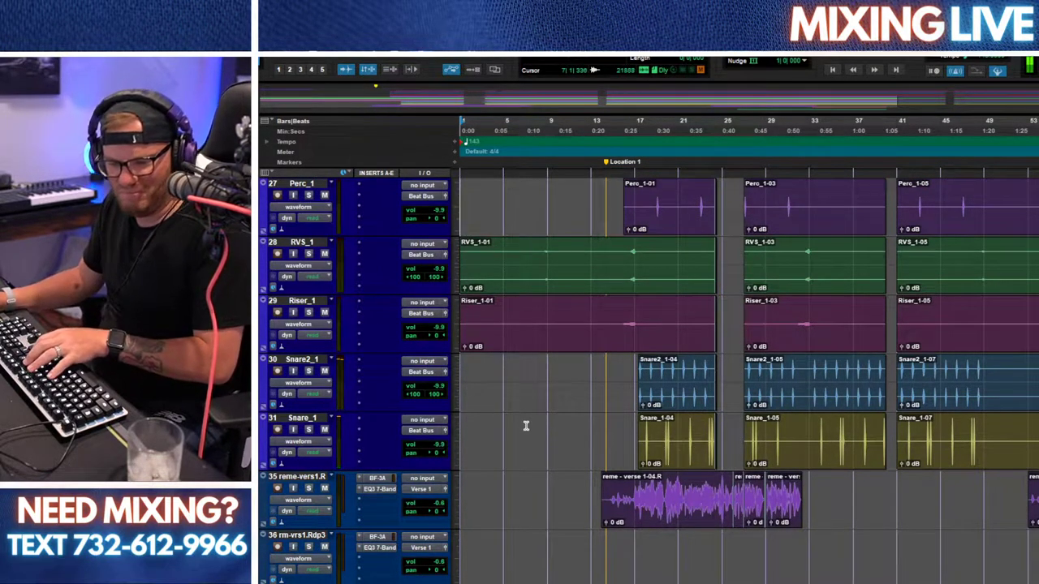
key("r")
key("r")
scroll(811, 402, "down", 3)
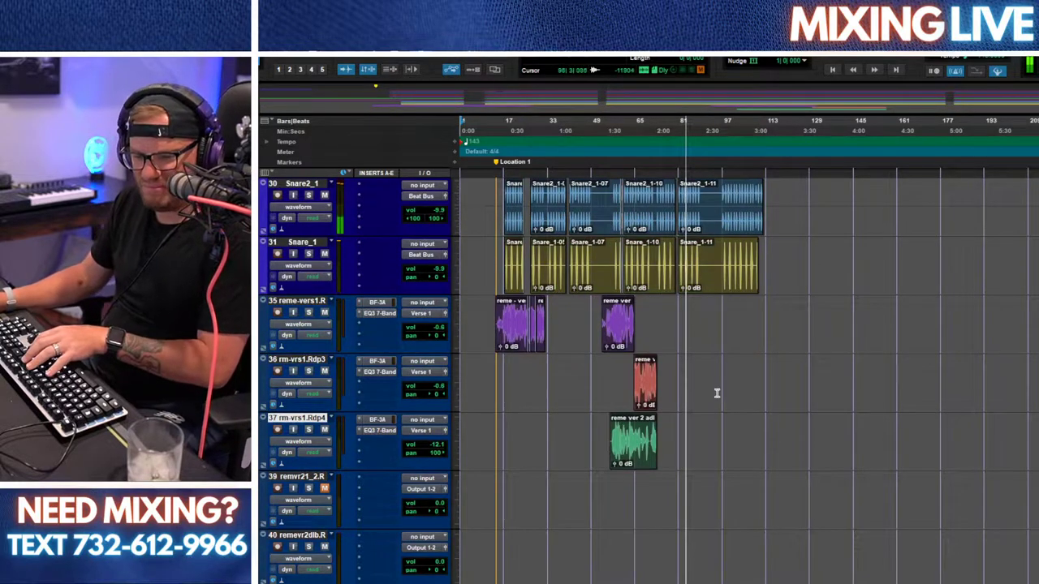
scroll(712, 392, "up", 6)
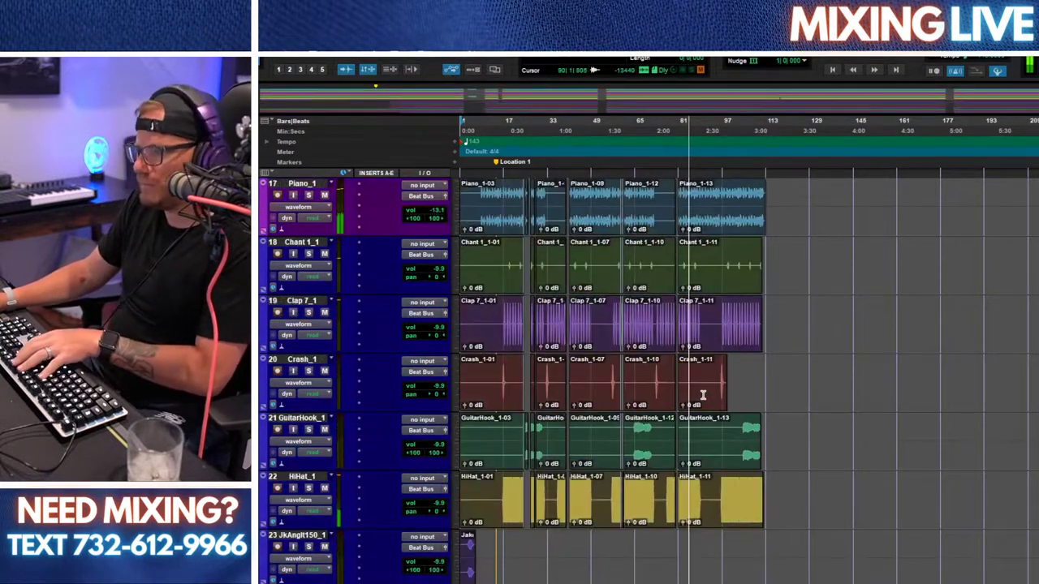
key("ctrl+equal")
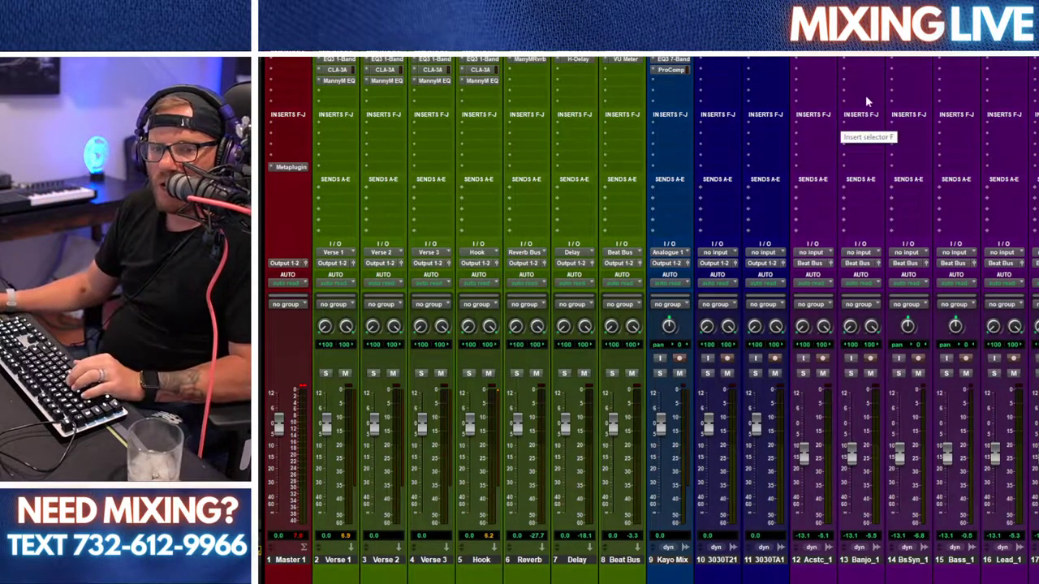
left_click(482, 81)
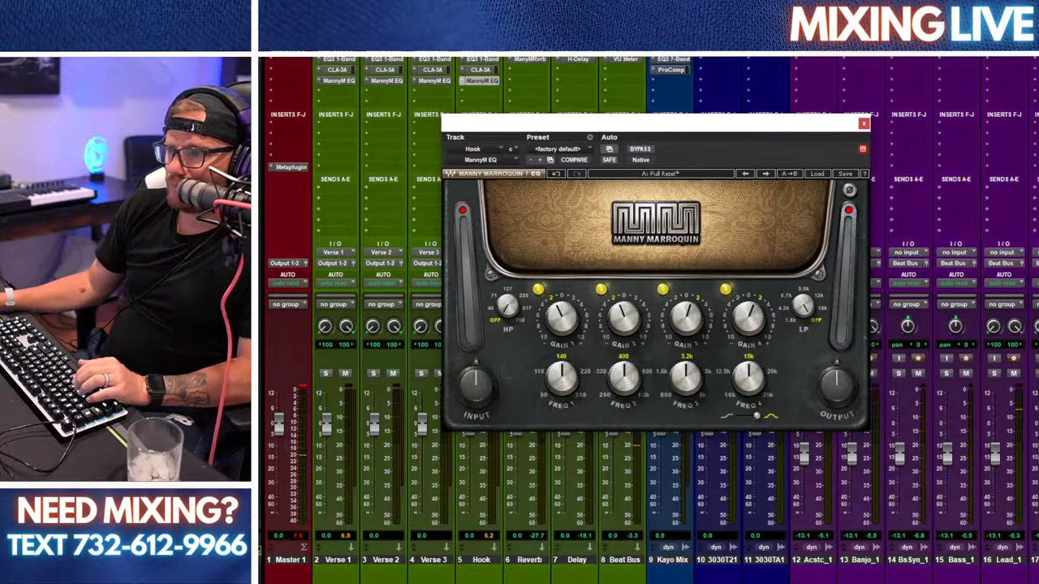
left_click(680, 63)
left_click_drag(665, 130, 693, 140)
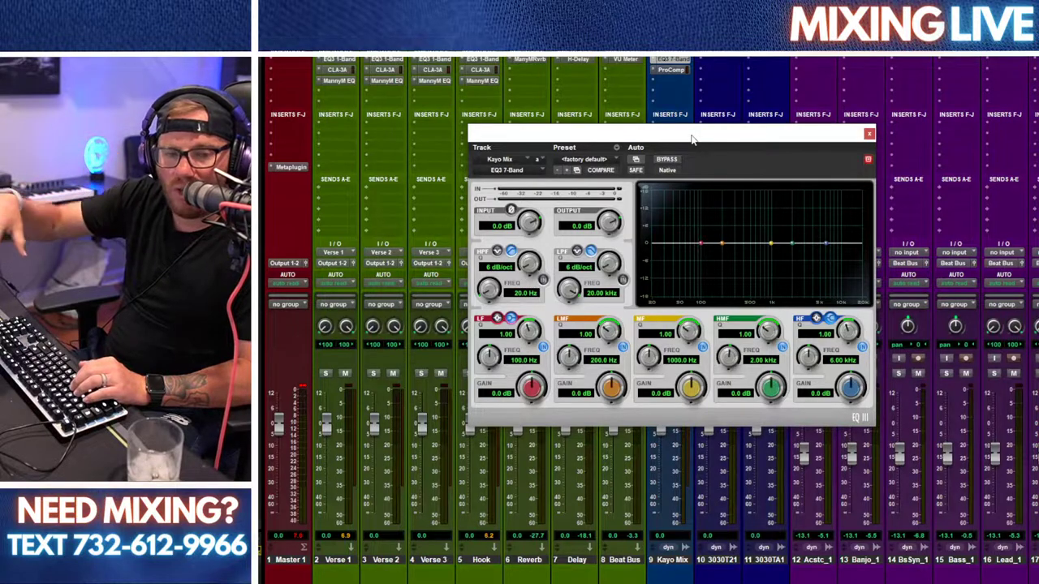
left_click(869, 133)
key("ctrl+equal")
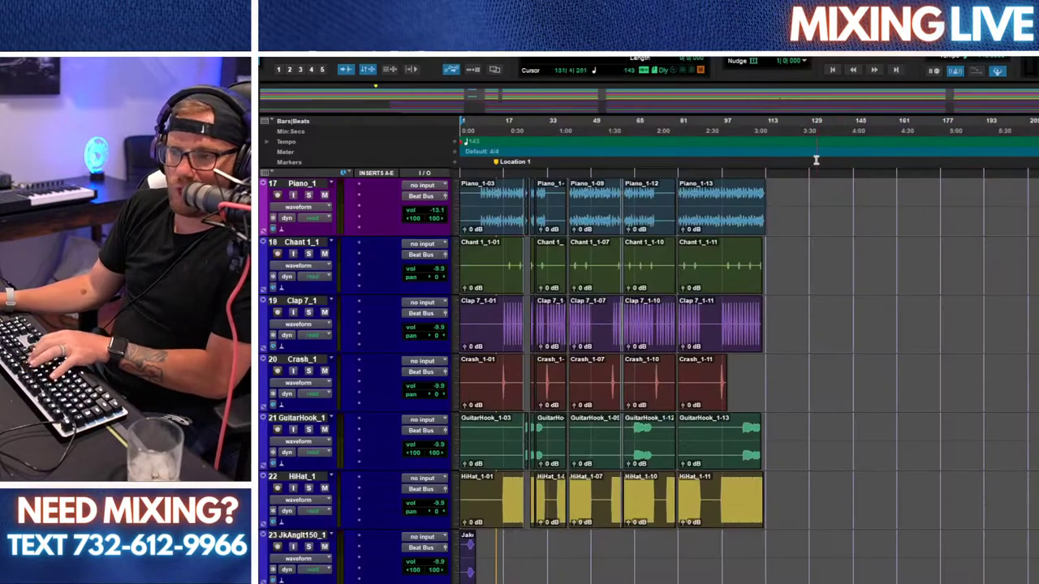
Step: Hide the empty vocal tracks 39 and 40 from the session while the song plays from the start
key("space")
scroll(702, 301, "down", 20)
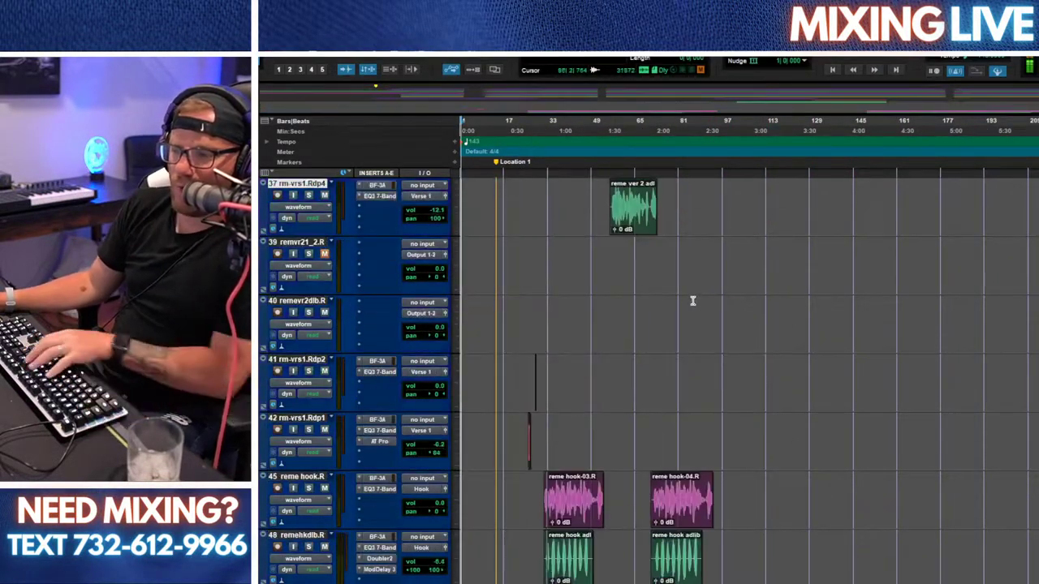
key("t")
key("t")
key("r")
scroll(692, 313, "up", 4)
key("r")
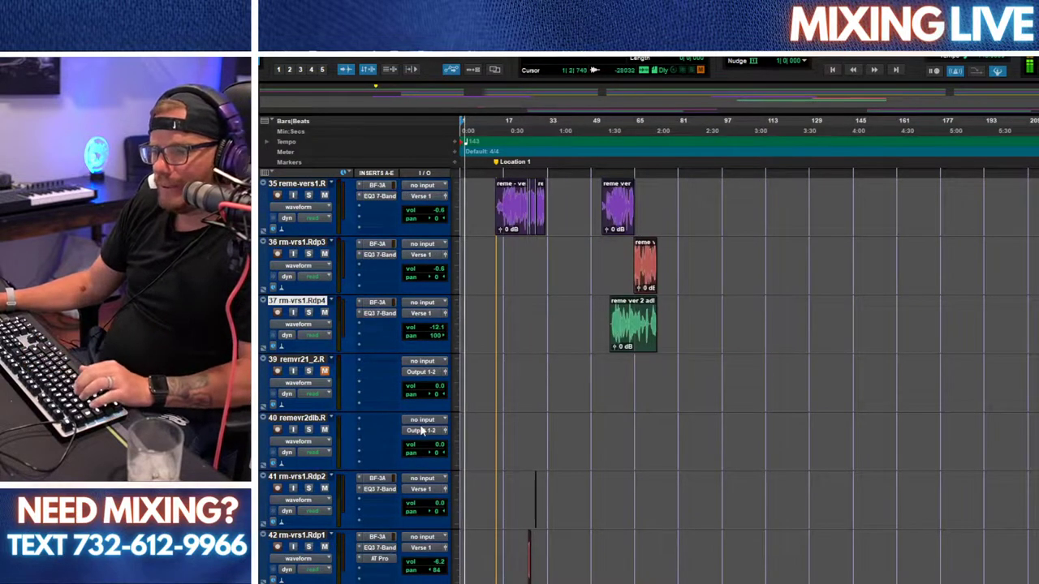
right_click(314, 359)
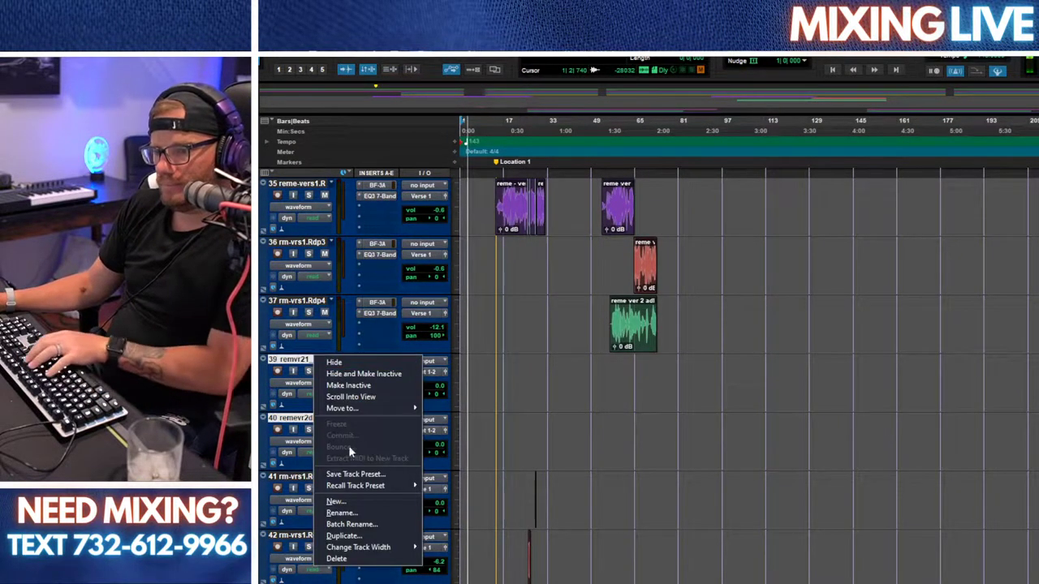
left_click(335, 362)
scroll(543, 365, "down", 2)
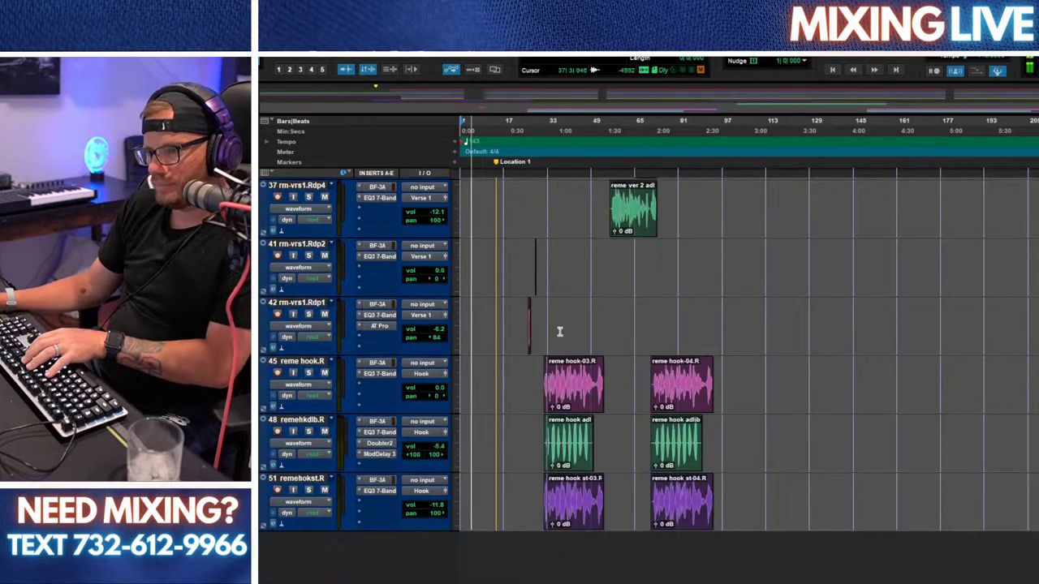
Step: Insert the Lustrous Plates reverb on the first insert slot of Master 1 in the mixer
key("t")
key("t")
key("ctrl+=")
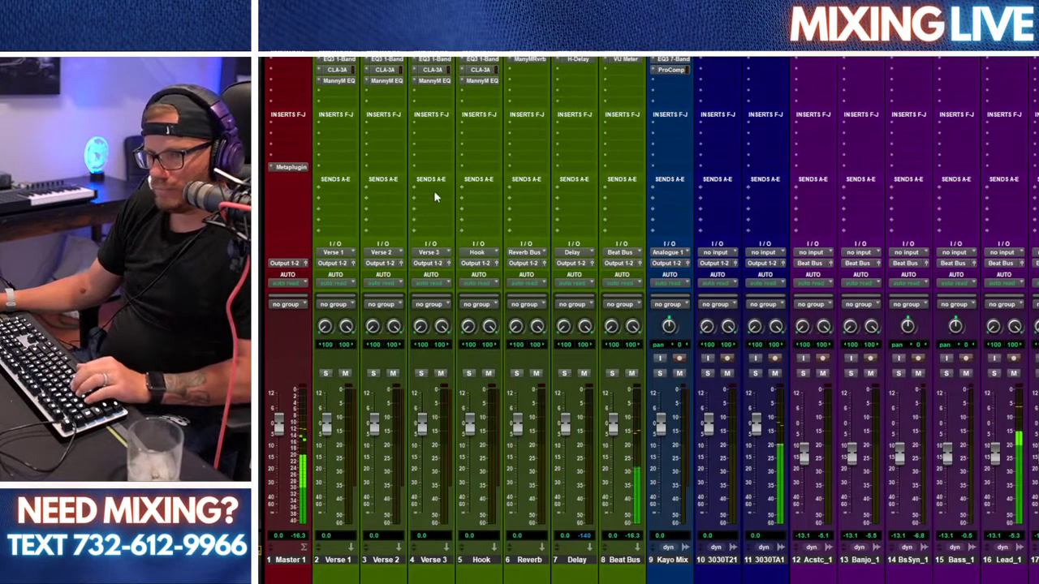
left_click(295, 65)
mouse_move(349, 88)
left_click(424, 95)
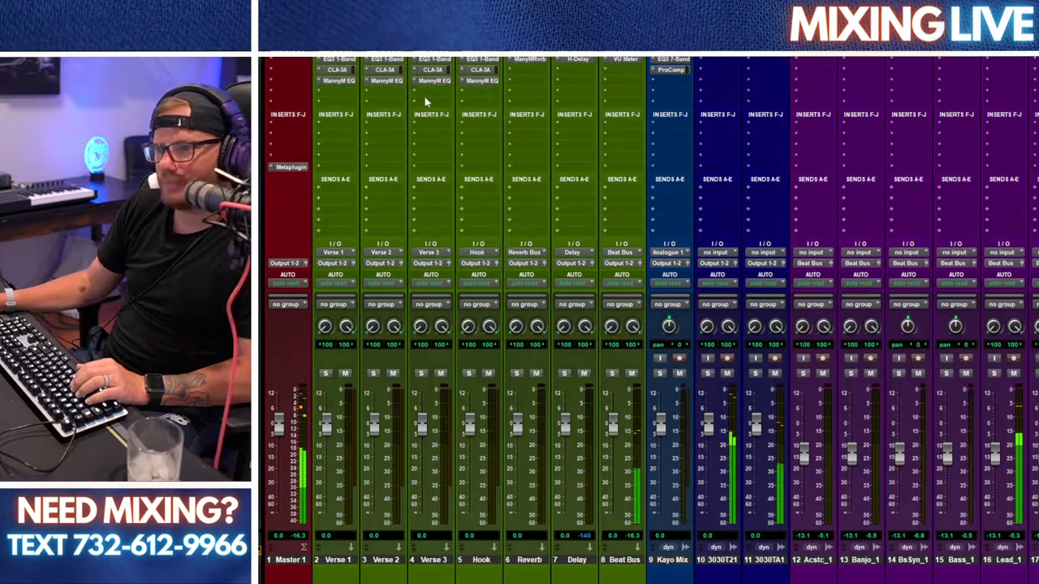
left_click(615, 108)
Step: Replace the Lustrous Plates reverb on Master 1 with the stereo EQ3 7-Band equalizer
left_click(527, 172)
left_click(523, 171)
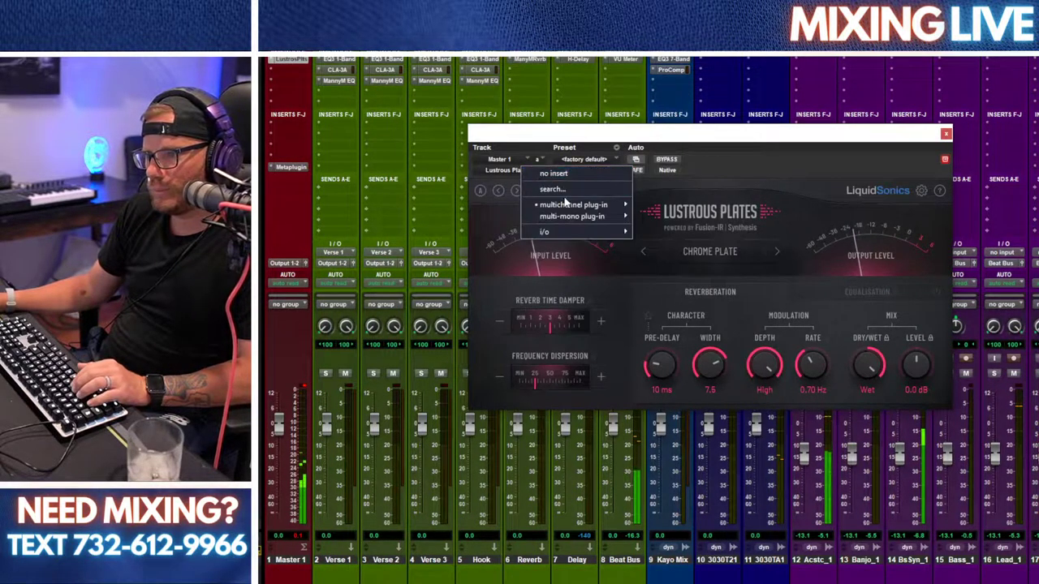
mouse_move(574, 205)
mouse_move(654, 220)
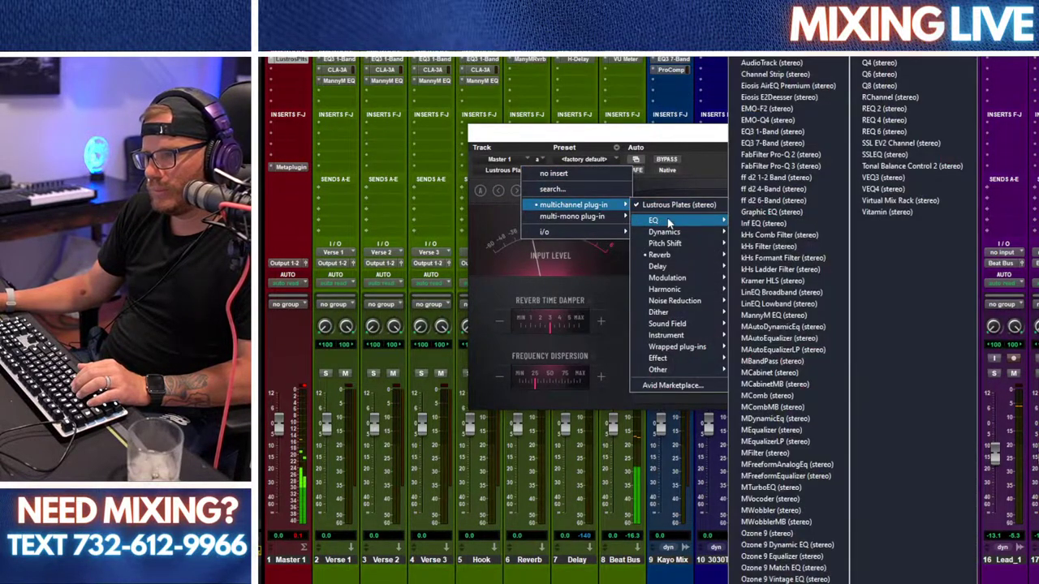
left_click(783, 144)
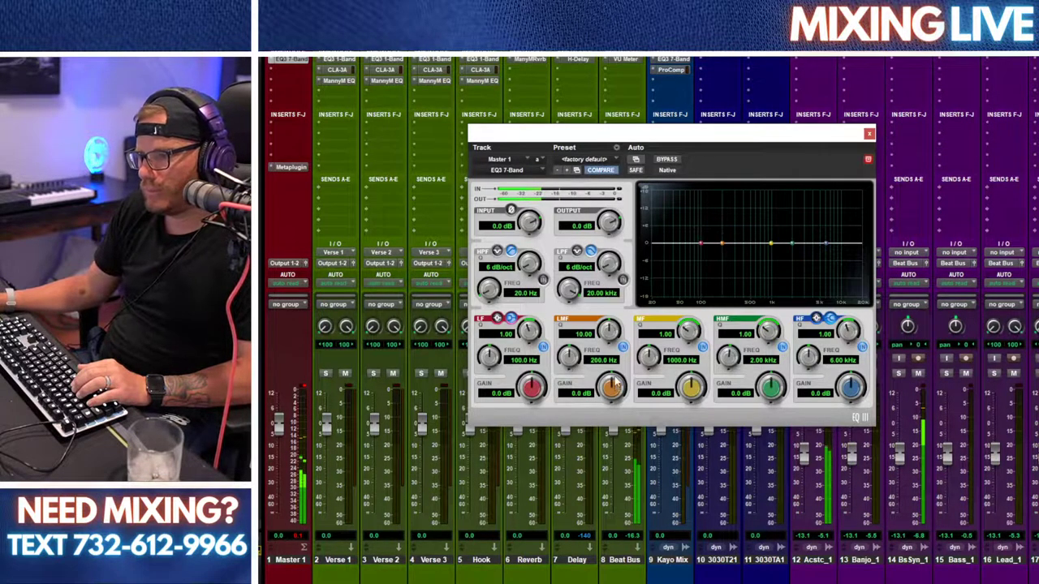
Step: Cut the LMF band of the master EQ by 5.0 dB at 215.0 Hz with a Q of 10.00, and return to the arrangement
scroll(569, 361, "up", 3)
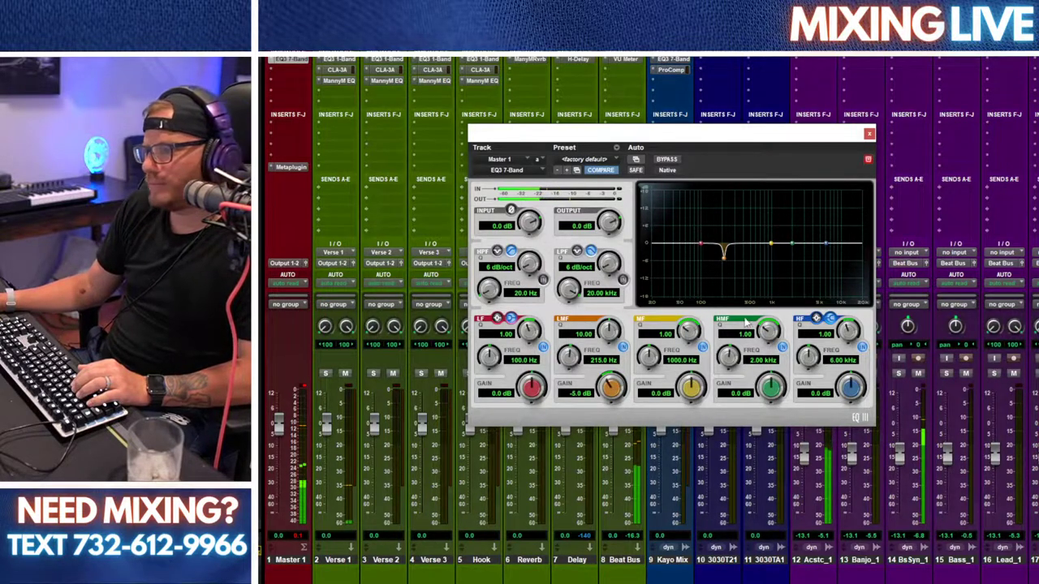
left_click(870, 135)
key("ctrl+equal")
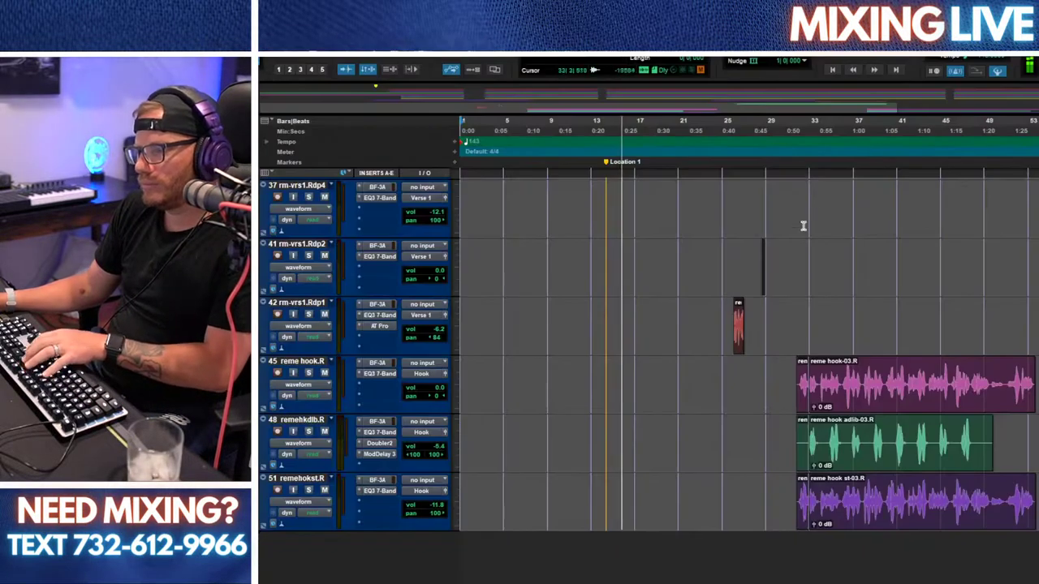
Step: Split the verse vocal clip on track 35 at bar 17, where the main phrase starts
scroll(739, 292, "up", 4)
left_click(645, 416)
key("t")
key("t")
key("t")
key("t")
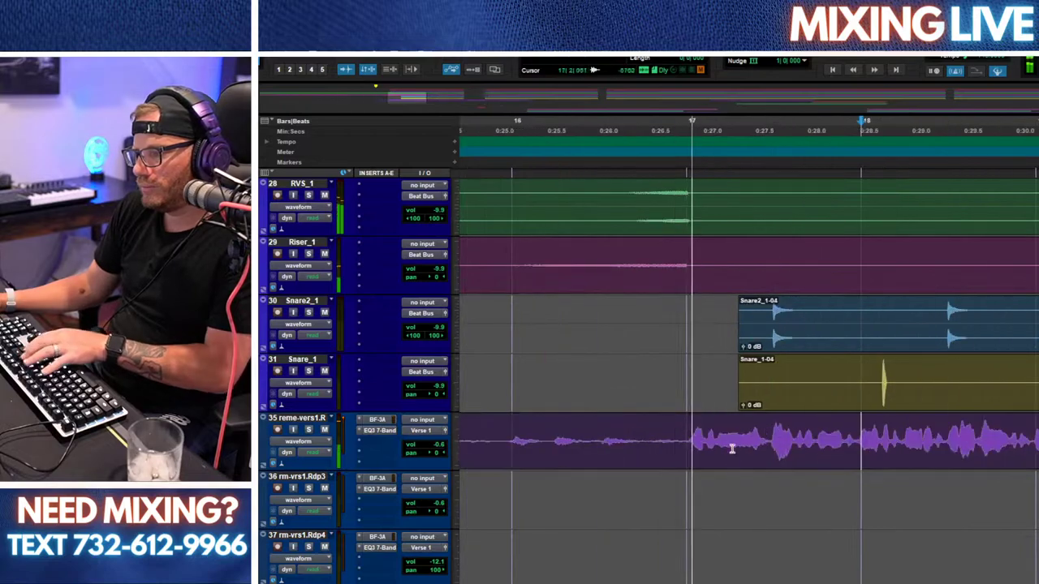
left_click(688, 457)
key("b")
key("r")
key("r")
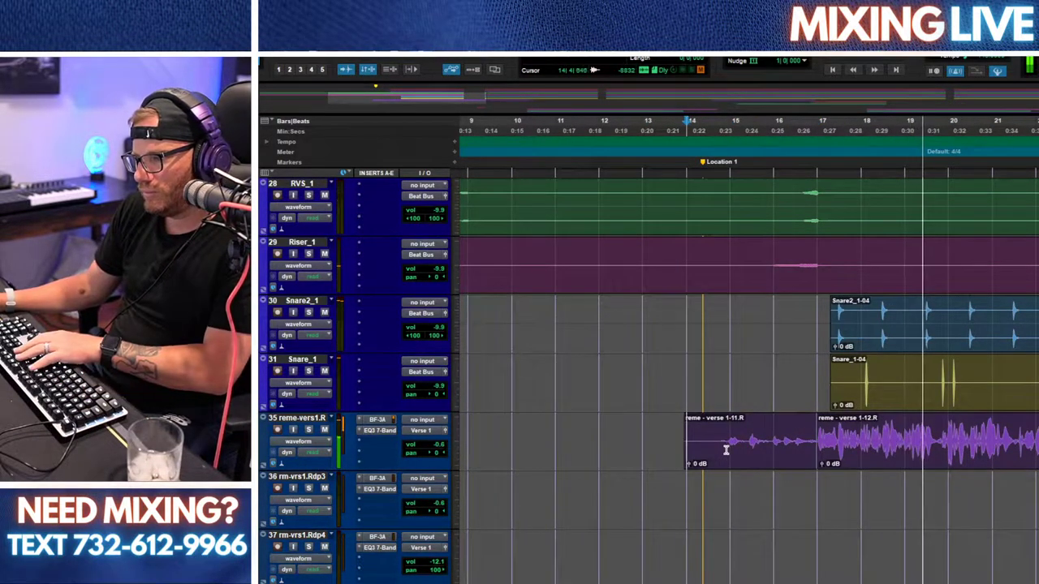
Step: Delete the lead-in vocal clip's opening up to about bar 15 on track 35 and lower its clip gain to -14.1 dB
left_click_drag(722, 450, 675, 452)
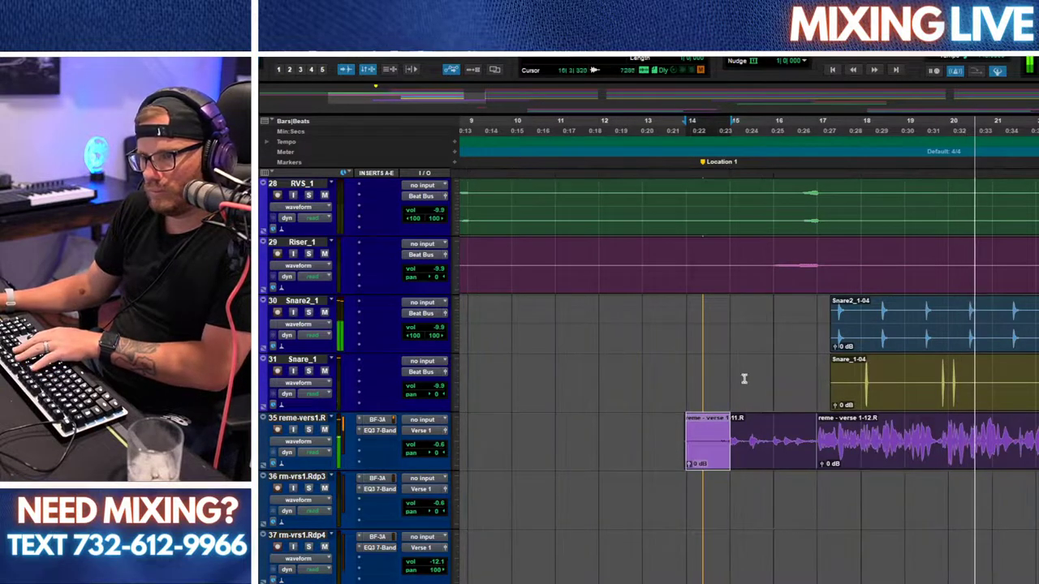
key("Delete")
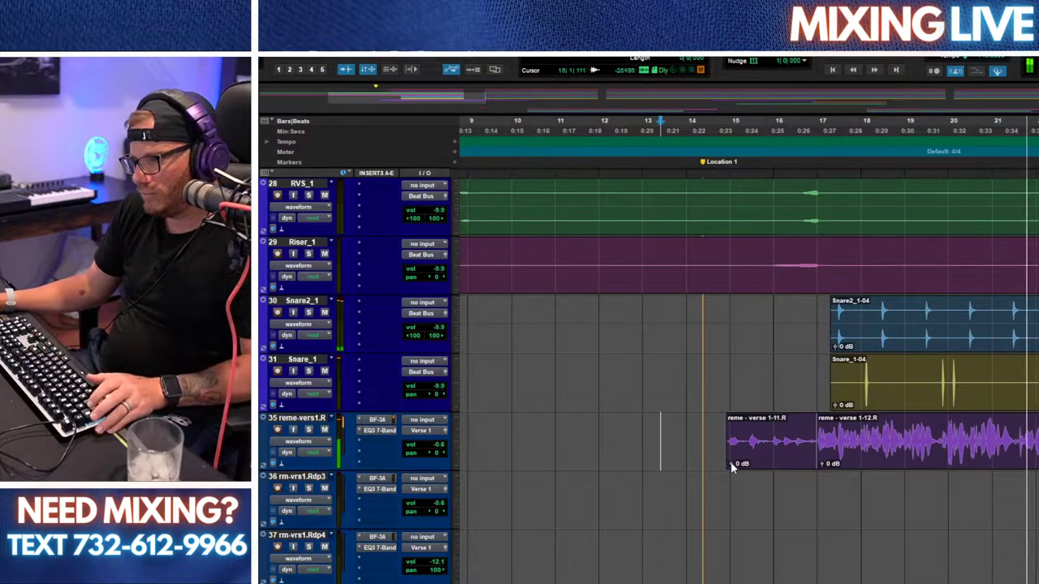
left_click_drag(731, 465, 731, 477)
left_click(698, 451)
key("space")
key("space")
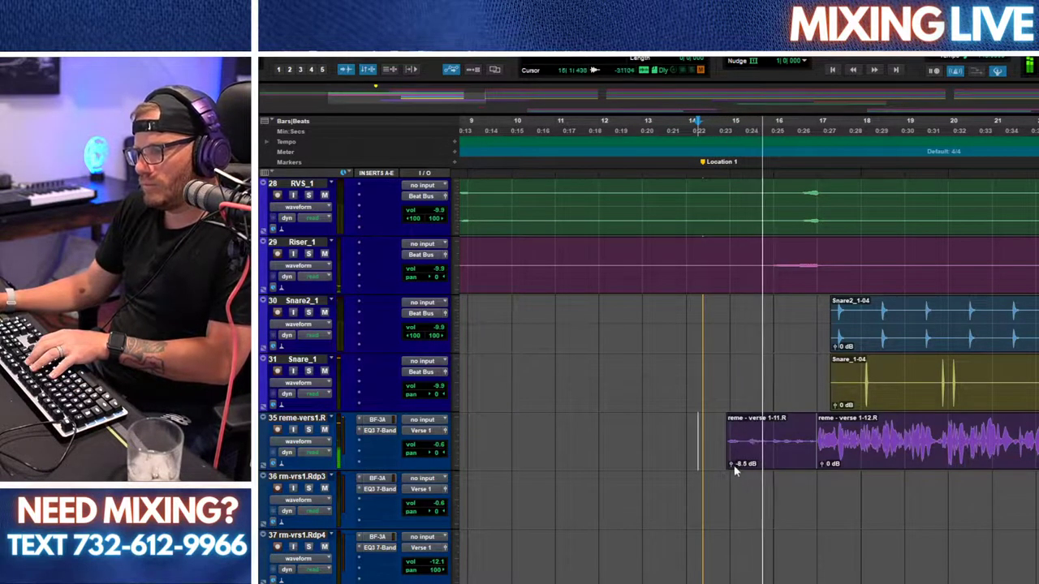
left_click_drag(730, 465, 730, 470)
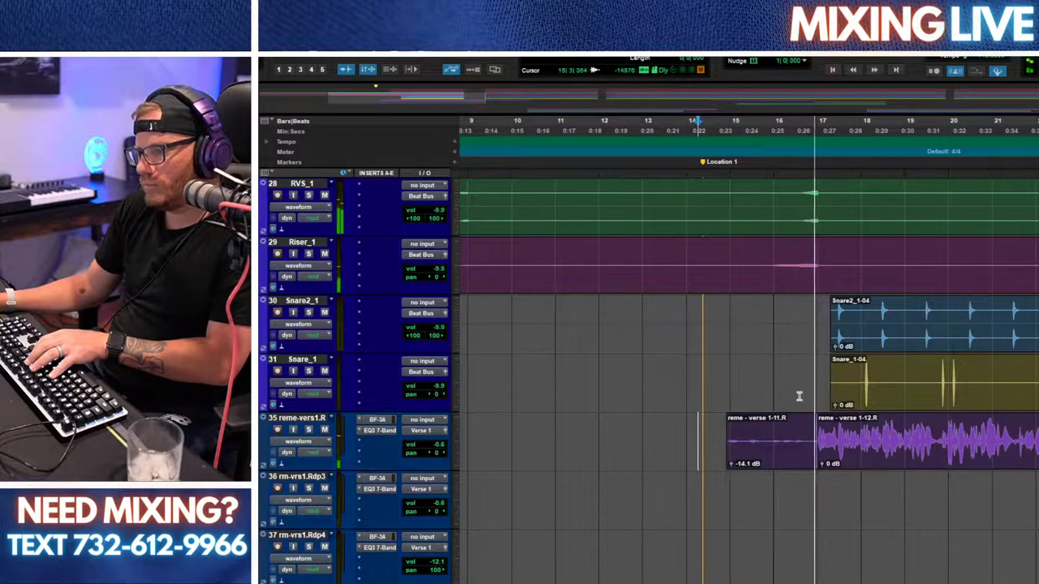
Step: Delete the empty beginning of the first Snare_1 clip up to just before bar 18
left_click_drag(858, 391, 801, 392)
key("Delete")
key("r")
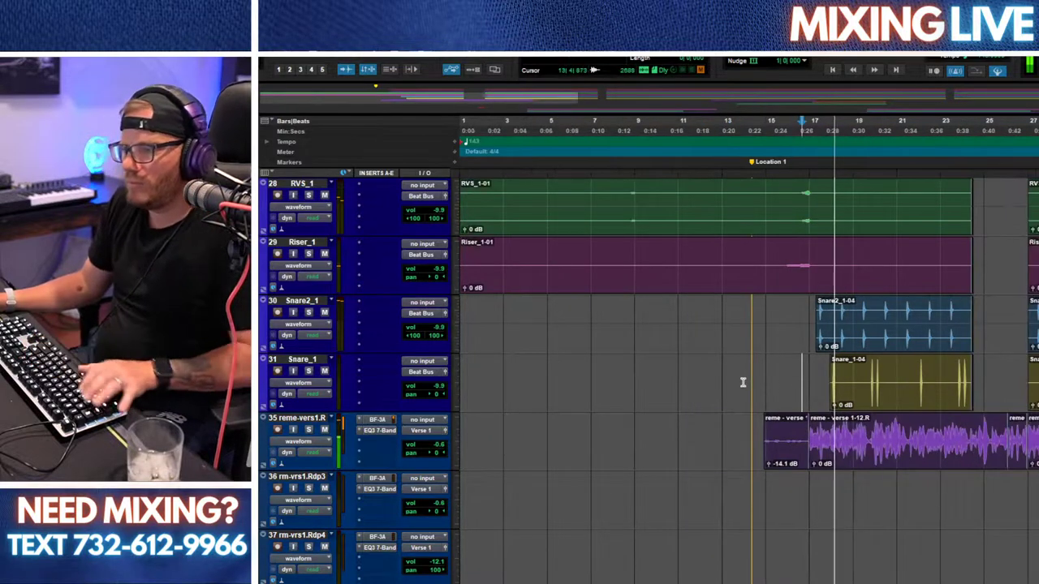
left_click(743, 382)
key("r")
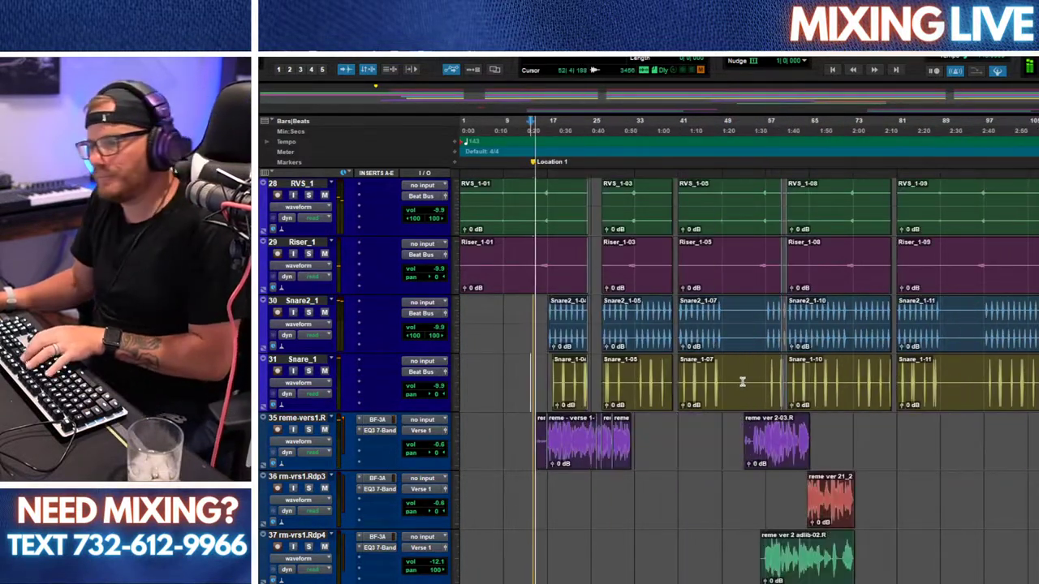
Step: Insert the stereo IMPusher dynamics plug-in on the second insert slot of Master 1 in the mixer
key("ctrl+equal")
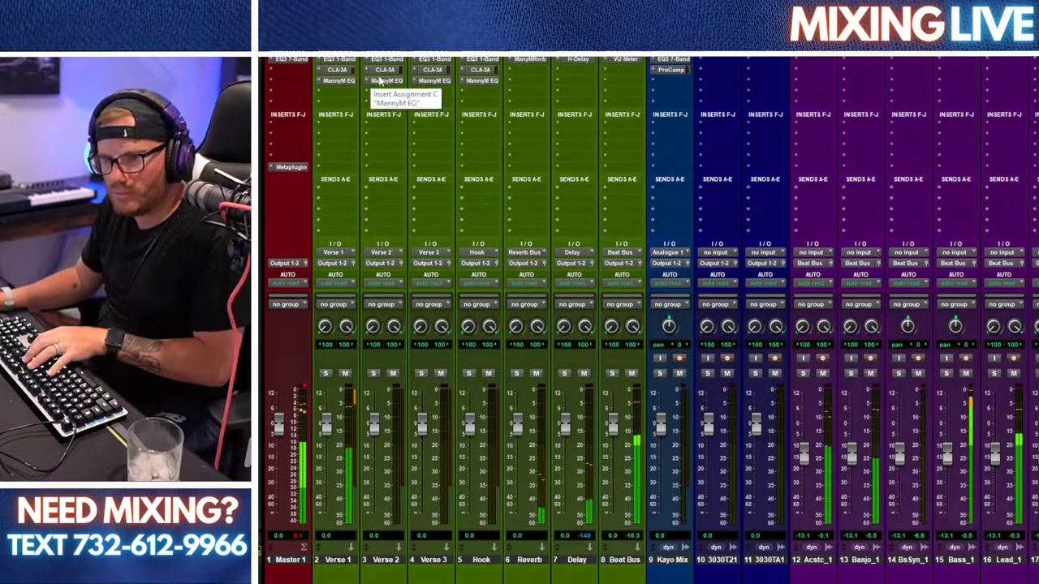
left_click(289, 72)
mouse_move(376, 104)
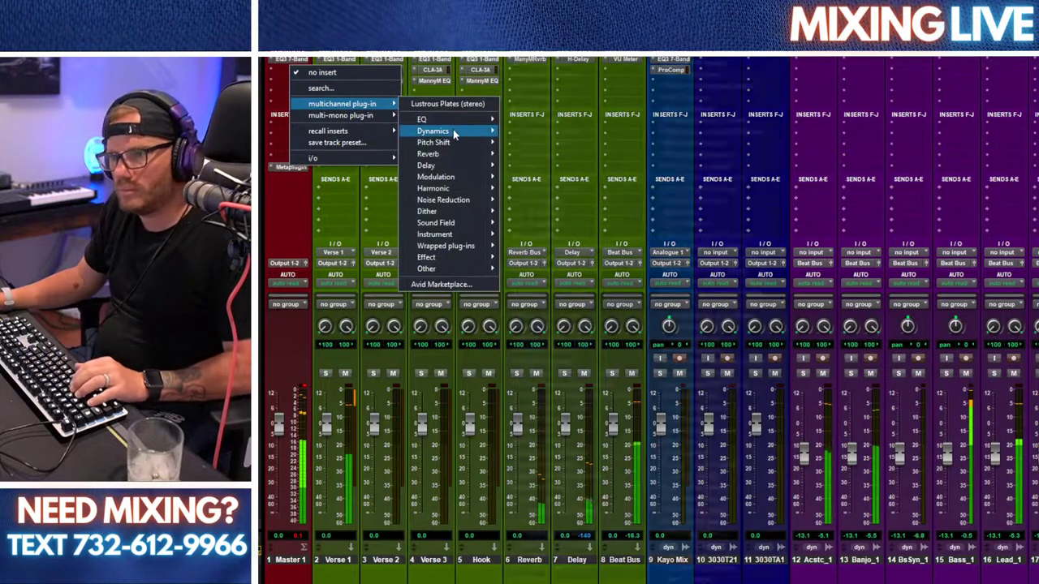
mouse_move(438, 131)
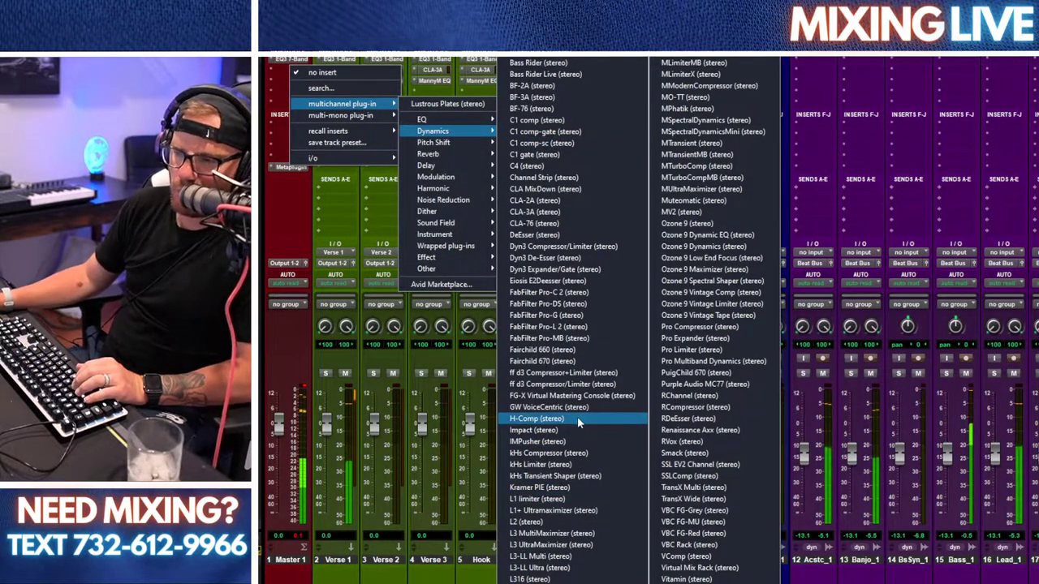
left_click(576, 441)
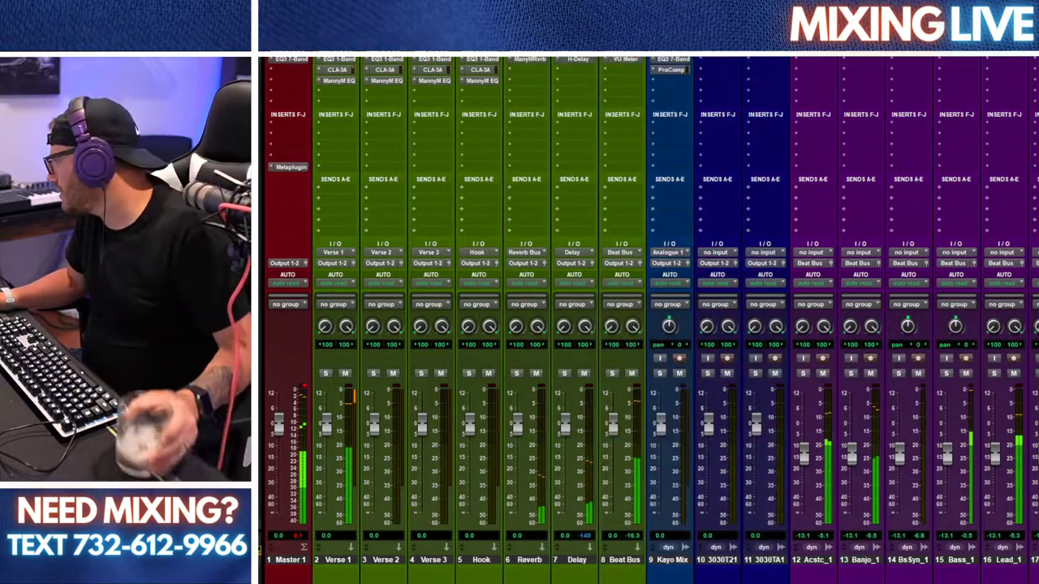
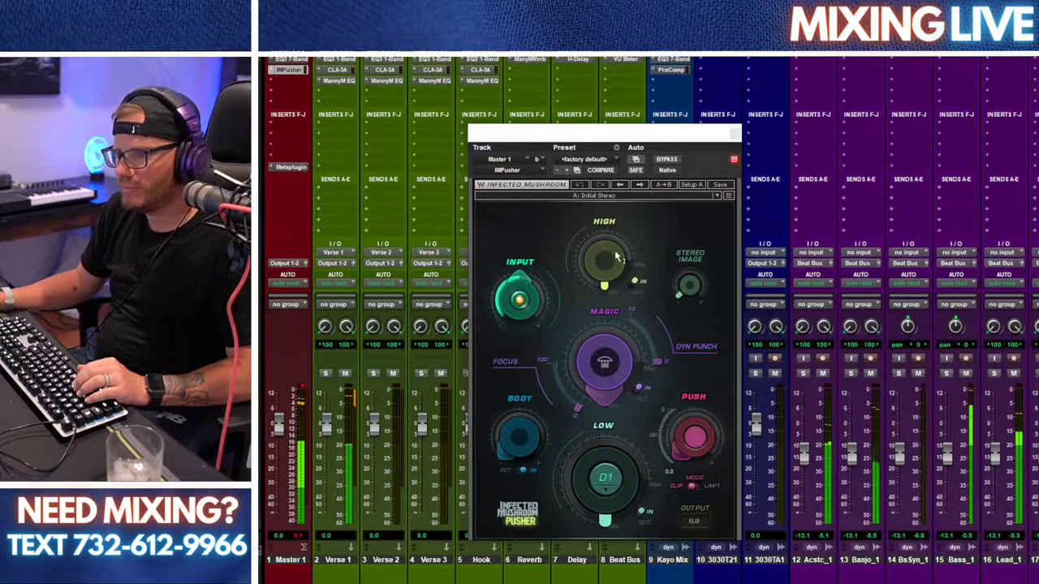
Step: Add small amounts of High, Magic, Body, Low, Stereo Image and Dyn Punch in the master's Pusher plug-in, and return to the arrangement
left_click_drag(603, 296, 603, 302)
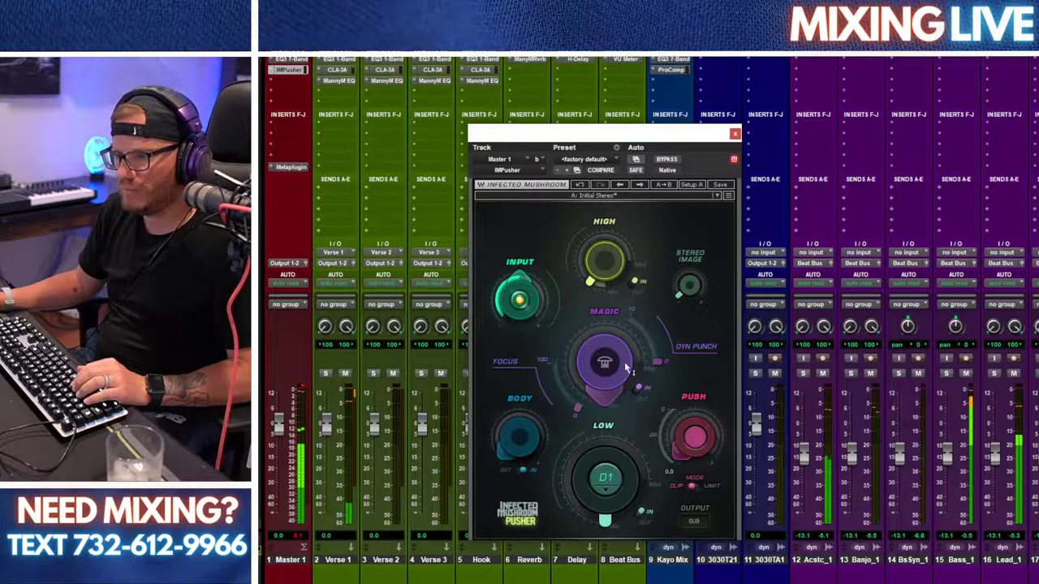
left_click_drag(581, 374, 581, 361)
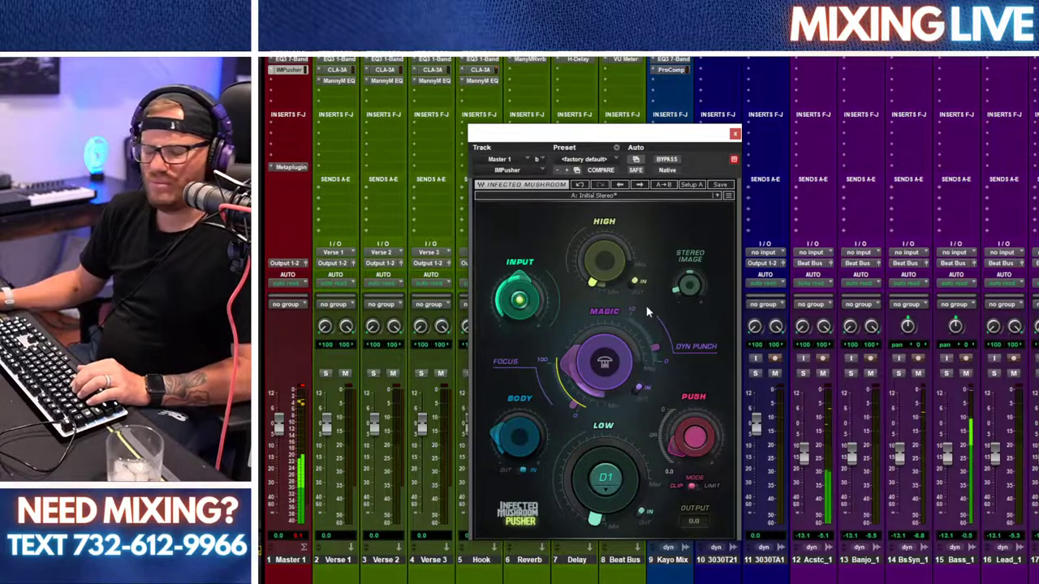
left_click(734, 134)
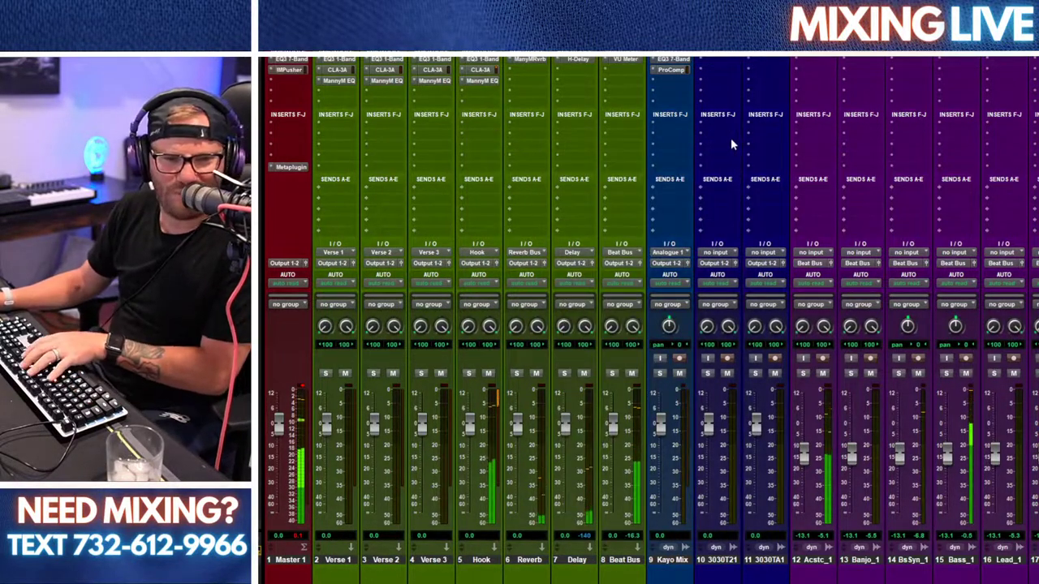
scroll(724, 324, "down", 1)
scroll(649, 325, "right", 15)
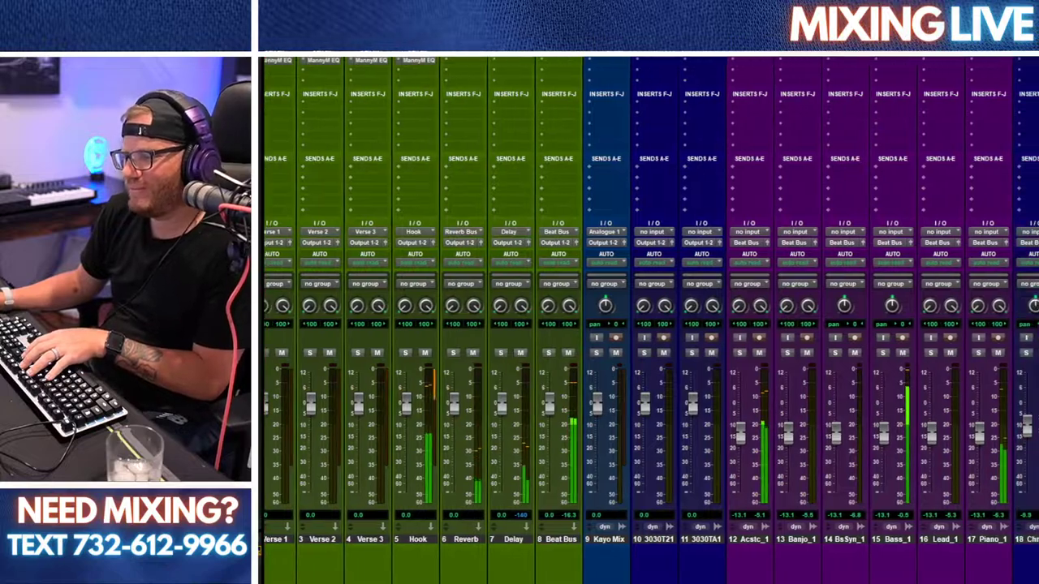
scroll(804, 568, "left", 15)
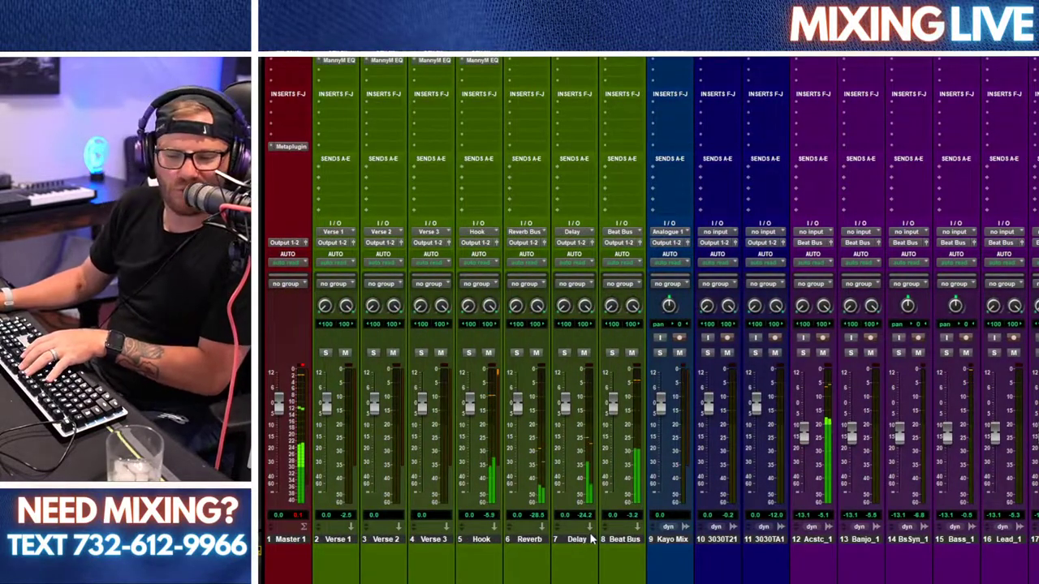
key("ctrl+equal")
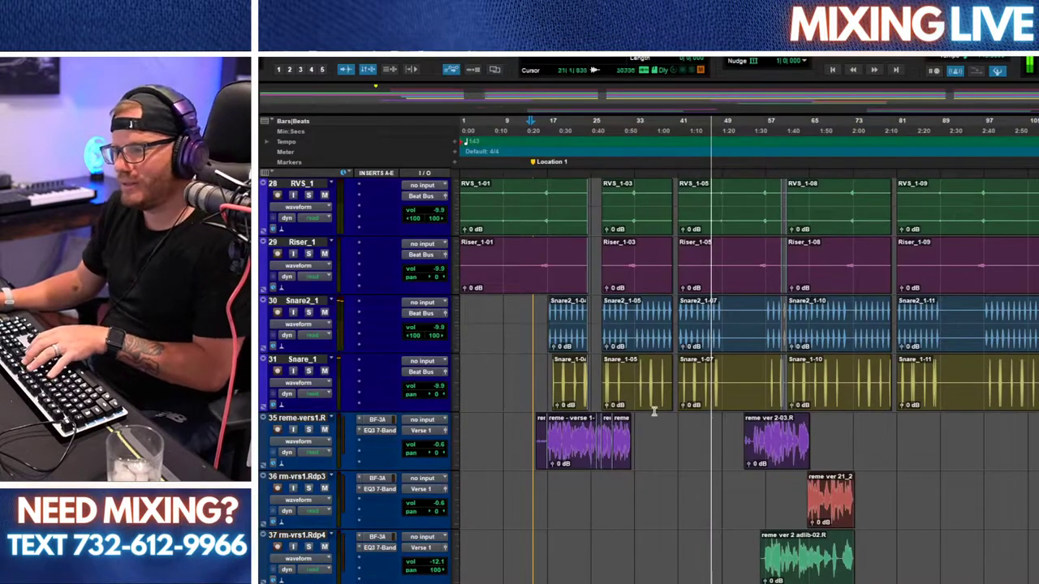
Step: Delete the tails of the hook vocal clips on tracks 45 and 51 from about the middle of bar 53
scroll(690, 406, "down", 5)
left_click(736, 376)
key("t")
key("t")
scroll(736, 376, "down", 1)
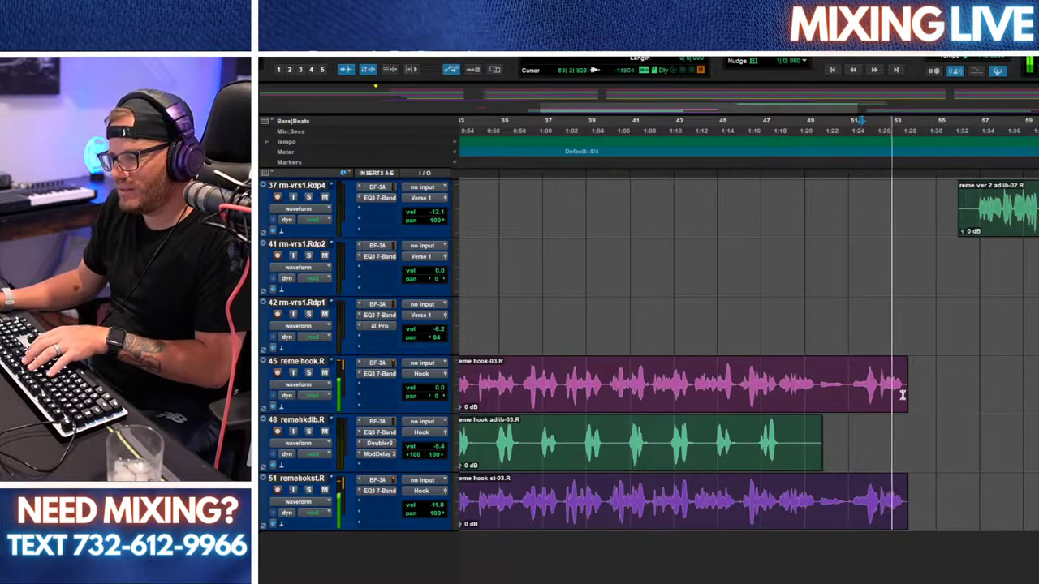
key("ctrl+bracketright")
key("ctrl+bracketright")
left_click_drag(851, 399, 920, 497)
key("Delete")
key("r")
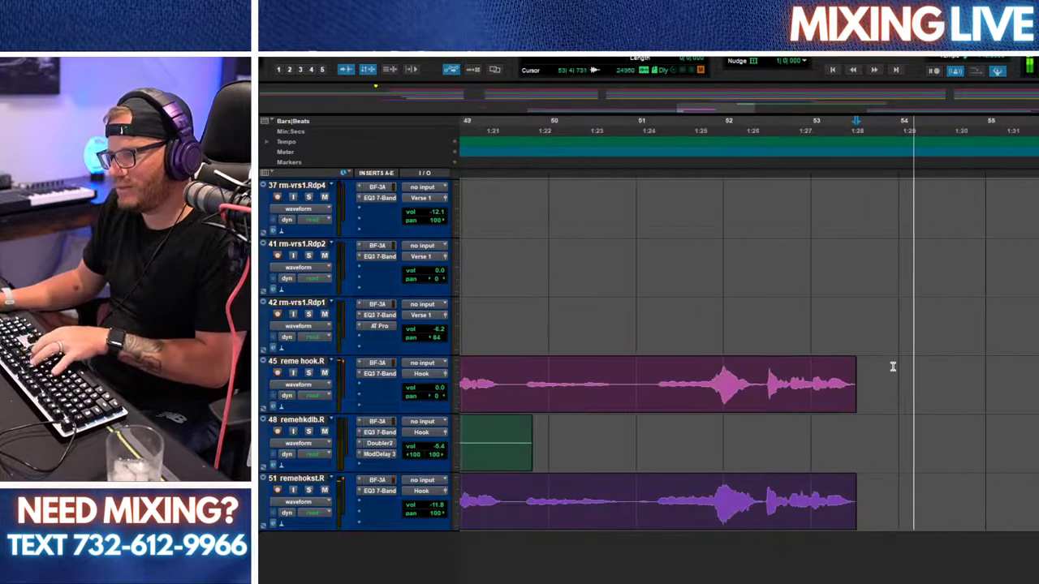
Step: Split the last phrase off the hook vocal on track 45 at about the middle of bar 52
scroll(892, 406, "up", 6)
scroll(905, 408, "down", 1)
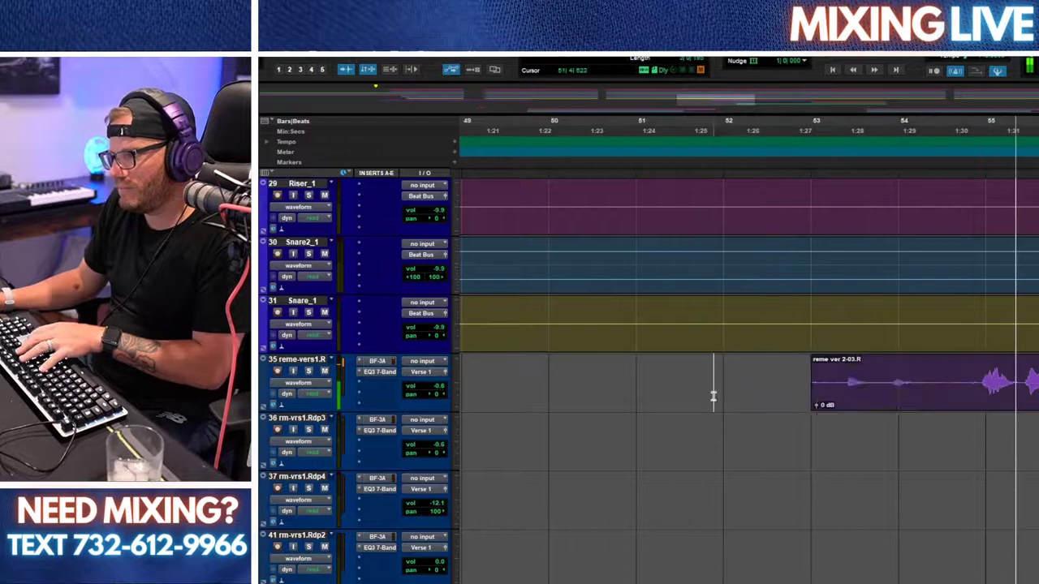
left_click(750, 374)
scroll(751, 376, "down", 4)
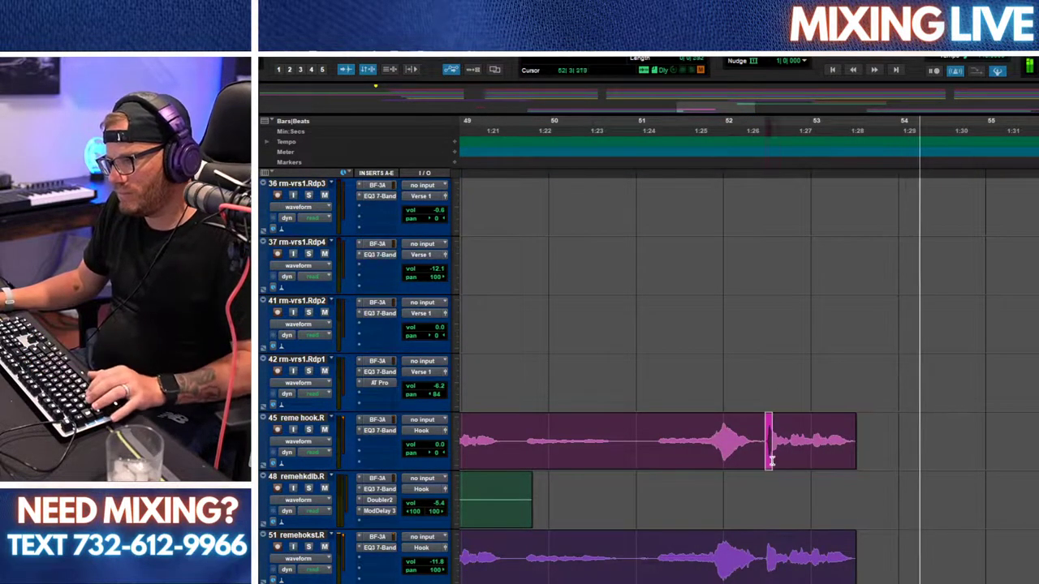
left_click_drag(766, 452, 862, 445)
key("ctrl+e")
Step: Stop playback, duplicate track 45 once without its playlists and copy the split last hook phrase onto the duplicate at the same time position
key("space")
right_click(309, 414)
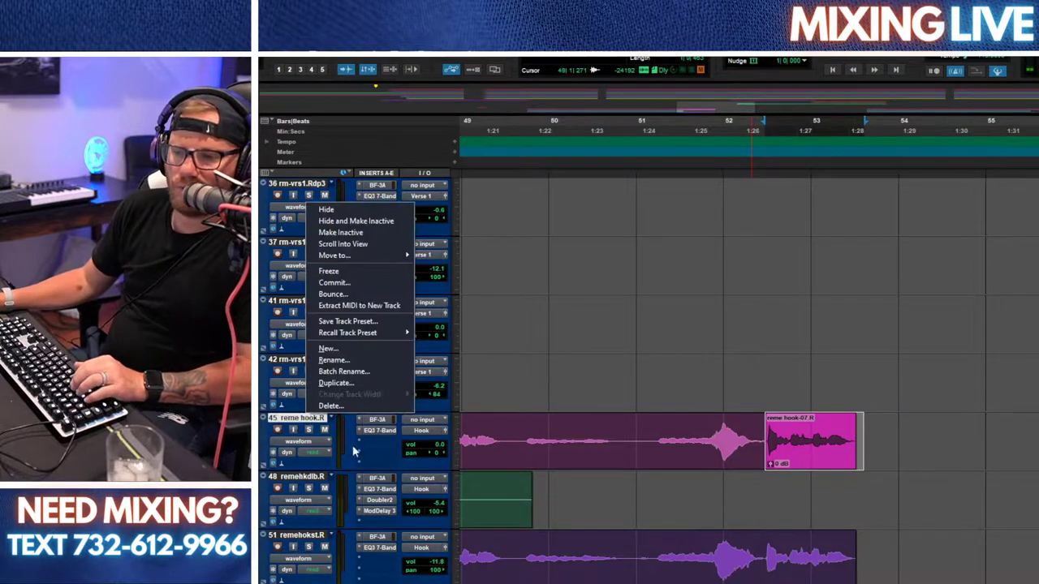
left_click(360, 382)
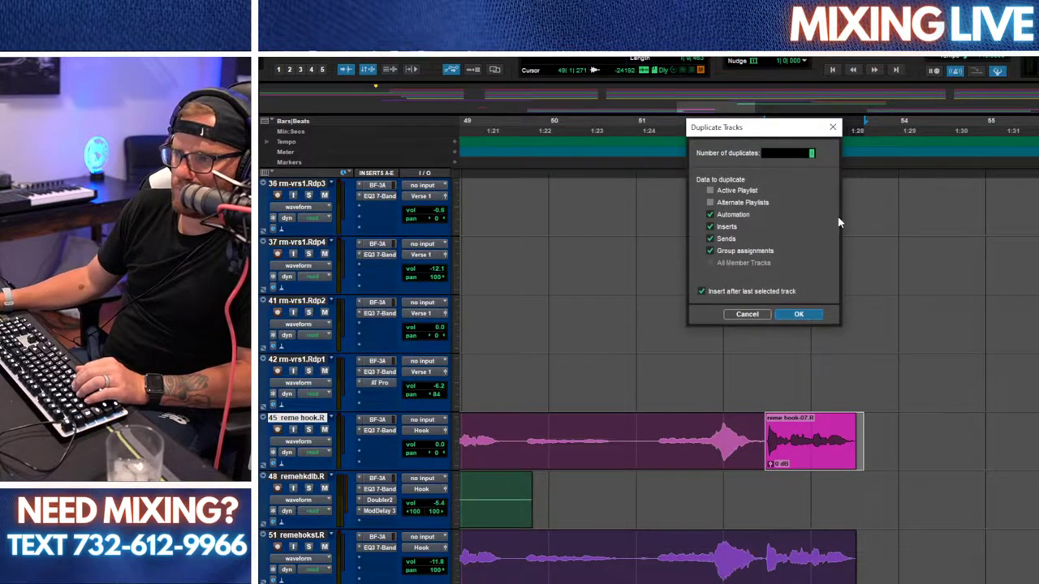
left_click(796, 315)
left_click_drag(819, 465, 793, 505)
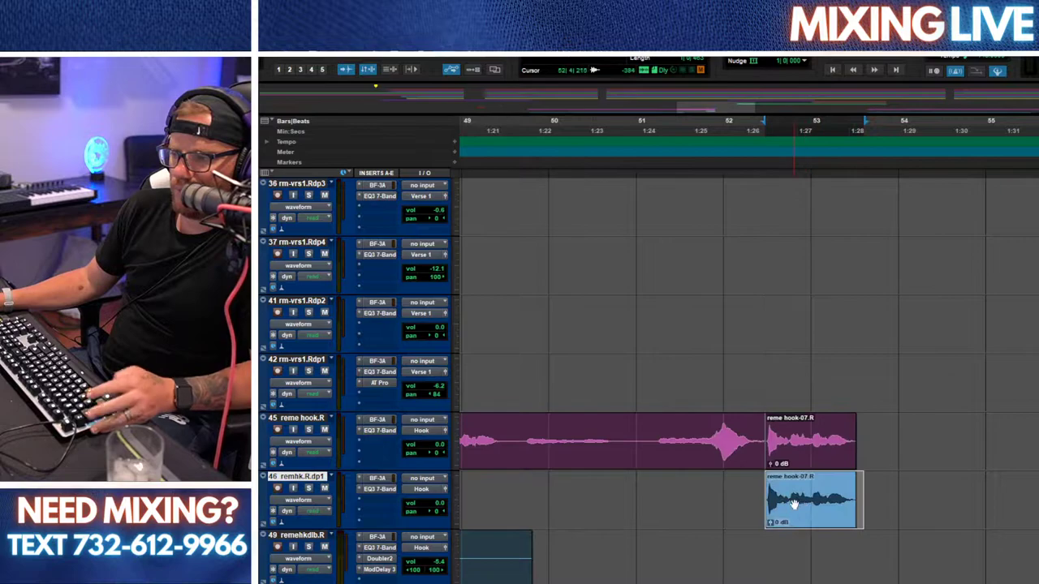
Step: Insert the mono Mod Delay III on the third insert slot of the duplicated hook track 46
left_click(383, 502)
mouse_move(438, 533)
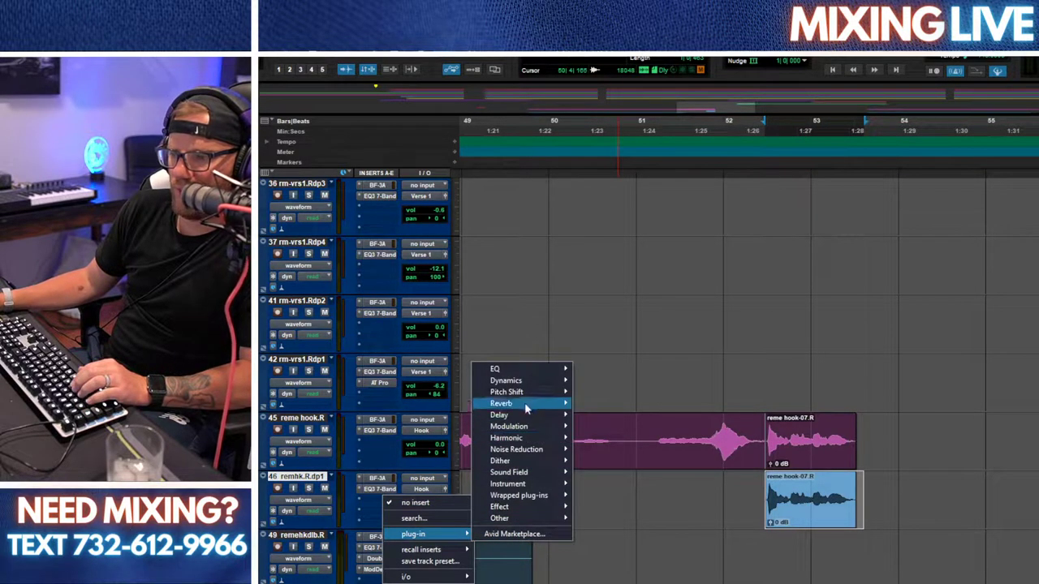
mouse_move(540, 414)
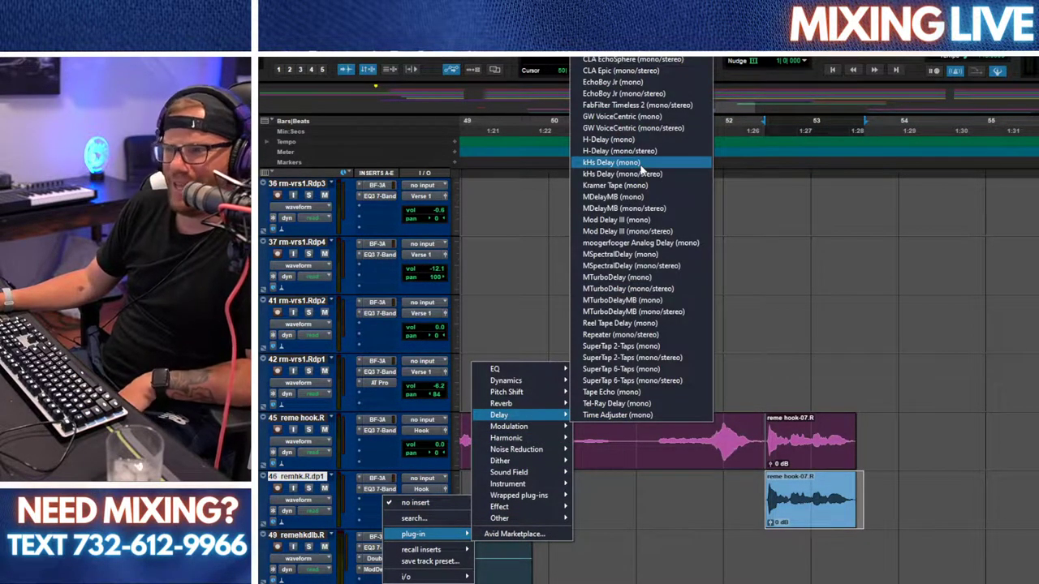
left_click(641, 221)
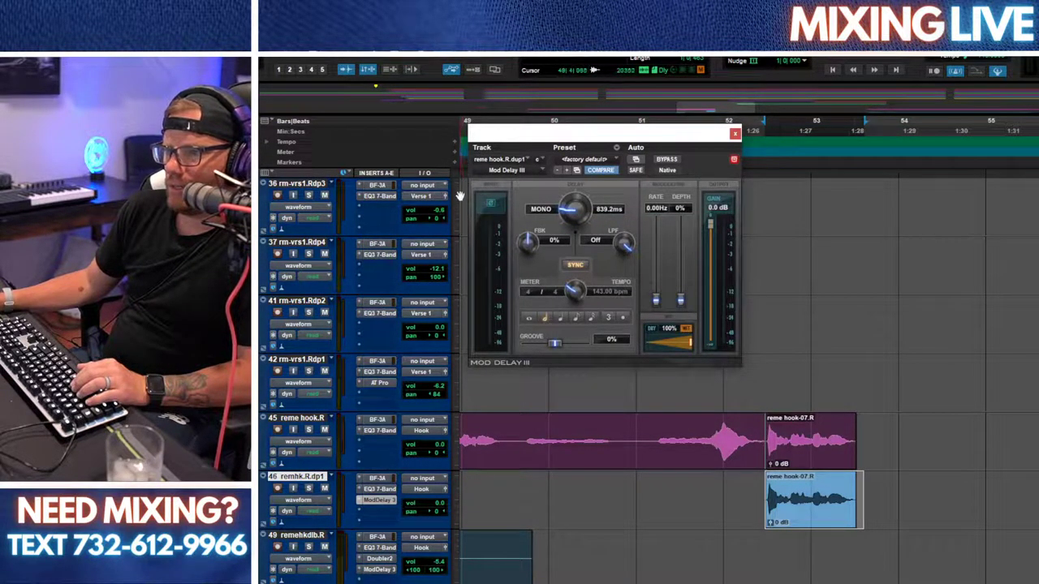
Step: Set track 46's delay to a whole note (1678.3 ms) with 12% feedback and lower the track volume to -14.5 dB during playback
key("space")
left_click_drag(560, 133, 649, 118)
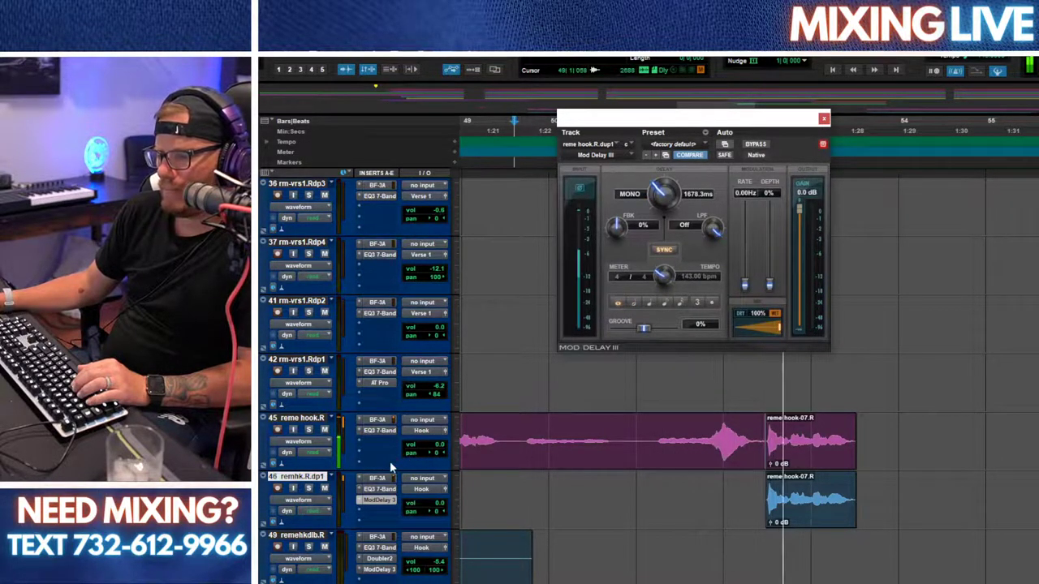
left_click_drag(430, 502, 436, 527)
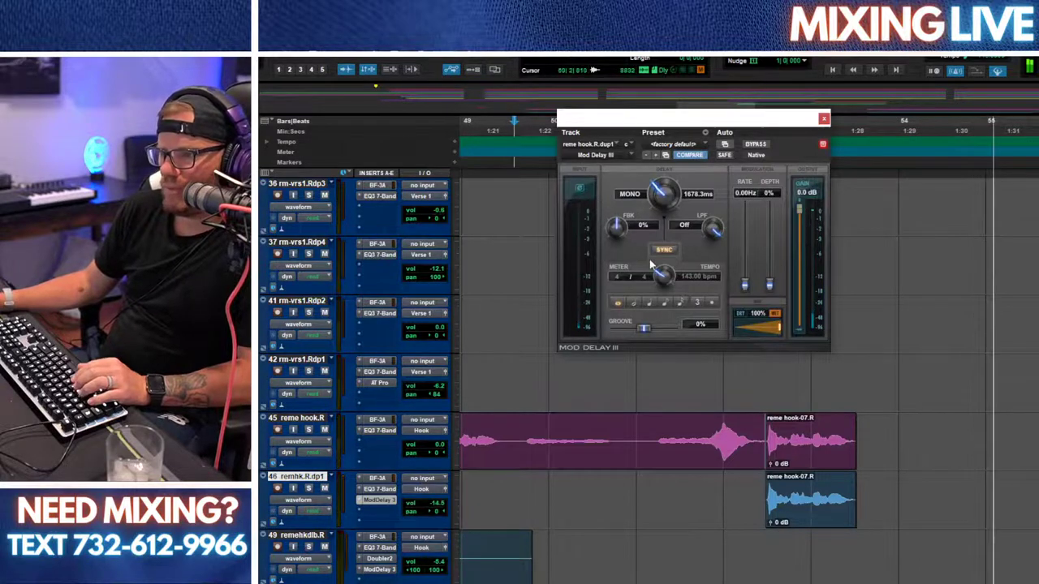
key("space")
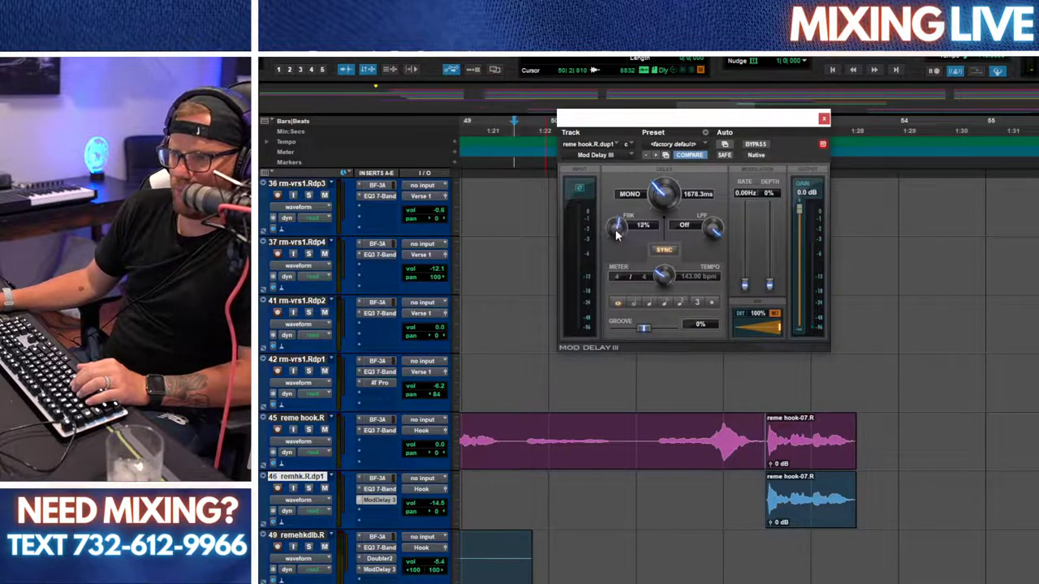
Step: Insert the mono Reverb One below the delay on the duplicated hook track 46
left_click(394, 510)
mouse_move(431, 545)
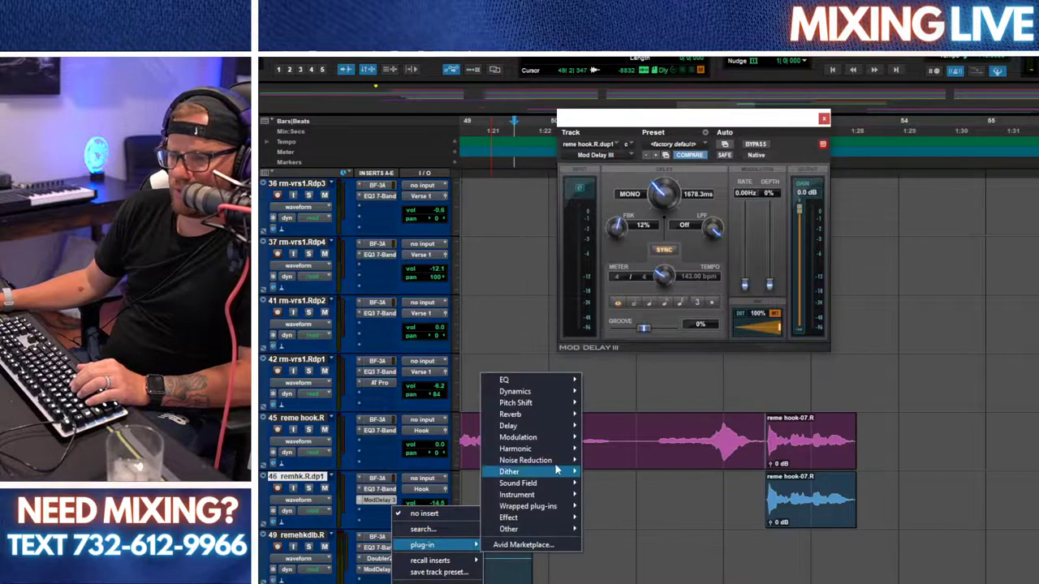
mouse_move(536, 414)
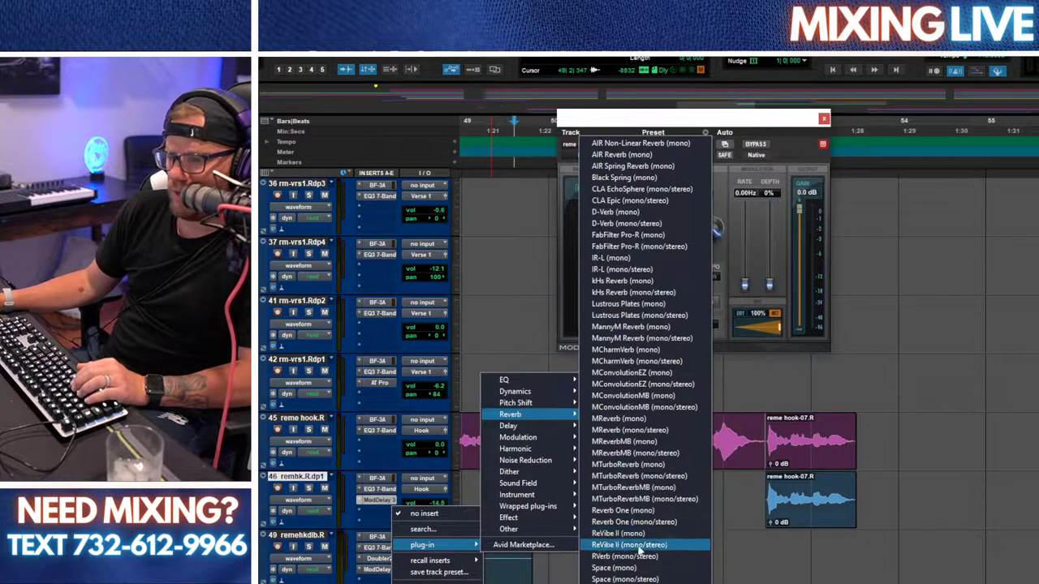
left_click(640, 511)
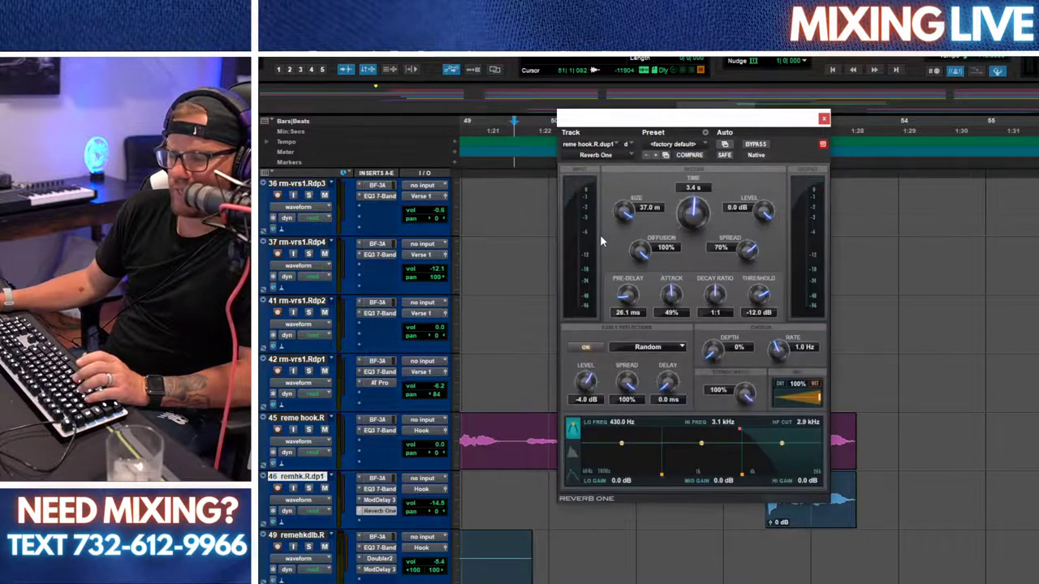
Step: During playback, set the high gain of Reverb One on track 46 to -11.0 dB and its mix to 33%
key("space")
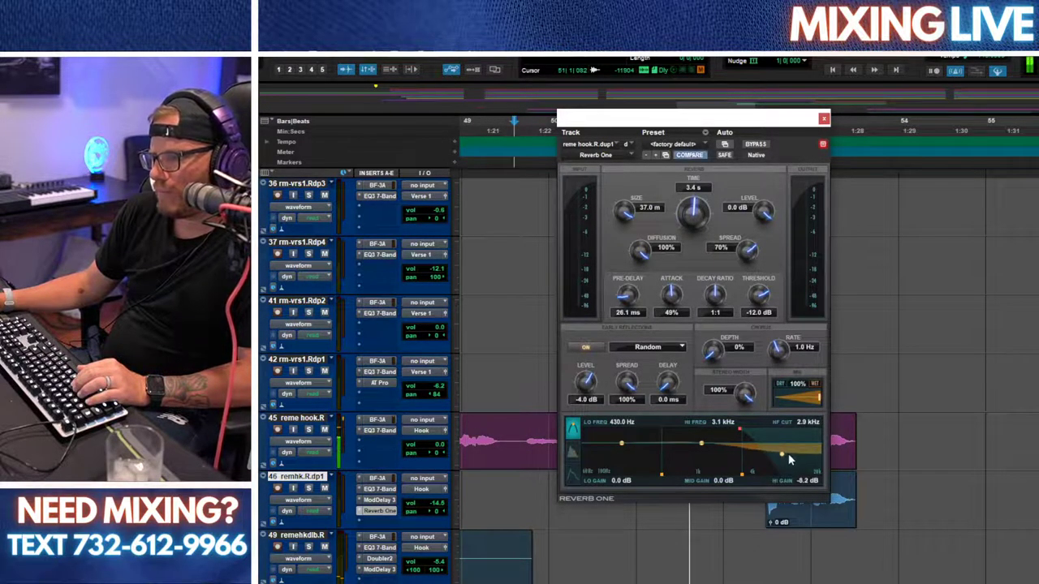
left_click_drag(788, 455, 789, 457)
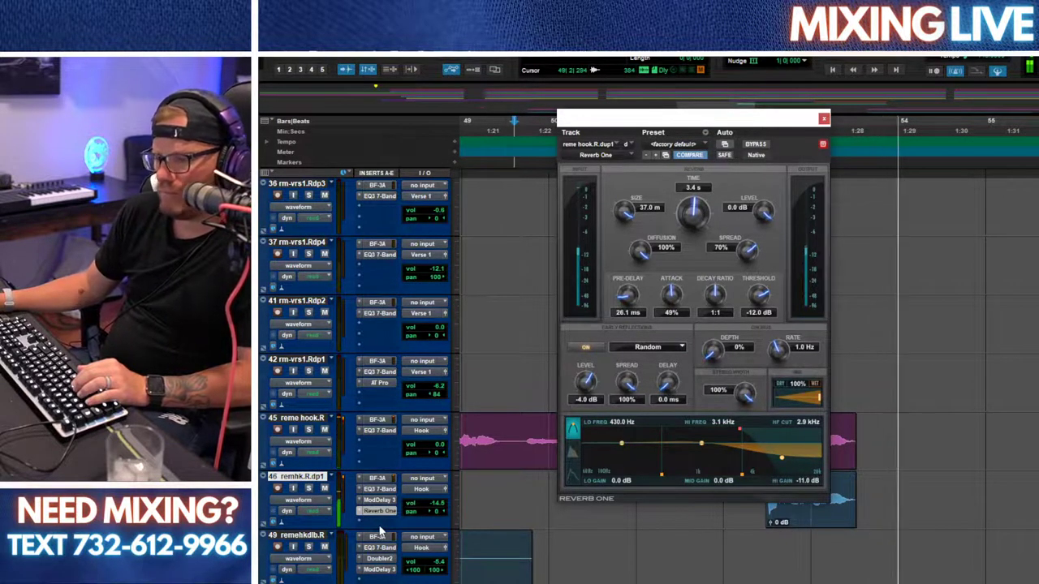
left_click_drag(816, 397, 781, 397)
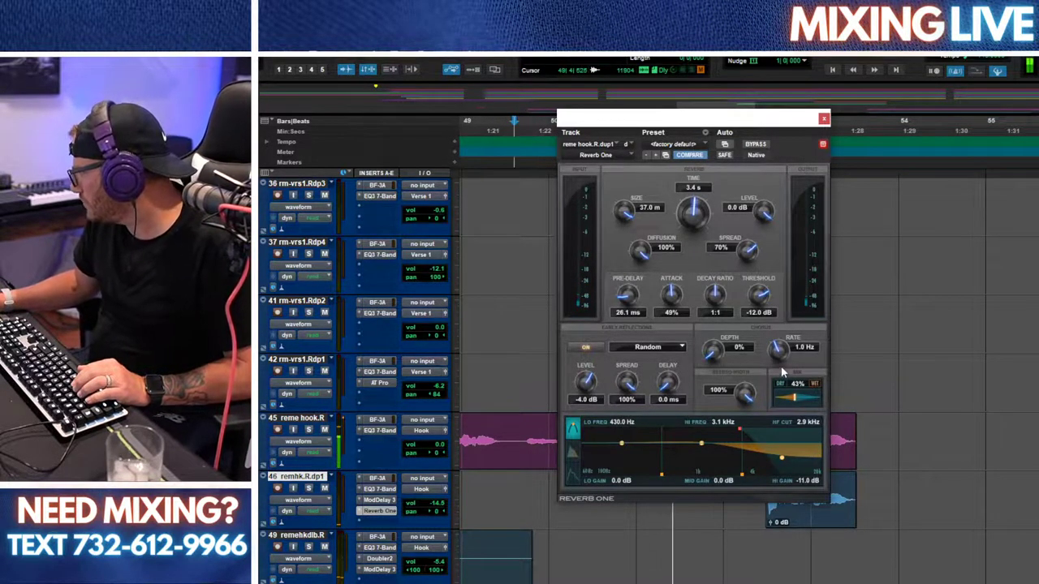
left_click_drag(791, 398, 787, 398)
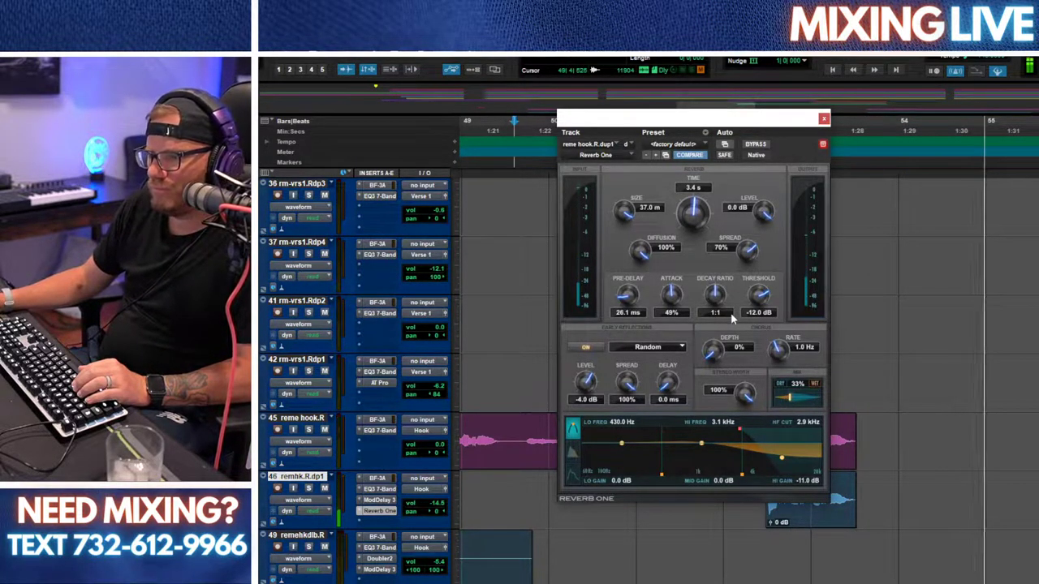
Step: Raise the Mod Delay III feedback on track 46 to 31%
left_click(379, 500)
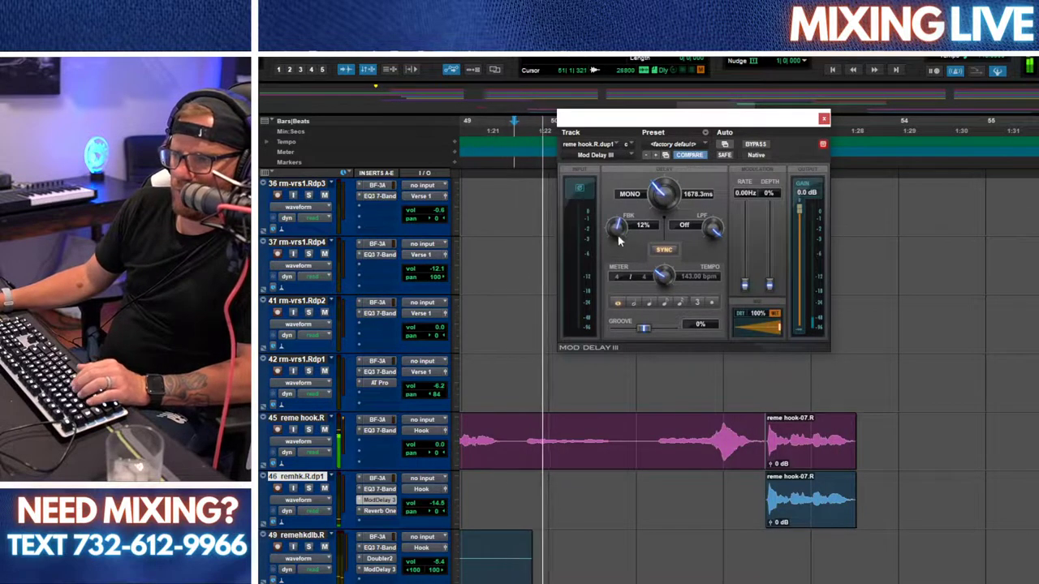
left_click_drag(617, 231, 617, 221)
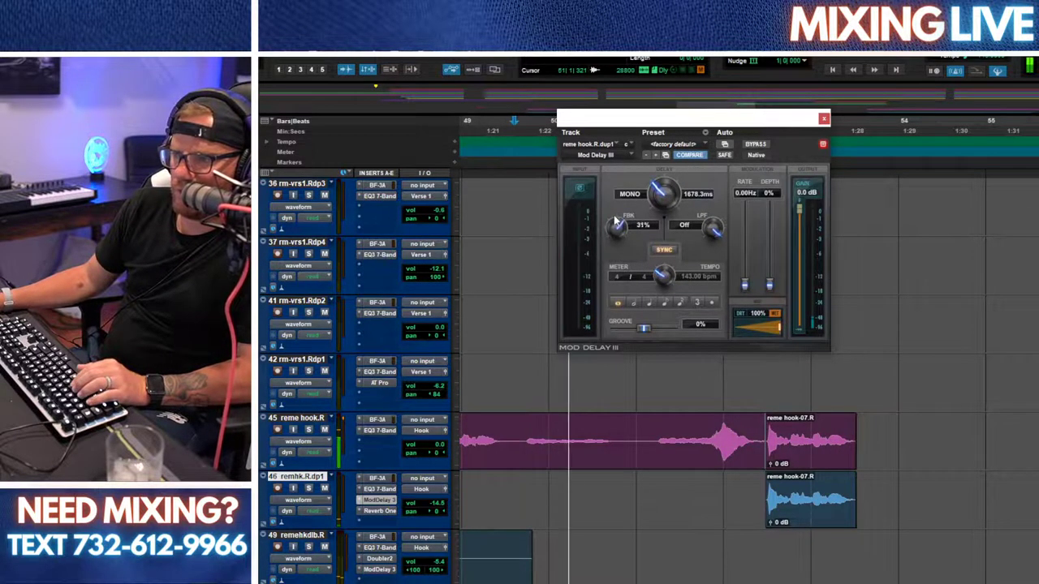
Step: Insert the mono EQ3 1-Band below the reverb on track 46 as a low-pass filter at 2.82 kHz
left_click(382, 521)
mouse_move(418, 556)
mouse_move(531, 391)
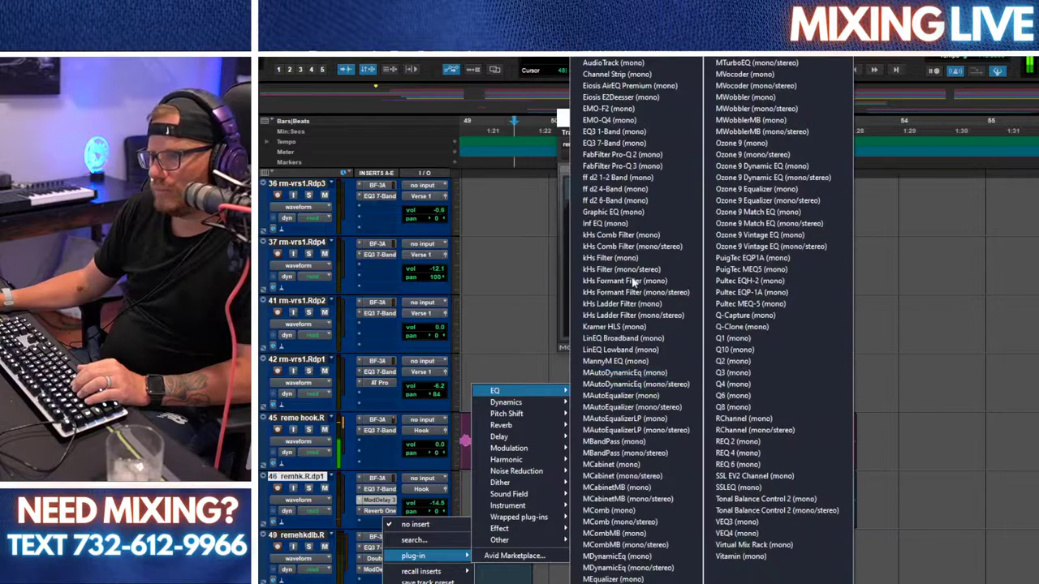
left_click(622, 252)
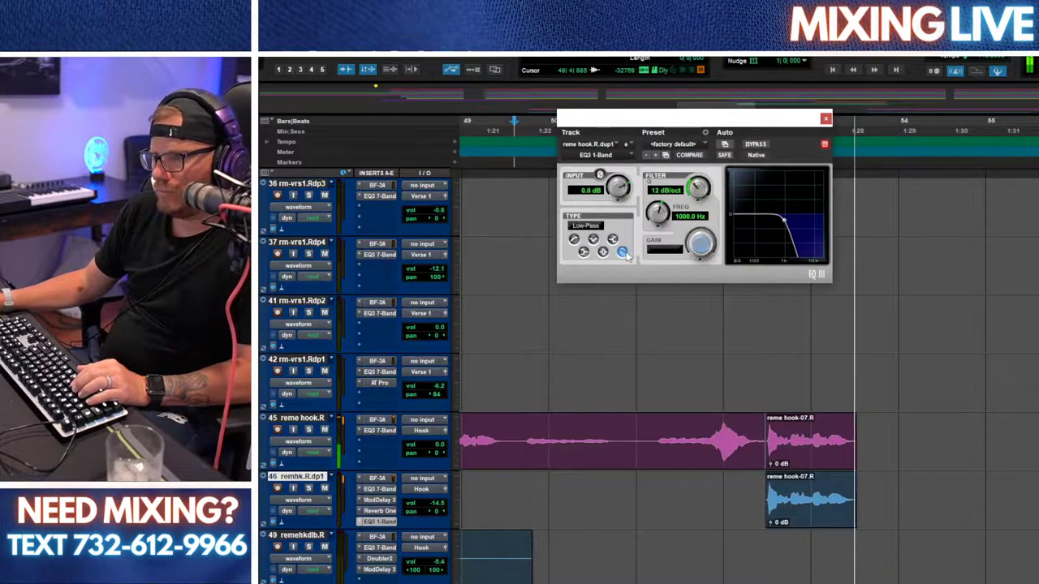
left_click_drag(662, 209, 676, 193)
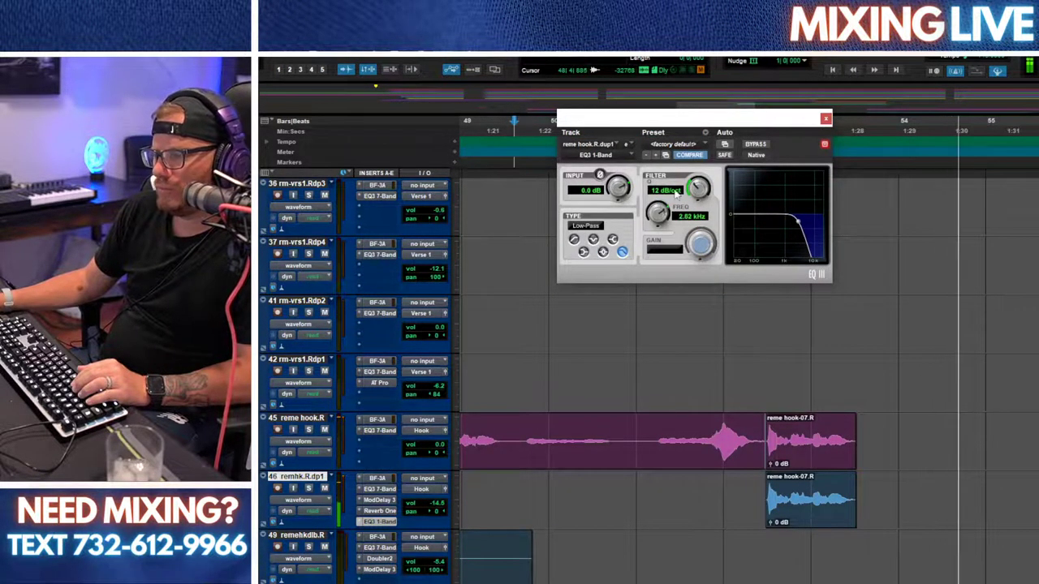
left_click(826, 119)
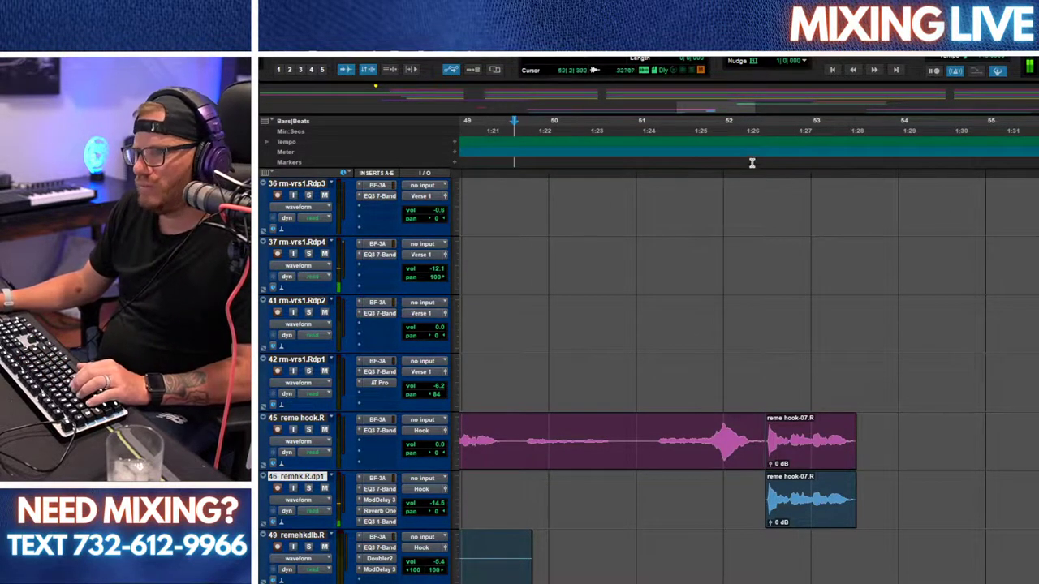
Step: Set track 46's delay feedback to 44% and raise the track volume to -9.9 dB
left_click(379, 500)
left_click_drag(618, 228, 619, 216)
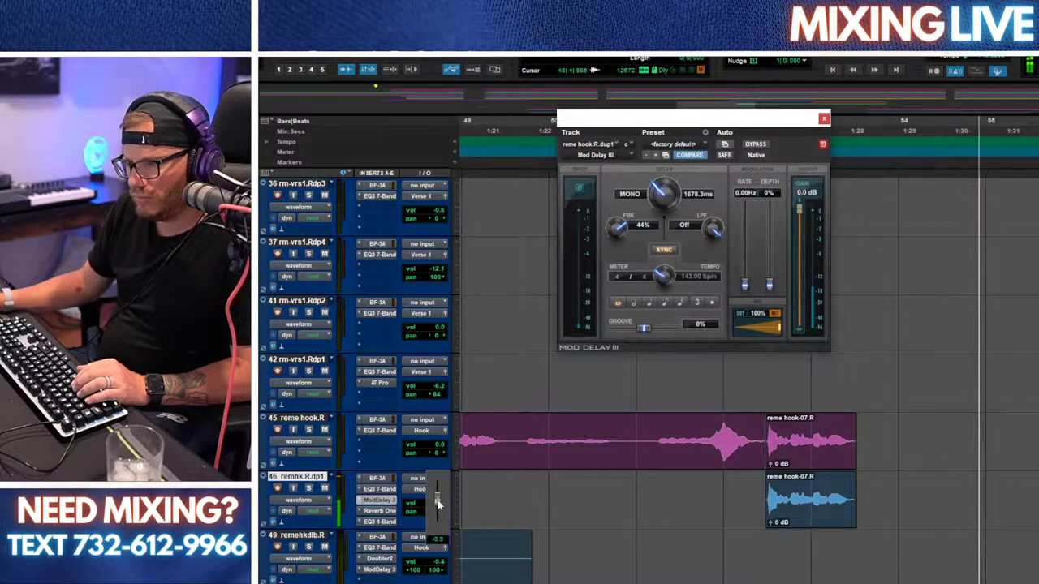
left_click(823, 119)
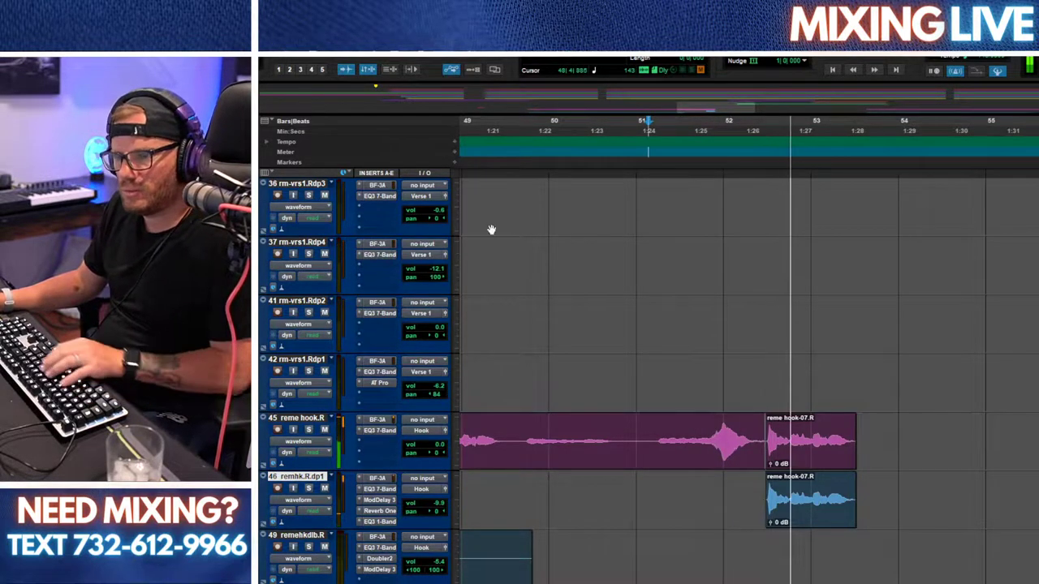
Step: Set the grid value to a 1/8 note and play back from bar 52
left_click(794, 65)
left_click(833, 105)
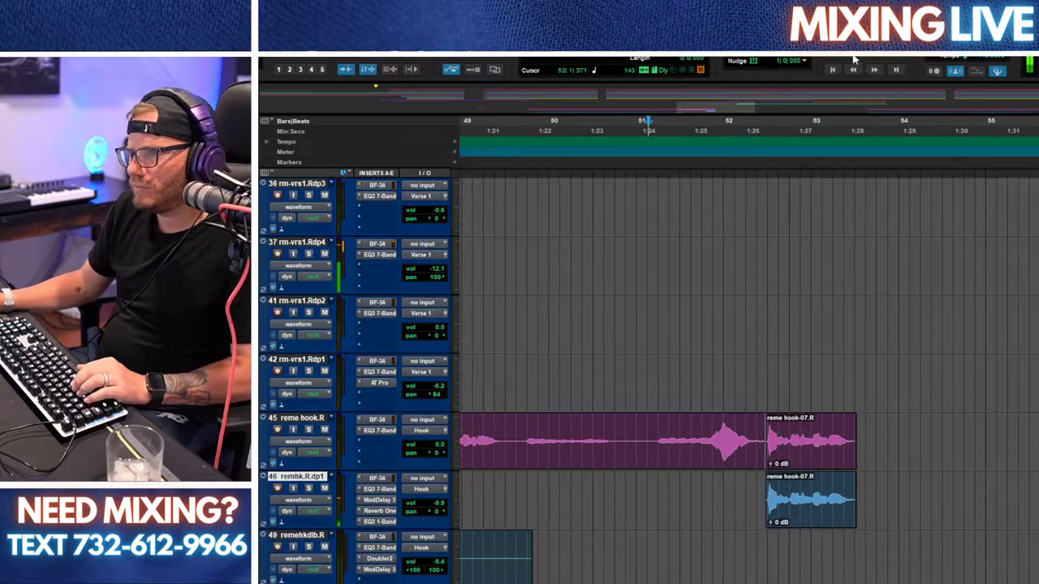
left_click(786, 57)
left_click(818, 63)
left_click(777, 57)
left_click(803, 58)
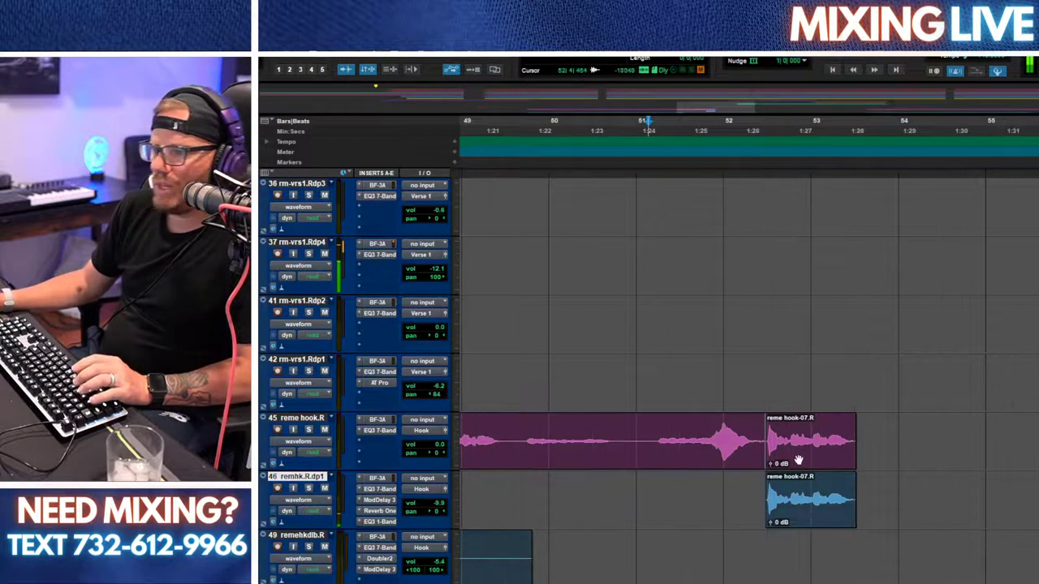
left_click(250, 66)
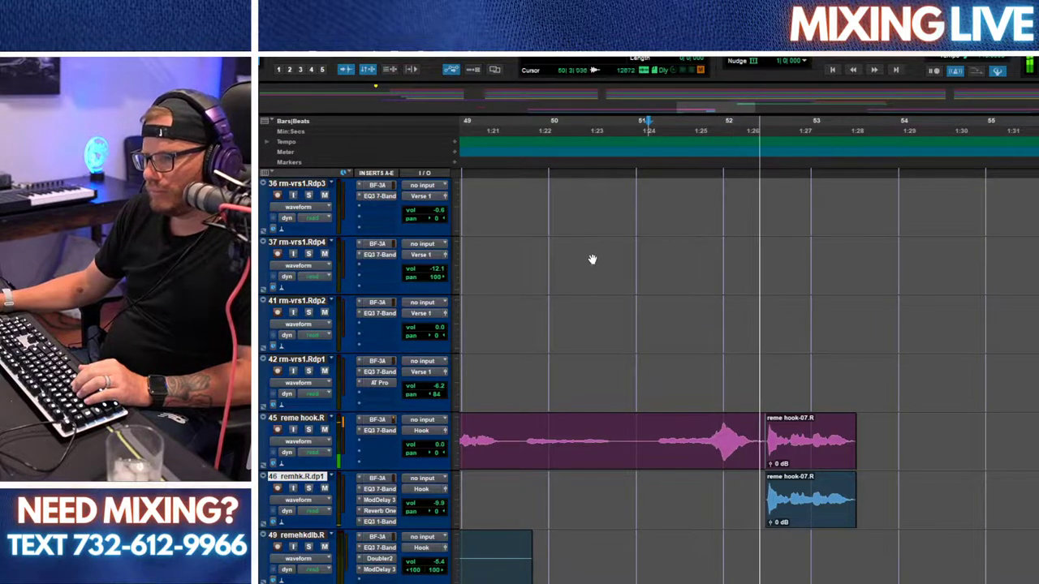
left_click(817, 62)
left_click(828, 89)
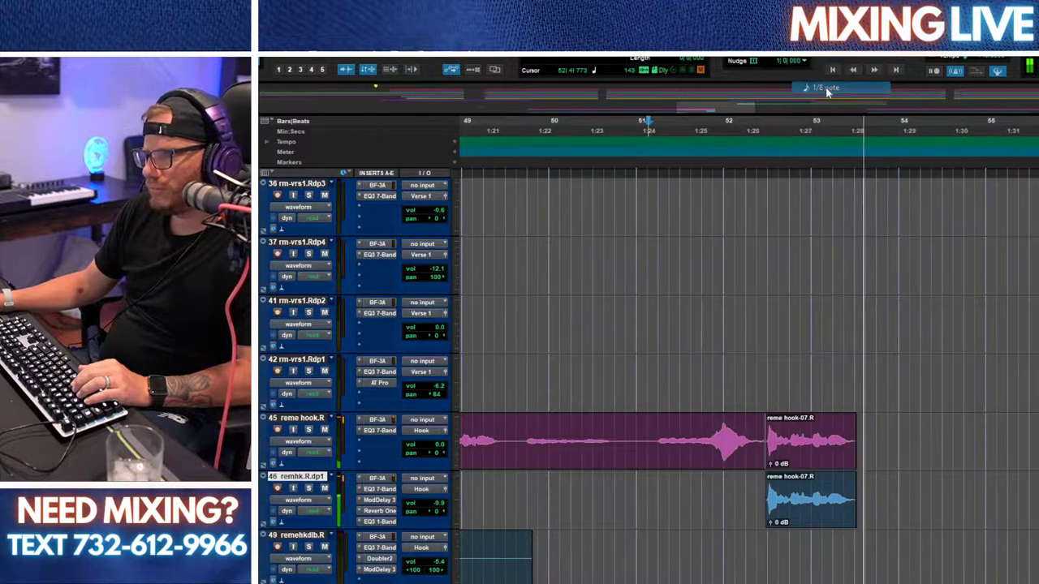
key("space")
key("space")
left_click(723, 122)
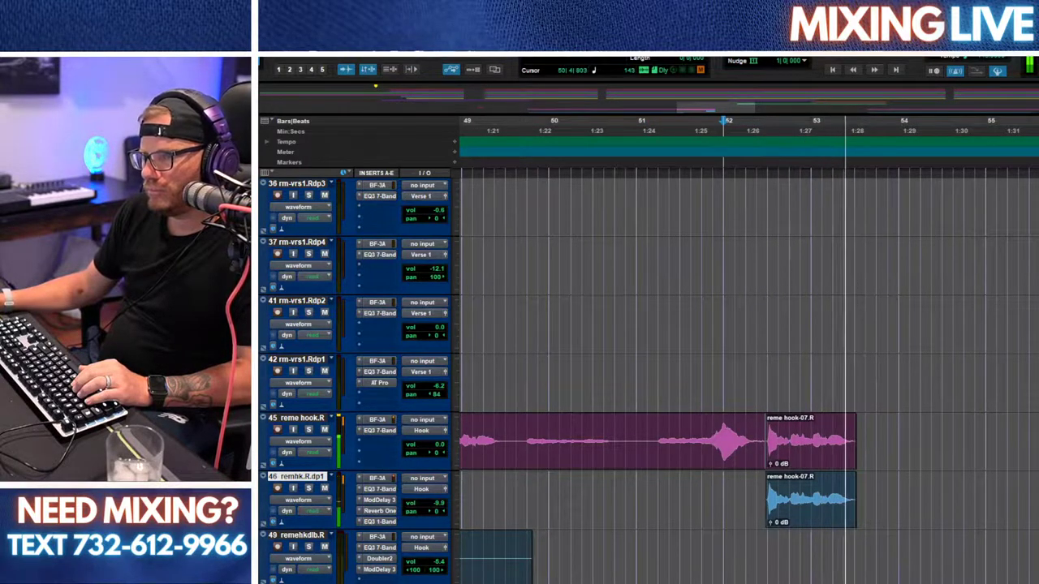
Step: Separate the first short piece of the last hook phrase on track 45 and paste it at bar 55 with several repeated duplicates
left_click_drag(767, 436, 775, 436)
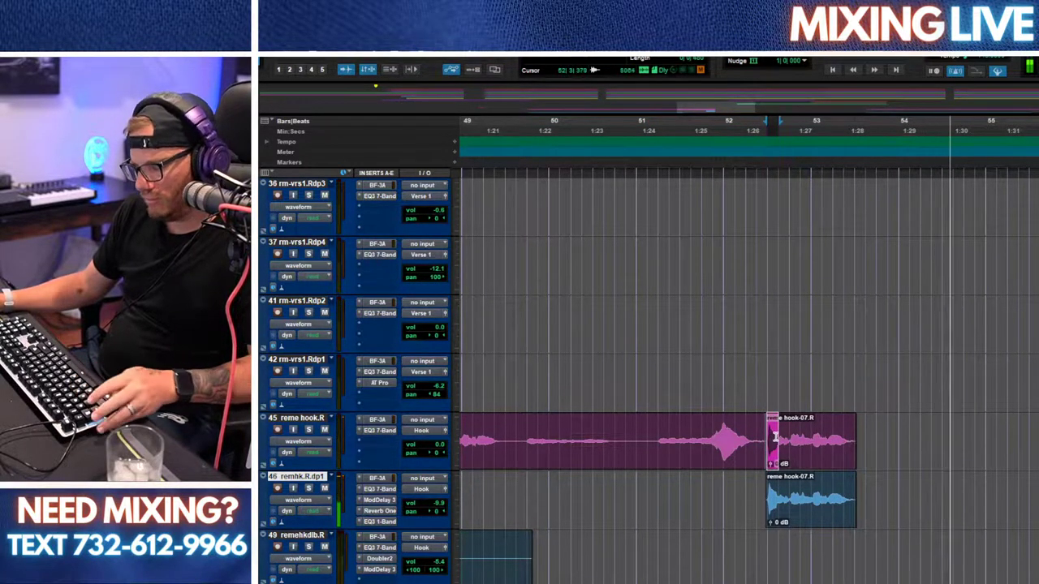
key("b")
left_click_drag(988, 443, 996, 443)
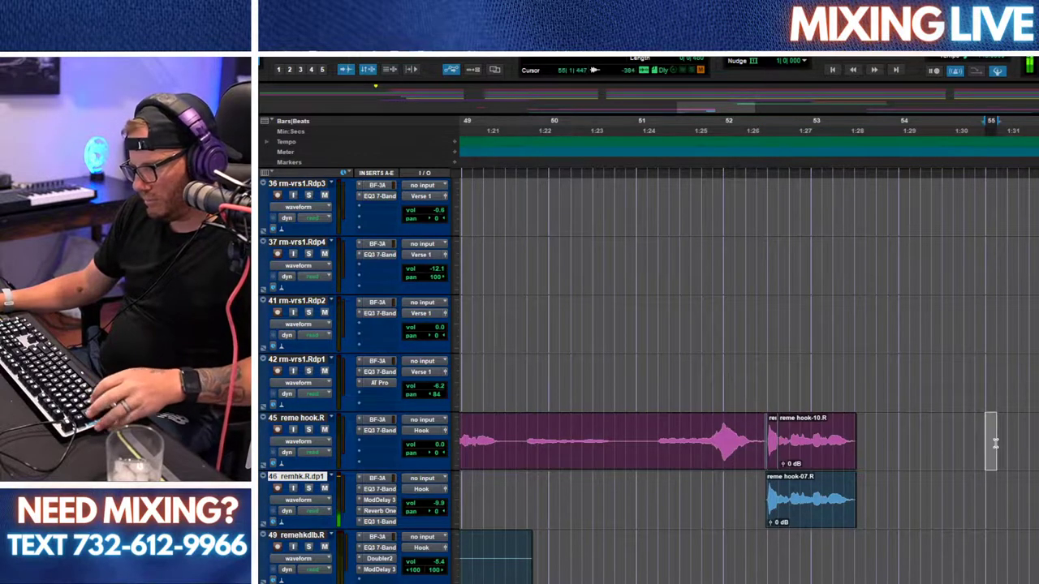
key("ctrl+v")
key("ctrl+d")
key("ctrl+d")
key("ctrl+d")
key("ctrl+d")
key("ctrl+d")
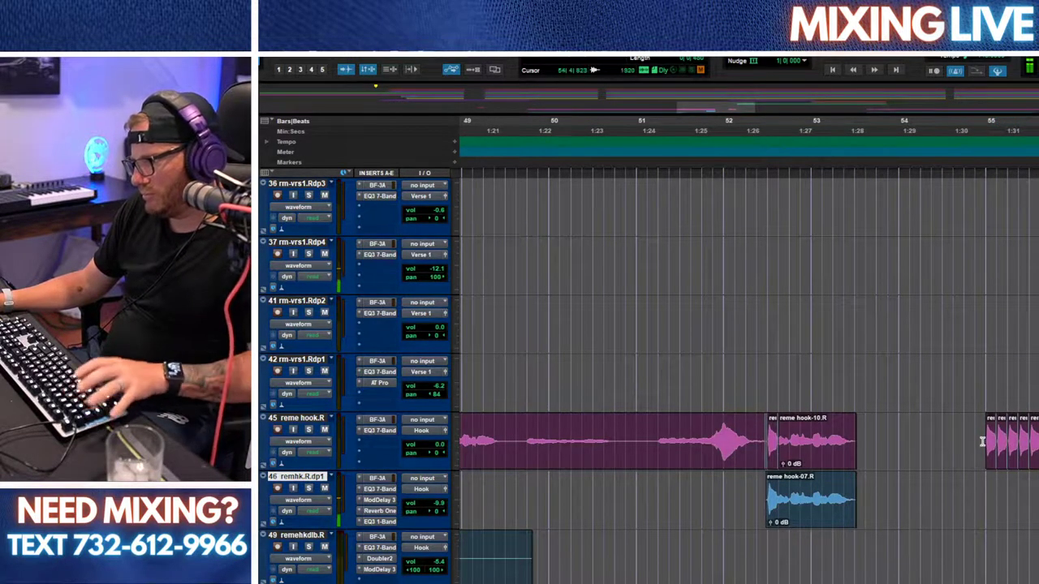
Step: Move the first pasted hook chop on track 45 to start exactly at 55|1|000 and delete the duplicate right after it
key("t")
key("t")
key("t")
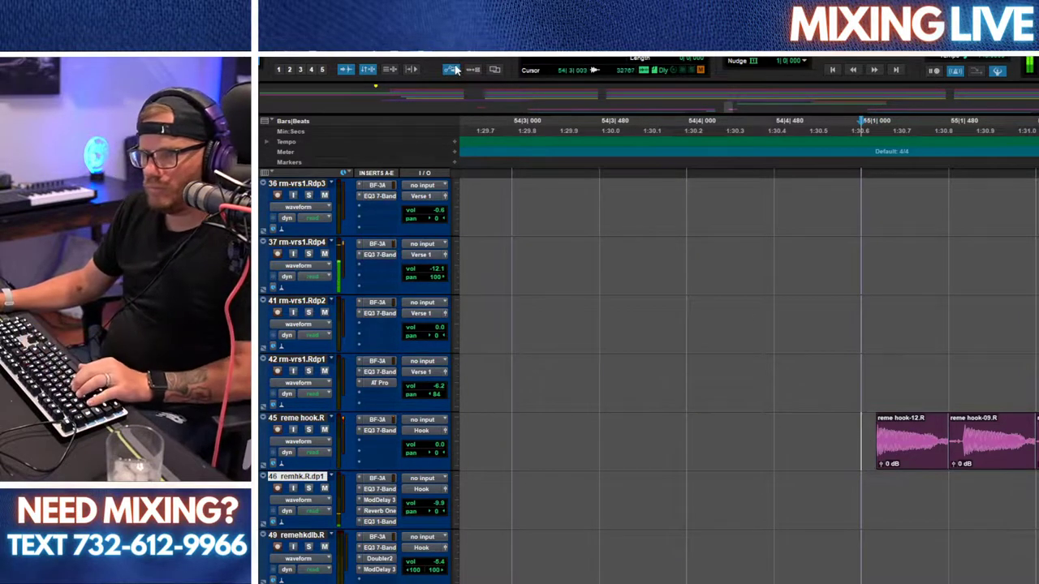
left_click_drag(895, 444, 878, 443)
left_click(997, 444)
key("Delete")
key("r")
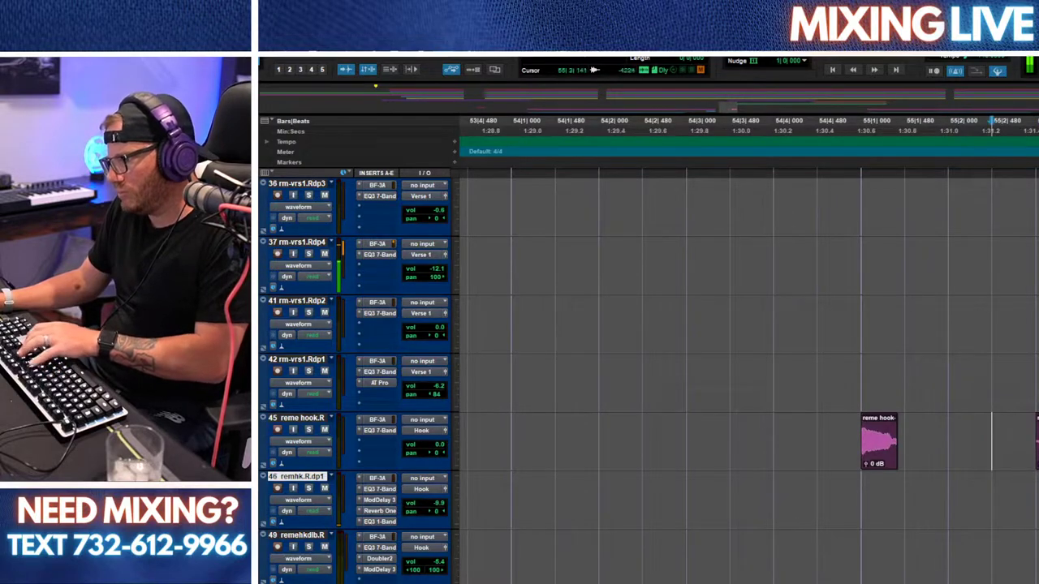
Step: Copy the hook chop on track 45 to 55|1|480, 55|2|000 and 55|2|480, and play the stutter back
left_click_drag(884, 453, 926, 451)
key("ctrl+d")
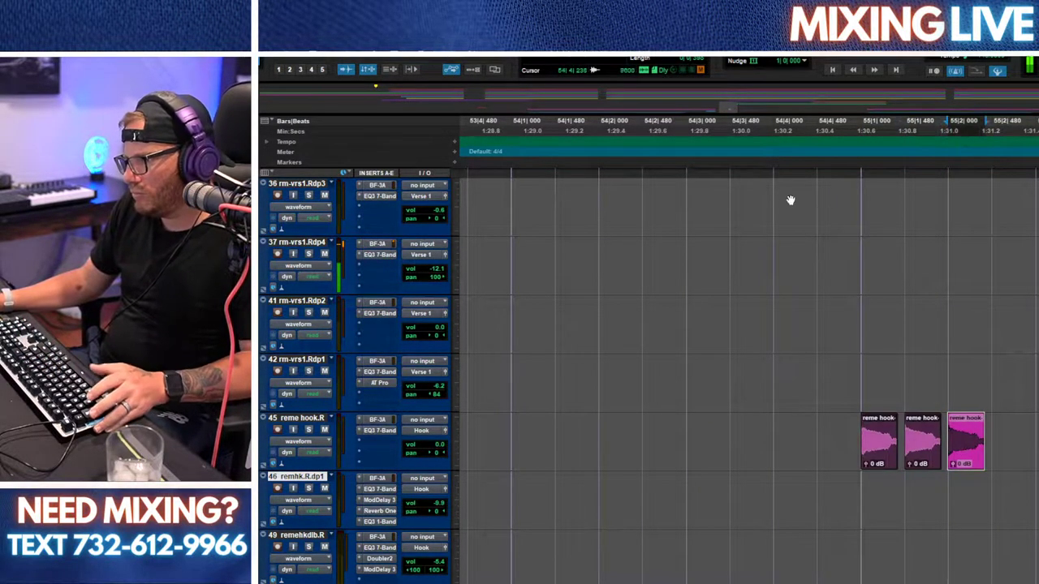
left_click(736, 156)
key("space")
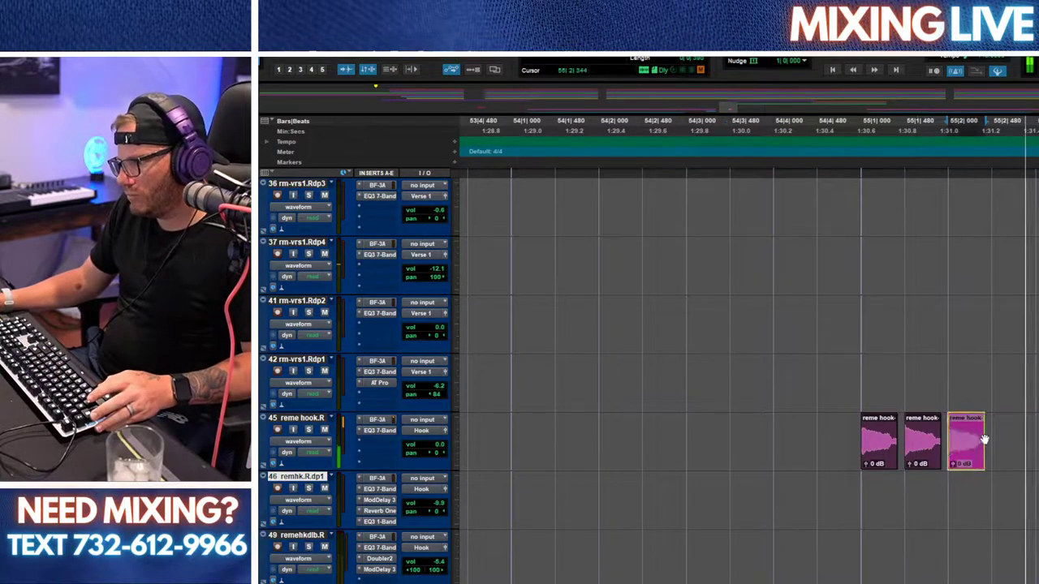
key("ctrl+d")
left_click(792, 157)
key("space")
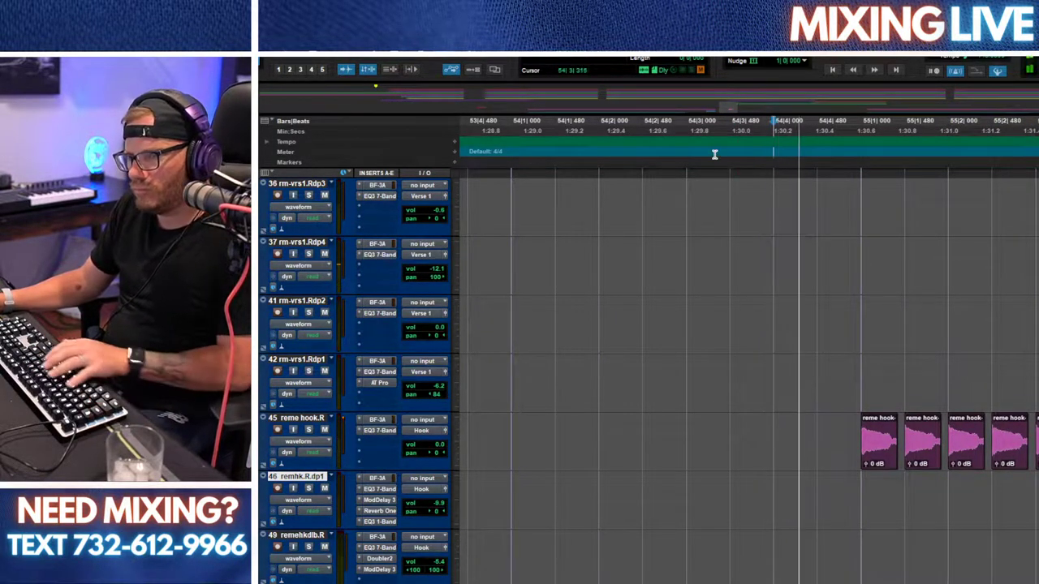
Step: Extend the fourth hook chop on track 45 to reveal the rest of the phrase and play the result from 54|4|000
left_click(1012, 428)
left_click(769, 155)
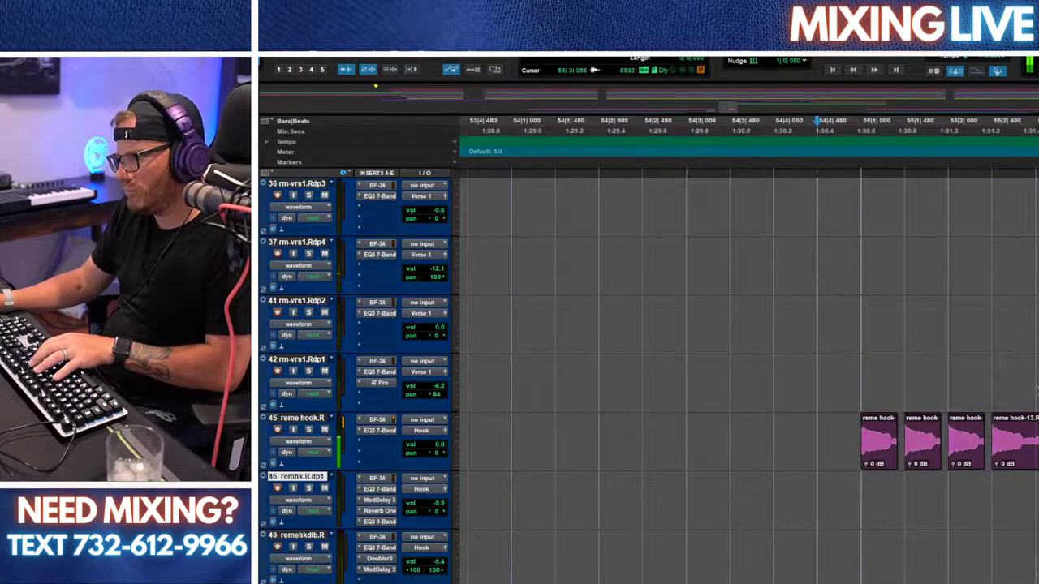
scroll(1031, 442, "right", 3)
mouse_move(1038, 443)
left_mouse_down()
mouse_move(927, 443)
mouse_move(1038, 428)
left_mouse_up()
left_click(623, 131)
key("space")
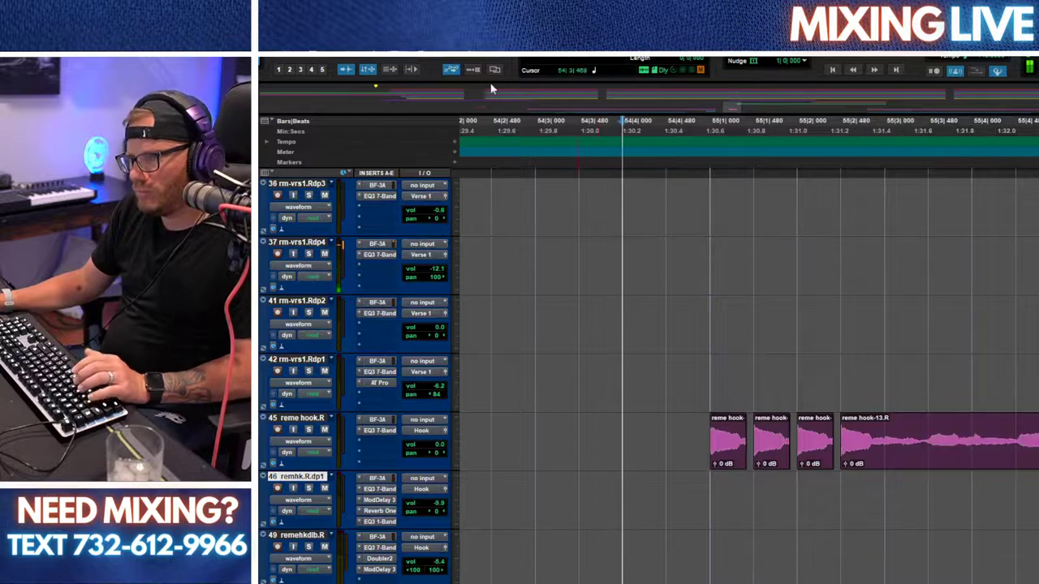
Step: Listen to the stutter in context and shift the extended phrase clip on track 45 to 55|3|480
left_click(999, 450)
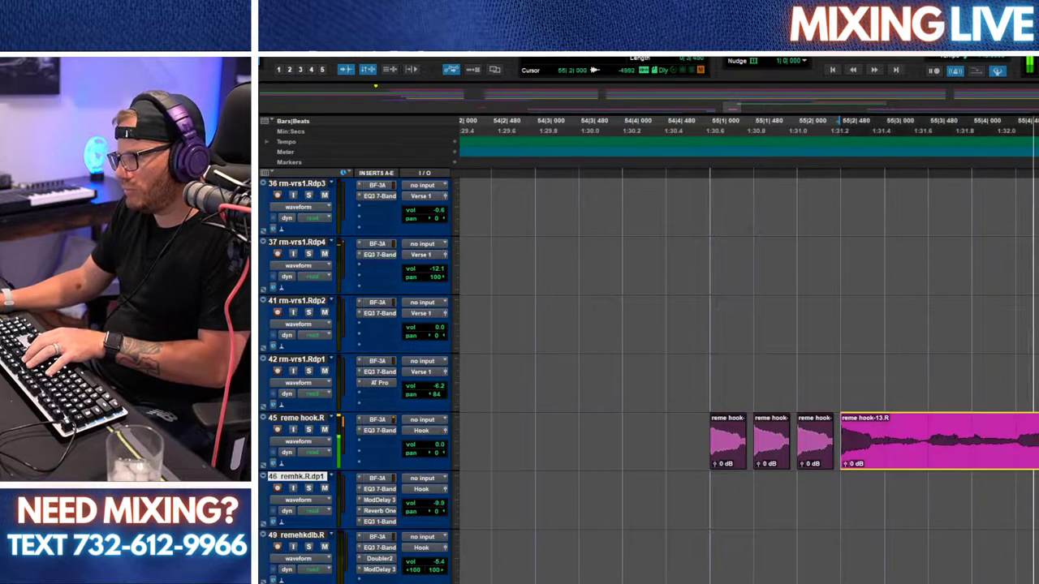
key("r")
key("r")
key("r")
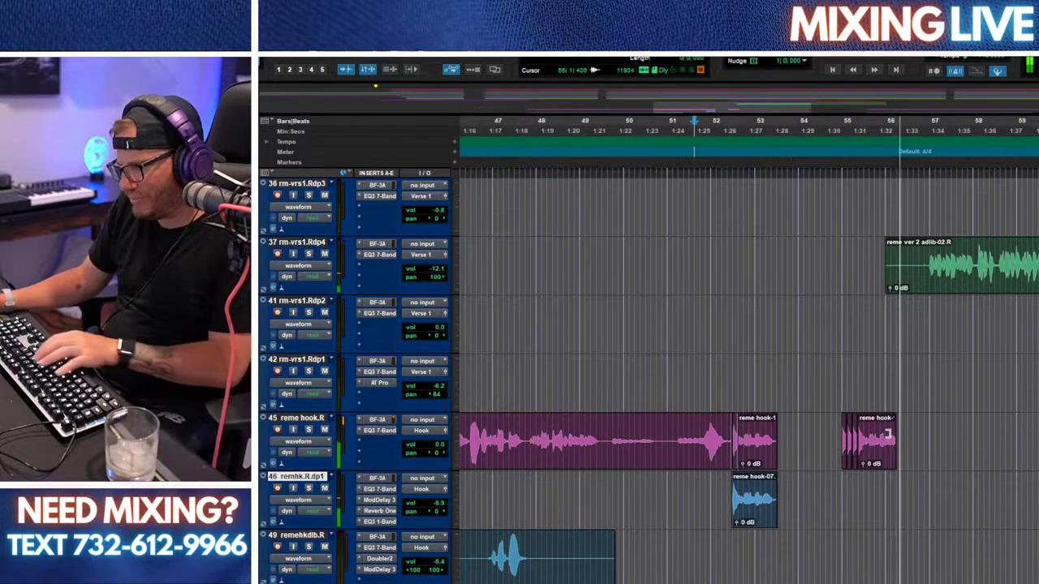
key("t")
key("t")
key("r")
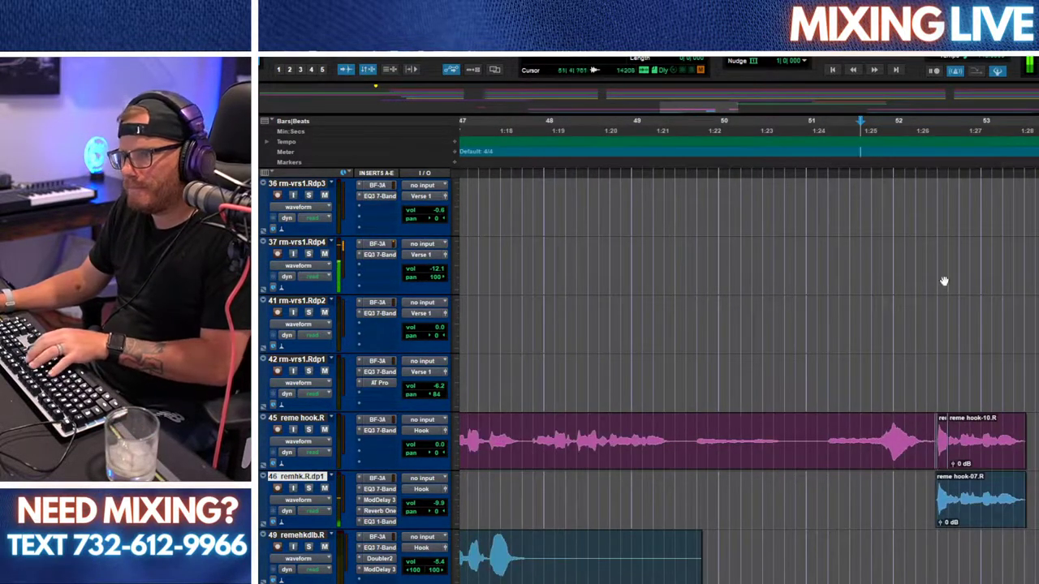
key("t")
key("t")
left_click(944, 448)
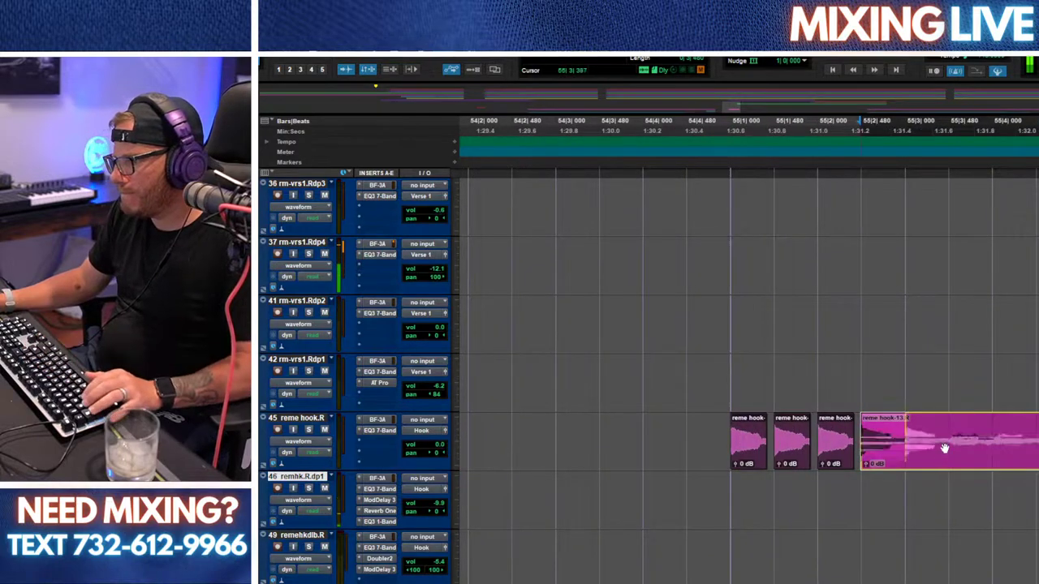
left_click_drag(944, 448, 1004, 447)
Step: Copy a hook chop to 55|2|480, place the extended phrase clip at 55|3|000 and play from 54|4|480
left_click_drag(840, 440, 878, 441)
left_click(983, 441)
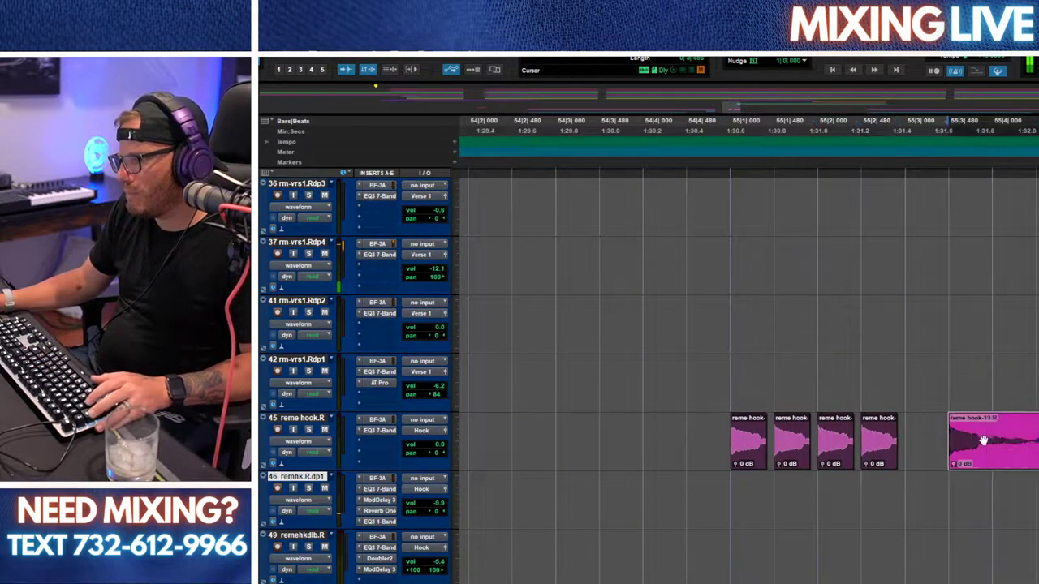
left_click_drag(983, 441, 940, 440)
left_click(683, 134)
key("space")
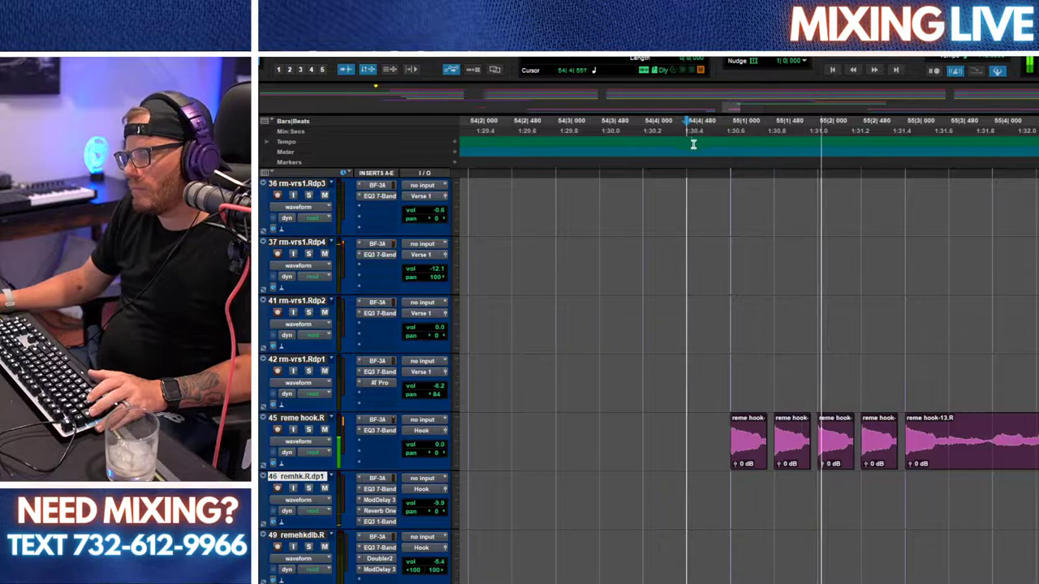
Step: Move the four hook chops and the phrase clip on track 45 together to start at 55|3|480, and place the playback start at about 52|2
key("r")
key("r")
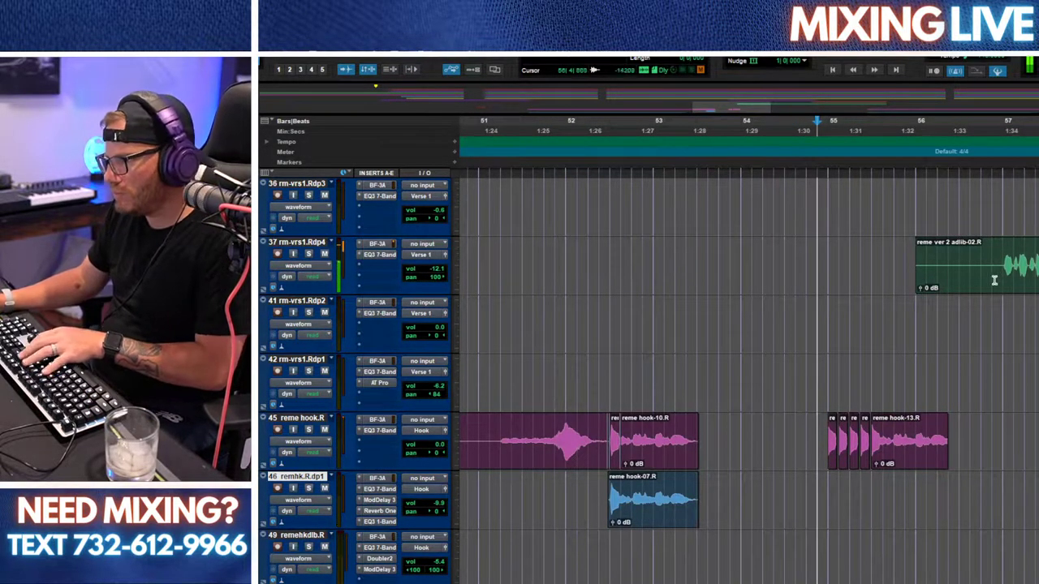
left_click(885, 427)
left_click(836, 442, "shift")
left_click_drag(836, 443, 891, 441)
left_click(588, 147)
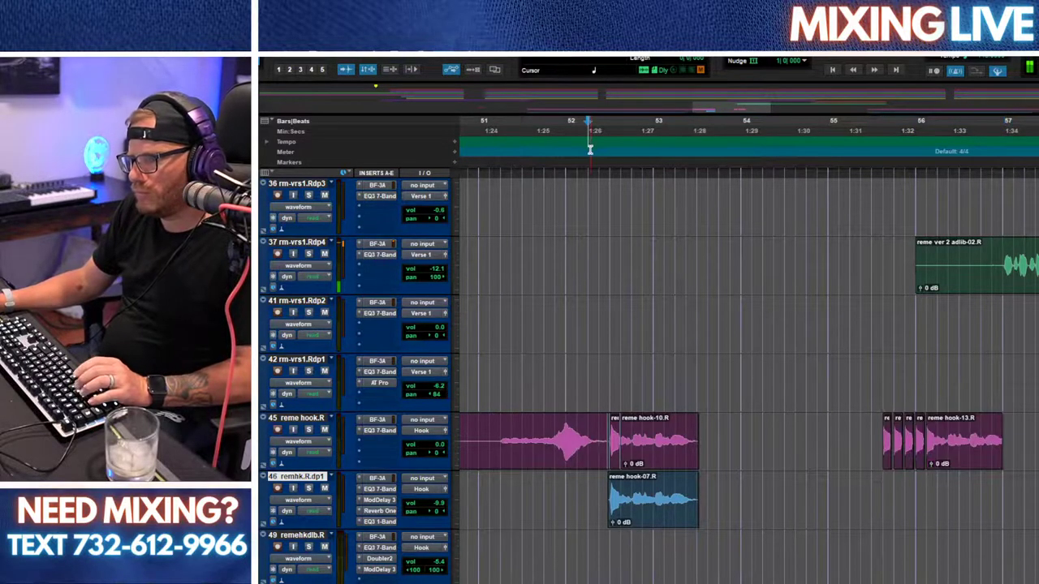
Step: Listen to the stutter in context, shift the four hook chops and phrase clip on track 45 together to 55|3|000, and replay from bar 52
key("space")
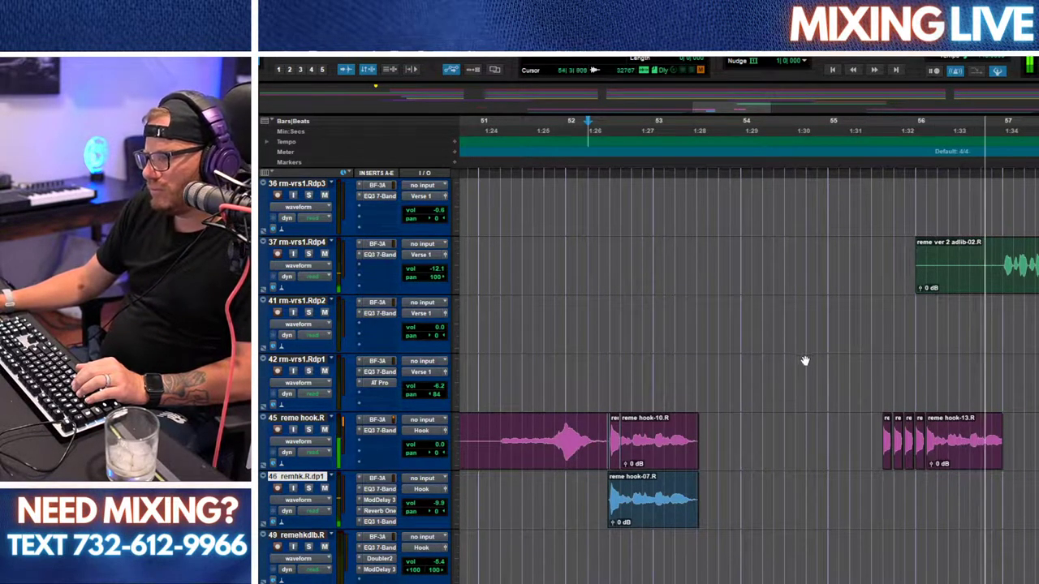
left_click(574, 152)
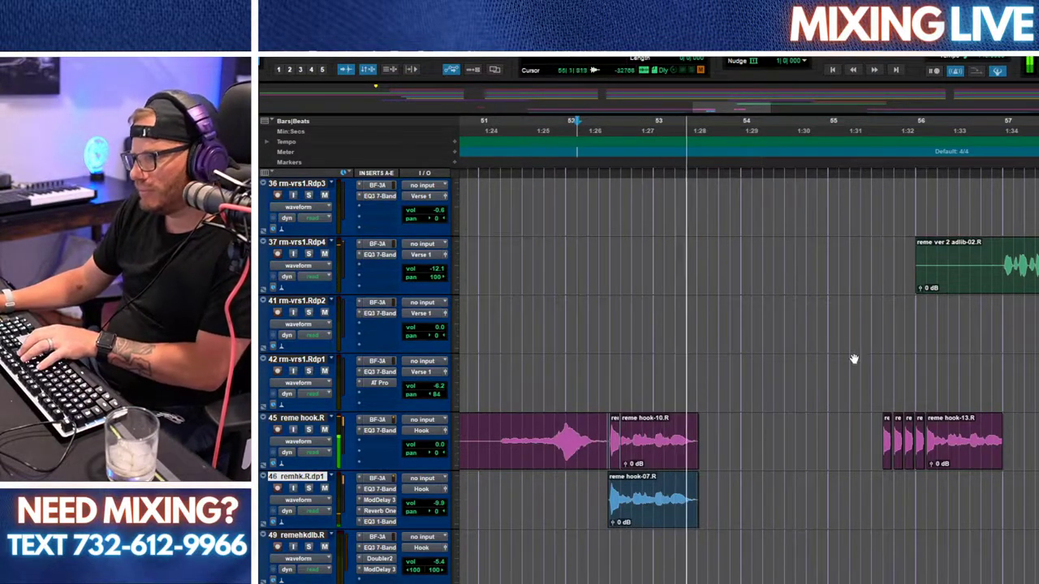
left_click(933, 442)
left_click(884, 443, "shift")
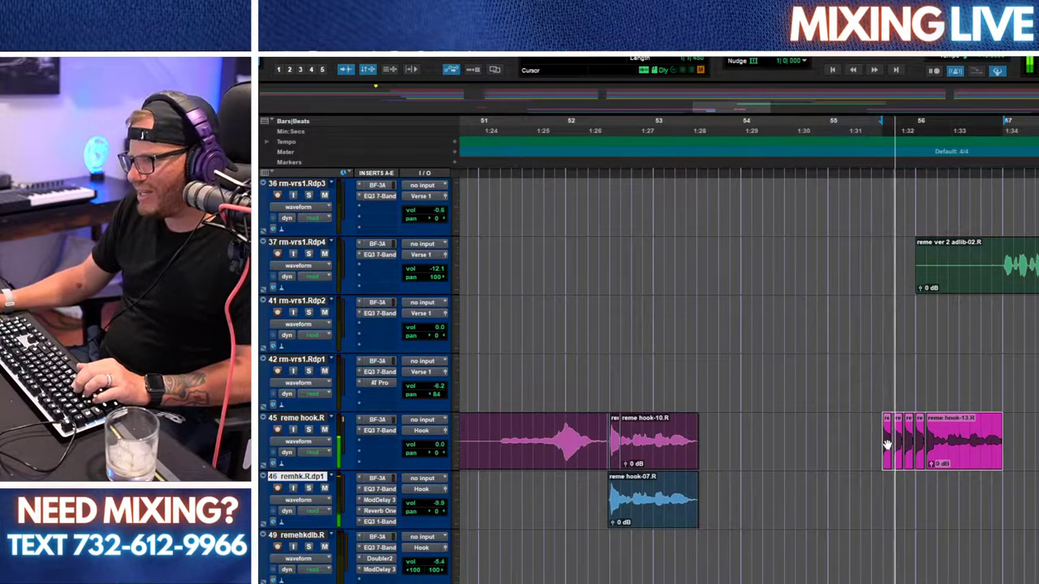
left_click_drag(887, 445, 876, 445)
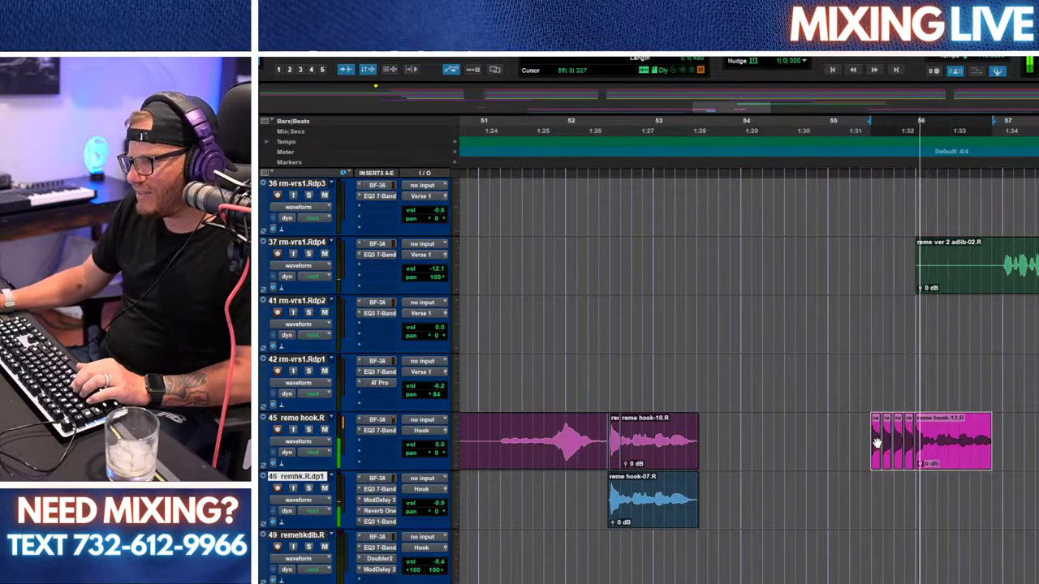
left_click(569, 170)
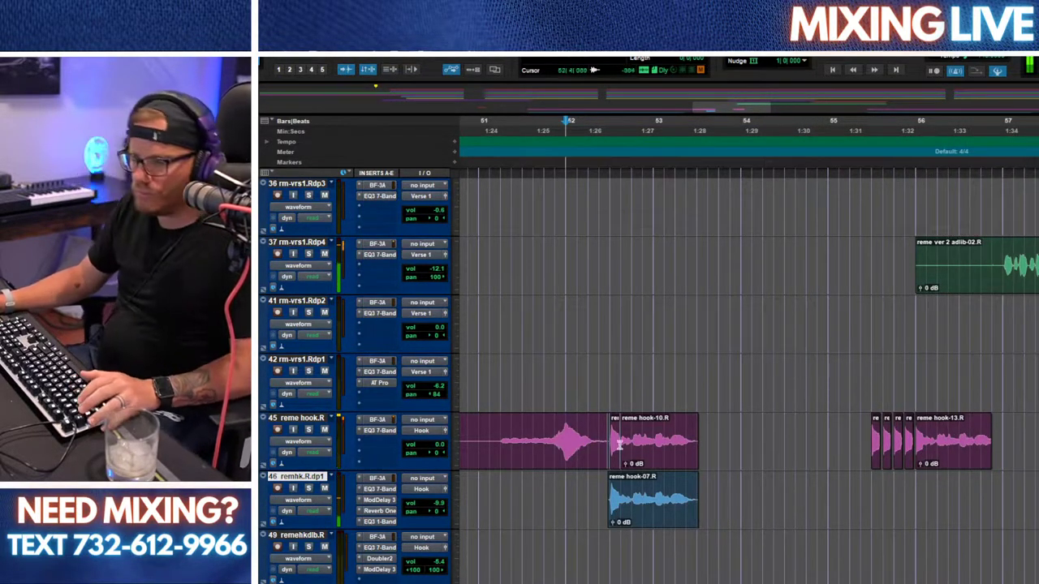
Step: Duplicate track 45 without its playlists and copy the four hook chops and phrase clip onto the duplicate at the same position
right_click(328, 421)
left_click(375, 383)
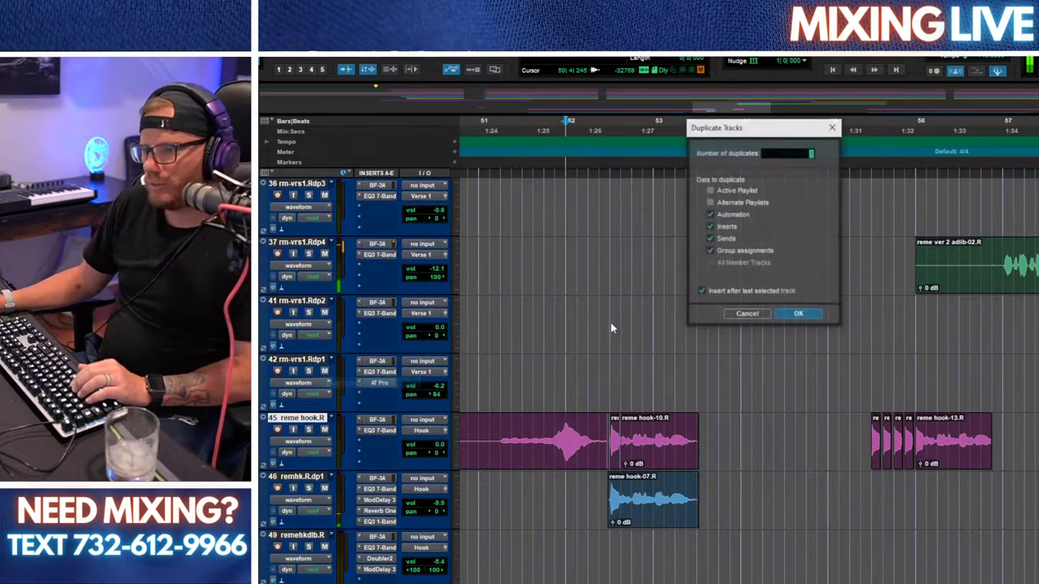
left_click(797, 314)
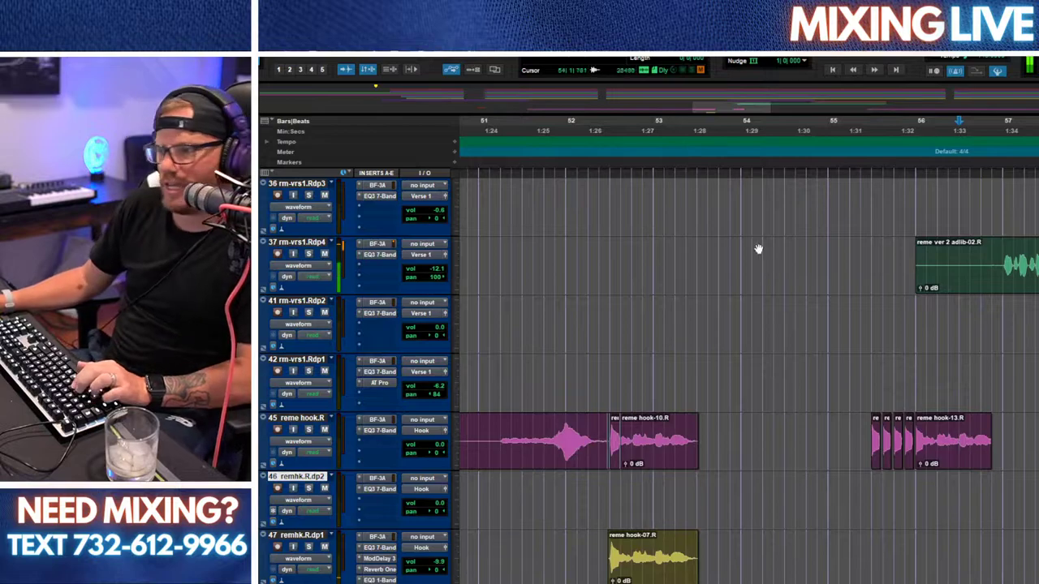
left_click(932, 434)
left_click(877, 447, "shift")
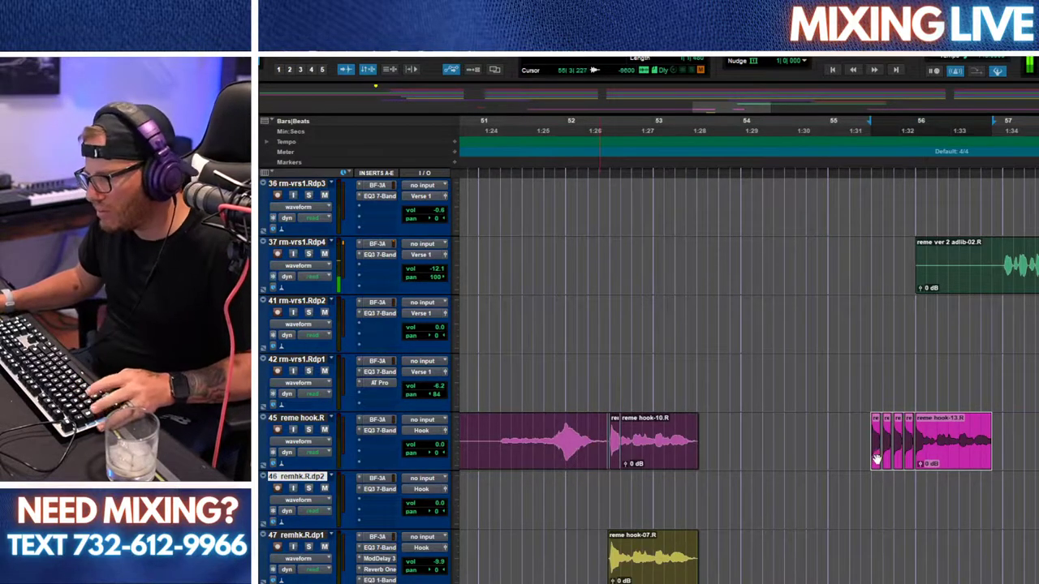
left_click_drag(876, 459, 876, 518)
Step: Insert Harmony Engine (mono) in the third insert slot of track 46 and play the hook fill
left_click(389, 499)
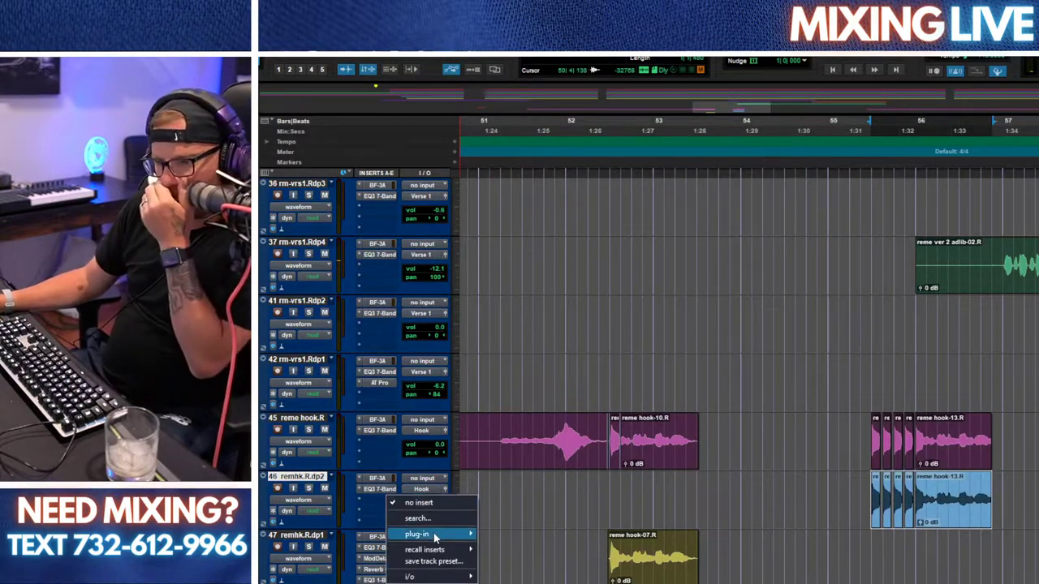
mouse_move(436, 536)
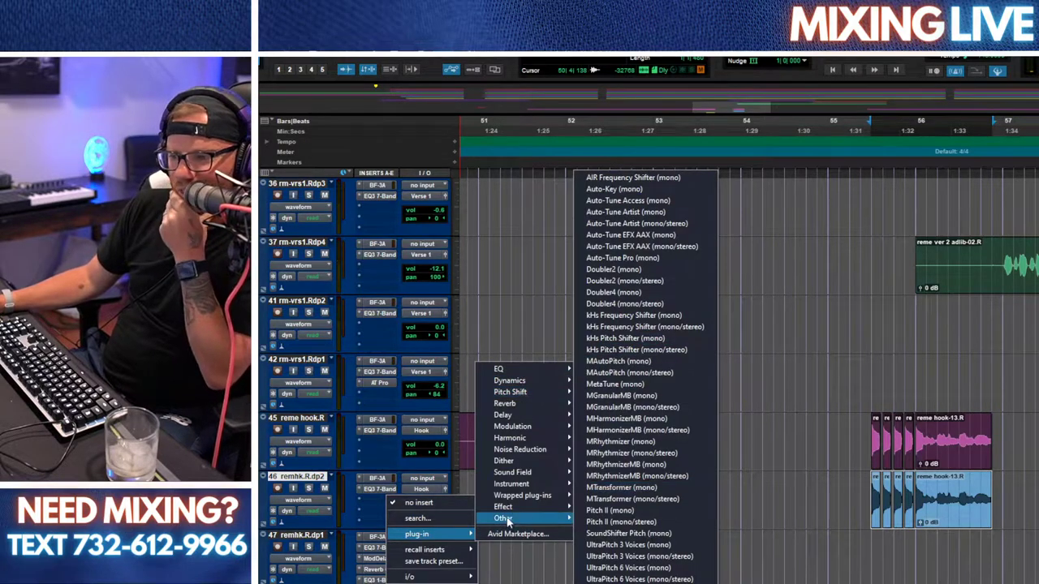
mouse_move(507, 522)
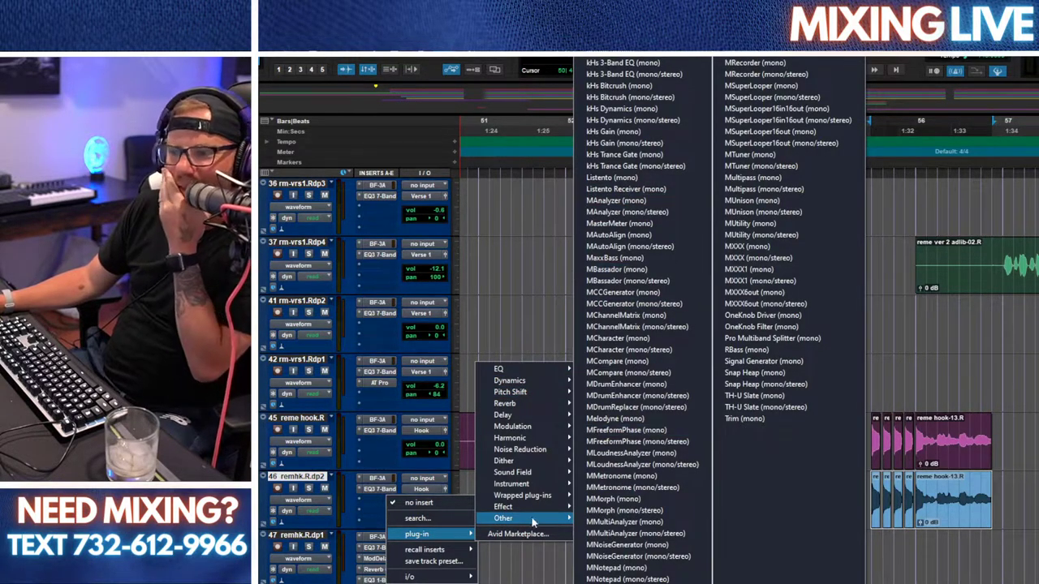
mouse_move(529, 505)
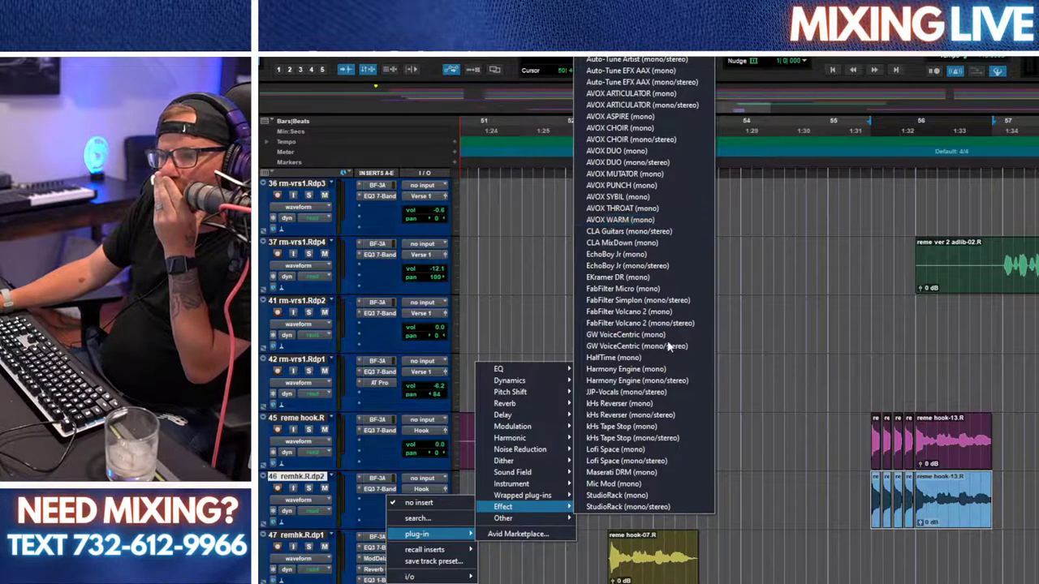
left_click(663, 370)
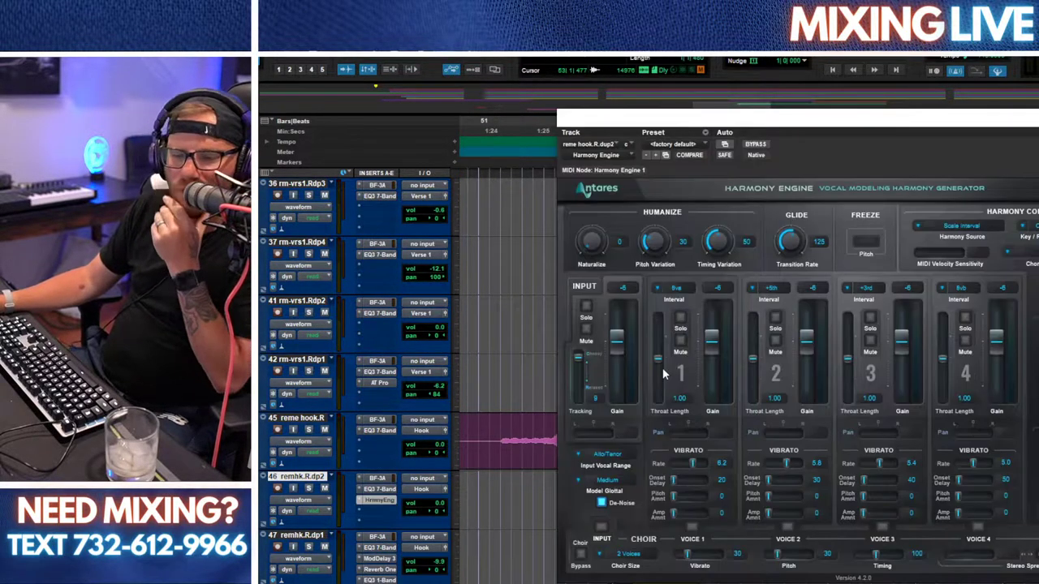
key("space")
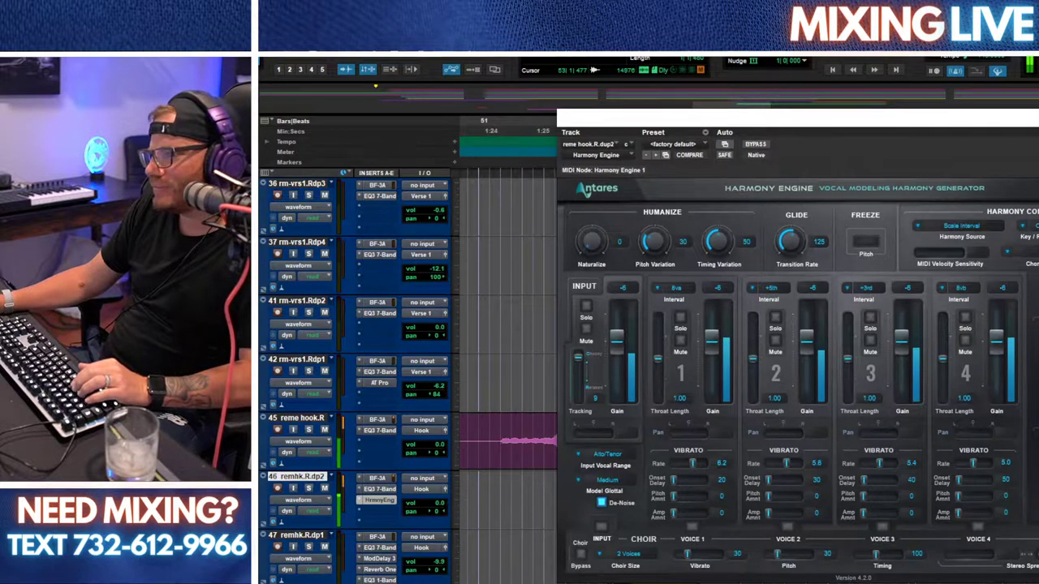
Step: Mute the Harmony Engine input and audition the voices, setting the gains of voices 1 to 4 to 0, -10, -4 and -7
left_click_drag(1035, 125, 984, 108)
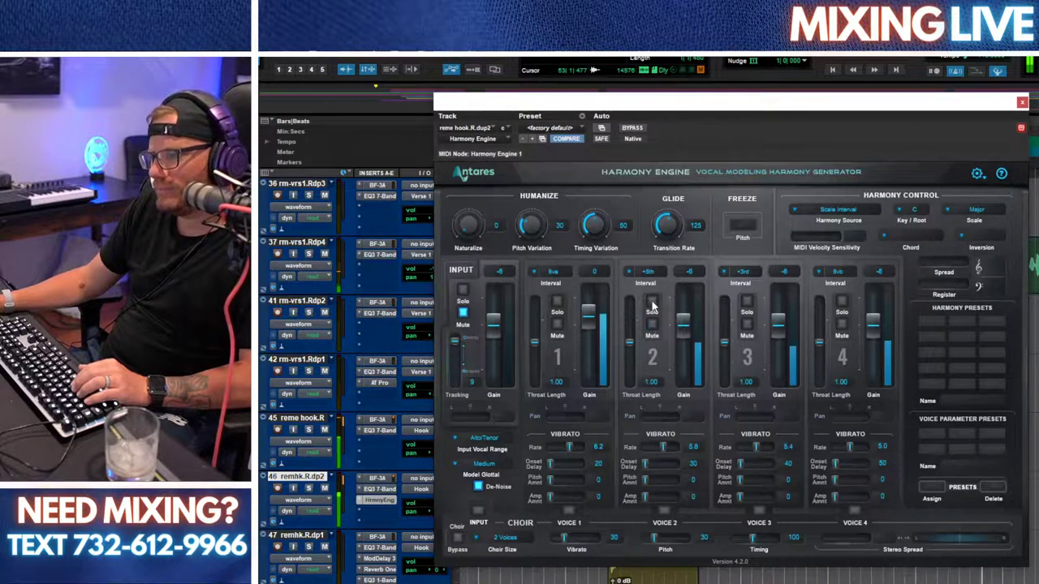
scroll(688, 321, "up", 9)
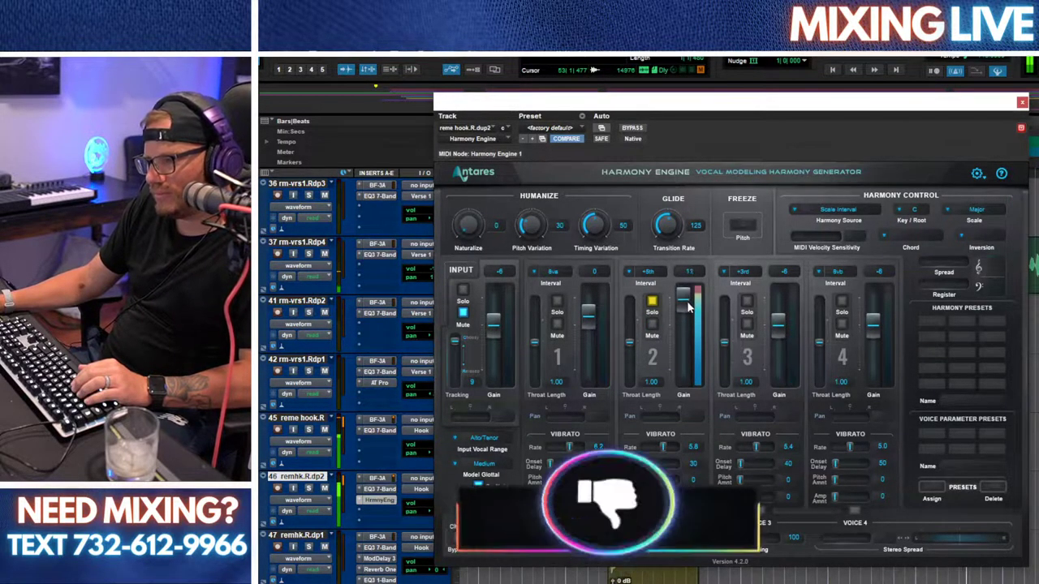
scroll(683, 325, "down", 9)
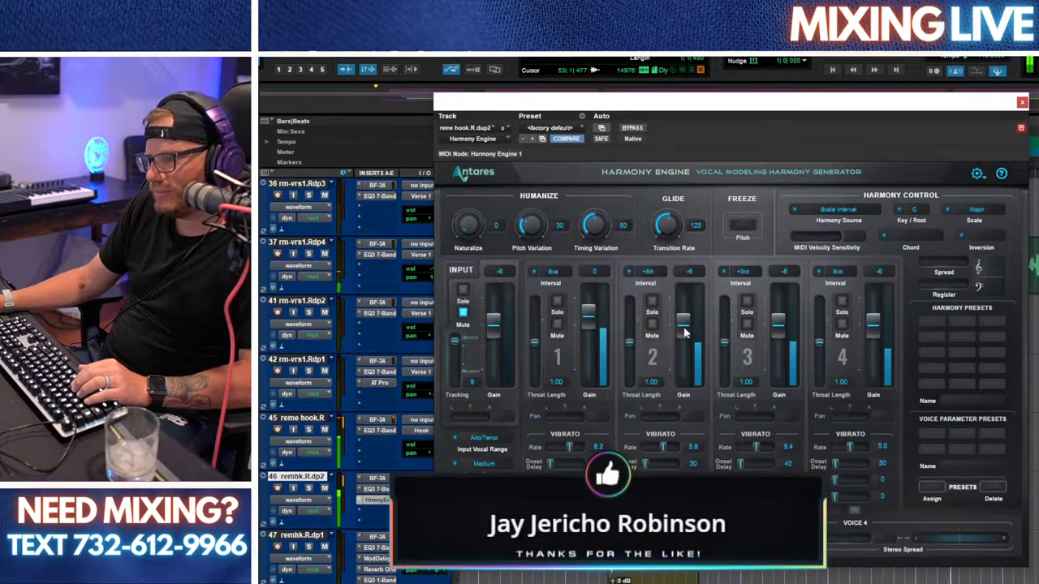
scroll(777, 318, "up", 9)
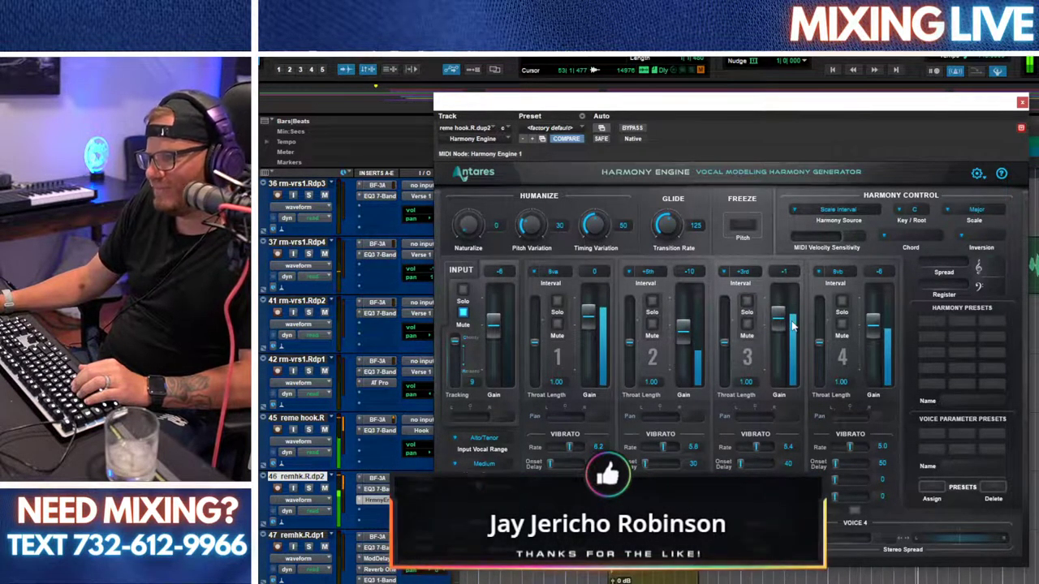
scroll(779, 324, "down", 3)
left_click(842, 302)
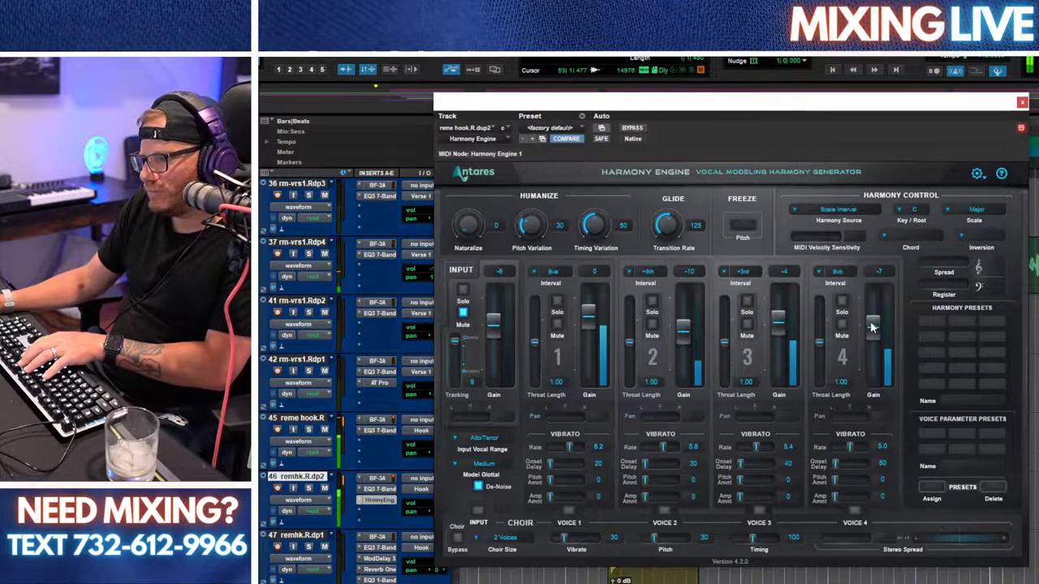
Step: Replace the mono Harmony Engine on track 46 with its mono/stereo version
left_click(492, 142)
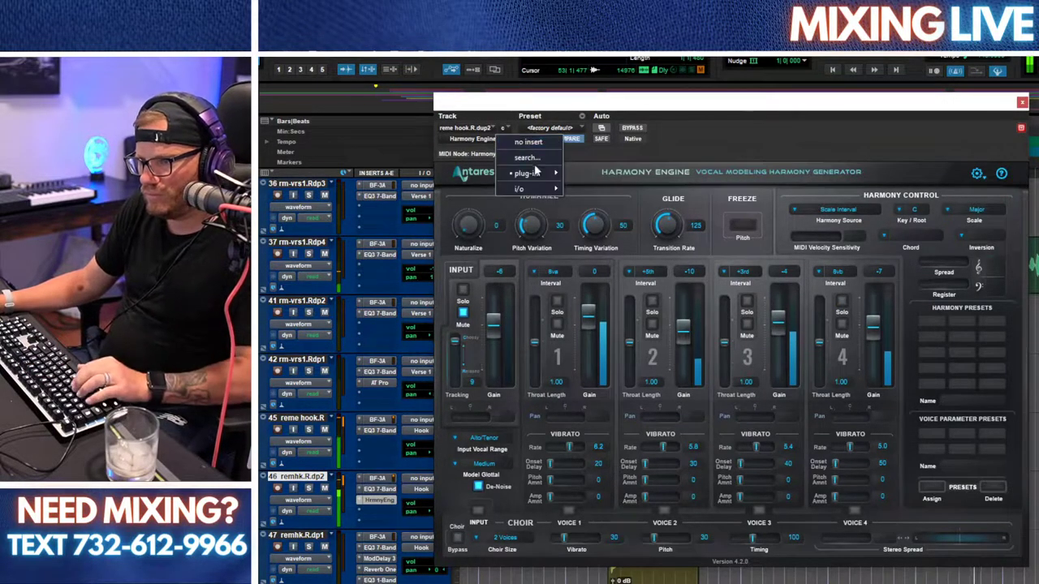
mouse_move(526, 172)
mouse_move(614, 316)
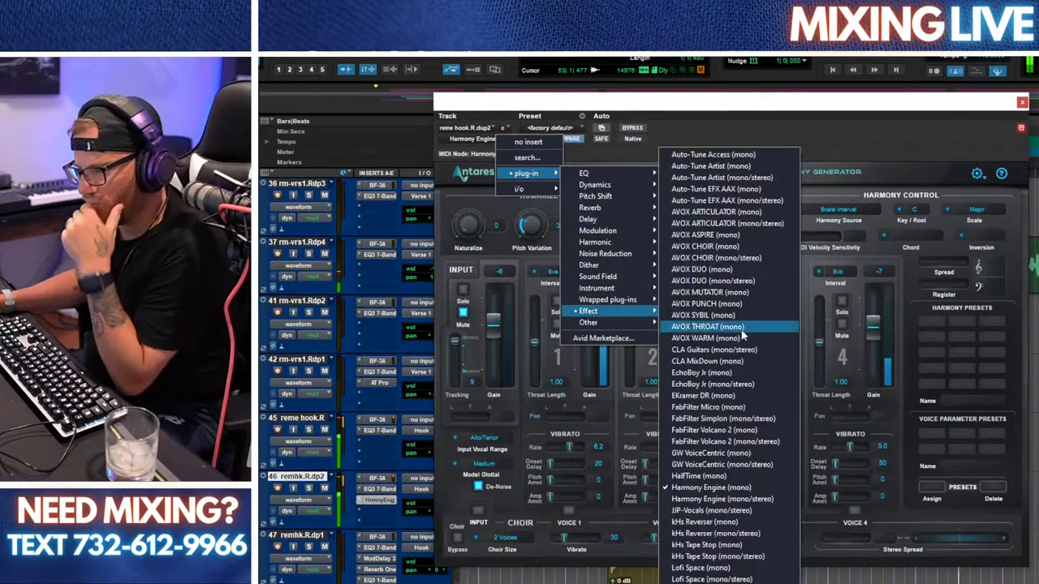
left_click(750, 487)
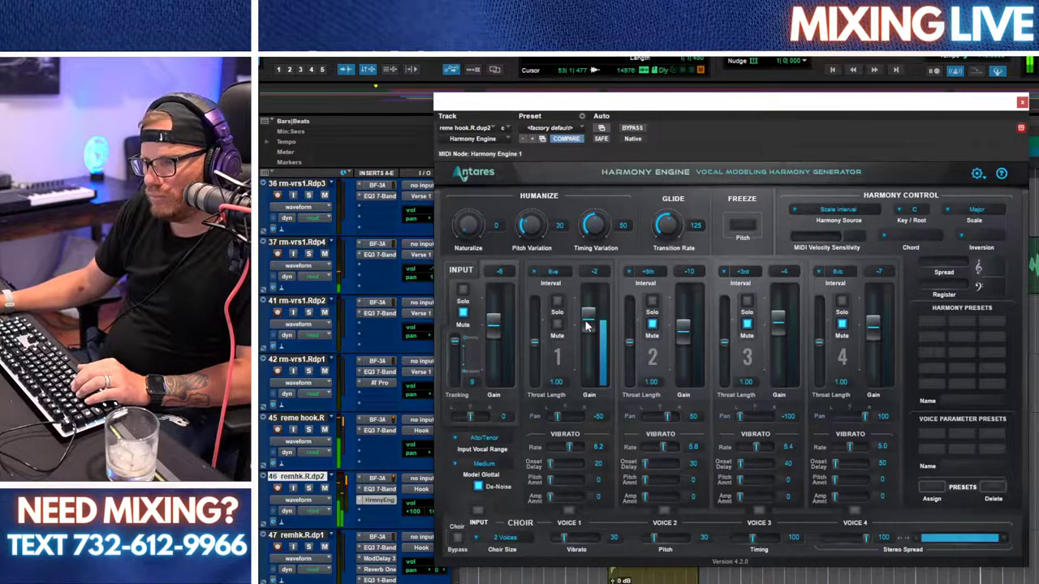
Step: Pan harmony voice 1 to -100 and voices 2 and 3 to 100, set voices 1 and 3 to gain 1, and mute voices 2 and 4
left_click_drag(558, 418, 549, 418)
left_click_drag(590, 325, 590, 317)
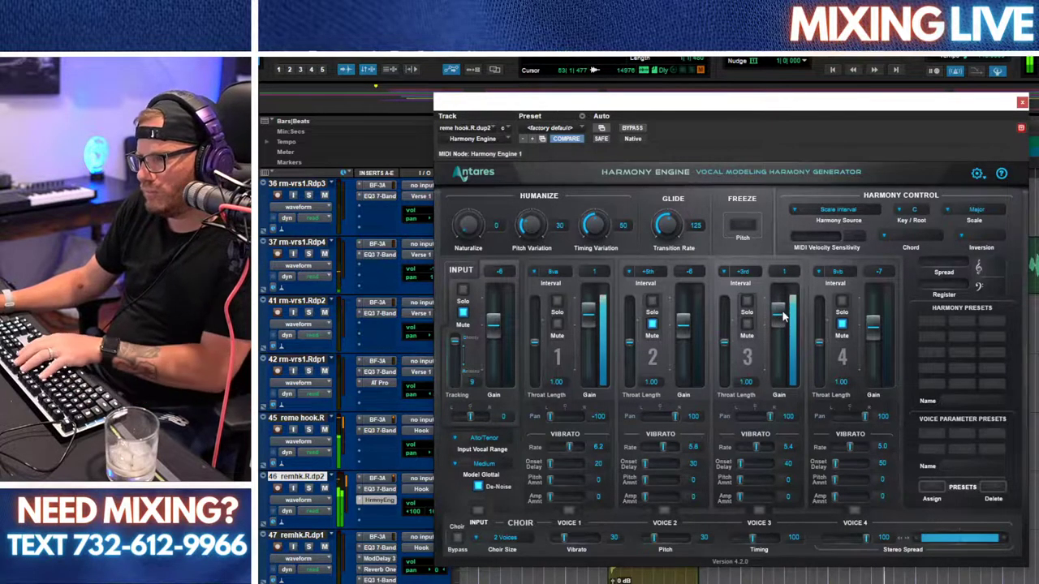
left_click(1023, 103)
key("ctrl+equal")
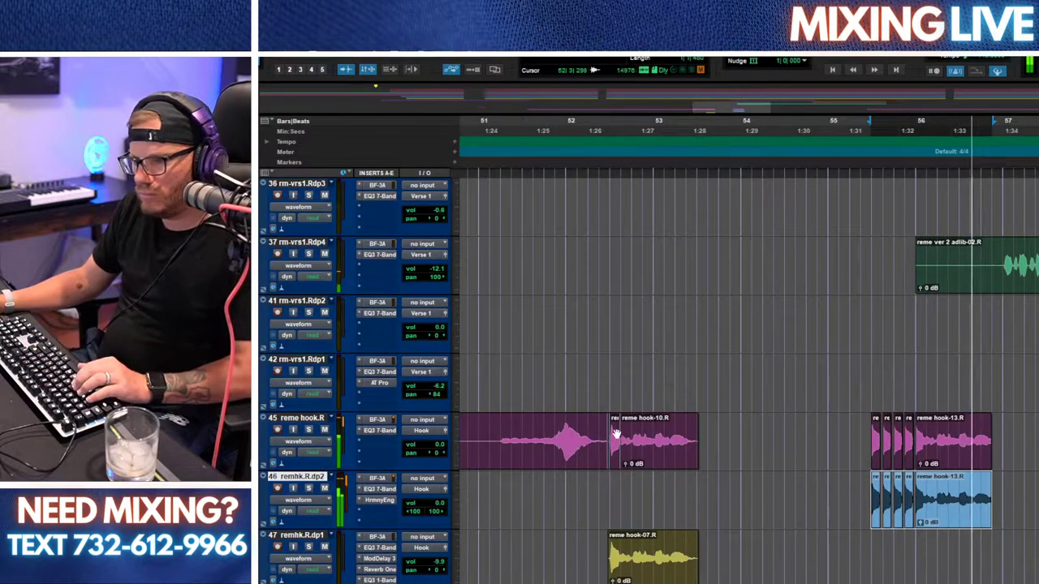
Step: Duplicate track 45 again without its playlists and move the hook chops and phrase clip from track 45 down to the new track
right_click(308, 420)
left_click(356, 383)
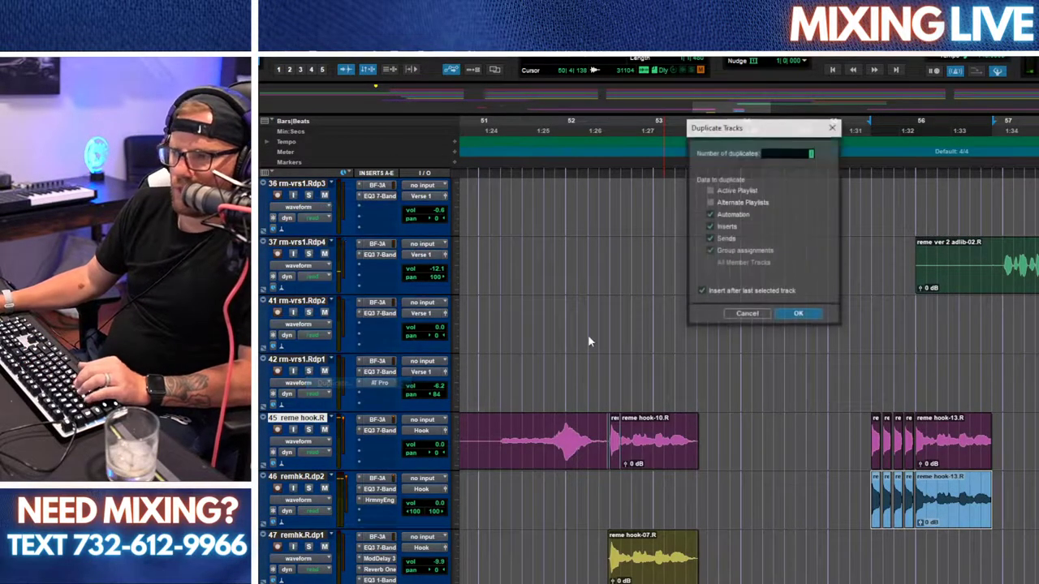
left_click(807, 312)
left_click(930, 448)
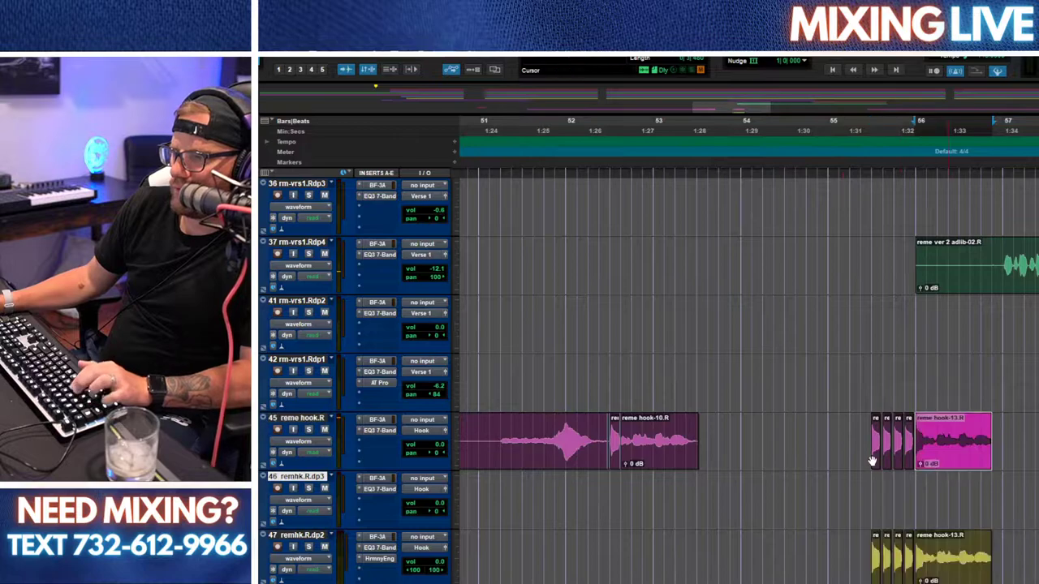
left_click(877, 461, "shift")
left_click_drag(876, 461, 875, 511)
Step: Set the volume of the new hook track 46 to -10.6 and of the harmony track 47 to -6.6 while playing the fill
left_click_drag(415, 507, 425, 516)
key("r")
key("r")
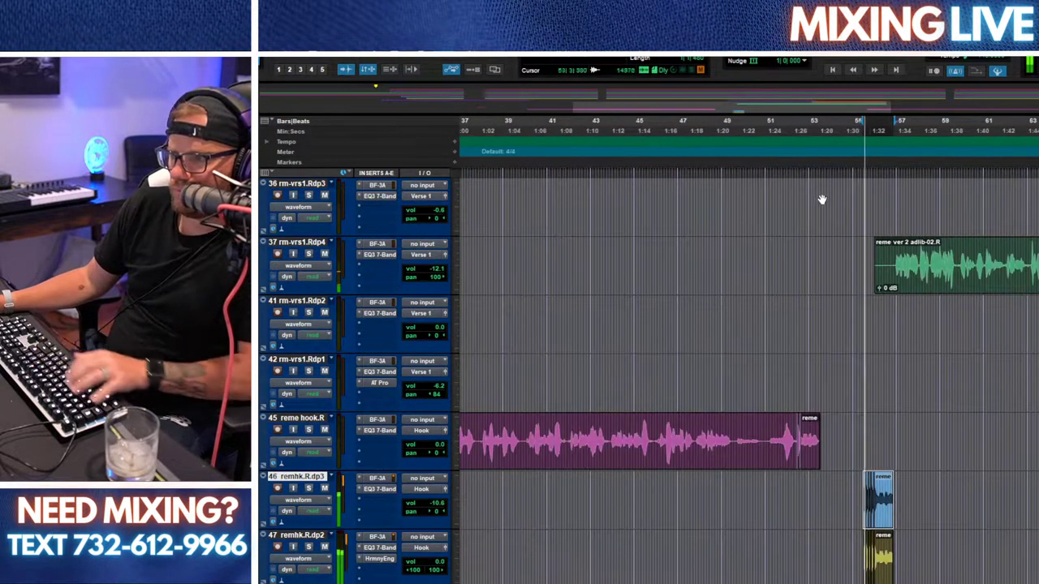
scroll(768, 193, "down", 4)
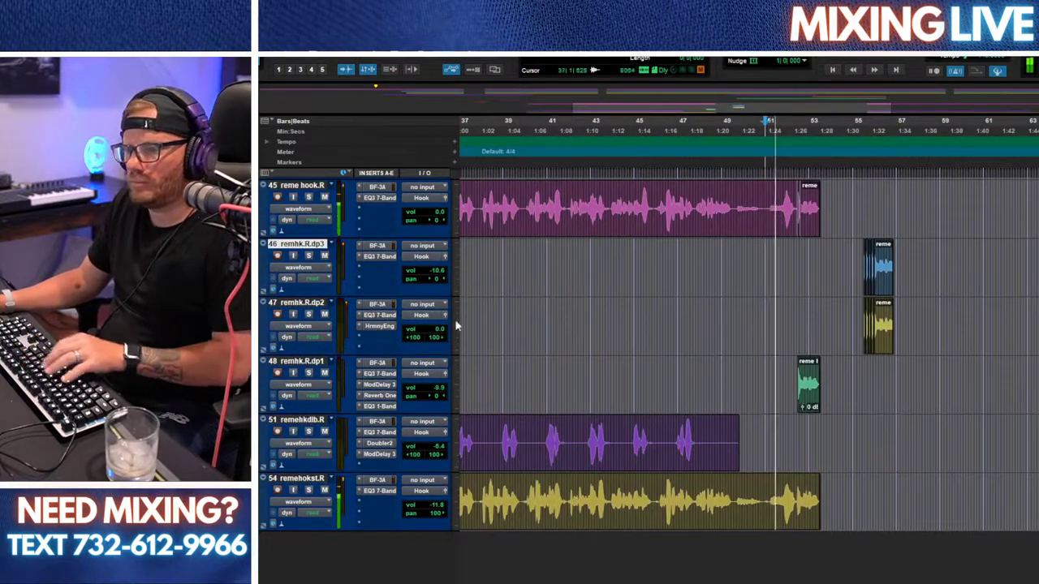
left_click_drag(440, 329, 441, 337)
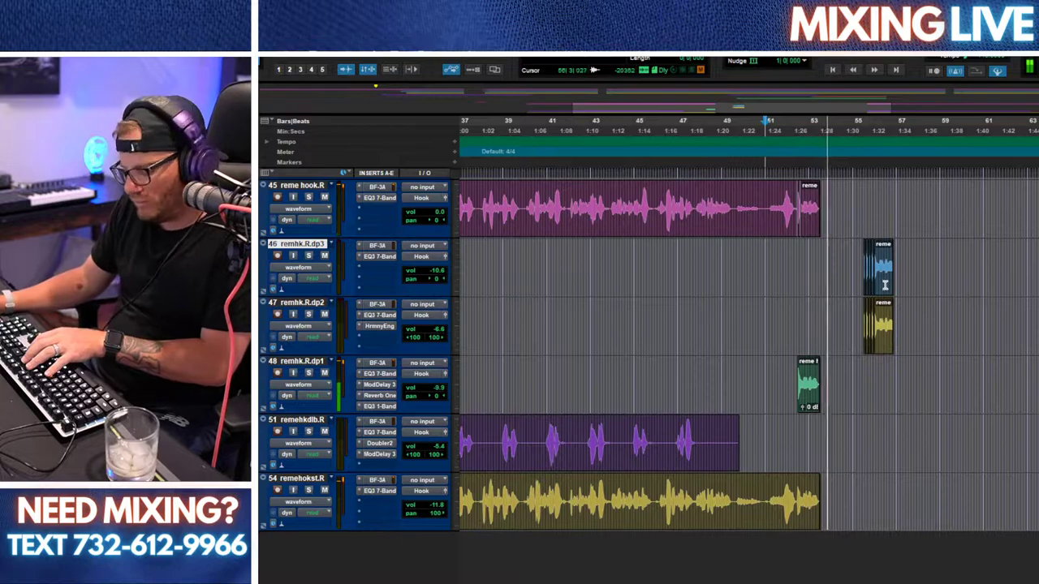
Step: Delete the silent beginning of the reme ver 2 adlib-02.R clip on track 37, up to its first word near 57|1
scroll(881, 280, "up", 4)
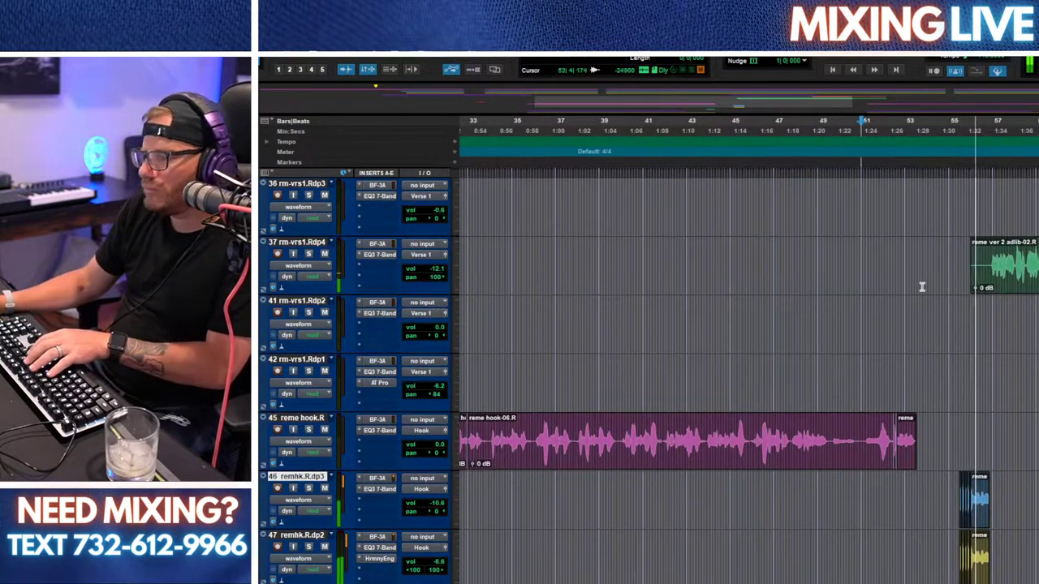
key("ctrl+]")
key("ctrl+]")
key("ctrl+]")
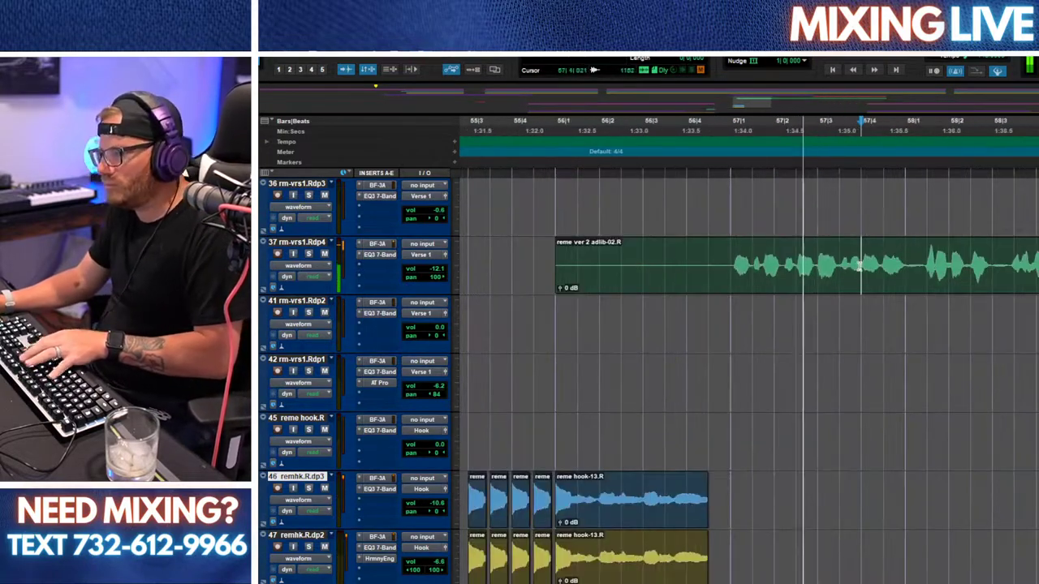
left_click_drag(730, 284, 542, 288)
key("Delete")
key("ctrl+[")
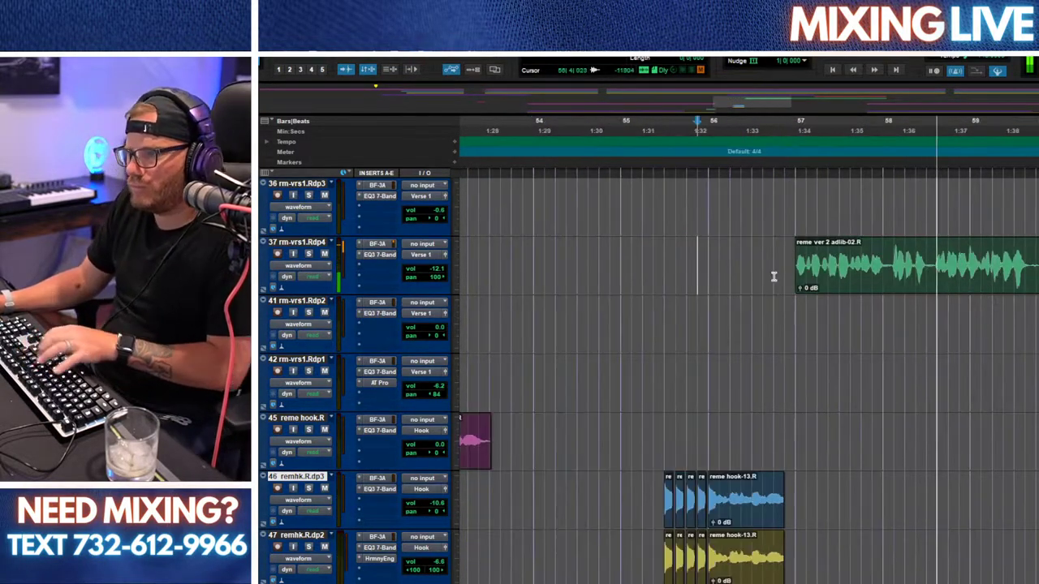
Step: Separate the first word of the ad-lib clip on track 37 into its own clip, about 0|0|352 long
key("ctrl+]")
key("ctrl+]")
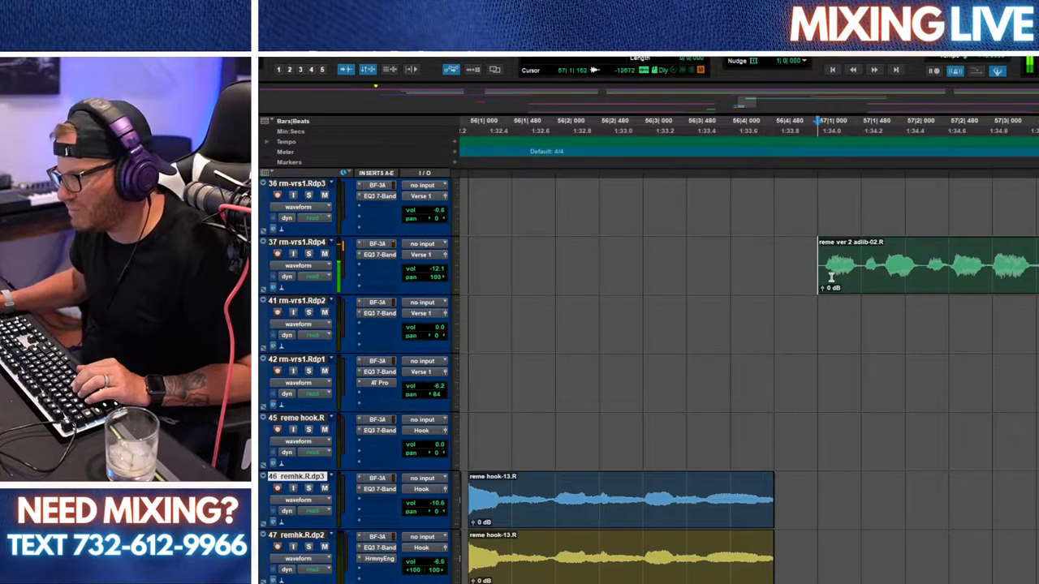
left_click_drag(819, 281, 850, 283)
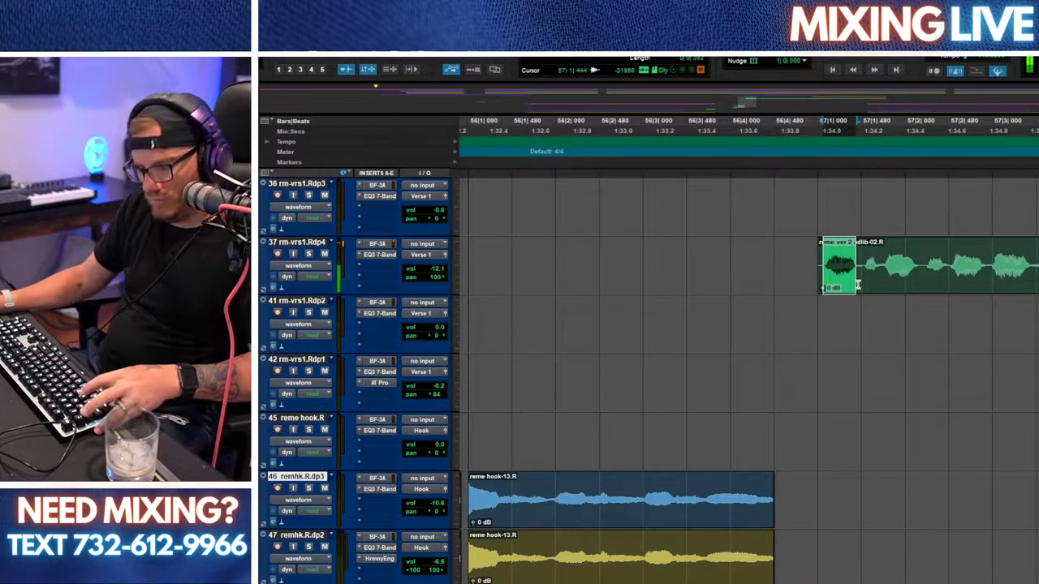
key("ctrl+[")
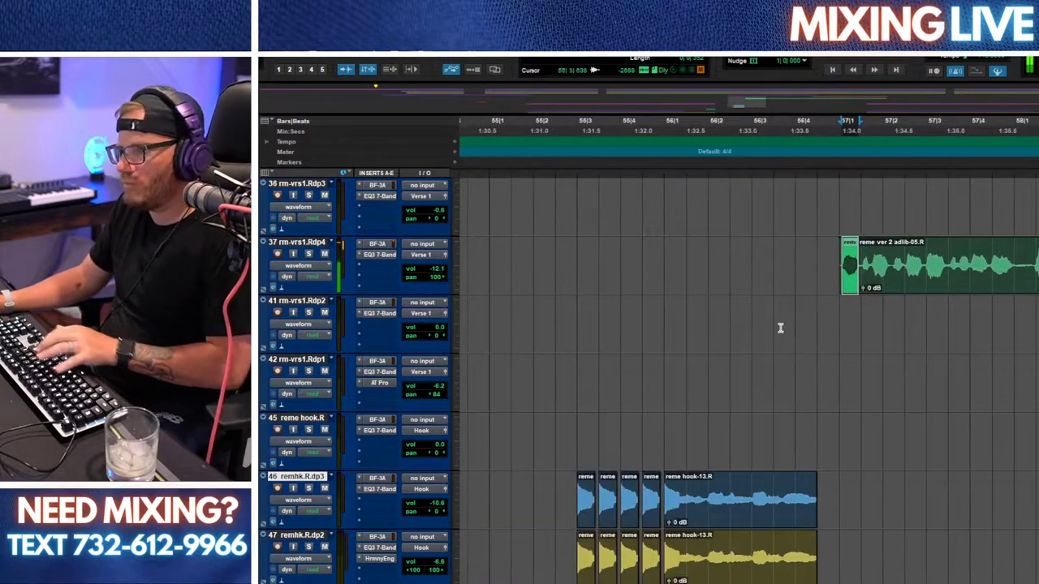
Step: Duplicate track 37 with its inserts, sends and automation but without its playlists
key("ctrl+[")
key("ctrl+[")
key("ctrl+[")
key("ctrl+[")
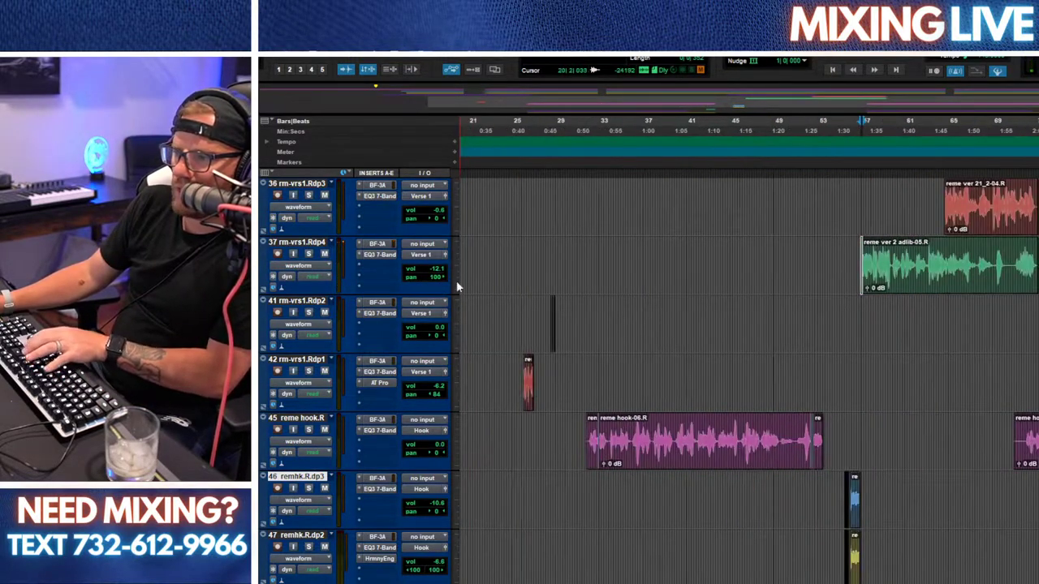
right_click(294, 242)
left_click(320, 419)
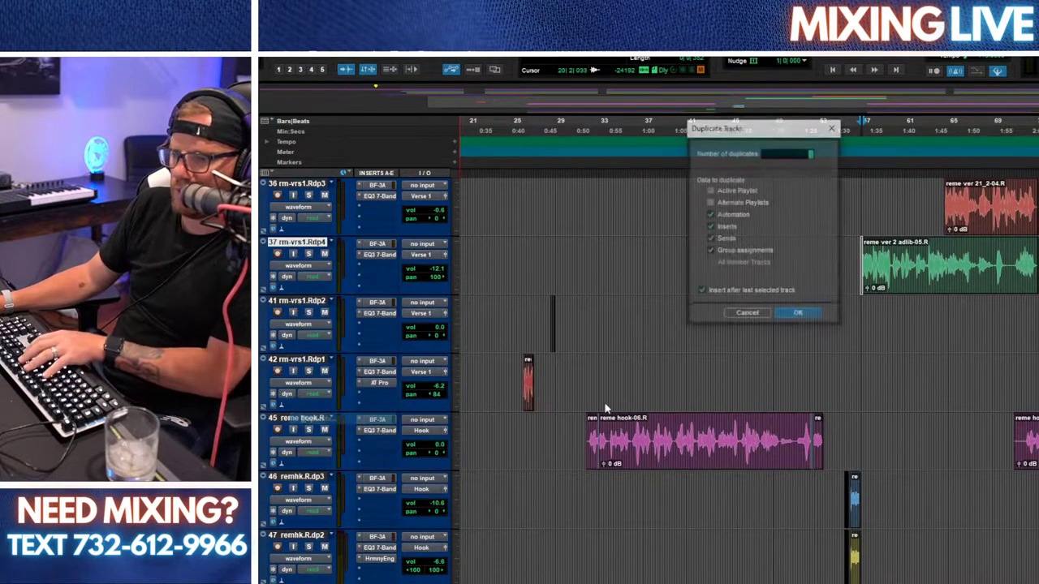
left_click(805, 316)
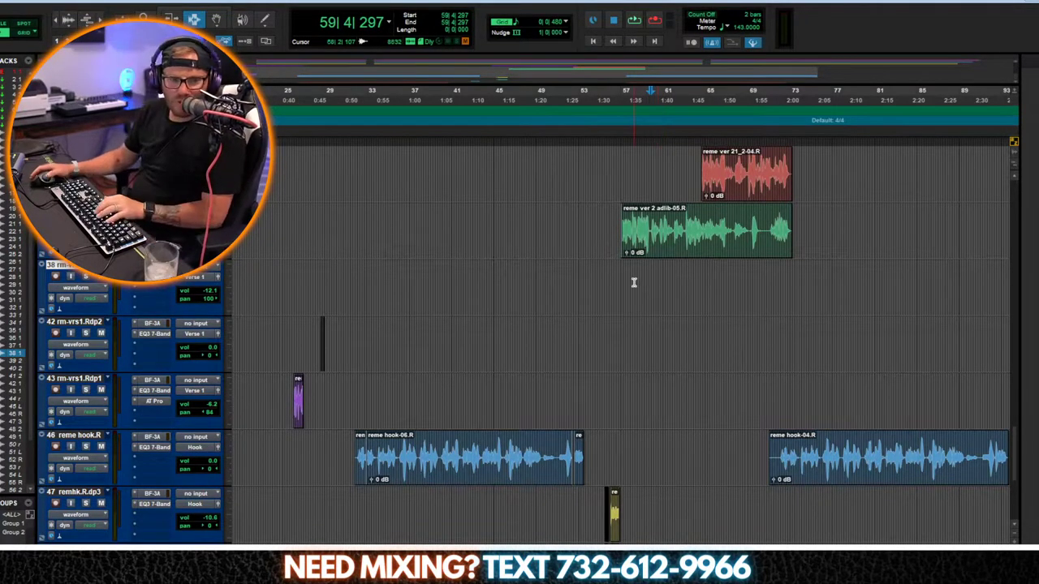
Step: Play the start of verse 2 around bars 54 to 61 and review the lead vocal against the ad-lib
key("r")
key("t")
key("t")
scroll(604, 301, "down", 3)
key("space")
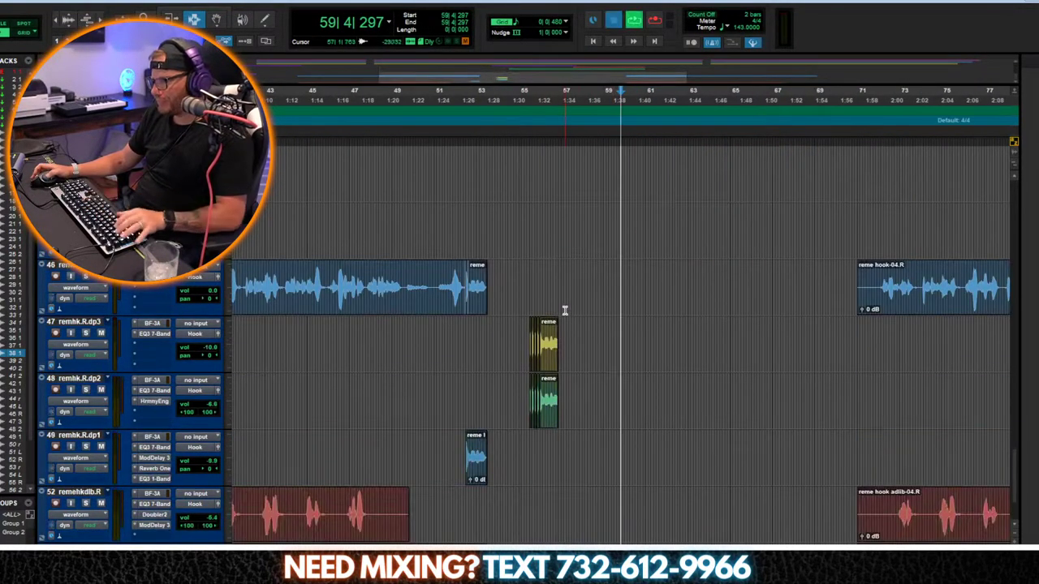
scroll(582, 297, "up", 5)
scroll(582, 296, "up", 3)
scroll(614, 317, "down", 4)
scroll(498, 322, "up", 3)
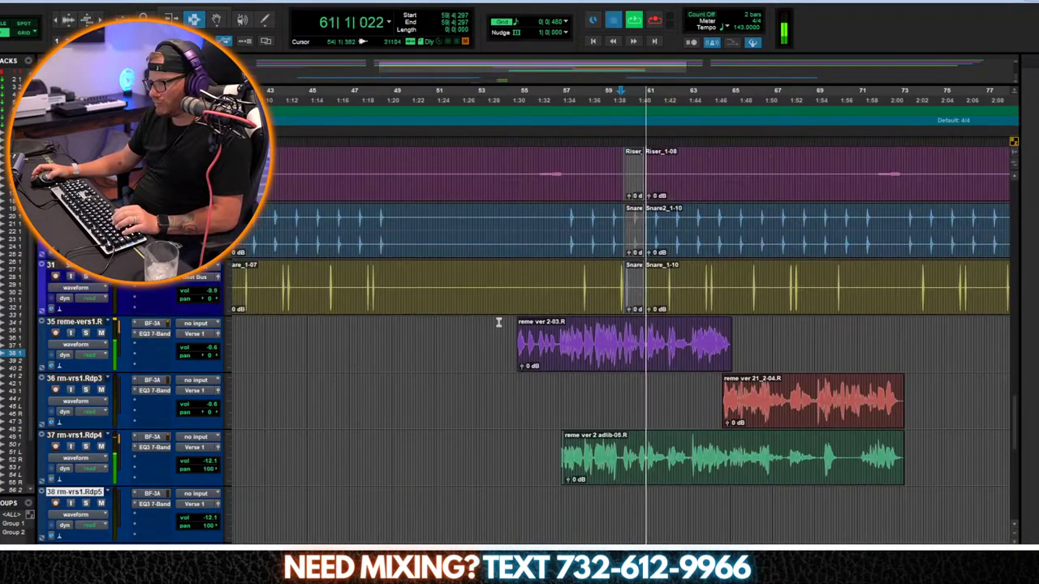
key("space")
scroll(544, 329, "down", 9)
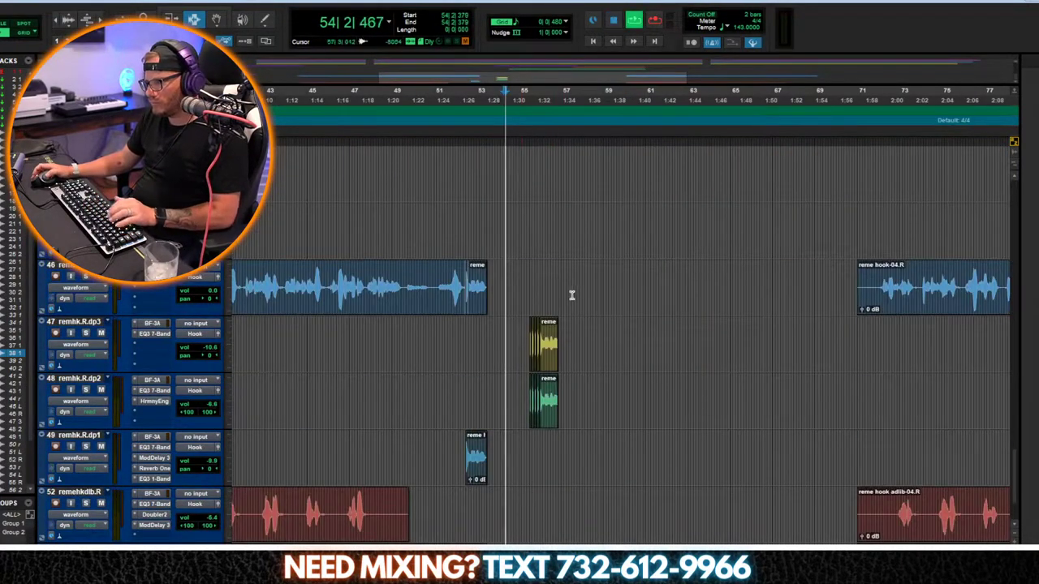
scroll(572, 299, "up", 5)
left_click(577, 308)
key("t")
key("t")
key("r")
key("r")
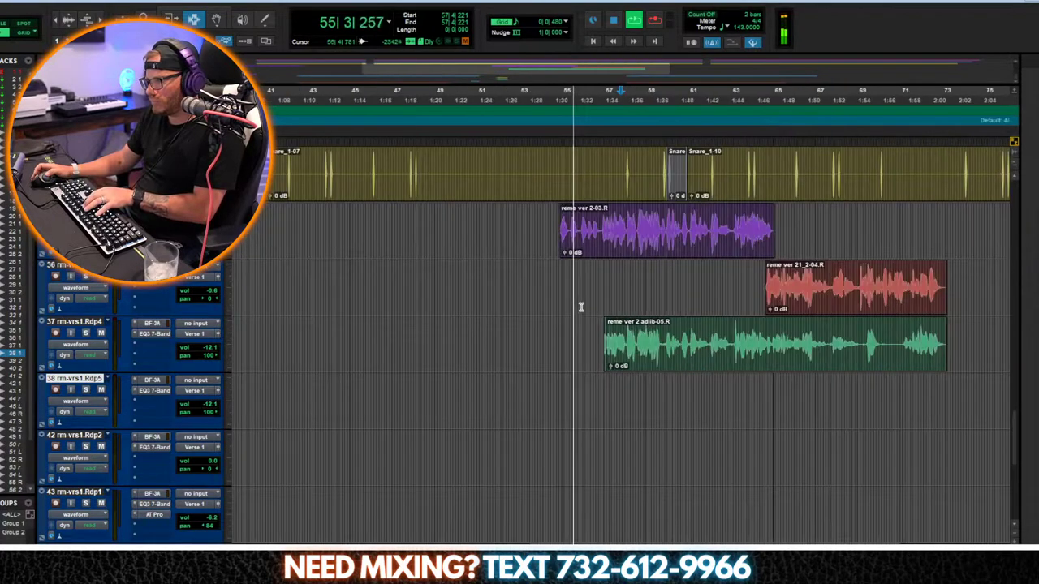
scroll(581, 307, "down", 7)
scroll(587, 333, "up", 8)
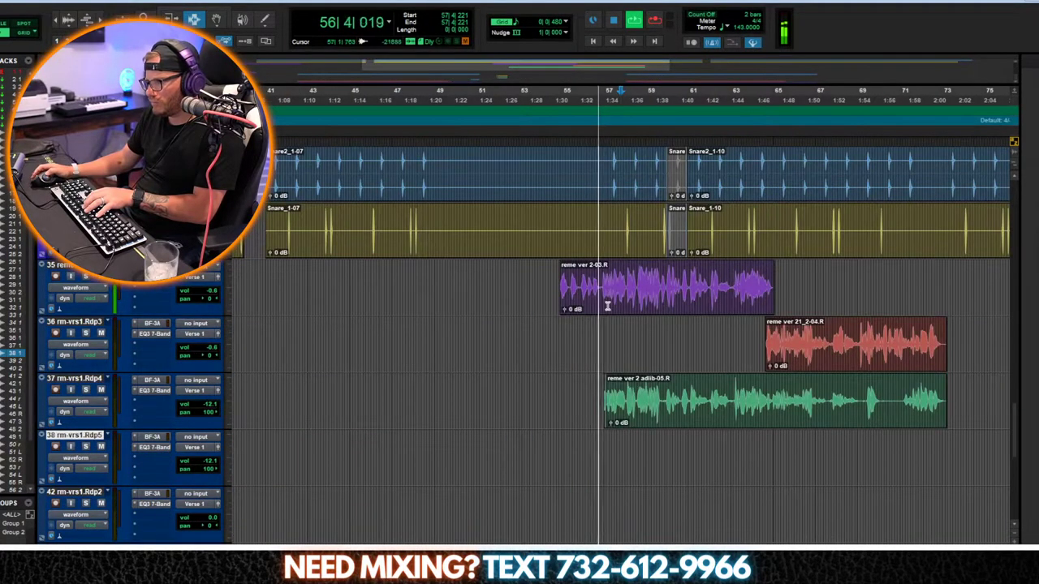
key("t")
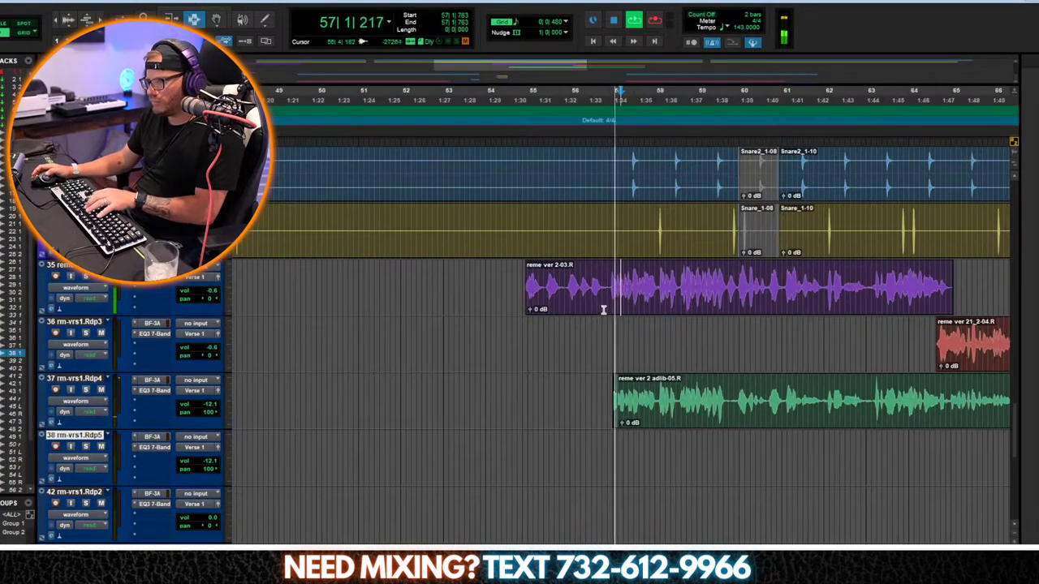
Step: Duplicate the lead vocal track 35 without its playlists
right_click(81, 271)
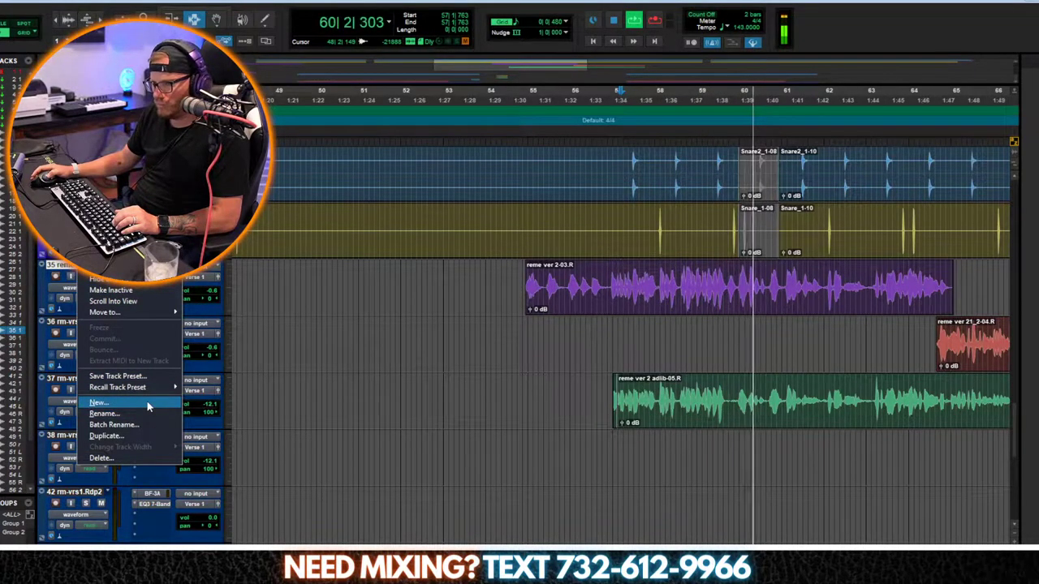
left_click(146, 435)
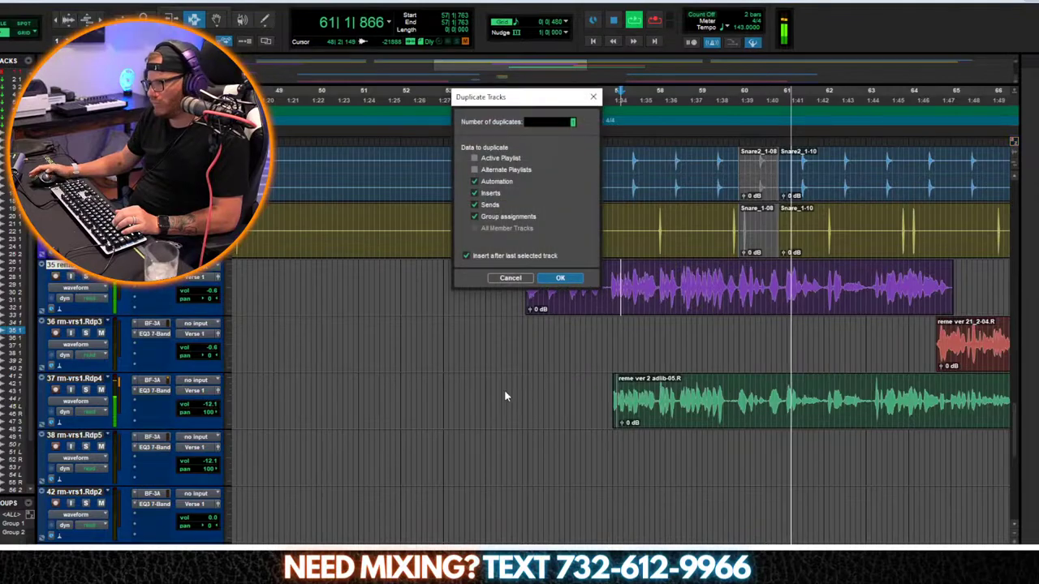
left_click(563, 280)
Step: Separate the word starting at 56|4|959 on lead vocal track 35 into its own clip, 0|0|352 long
left_click(576, 296)
key("ctrl+]")
key("ctrl+]")
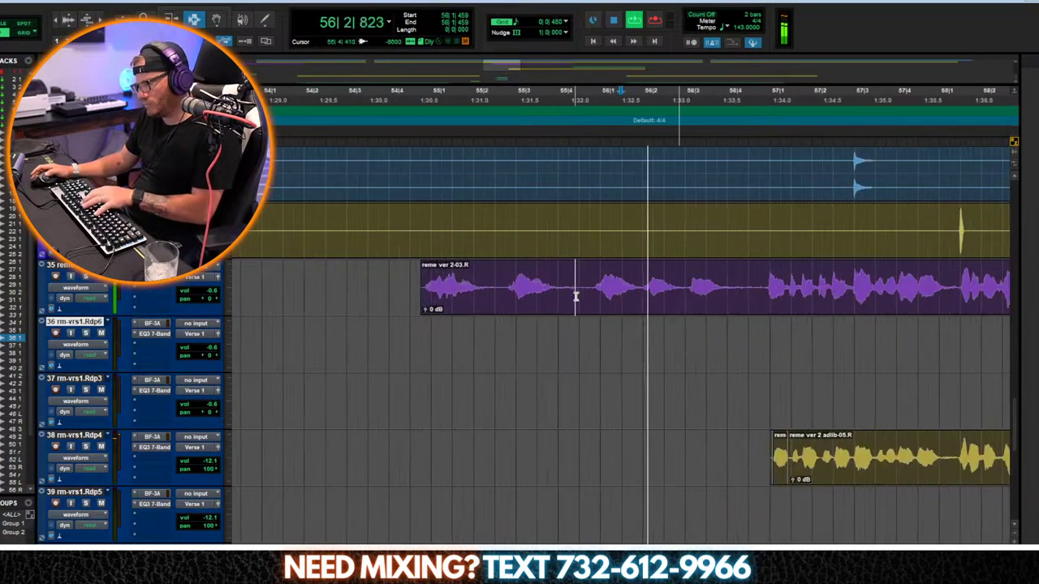
left_click(373, 286)
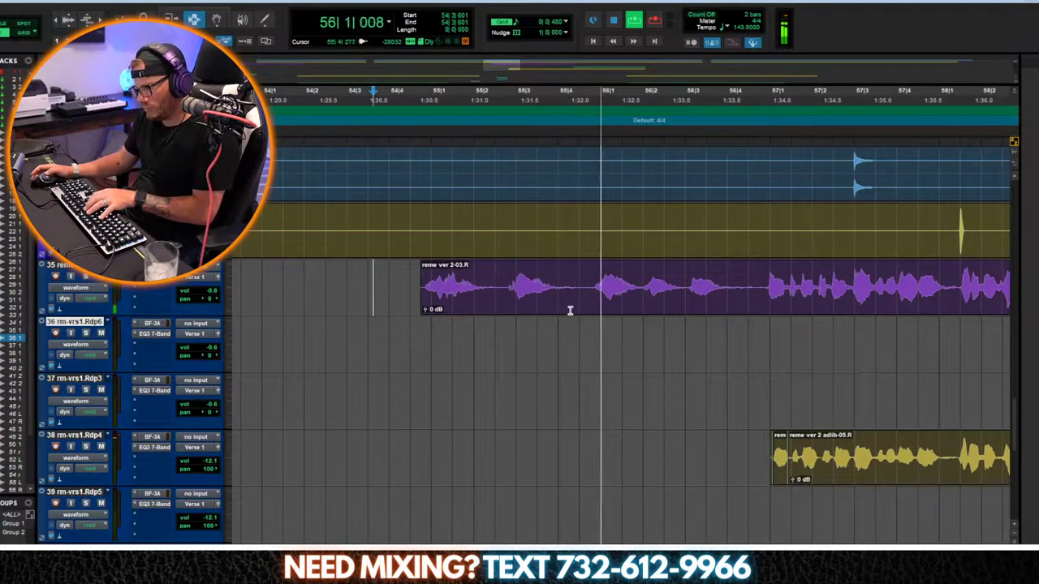
left_click(769, 302)
key("t")
key("t")
left_click_drag(624, 293, 684, 299)
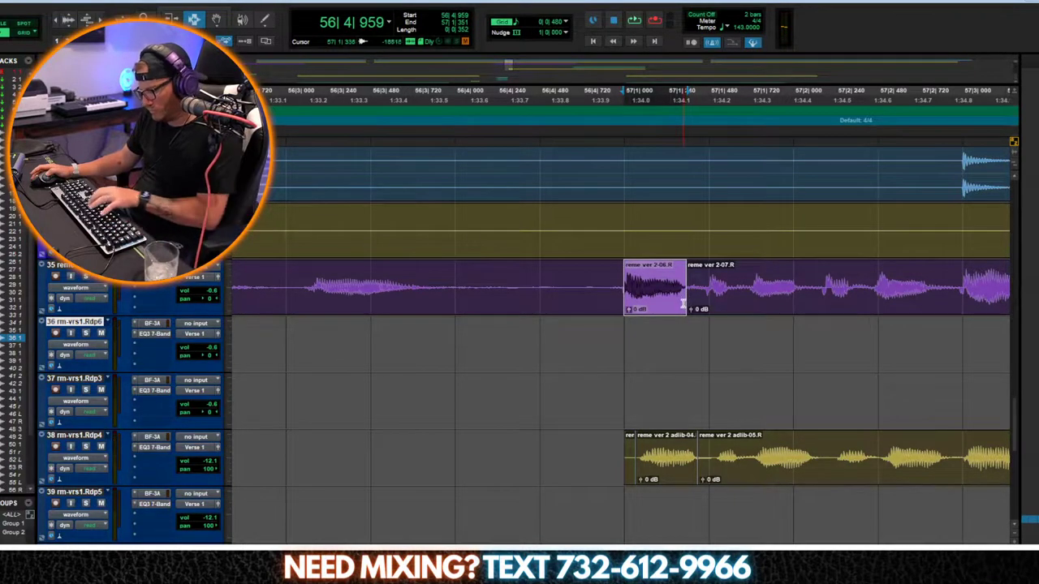
Step: Copy the separated word to track 36 at 56|2|322 and extend the selection past it to 57|1|125
key("r")
left_click(398, 348)
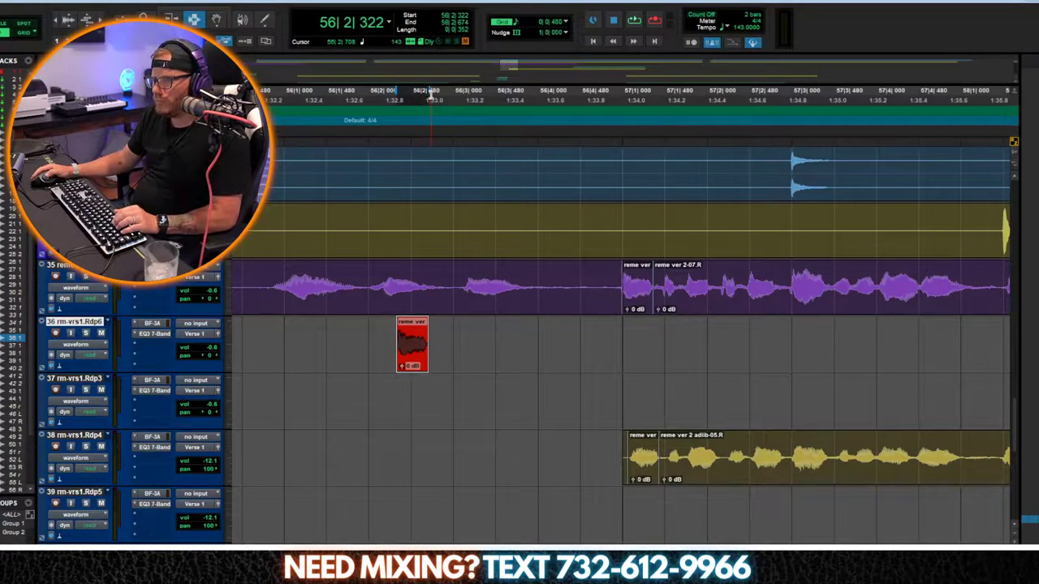
left_click_drag(432, 92, 614, 113)
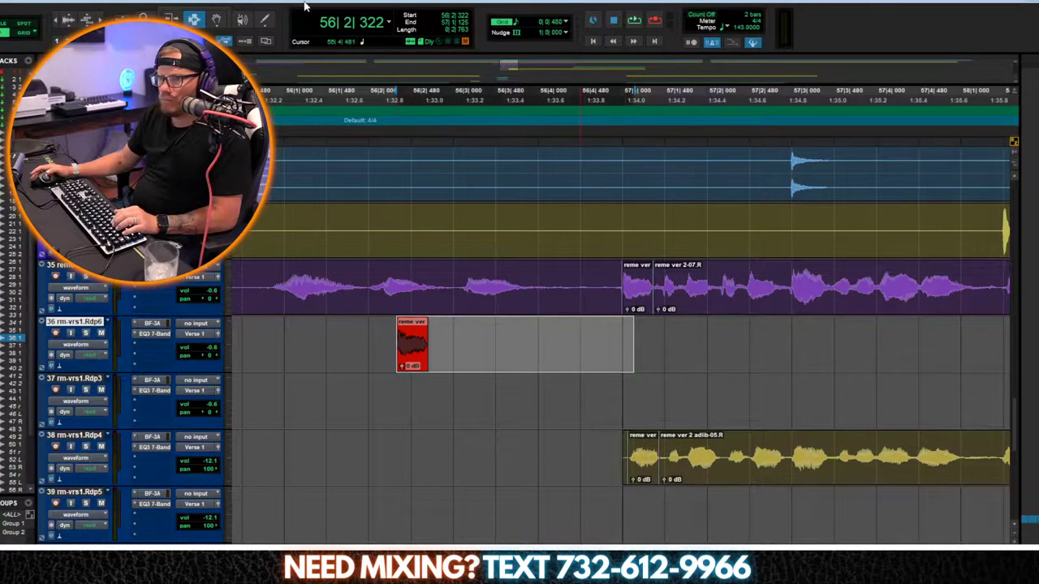
Step: Render D-Verb on the track 36 selection with 0.0 dB input gain, a large hall, 4.5 sec decay and 100% wet mix
mouse_move(130, 24)
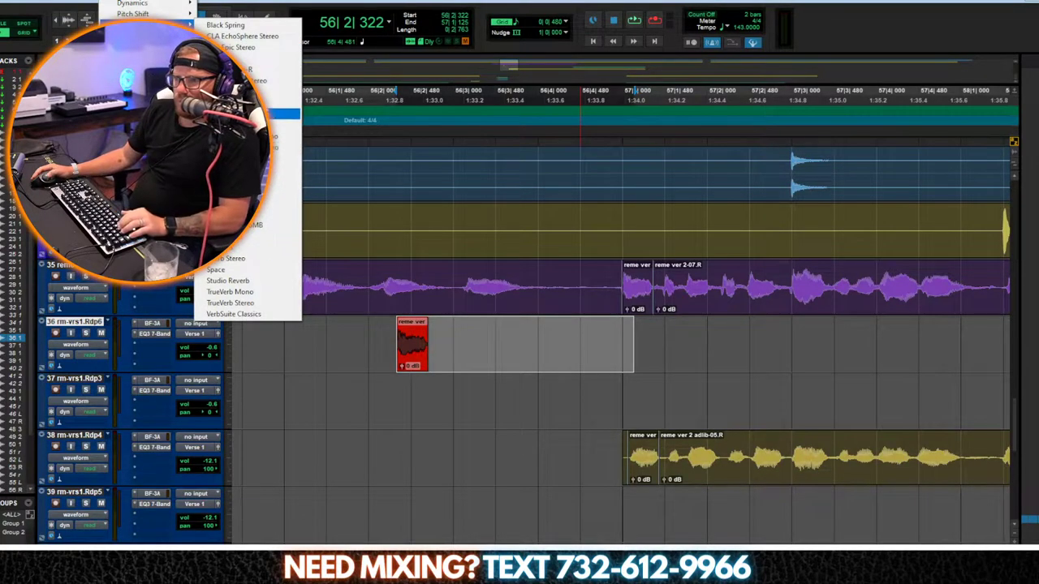
left_click(235, 113)
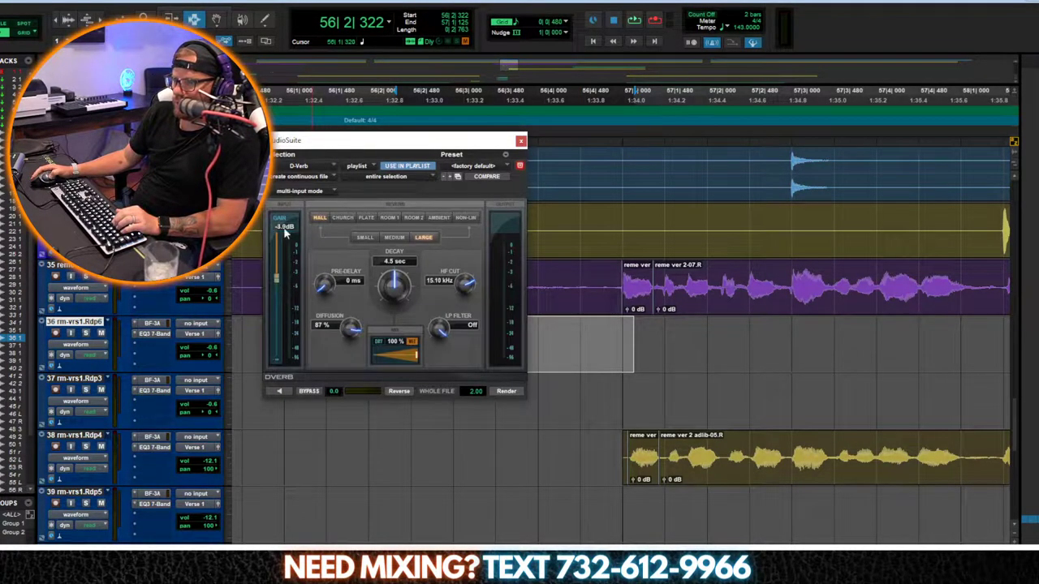
left_click(504, 392)
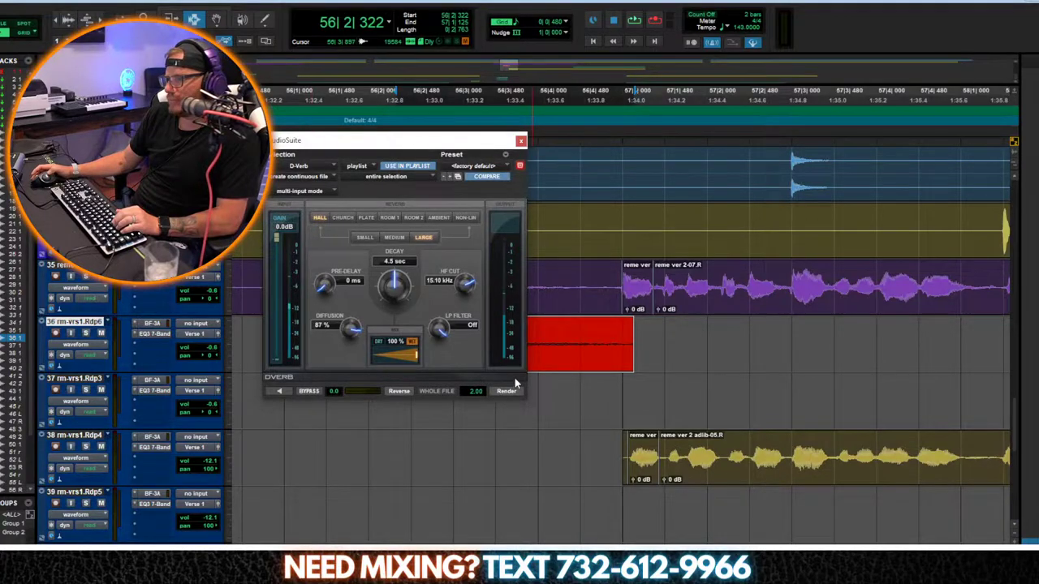
left_click(521, 140)
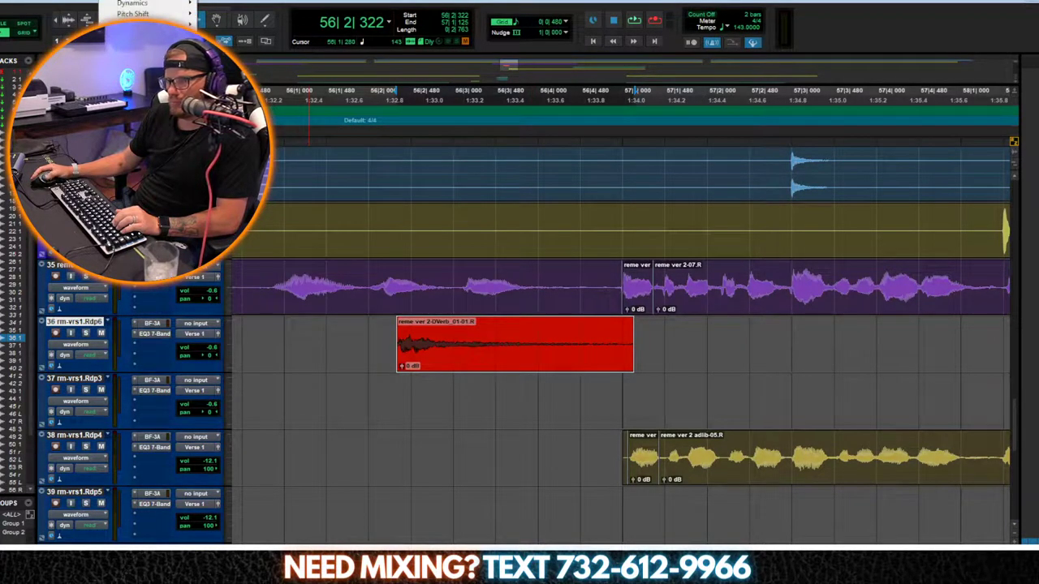
Step: Render the D-Verb clip on track 36 in reverse and play it into the word at bar 57
mouse_move(304, 239)
scroll(230, 527, "down", 3)
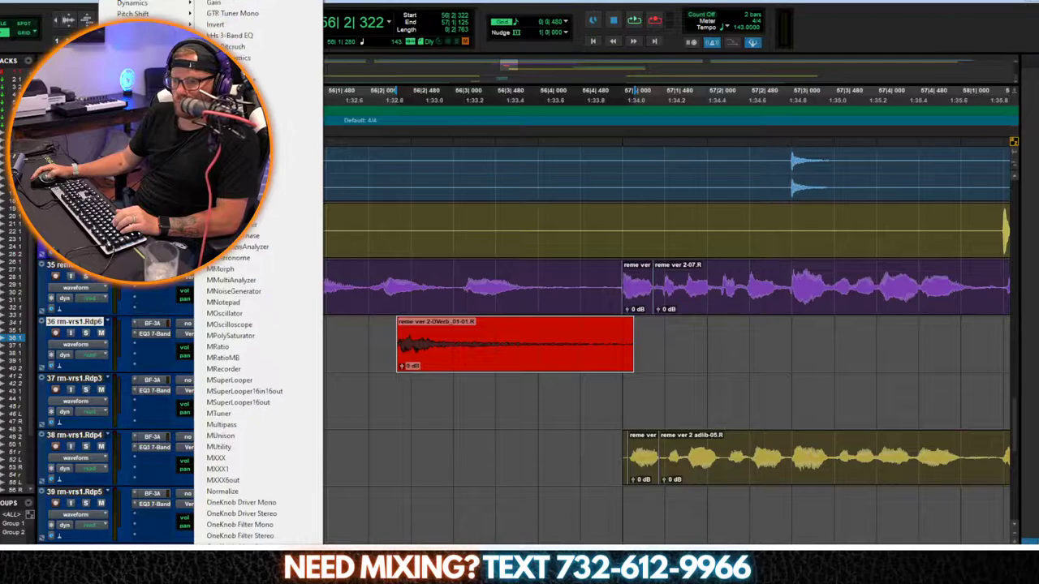
left_click(219, 525)
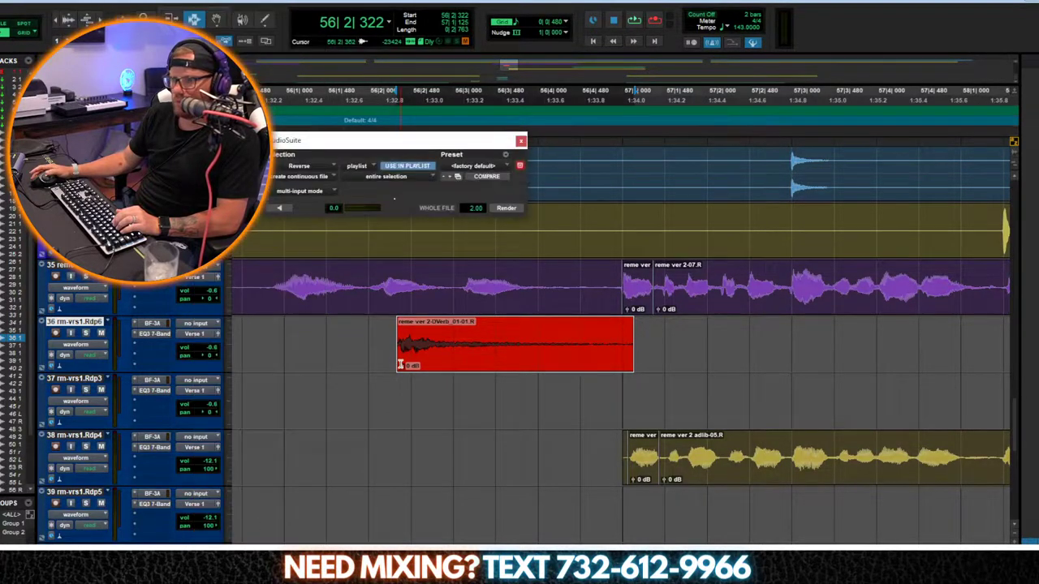
left_click(504, 208)
left_click(388, 402)
key("space")
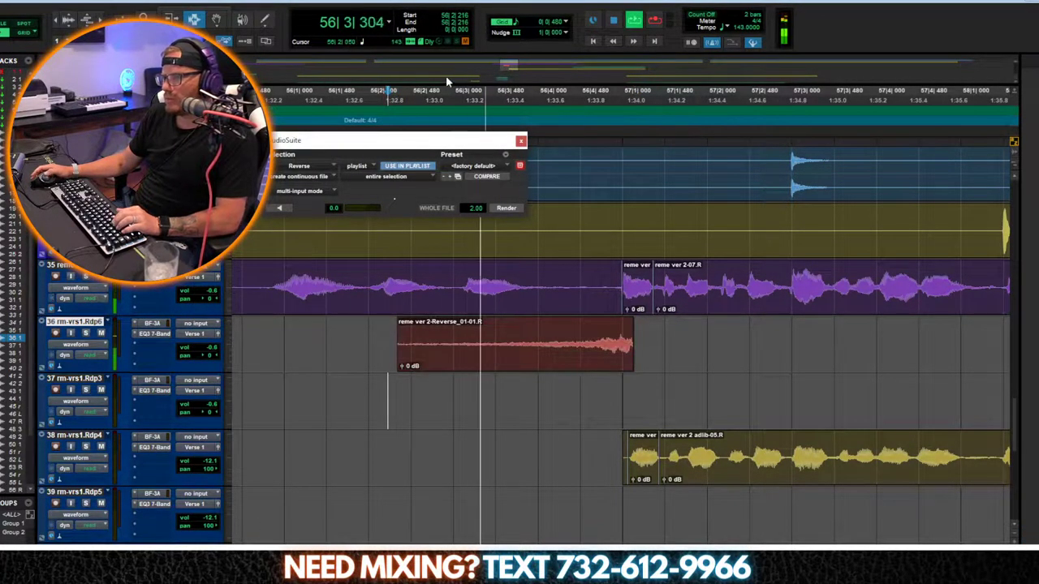
left_click(520, 141)
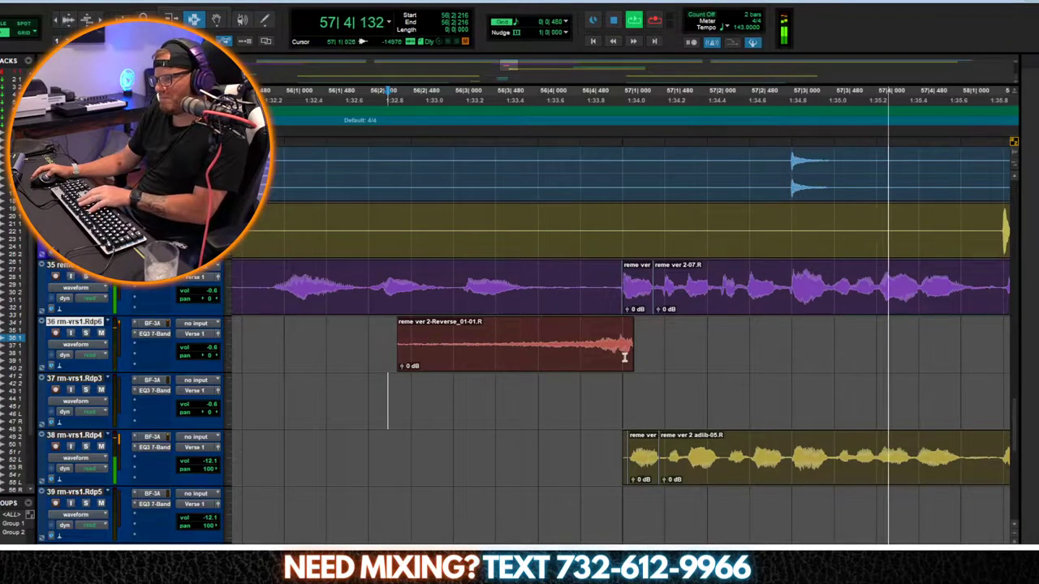
Step: Fade out the end of the reversed reverb clip on track 36 from 57|1|026
left_click_drag(625, 357, 655, 354)
key("ctrl+f")
key("Return")
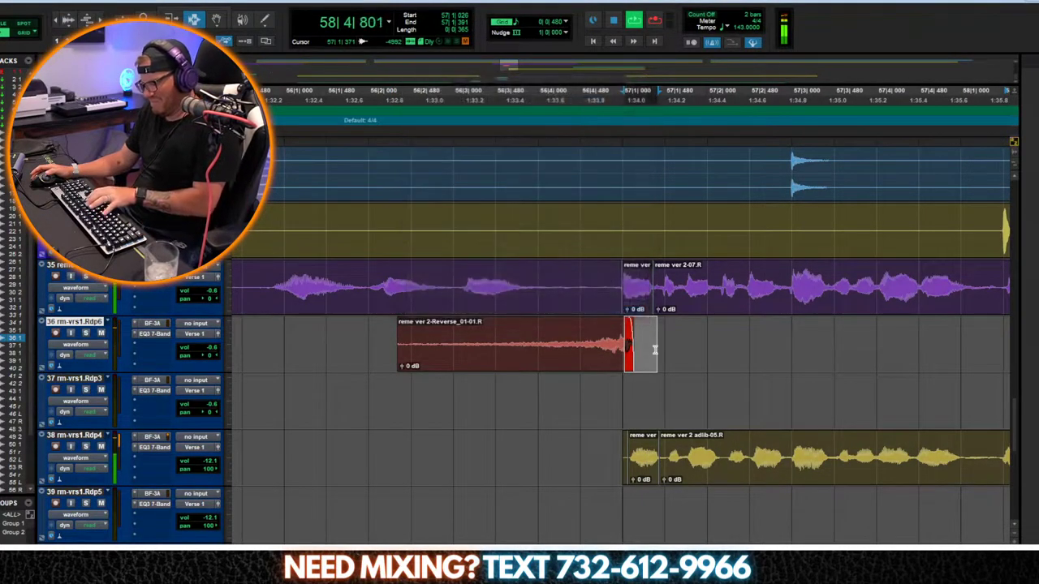
Step: Set the grid value to one bar, 1|0|000, and stop playback
key("r")
key("r")
key("r")
key("r")
key("r")
scroll(493, 386, "down", 2)
scroll(493, 386, "down", 3)
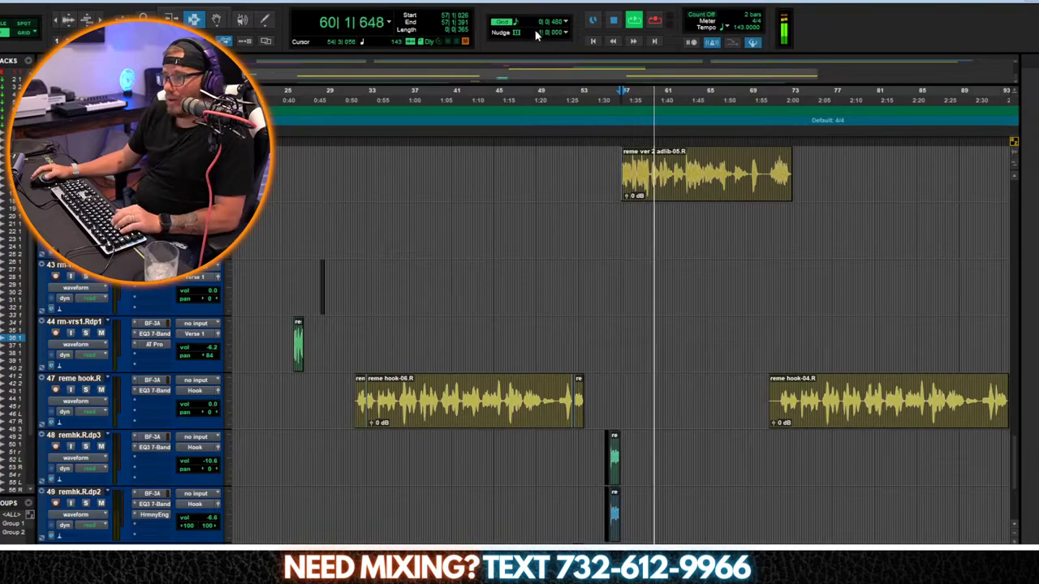
left_click(566, 22)
left_click(571, 26)
key("space")
Step: Play the song from 28|3|867 into the hook and check the track levels and beat drops
left_click(322, 213)
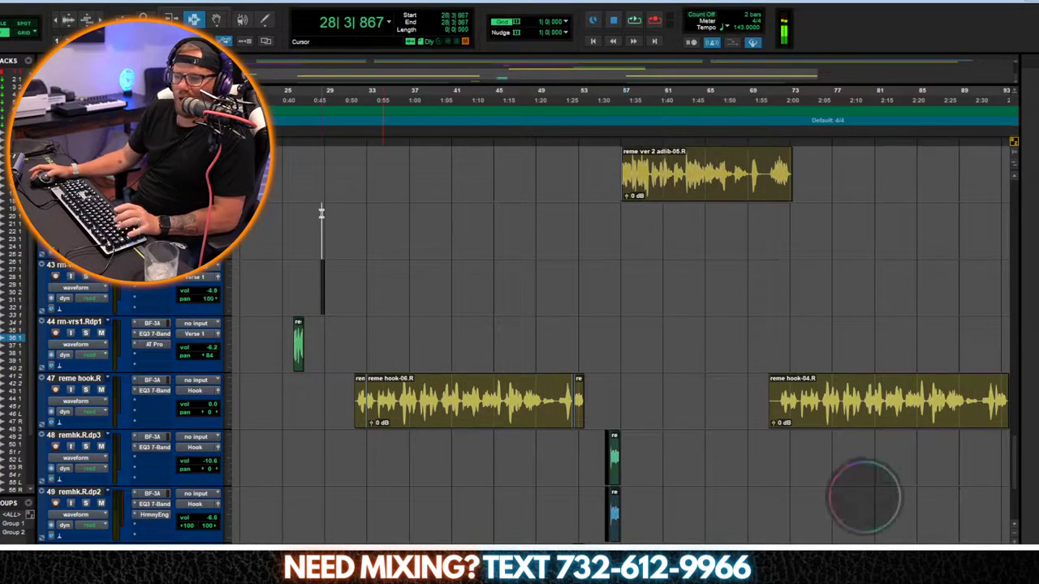
key("space")
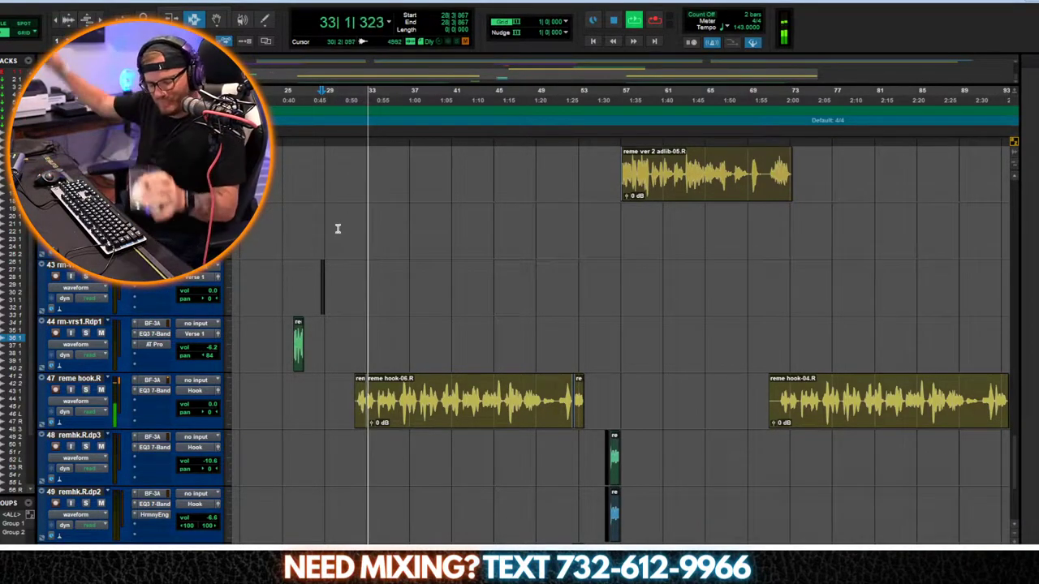
key("r")
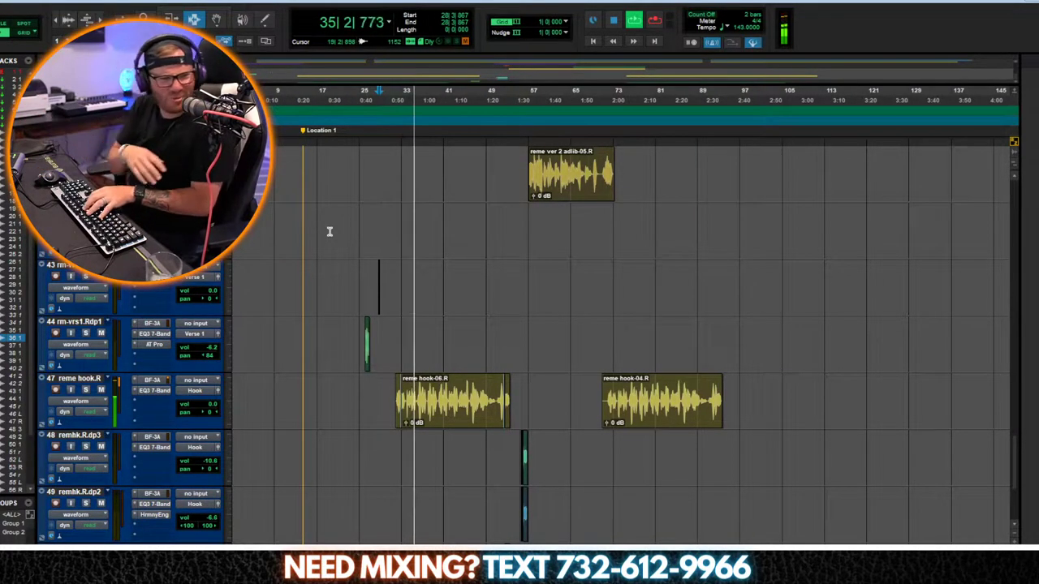
key("ctrl+=")
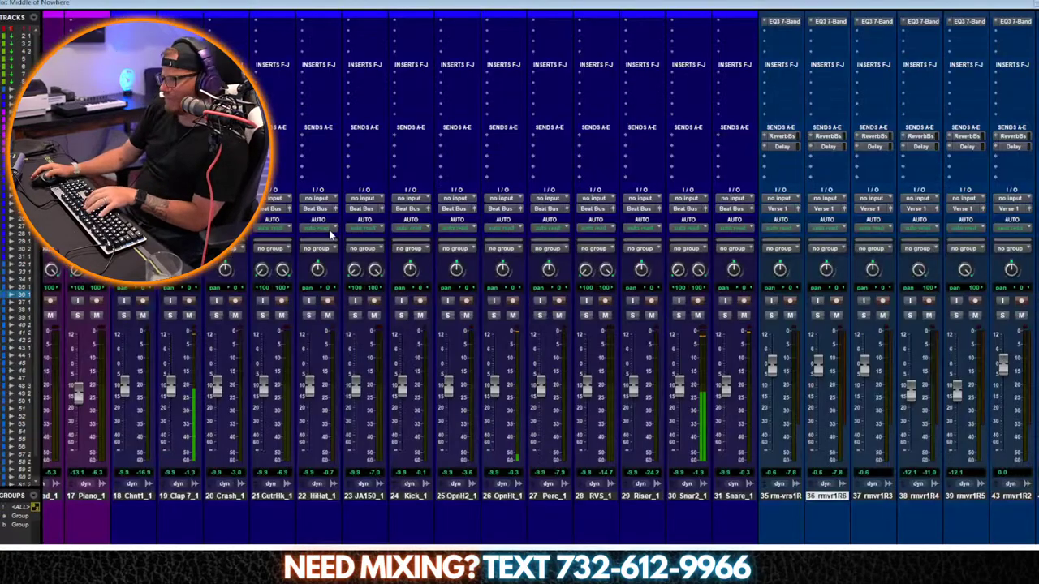
key("ctrl+=")
key("t")
scroll(473, 258, "up", 10)
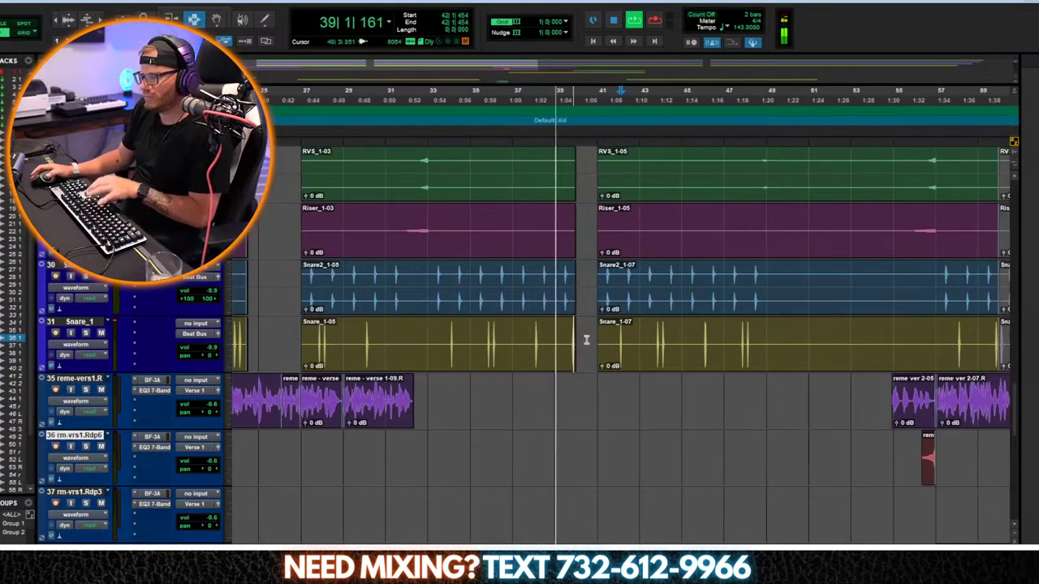
key("t")
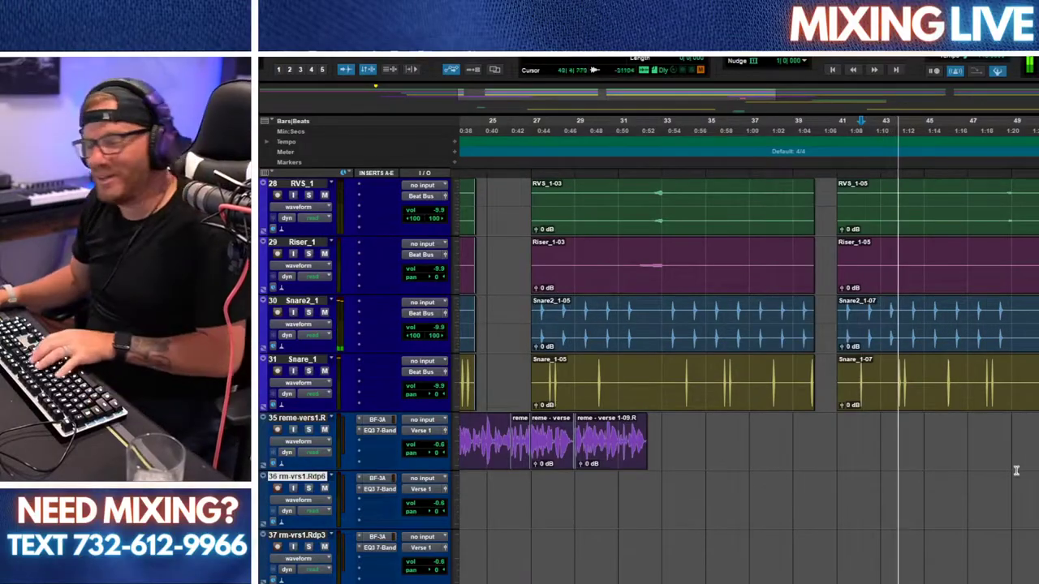
Step: Reduce the height of all tracks to get an overview of the beat and vocal arrangement
key("r")
scroll(688, 336, "up", 5)
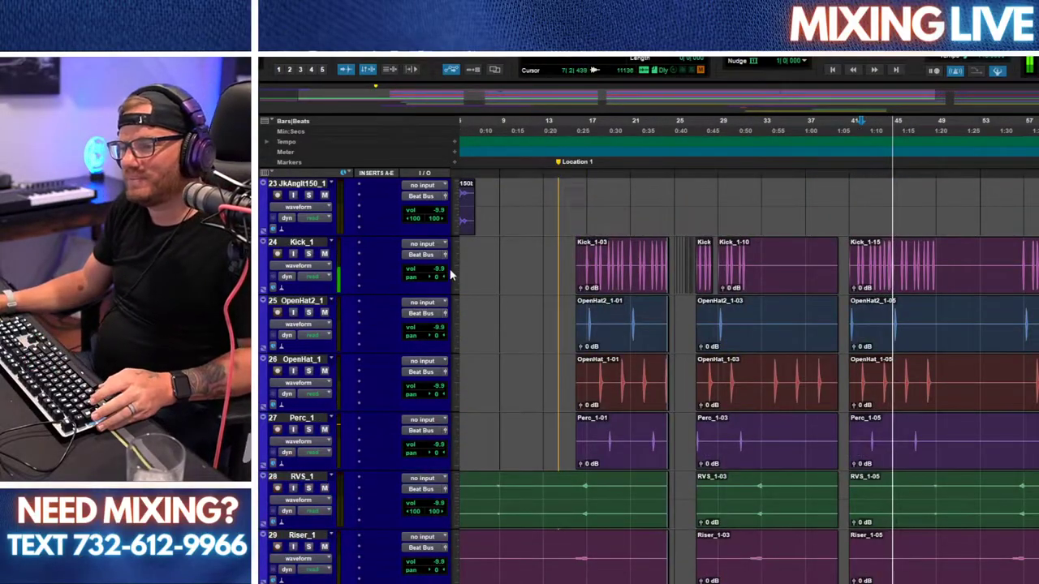
left_click(450, 276)
left_click(487, 305)
key("r")
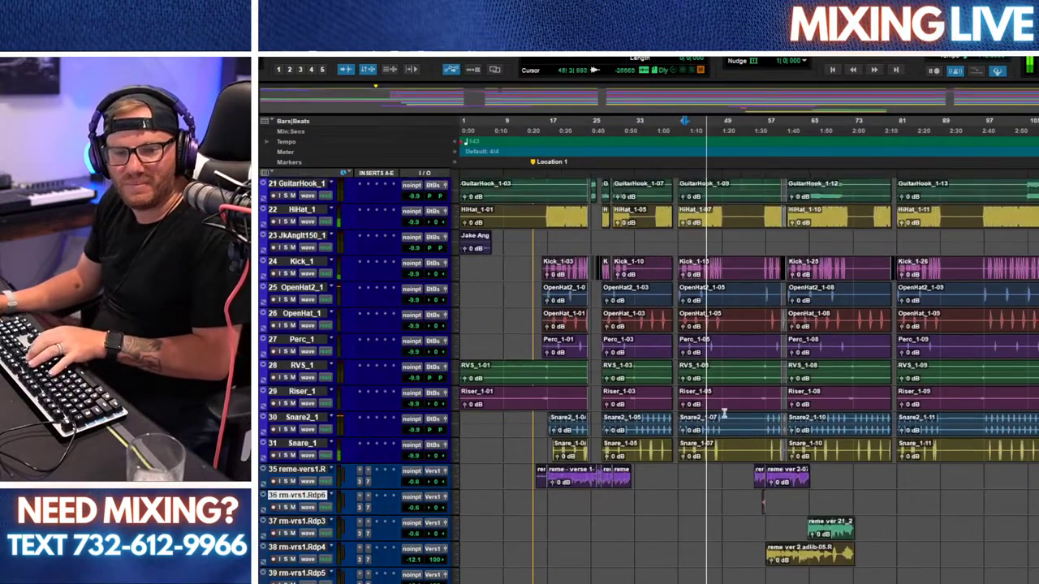
scroll(725, 415, "up", 5)
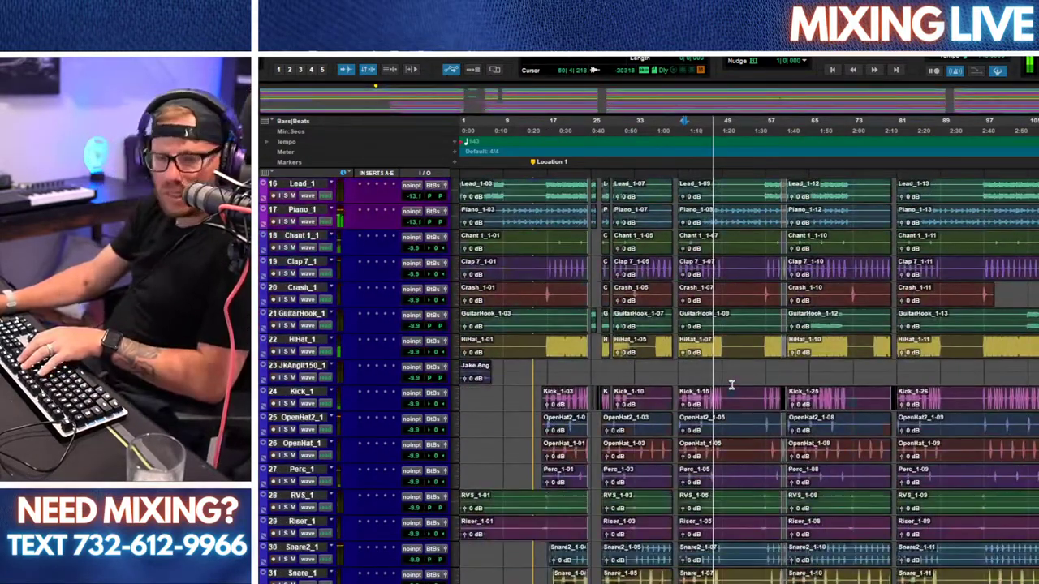
Step: Review the beat and vocal clips during playback and check the master, bus and instrument levels in the mixer
key("t")
key("t")
scroll(878, 281, "down", 9)
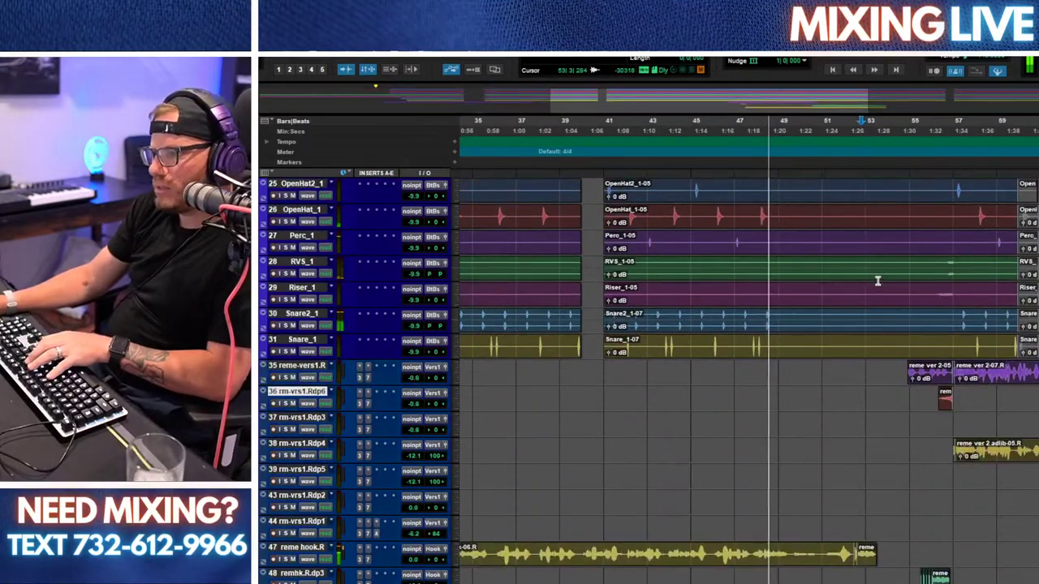
scroll(877, 281, "down", 3)
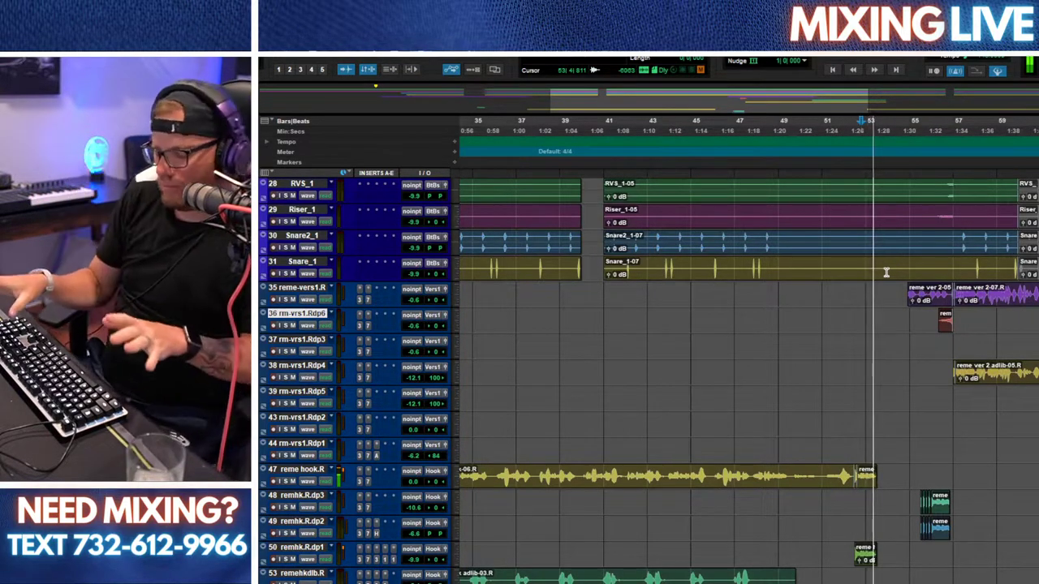
key("ctrl+equal")
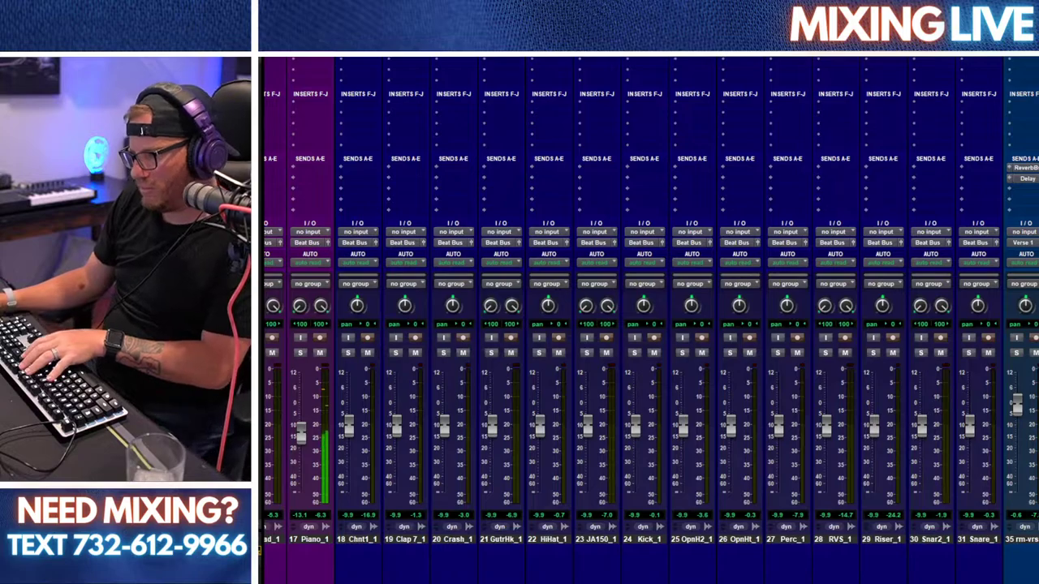
scroll(649, 321, "left", 10)
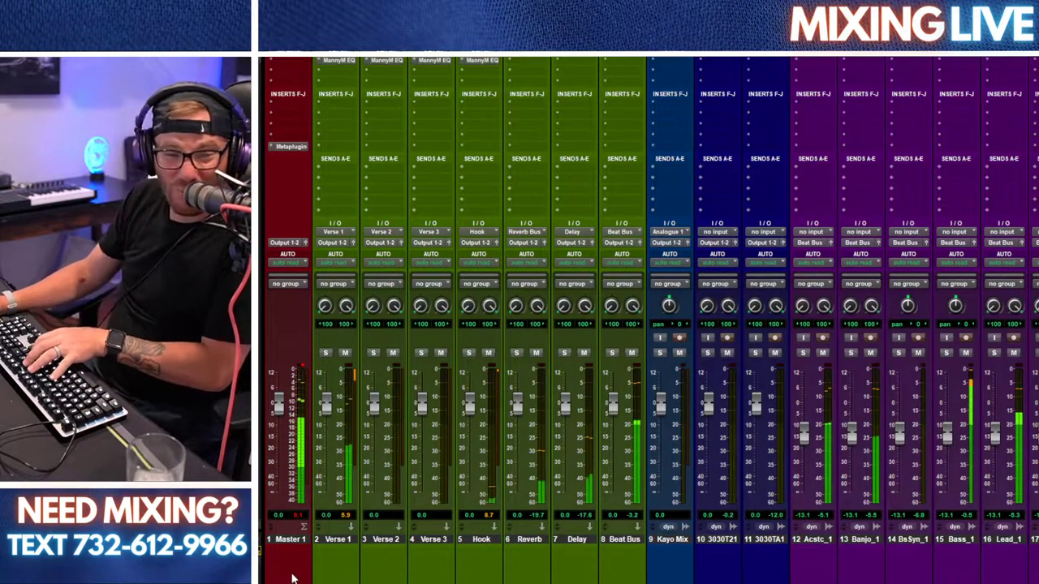
key("ctrl+equal")
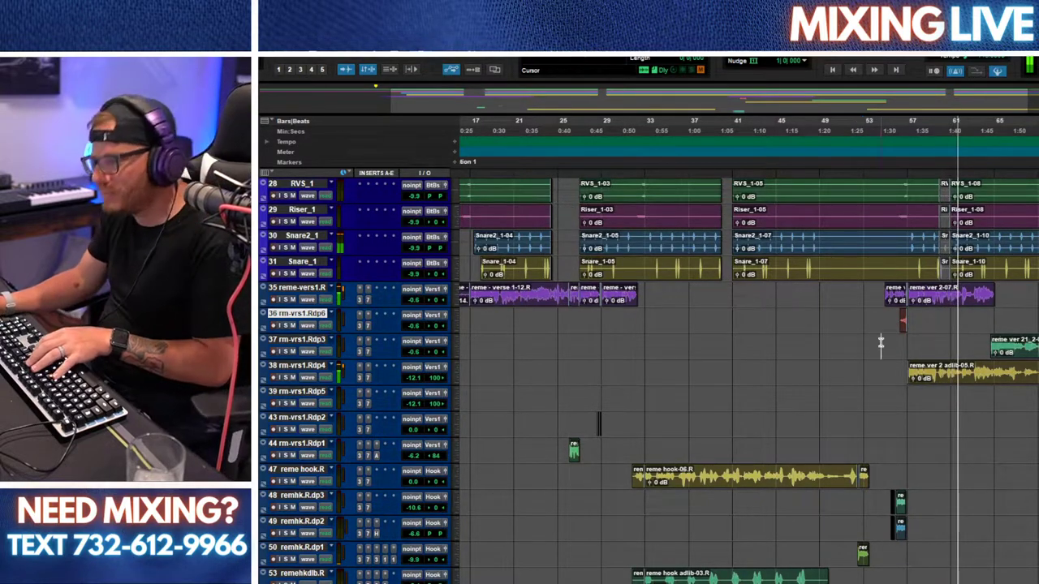
key("r")
scroll(888, 341, "up", 1)
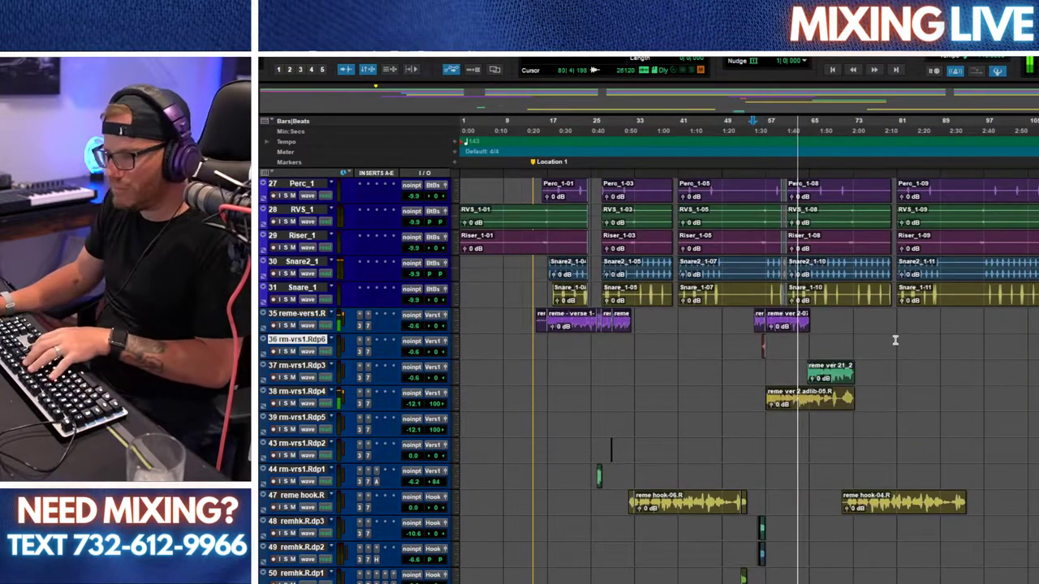
key("ctrl+equal")
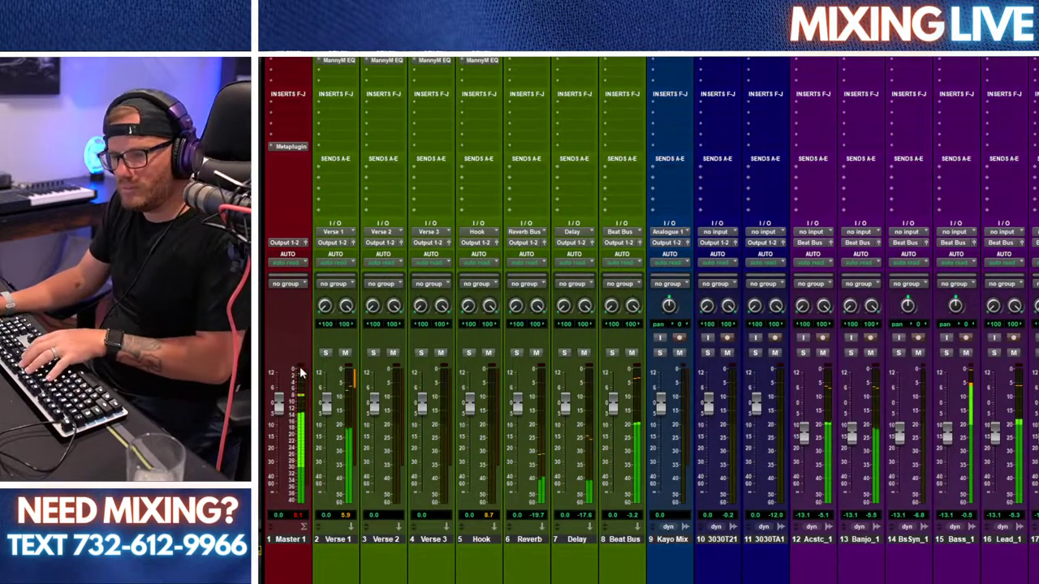
key("ctrl+equal")
Step: Examine the verse 2 vocal clips around bars 62 to 68 against the drum tracks, through to the second hook
left_click(817, 323)
key("t")
key("t")
key("t")
key("t")
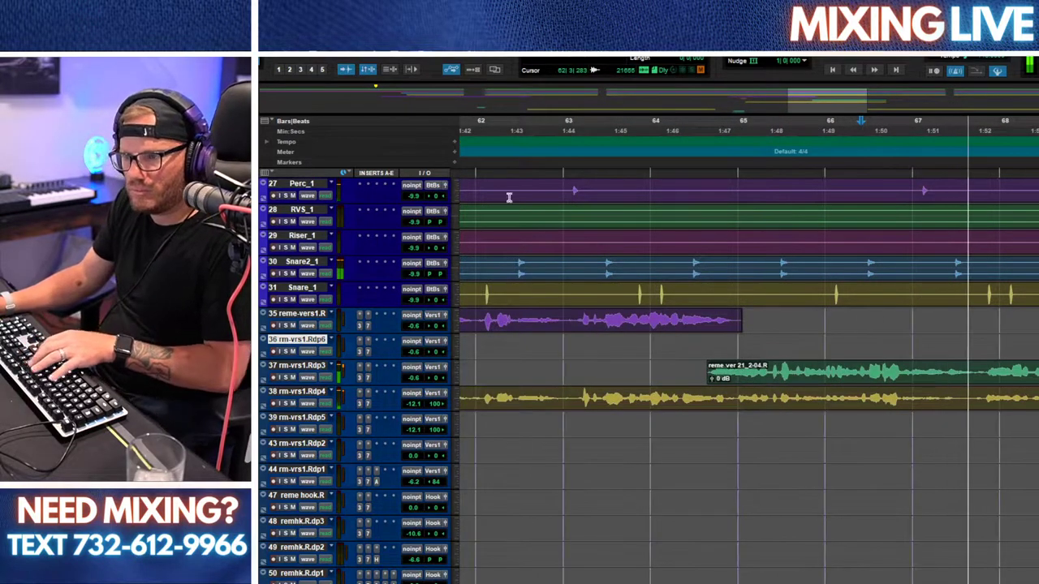
scroll(777, 253, "up", 2)
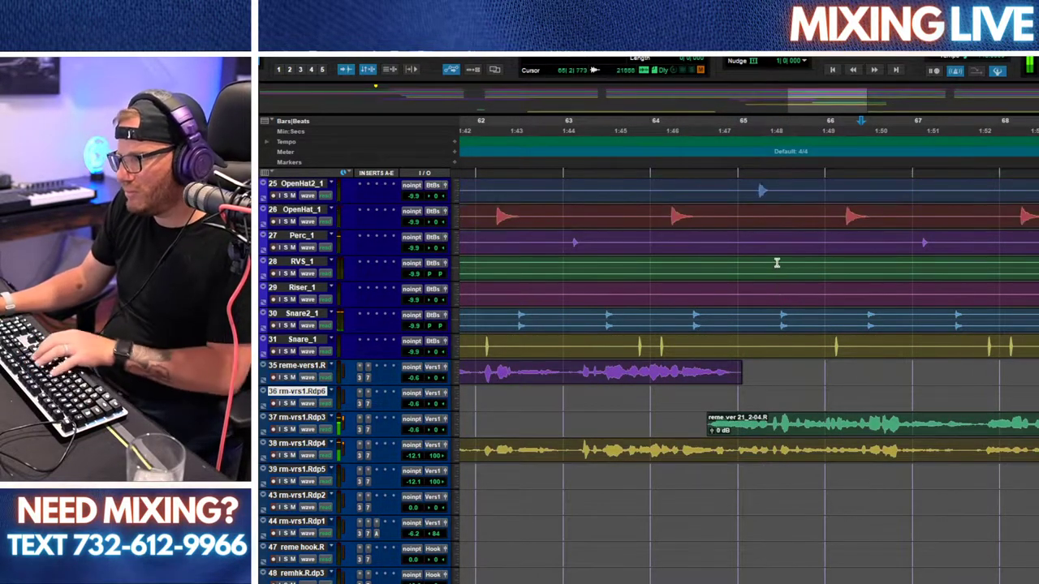
key("r")
key("r")
key("r")
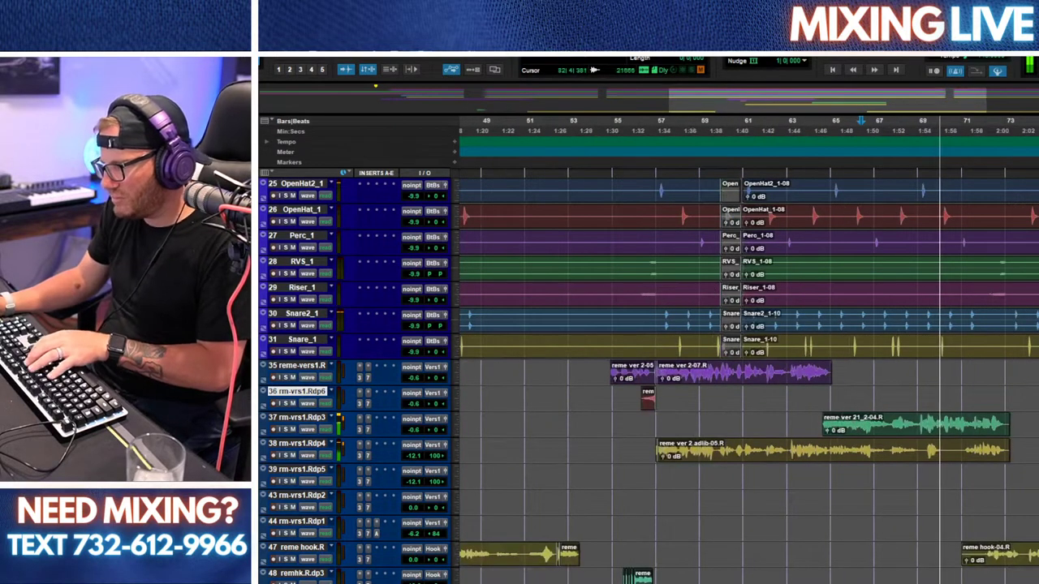
scroll(747, 365, "down", 3)
scroll(746, 365, "down", 2)
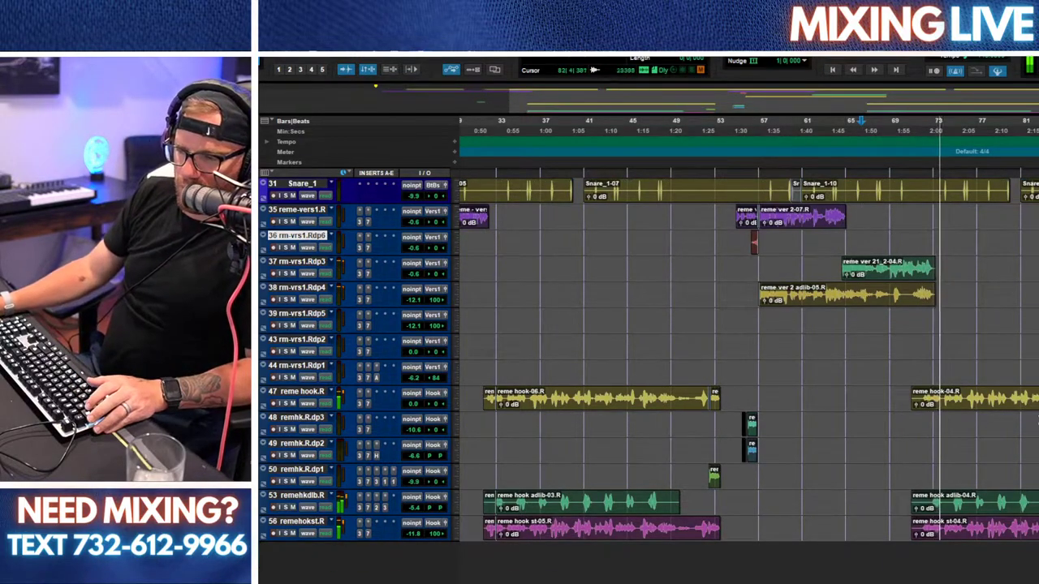
Step: Copy the end-of-hook effect clips on tracks 47 to 50 between bars 53 and 57 and paste them at bar 93
left_click(727, 409)
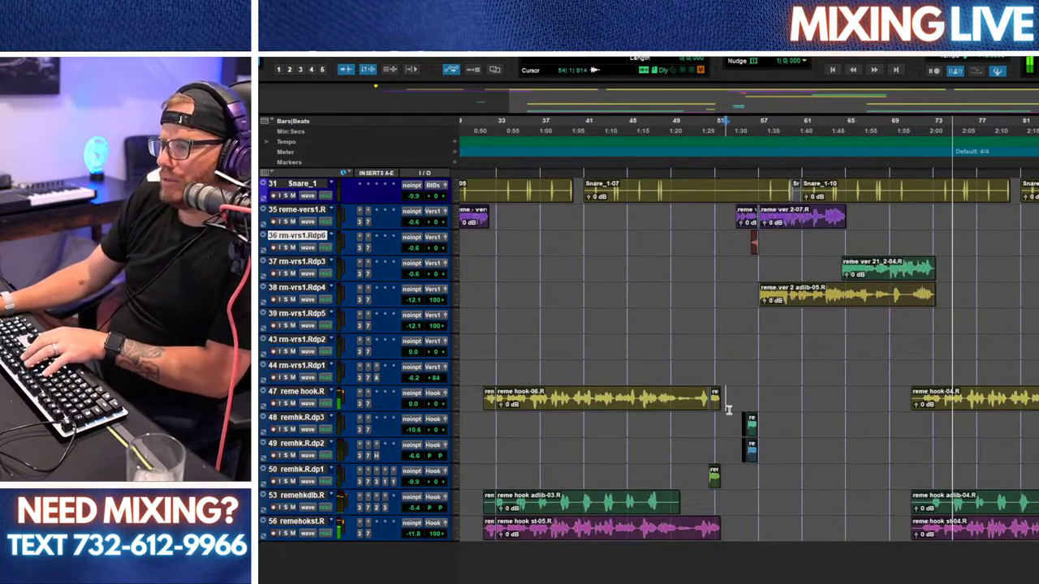
key("t")
left_click_drag(841, 401, 924, 475)
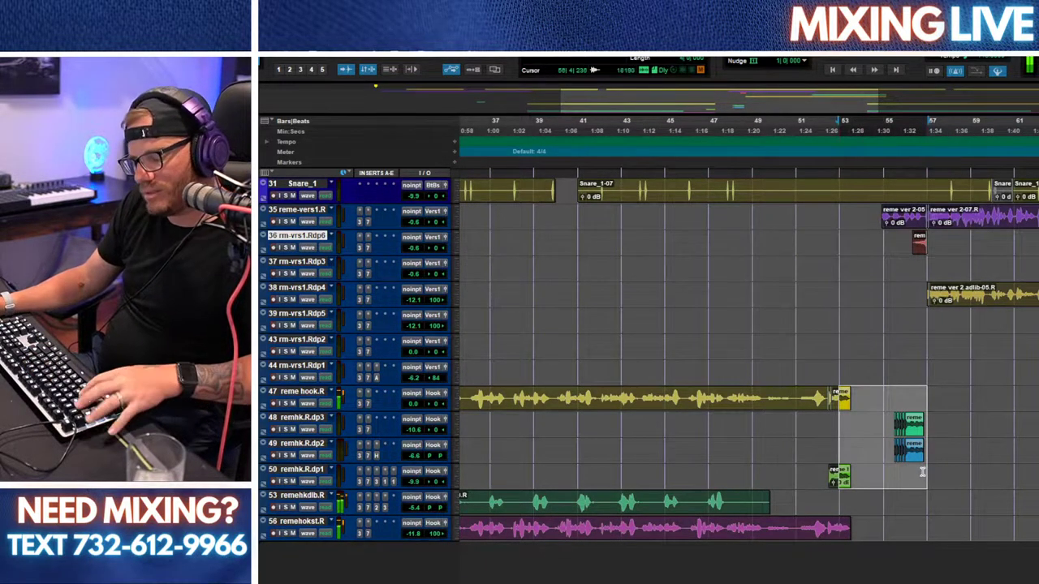
key("r")
key("r")
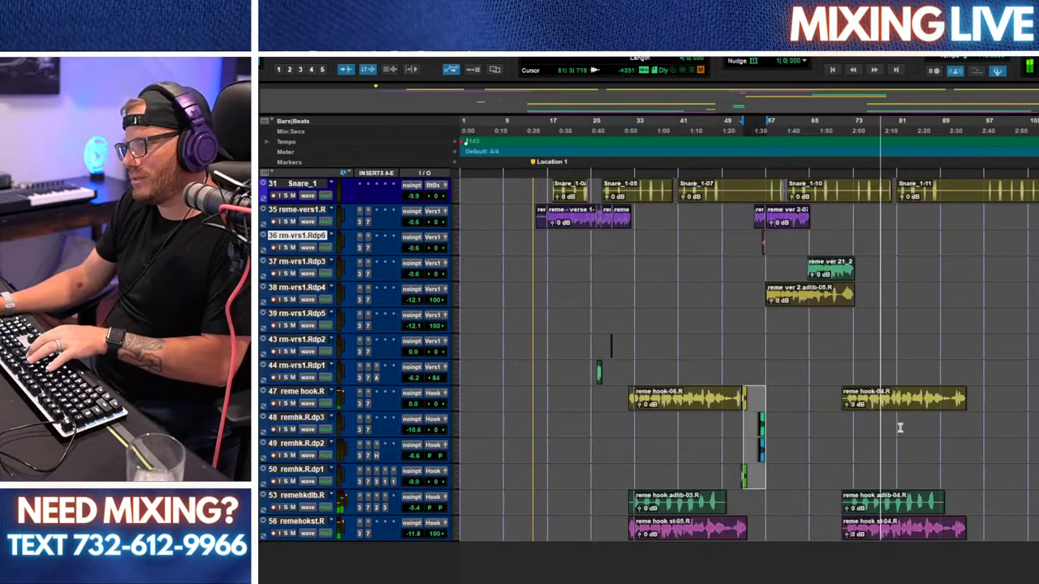
left_click(941, 403)
key("t")
key("t")
left_click_drag(840, 398, 850, 486)
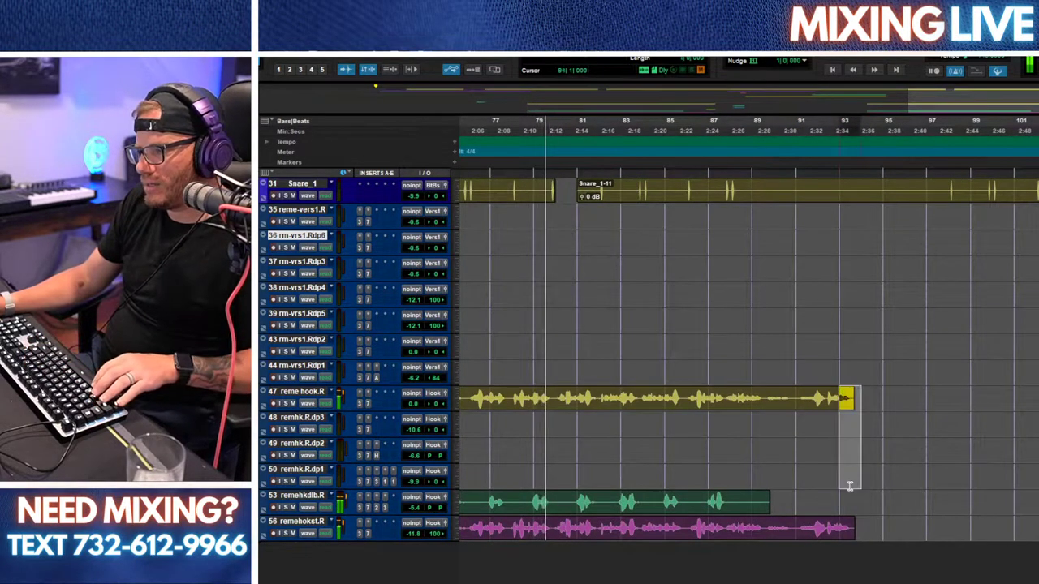
key("ctrl+v")
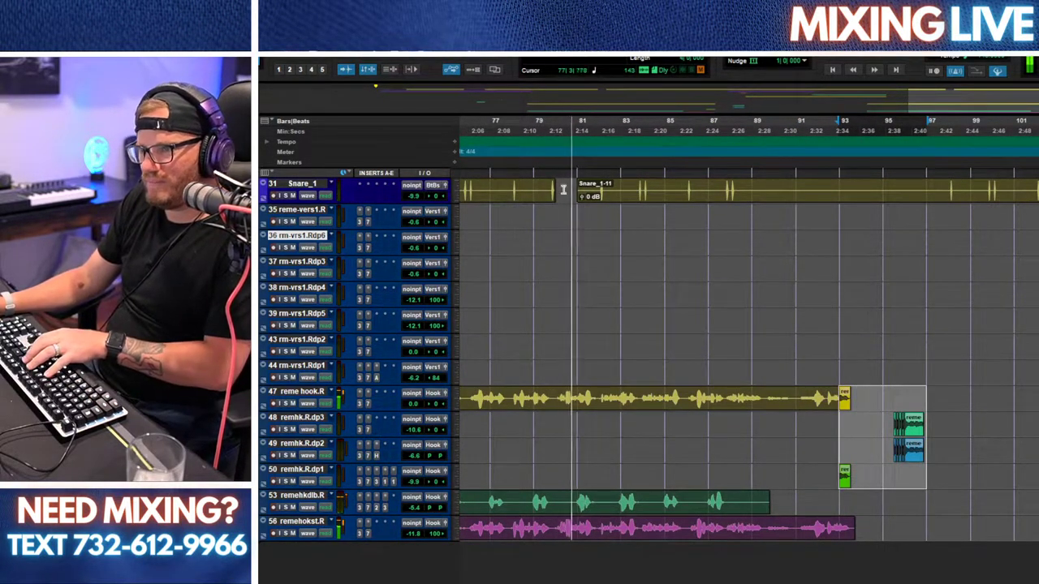
Step: Extend the starts of the pasted clips on tracks 48 and 49 back to bar 93, and the track 50 clip into bar 92
left_click_drag(844, 474, 806, 479)
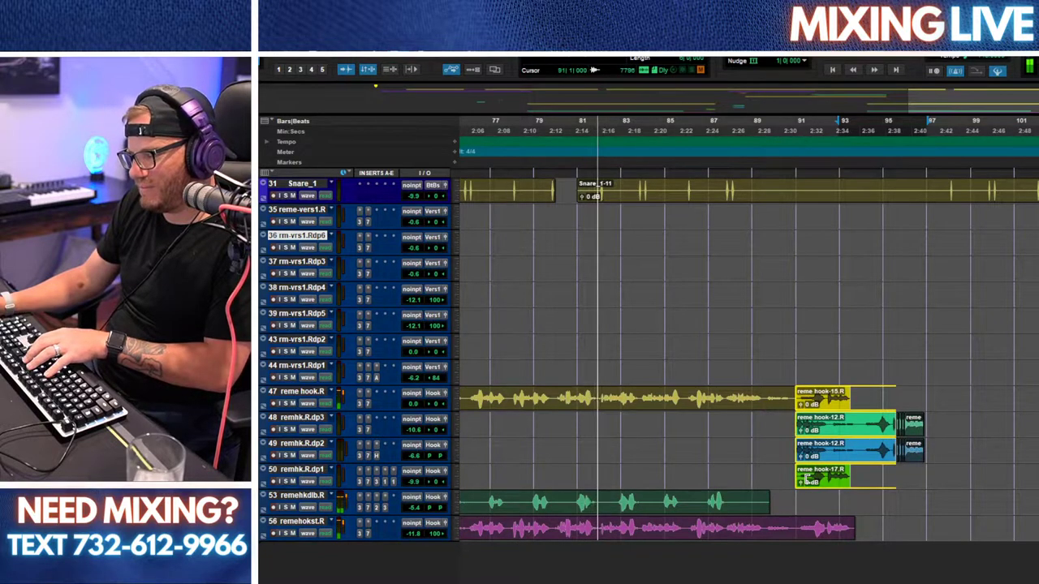
key("ctrl+=")
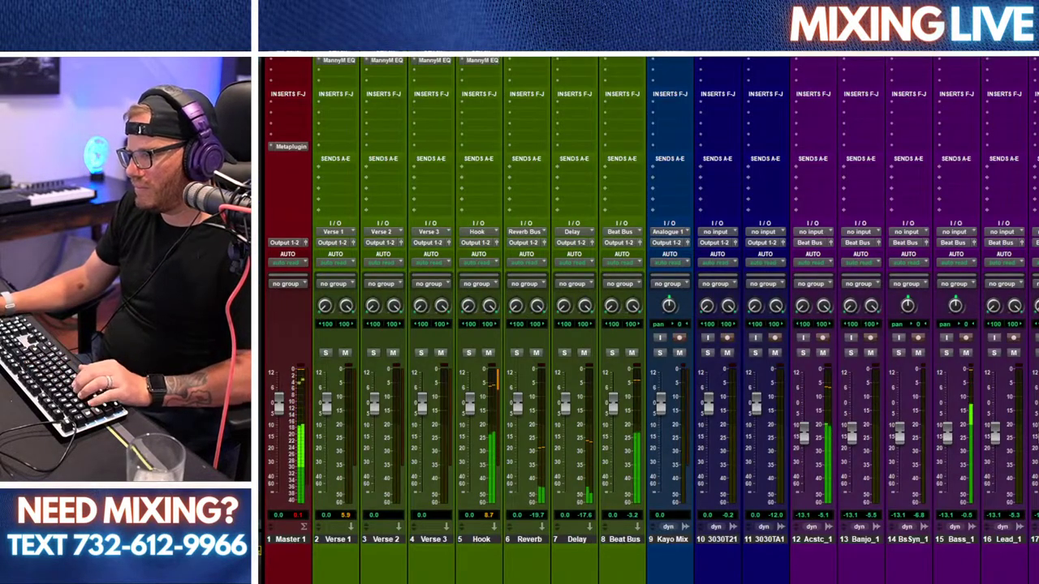
scroll(649, 321, "right", 10)
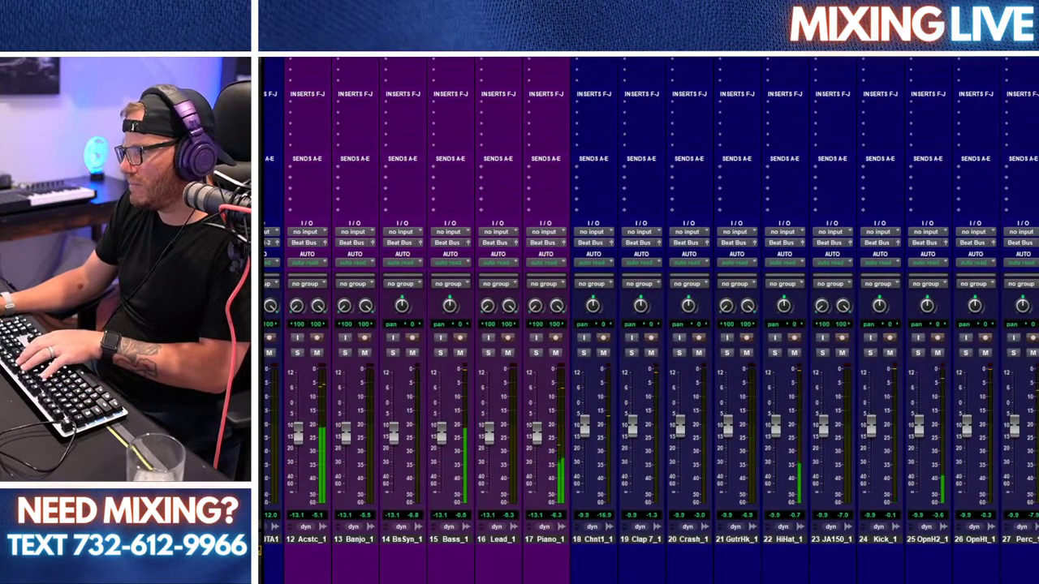
key("ctrl+=")
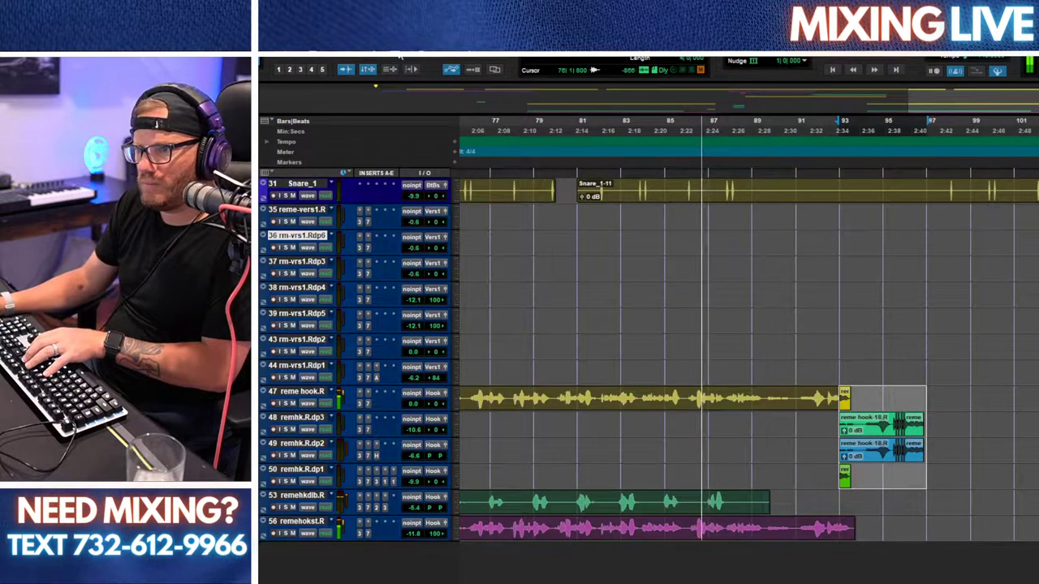
key("ctrl+]")
key("ctrl+]")
mouse_move(883, 429)
left_mouse_down()
mouse_move(780, 433)
mouse_move(842, 424)
mouse_move(851, 453)
mouse_move(784, 462)
mouse_move(842, 454)
mouse_move(742, 487)
mouse_move(755, 484)
mouse_move(683, 490)
mouse_move(810, 477)
left_mouse_up()
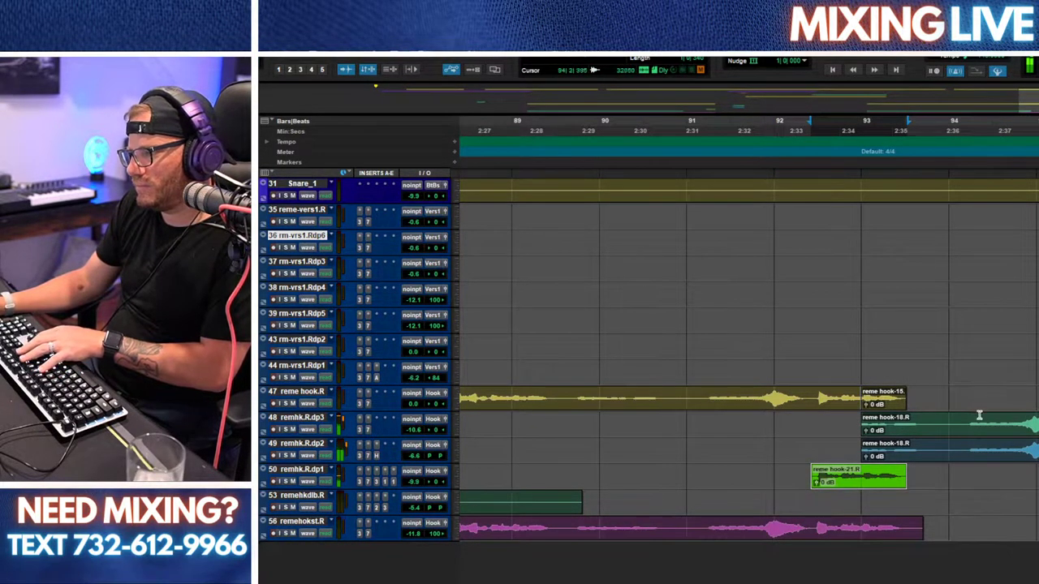
Step: Delete the clip section after bar 94 before the stutters on tracks 48 and 49, and extend the remaining clips' starts into bar 92
left_click_drag(960, 427, 1036, 450)
key("Delete")
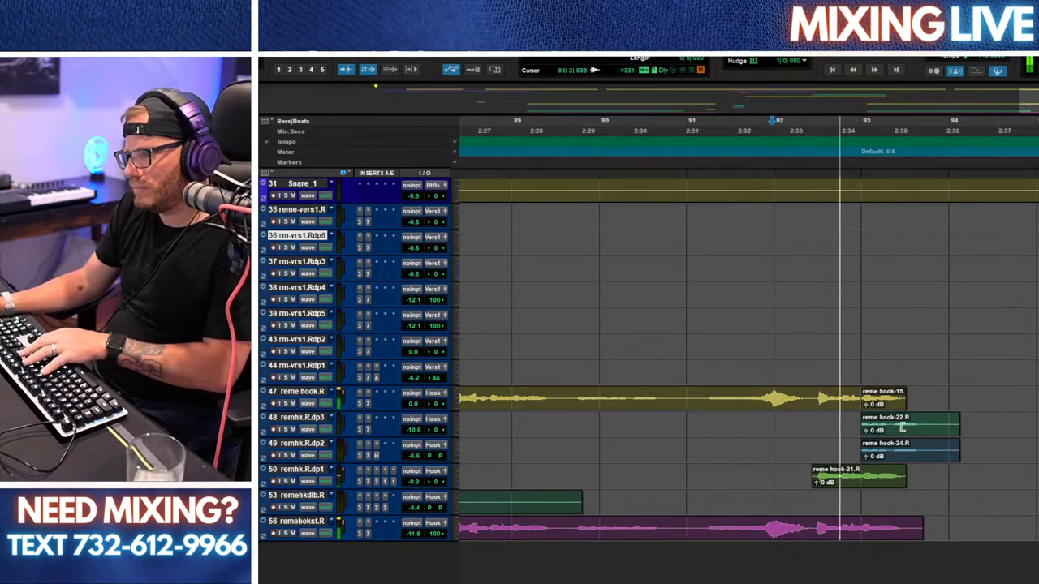
left_click_drag(862, 427, 821, 453)
key("r")
key("r")
key("r")
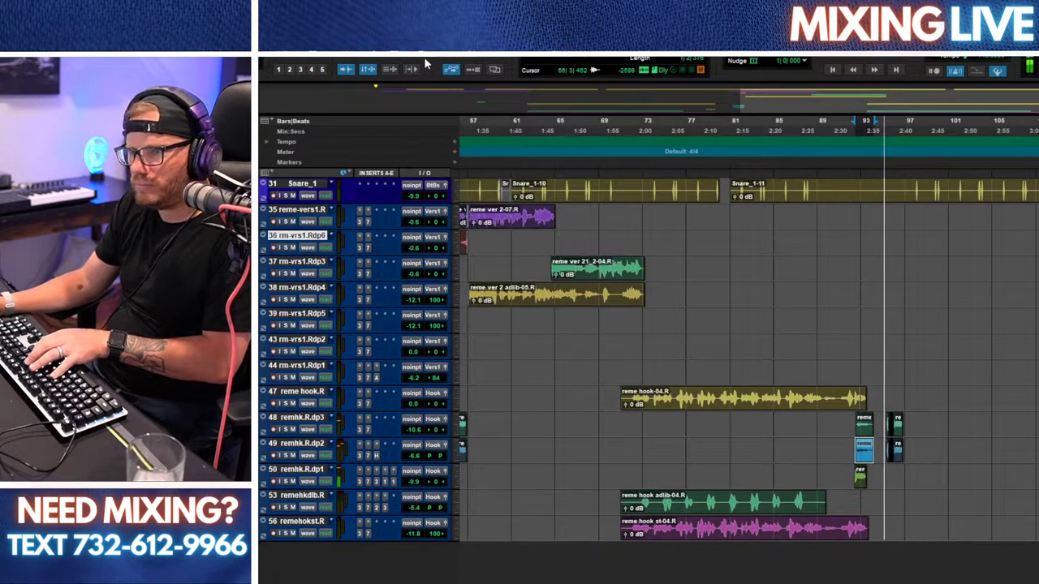
Step: Delete the extended hook clips between bars 92 and 94 on tracks 48 and 49, keeping the stutter clips after bar 95
key("r")
key("r")
key("t")
key("t")
key("t")
key("r")
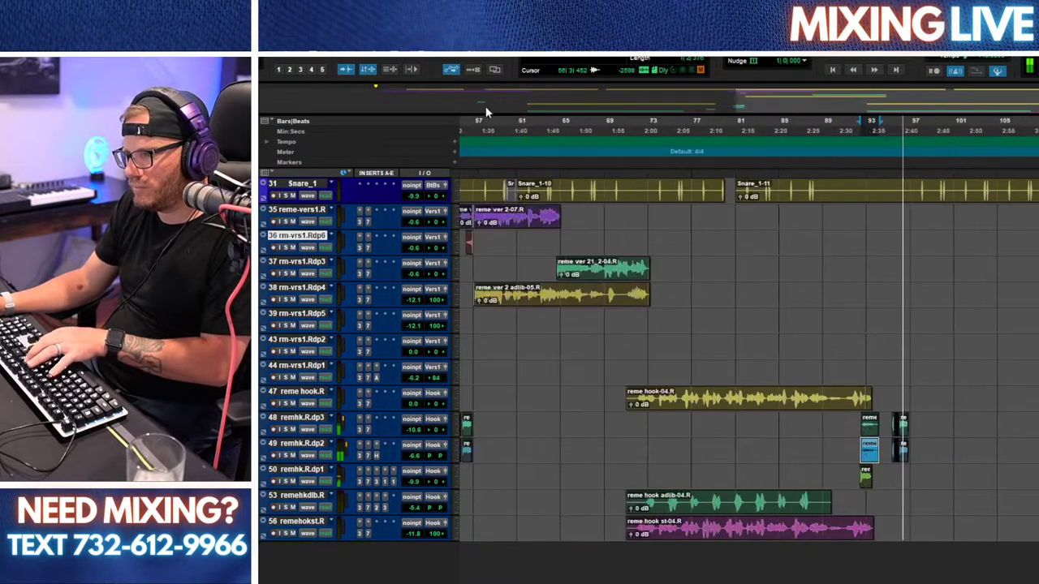
left_click(845, 374)
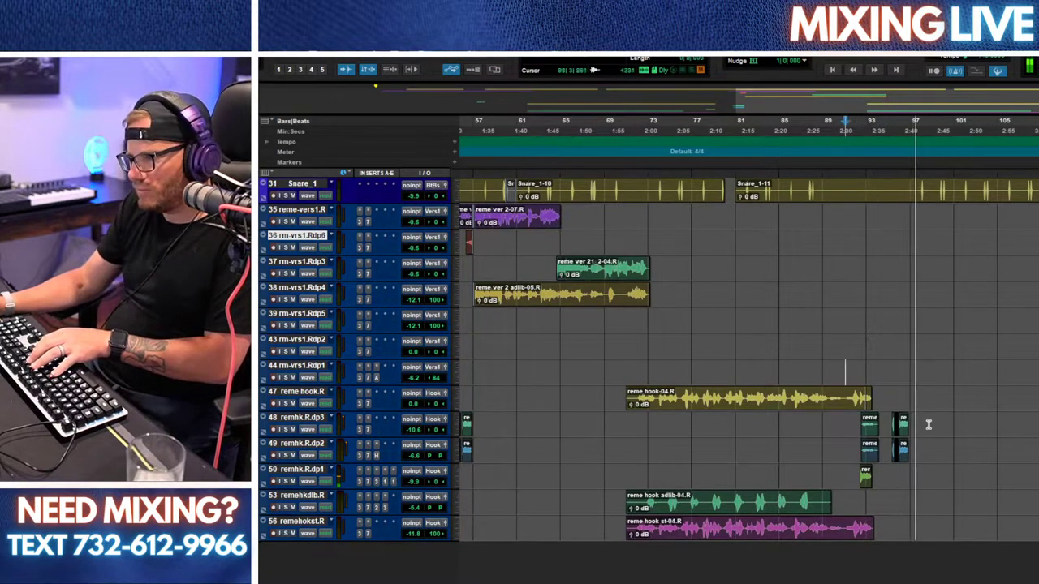
key("t")
key("t")
key("t")
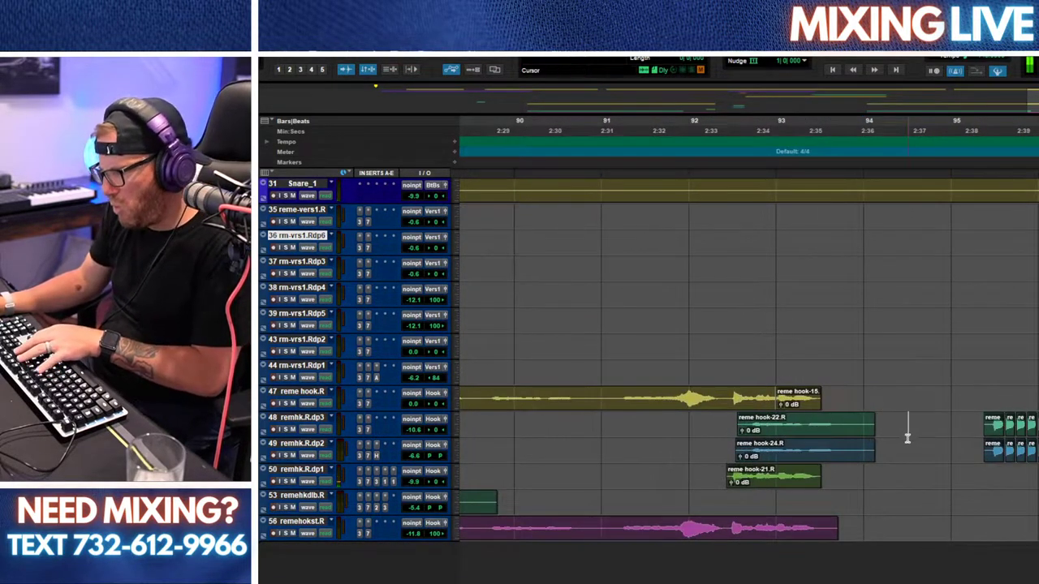
left_click_drag(907, 436, 704, 448)
key("Delete")
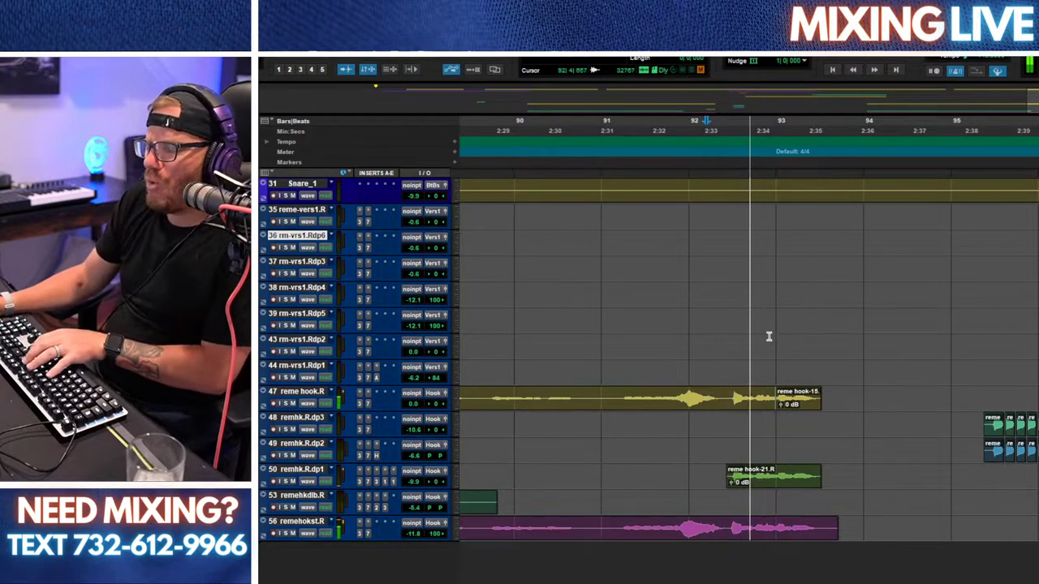
Step: Trim the quiet lead-in from the first stutter clips on tracks 48 and 49 to just before 95|3|000
key("r")
key("r")
key("r")
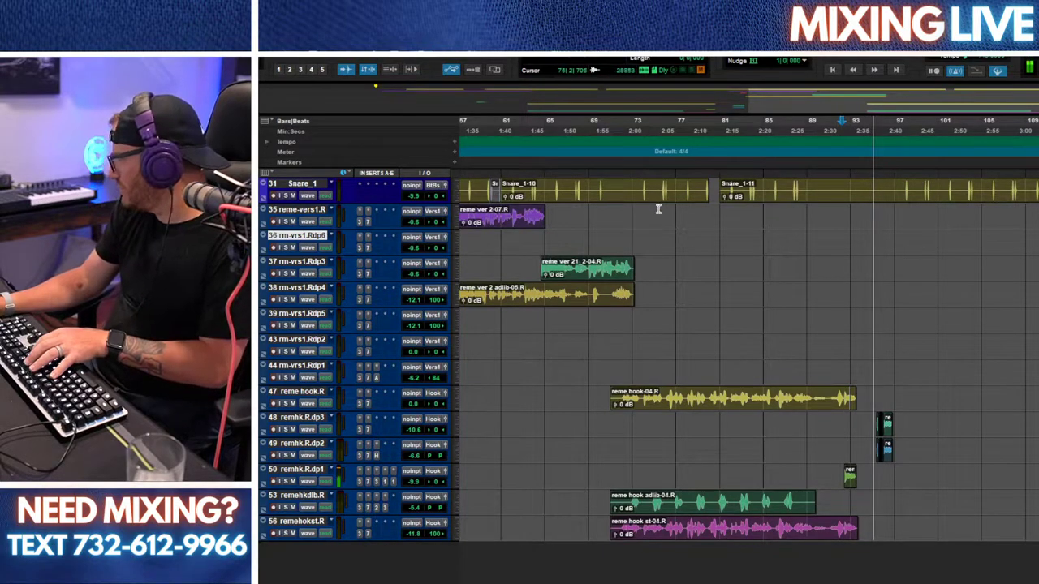
key("r")
scroll(885, 392, "up", 1)
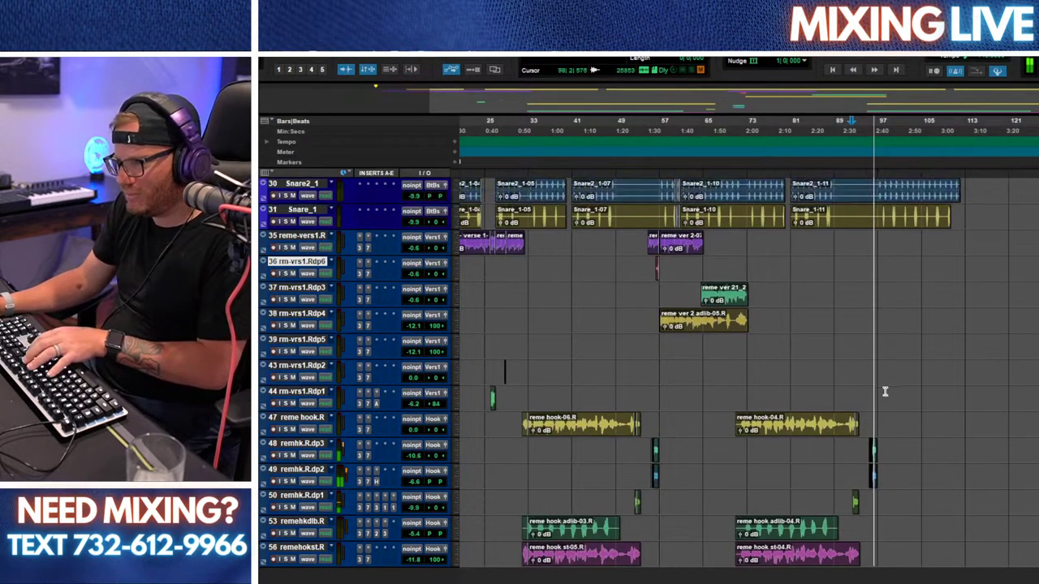
key("t")
key("t")
key("t")
key("t")
key("t")
key("t")
key("t")
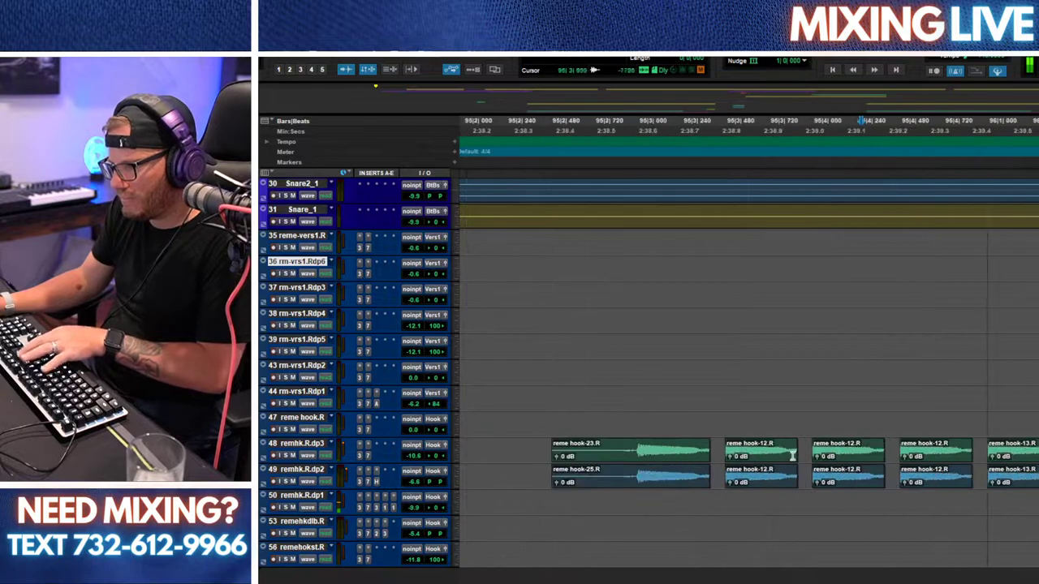
key("t")
key("t")
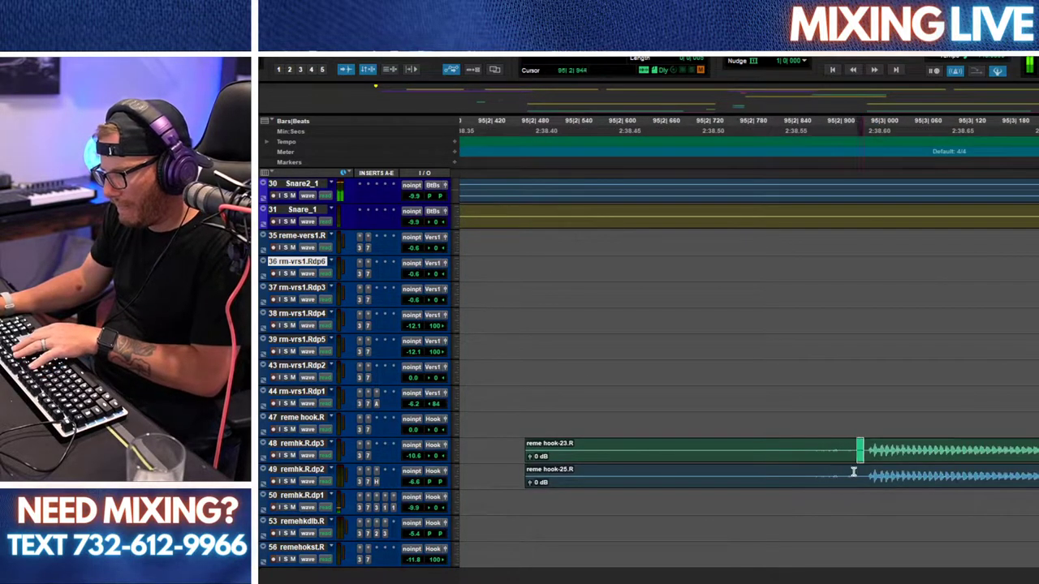
key("r")
key("r")
key("r")
key("r")
key("r")
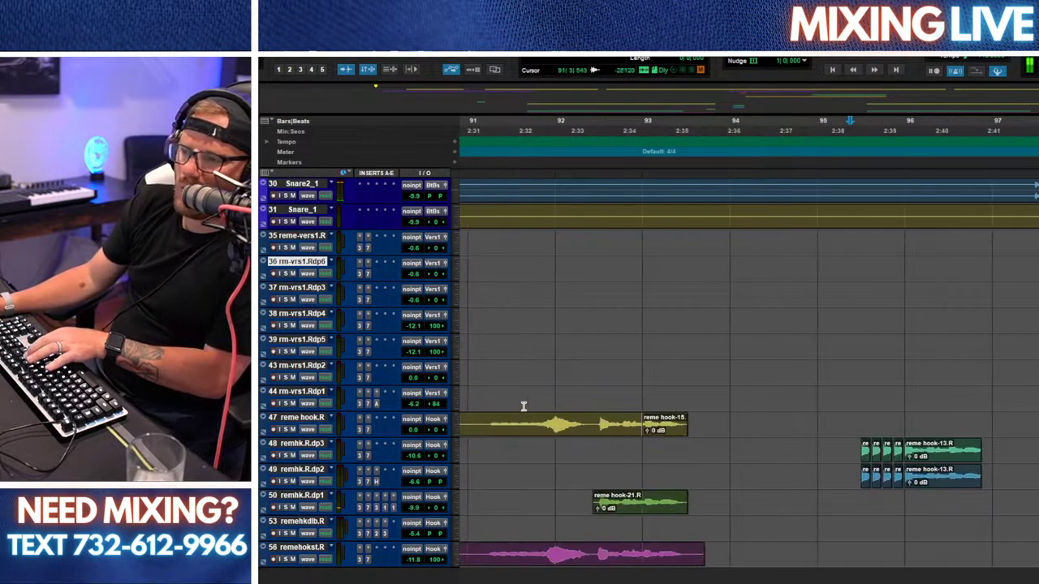
Step: Inspect the original stutter clips on tracks 48 and 49 at bar 55, comparing their start with the copied ones
key("r")
key("r")
key("r")
key("r")
left_click(645, 447)
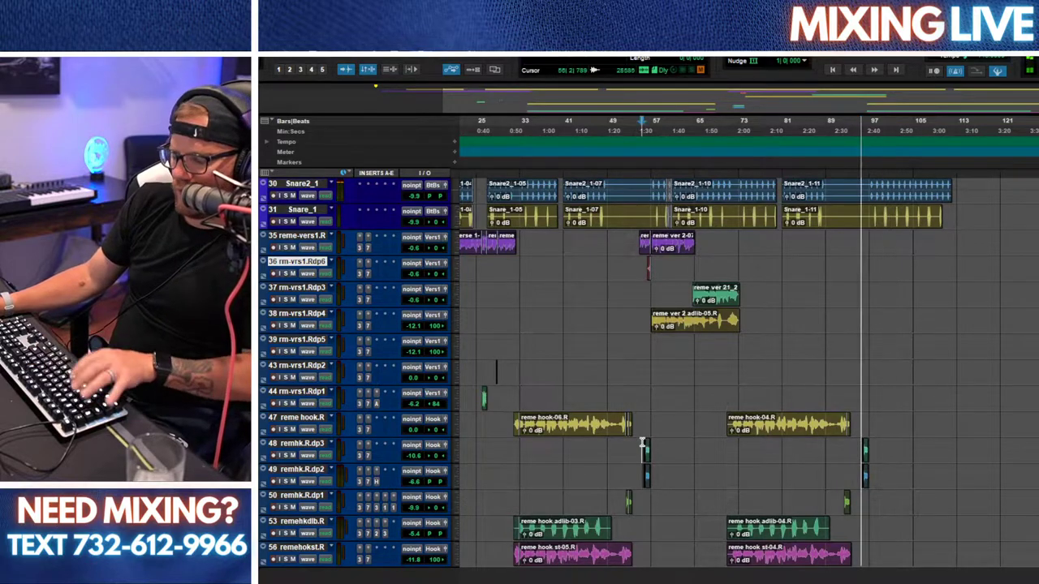
key("t")
key("t")
key("t")
key("t")
key("t")
key("t")
left_click(924, 451)
key("t")
key("t")
key("t")
key("t")
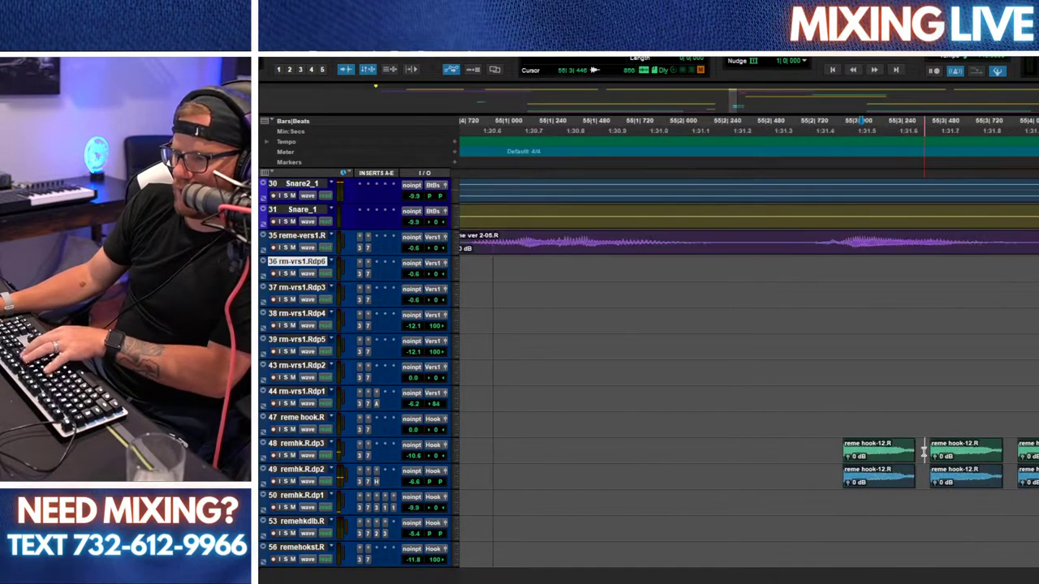
key("r")
key("r")
key("r")
key("r")
key("r")
key("r")
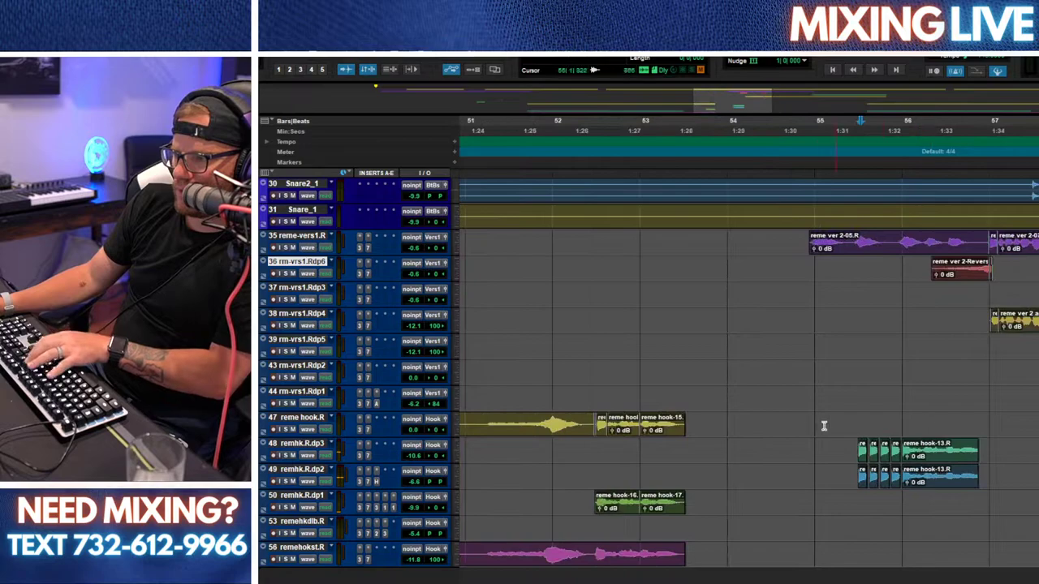
Step: Examine the hook-end clip boundaries around 52|3 on tracks 47 and 50
key("t")
key("t")
key("t")
key("t")
key("t")
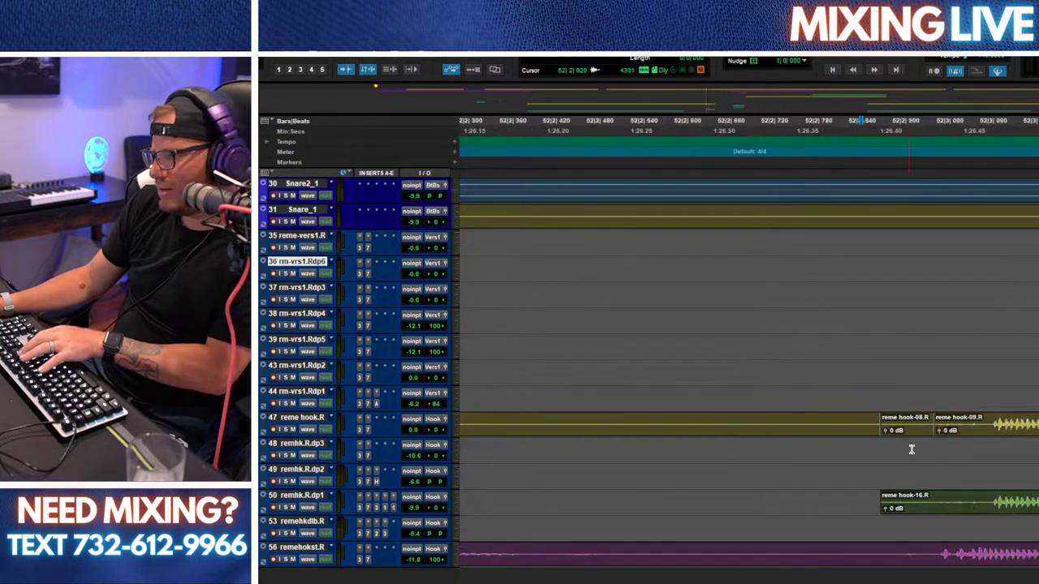
key("r")
key("r")
key("r")
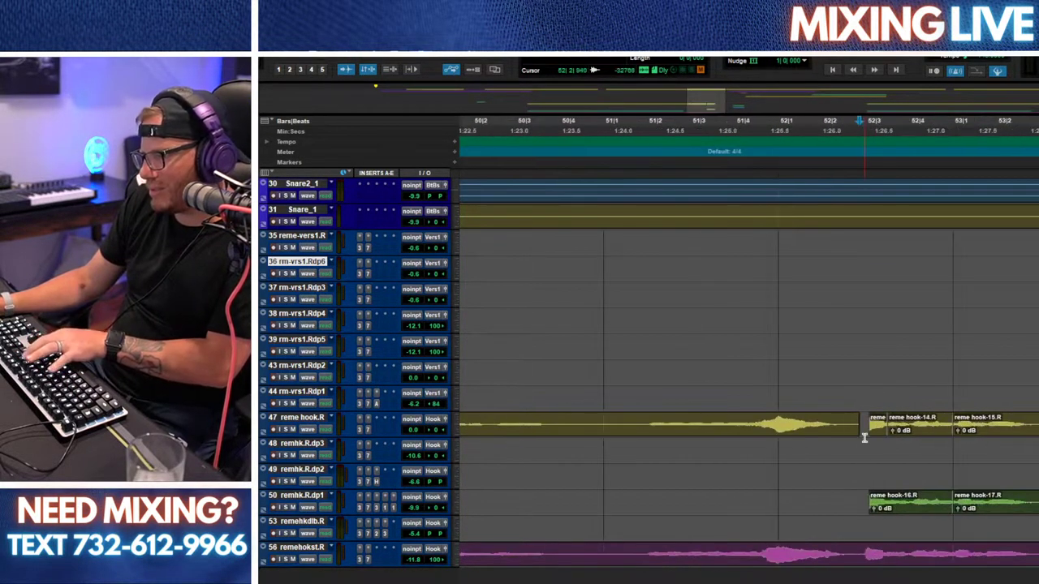
Step: Play the song from its beginning with the full arrangement in view
key("Return")
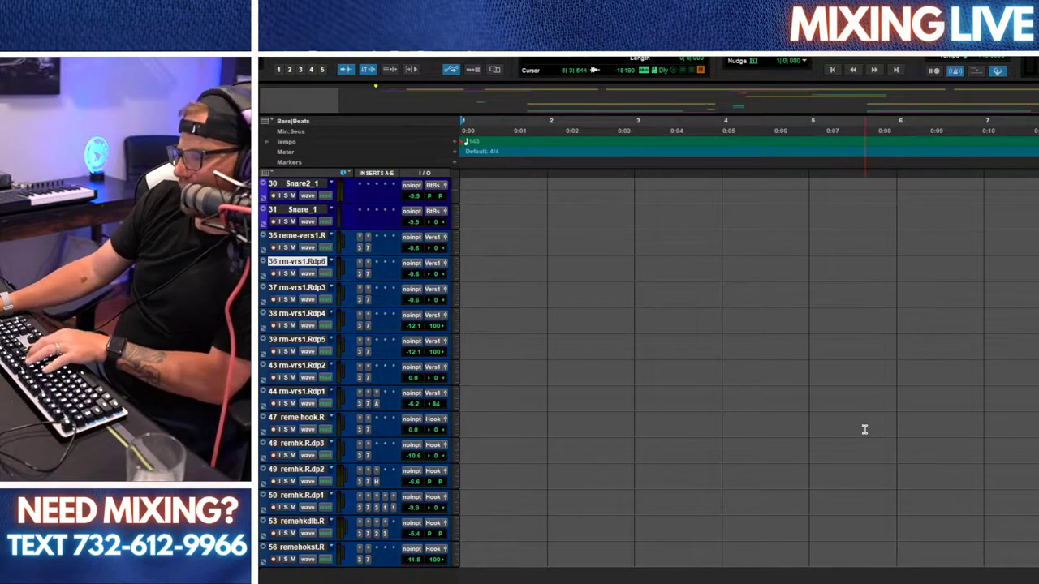
key("r")
key("r")
key("r")
key("r")
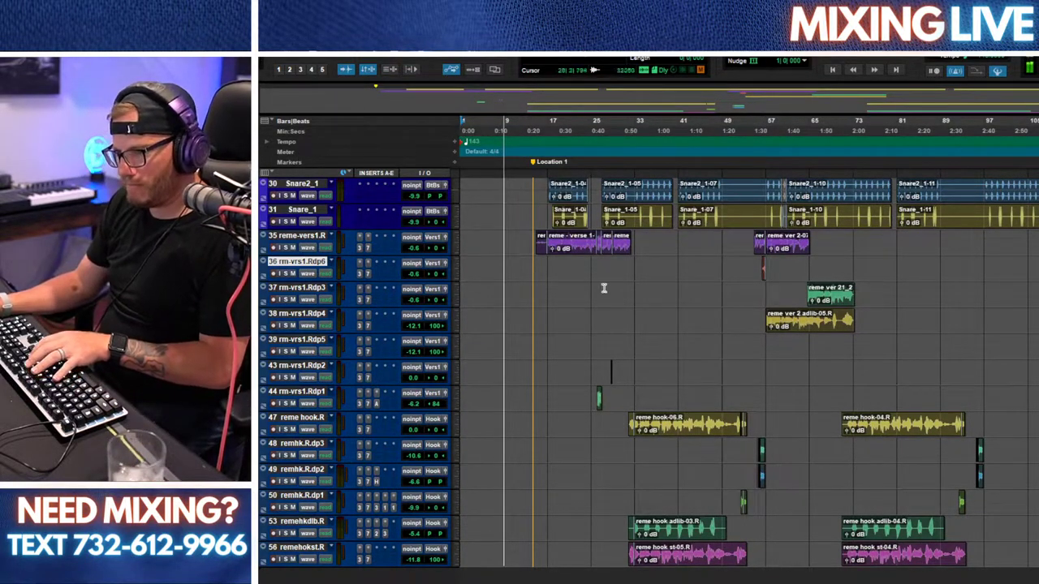
Step: Delete the intro sections of the RVS_1 and Riser_1 clips before the Location 1 marker
key("ctrl+]")
scroll(613, 340, "up", 5)
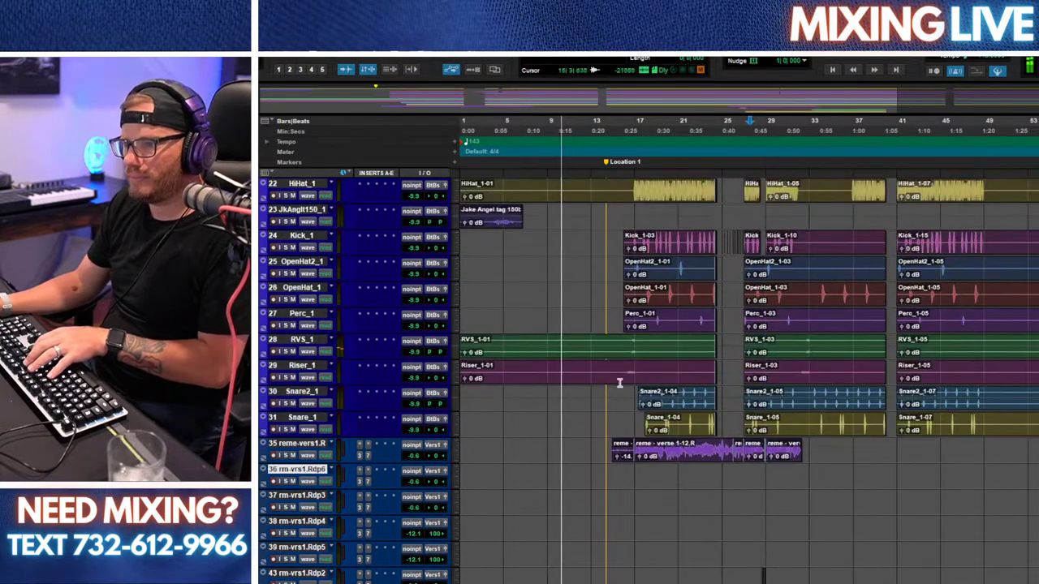
left_click_drag(608, 352, 396, 348)
key("Delete")
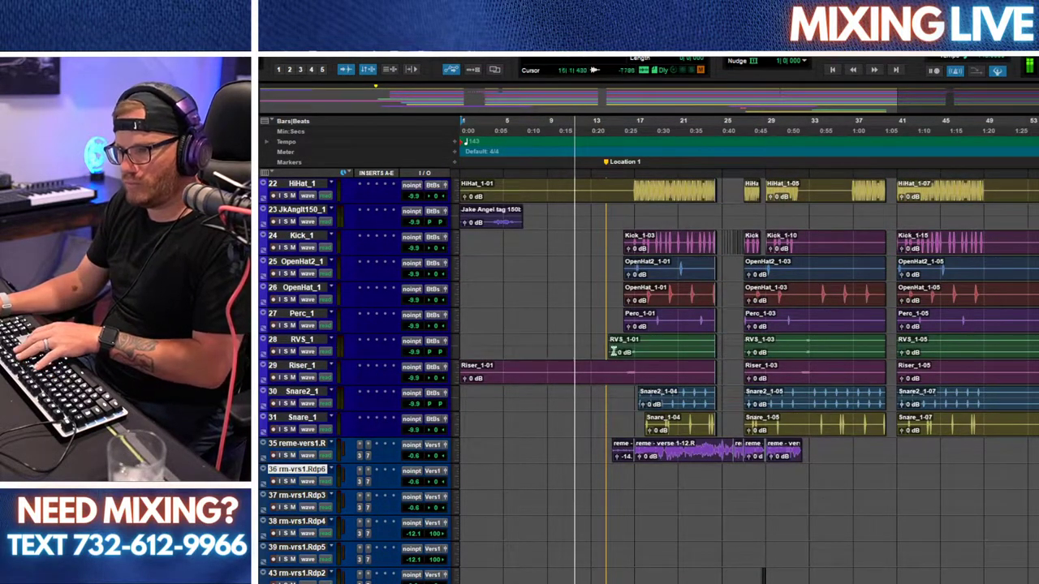
left_click_drag(614, 372, 411, 390)
key("Delete")
Step: Delete the remaining lead-in on tracks 24 to 29, up to just before the kick enters ahead of bar 17
key("r")
key("r")
scroll(520, 364, "up", 4)
left_click(501, 365)
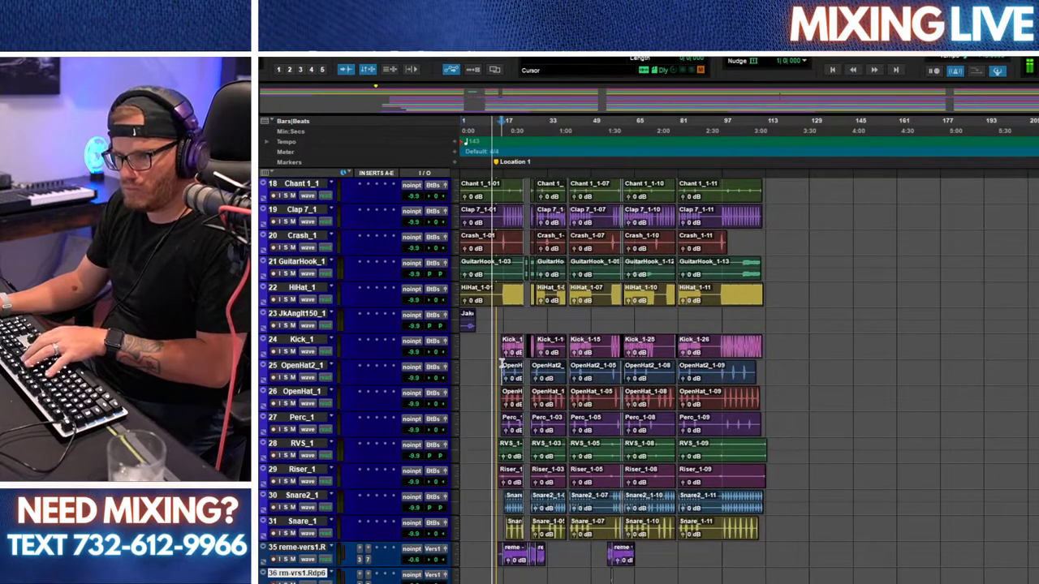
key("t")
key("t")
key("t")
key("t")
key("t")
key("t")
left_click_drag(867, 348, 624, 475)
key("Delete")
Step: Set the Verse 1 bus level to -1.4 dB and the Hook bus level to -0.6 dB in the mixer
key("r")
key("r")
key("r")
key("r")
key("r")
key("r")
scroll(645, 479, "up", 3)
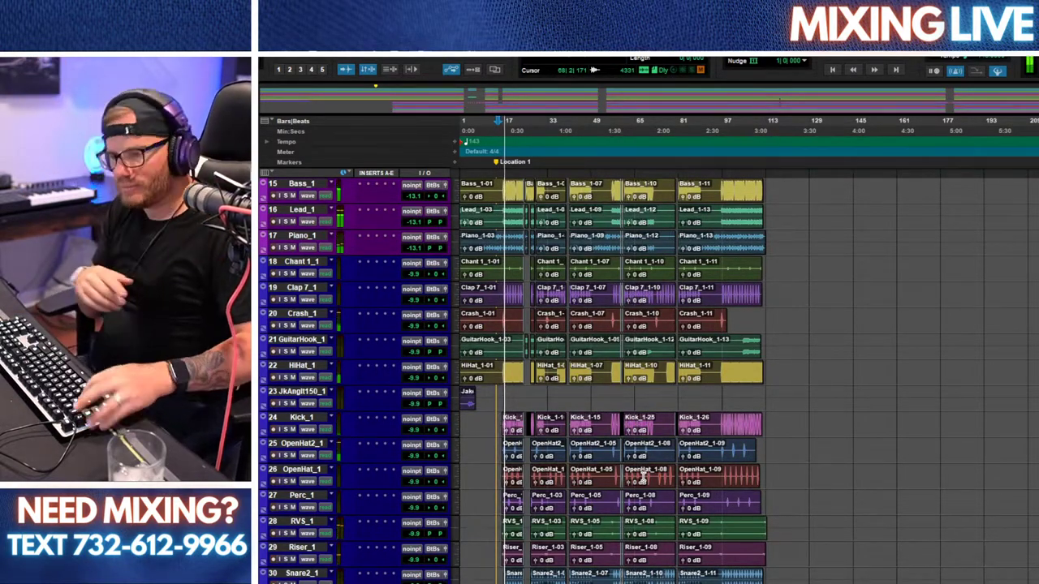
key("ctrl+equal")
scroll(649, 479, "left", 10)
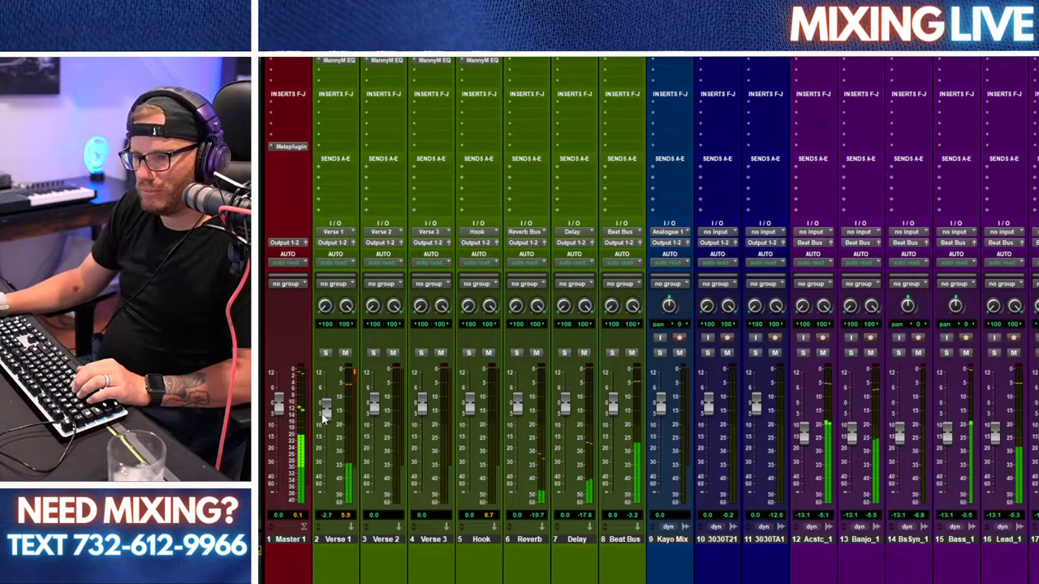
scroll(364, 301, "up", 1)
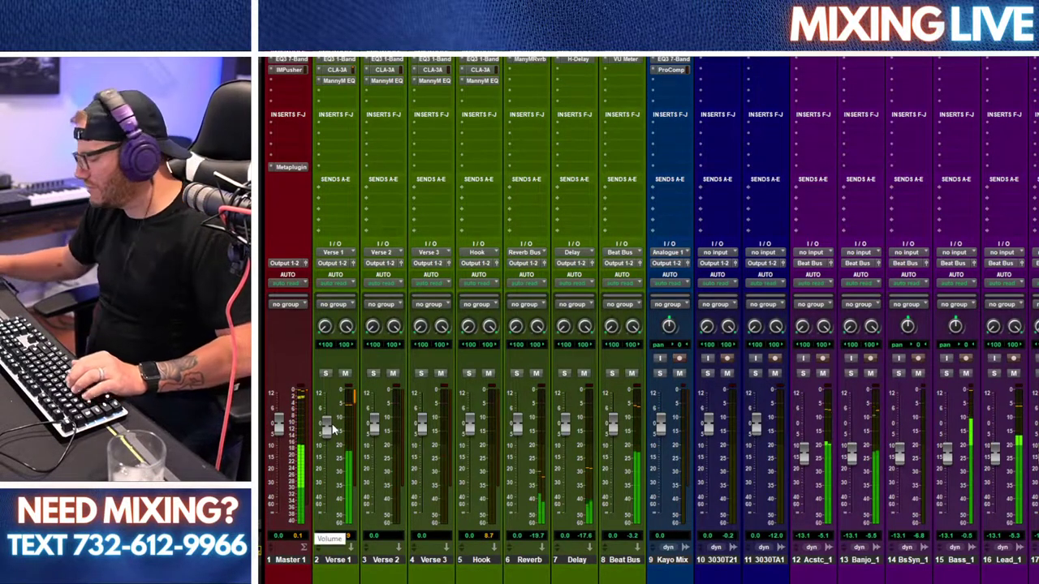
key("ctrl+equal")
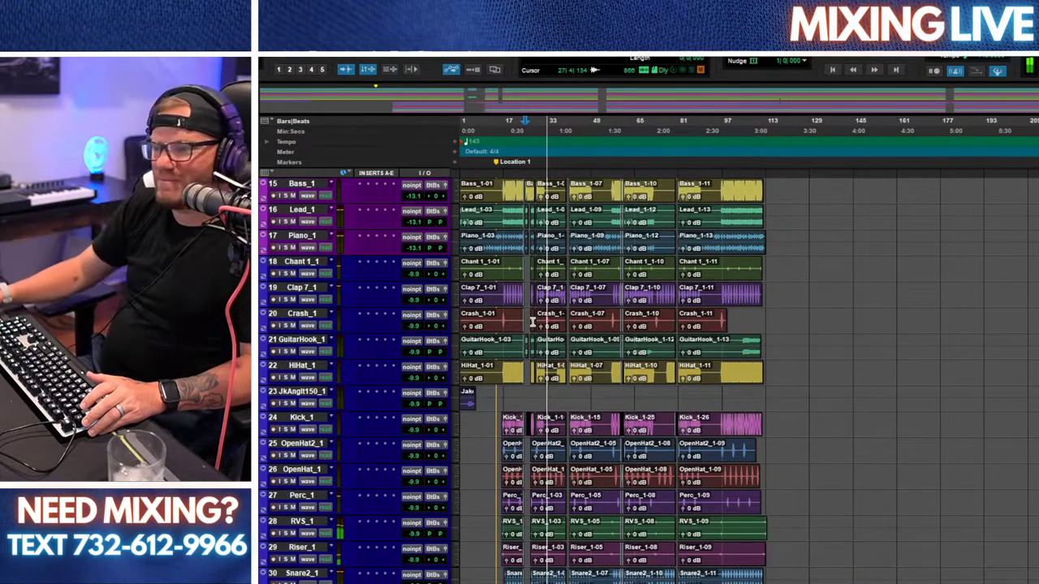
key("ctrl+equal")
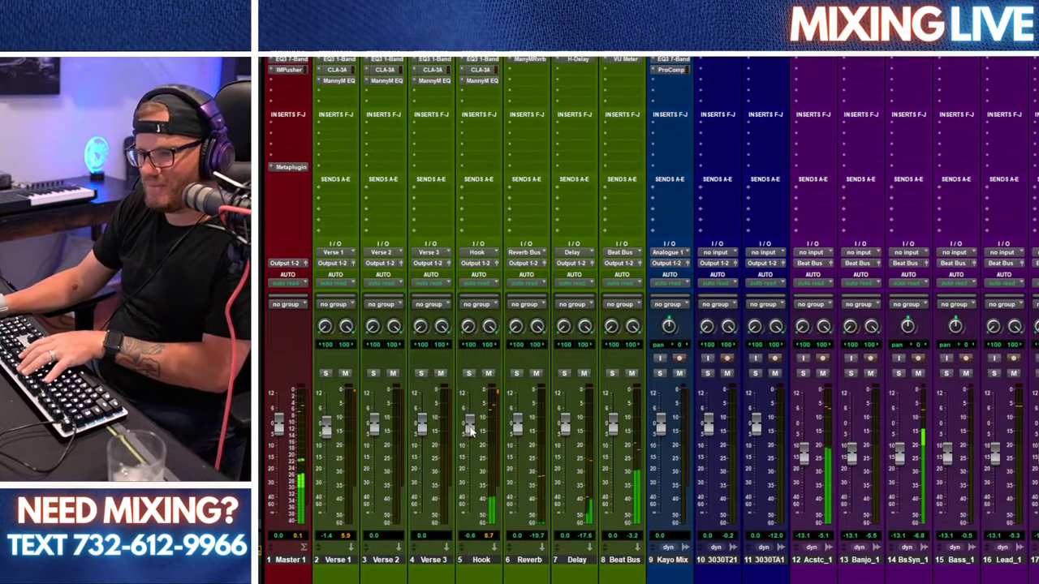